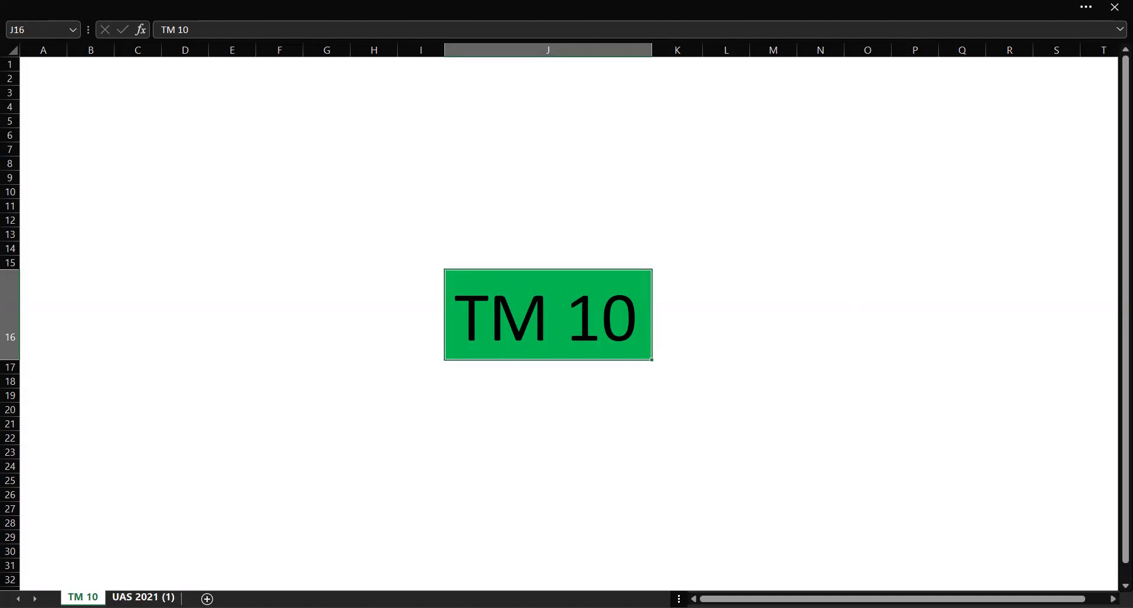
- Open the UAS 2021 (1) worksheet
{"action": "left_click", "coordinate": [144, 598]}
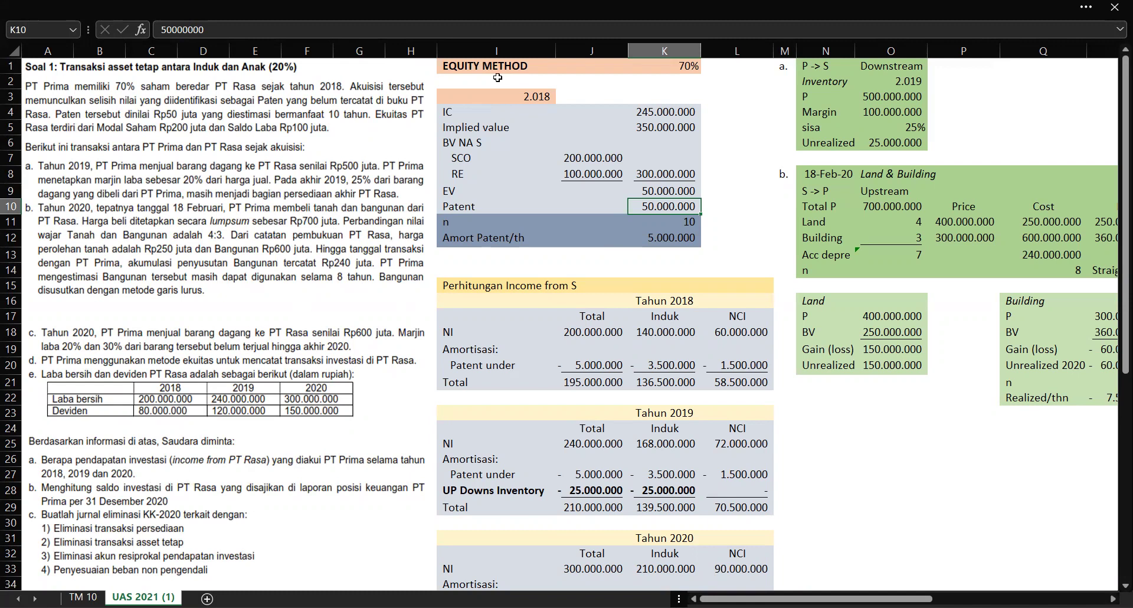
{"action": "left_click_drag", "start_coordinate": [481, 84], "coordinate": [780, 82]}
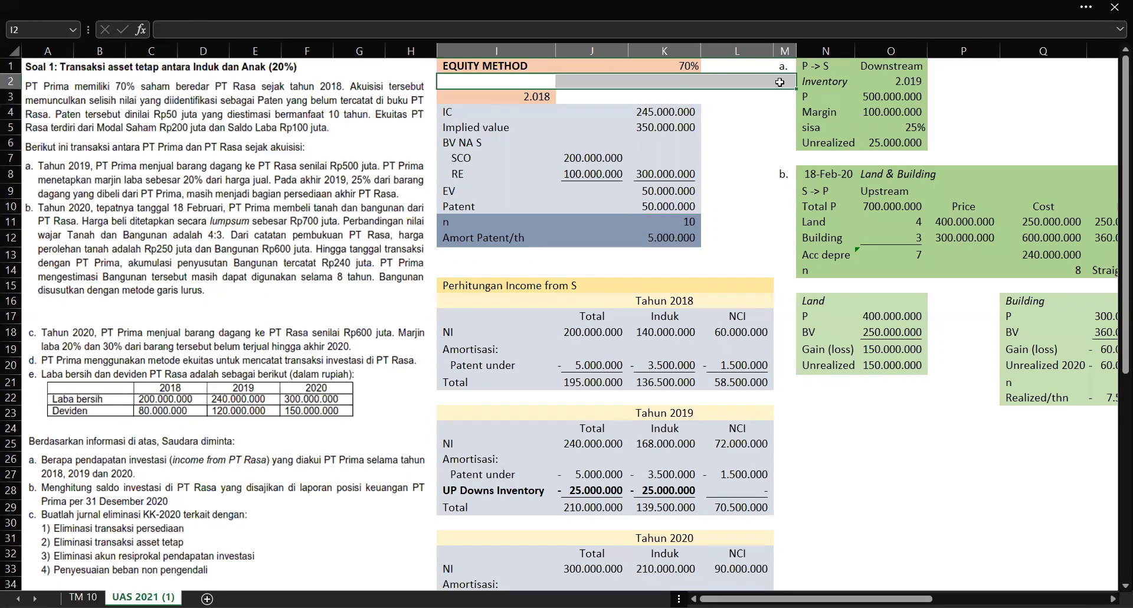
{"action": "key", "text": "shift+Left"}
{"action": "key", "text": "shift+Left"}
{"action": "key", "text": "shift+Left"}
{"action": "key", "text": "shift+Left"}
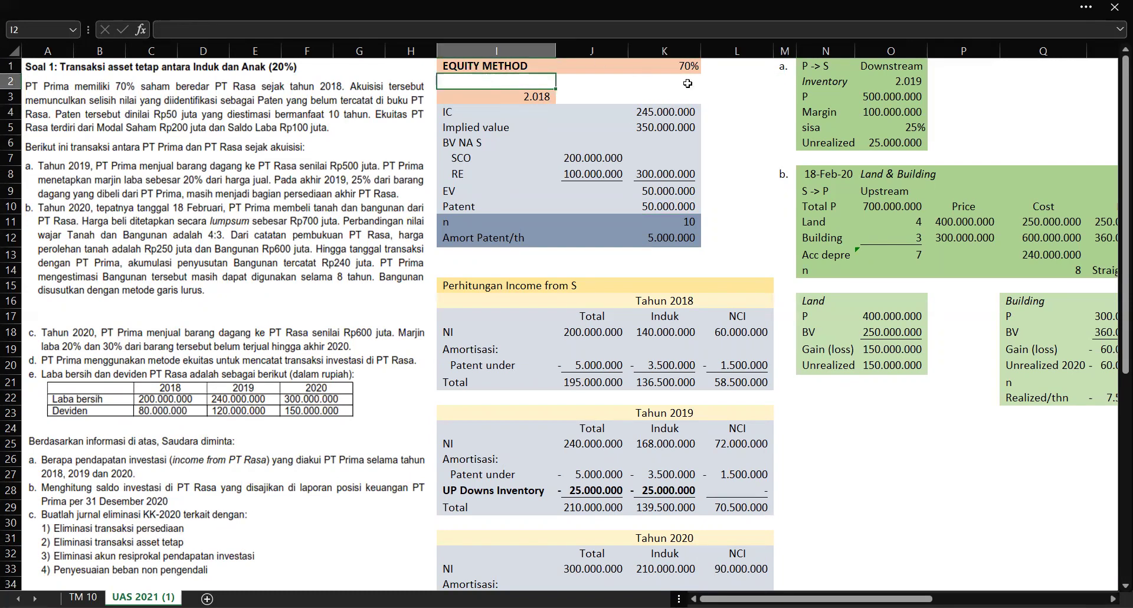
{"action": "key", "text": "shift+Right"}
{"action": "key", "text": "shift+Right"}
{"action": "key", "text": "shift+Right"}
{"action": "left_click_drag", "start_coordinate": [498, 80], "coordinate": [674, 79]}
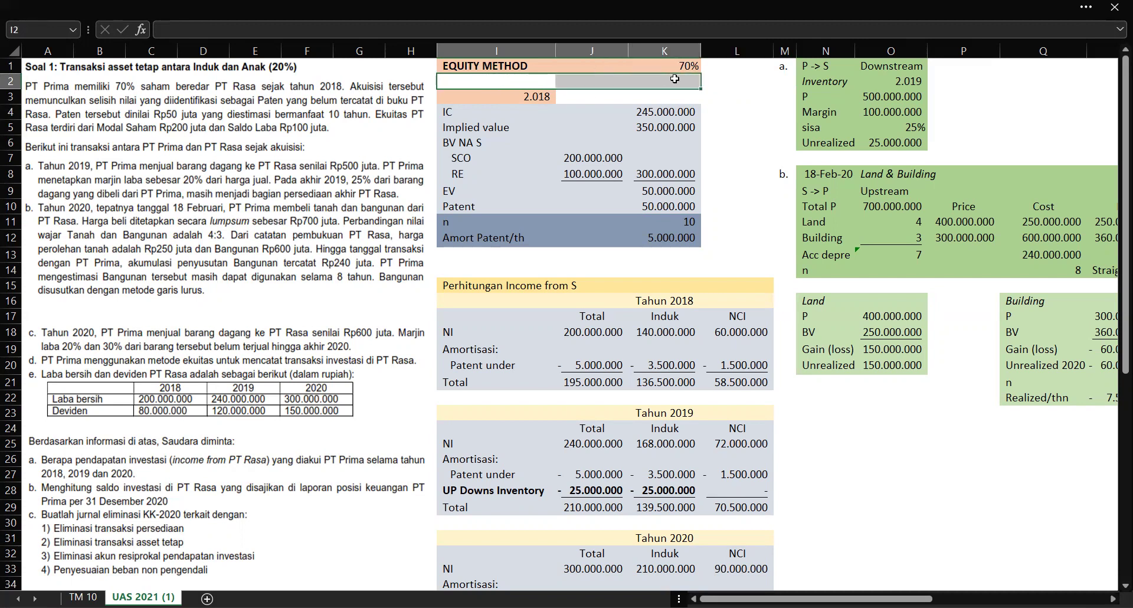
{"action": "left_click", "coordinate": [493, 83]}
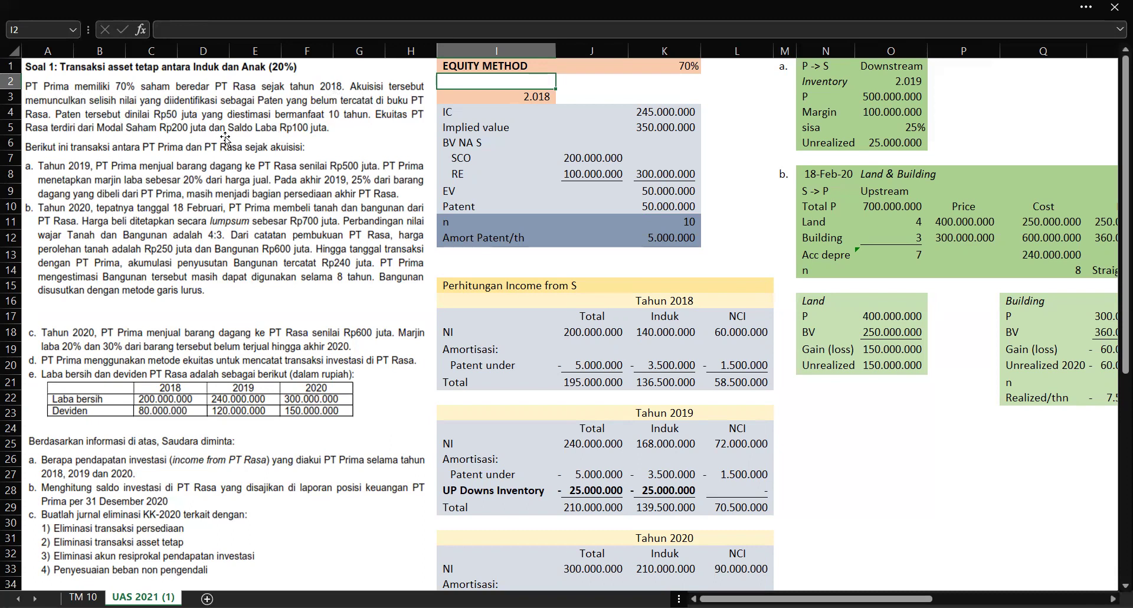
- Review the equity method heading, ownership percentage, acquisition year and the investment calculation from IC to EV
{"action": "left_click", "coordinate": [525, 67]}
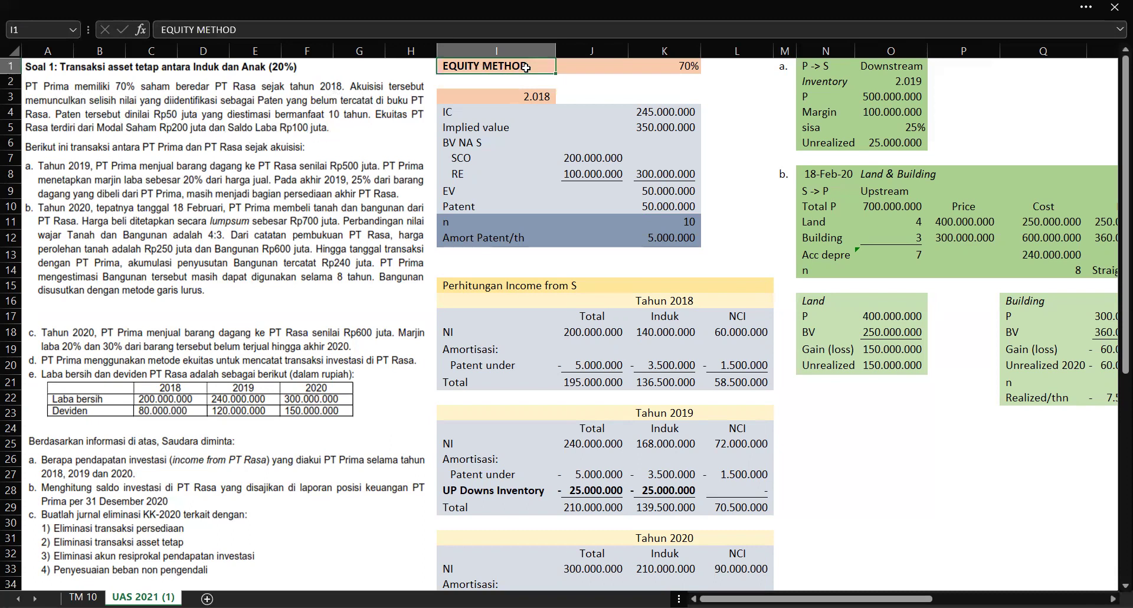
{"action": "left_click", "coordinate": [652, 67]}
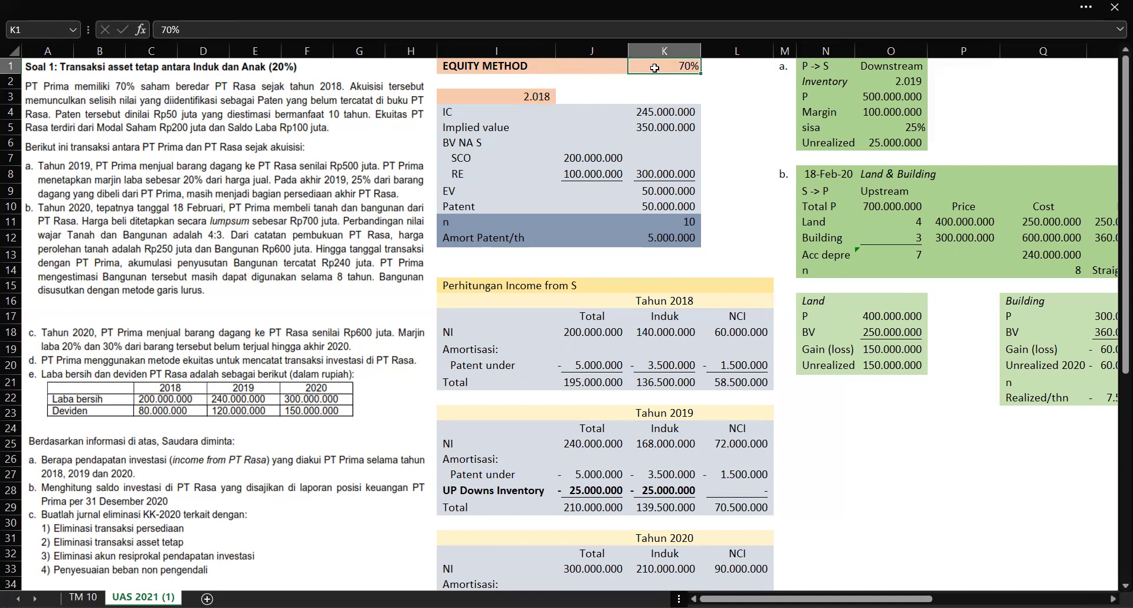
{"action": "left_click", "coordinate": [532, 96]}
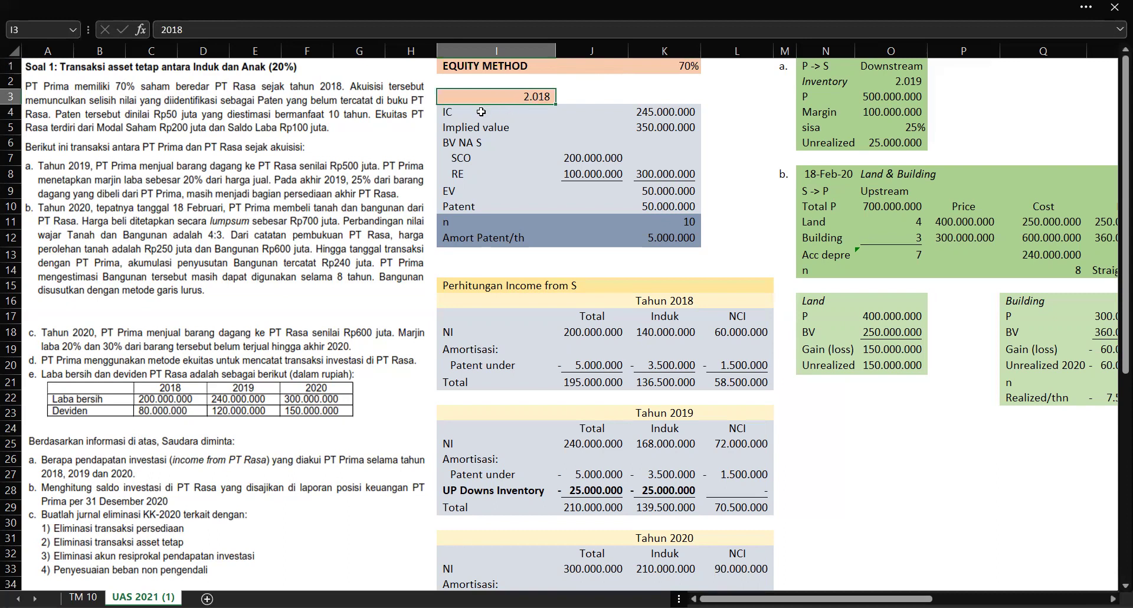
{"action": "left_click_drag", "start_coordinate": [481, 112], "coordinate": [653, 191]}
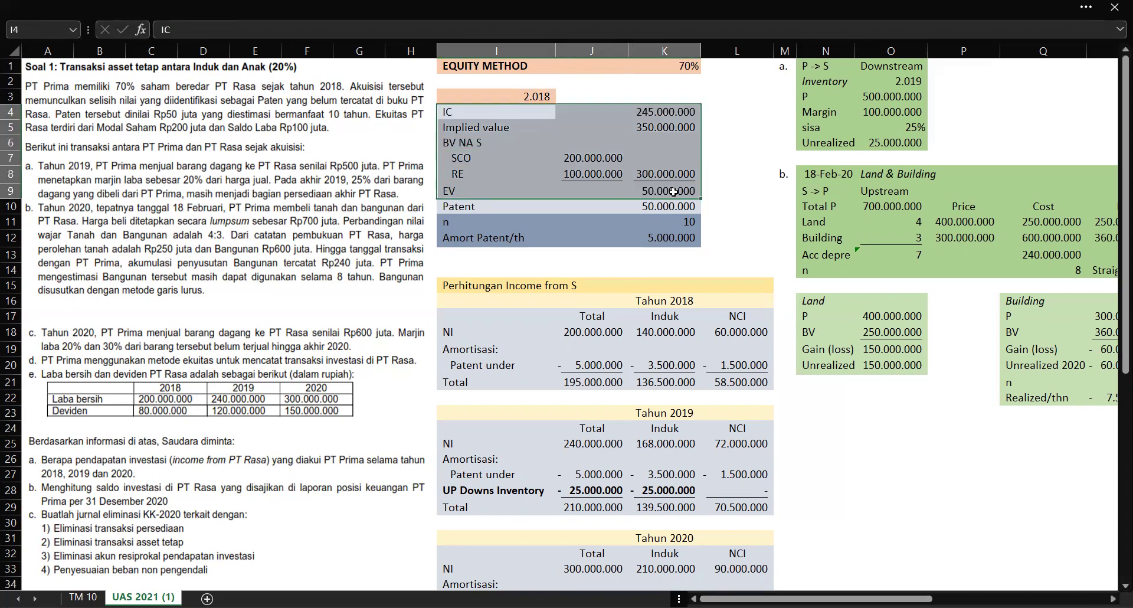
{"action": "left_click", "coordinate": [664, 111]}
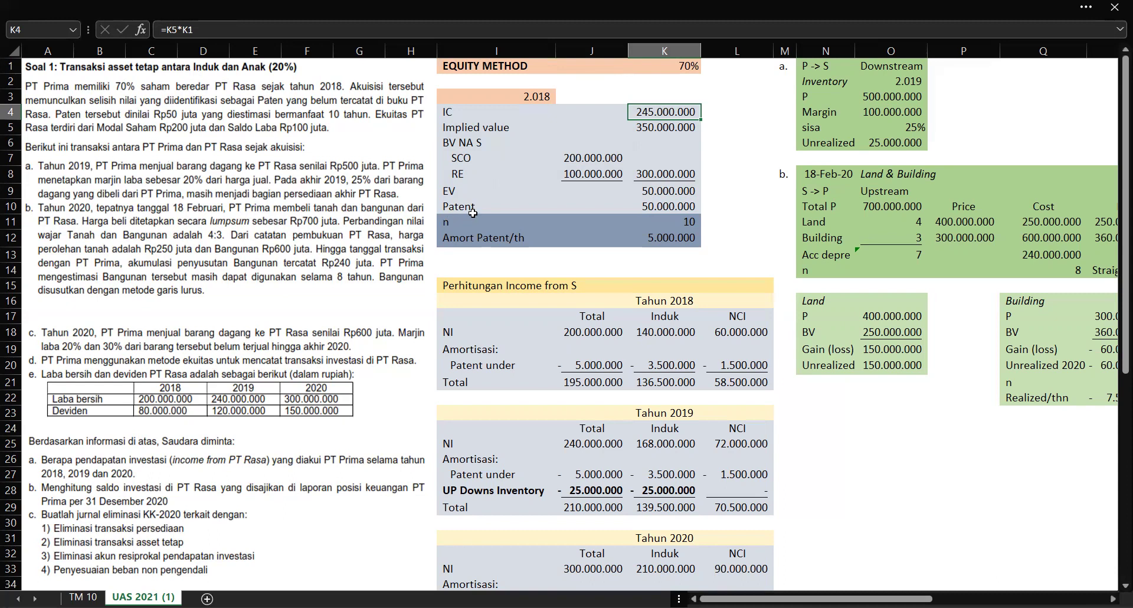
- Compare the Patent, IC and EV amounts in the 2018 block to see how each one is derived
{"action": "left_click_drag", "start_coordinate": [466, 210], "coordinate": [686, 206]}
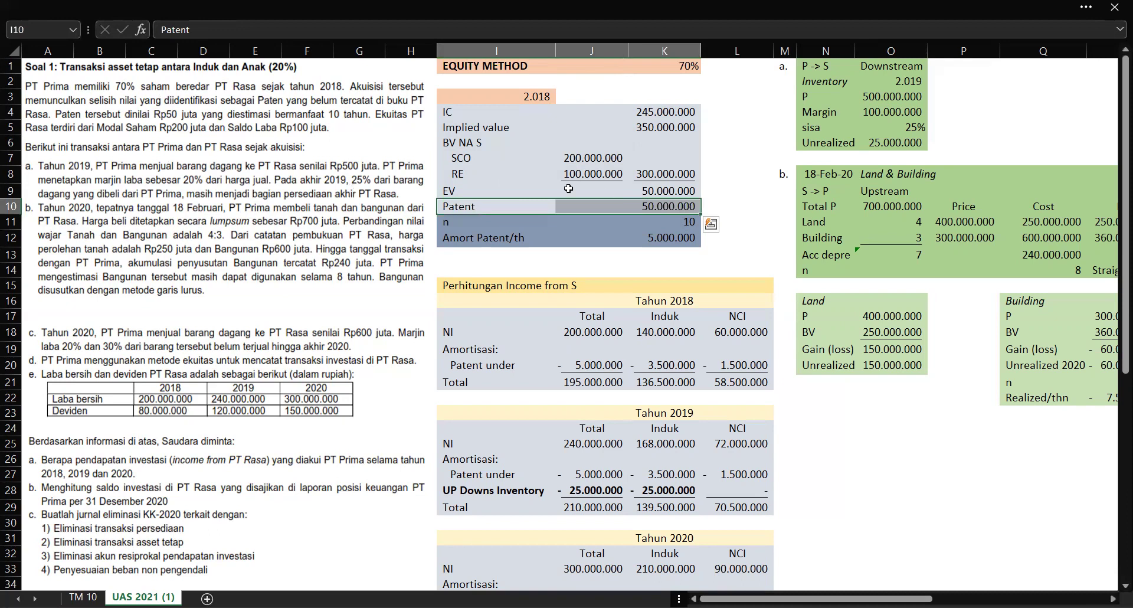
{"action": "left_click", "coordinate": [642, 206]}
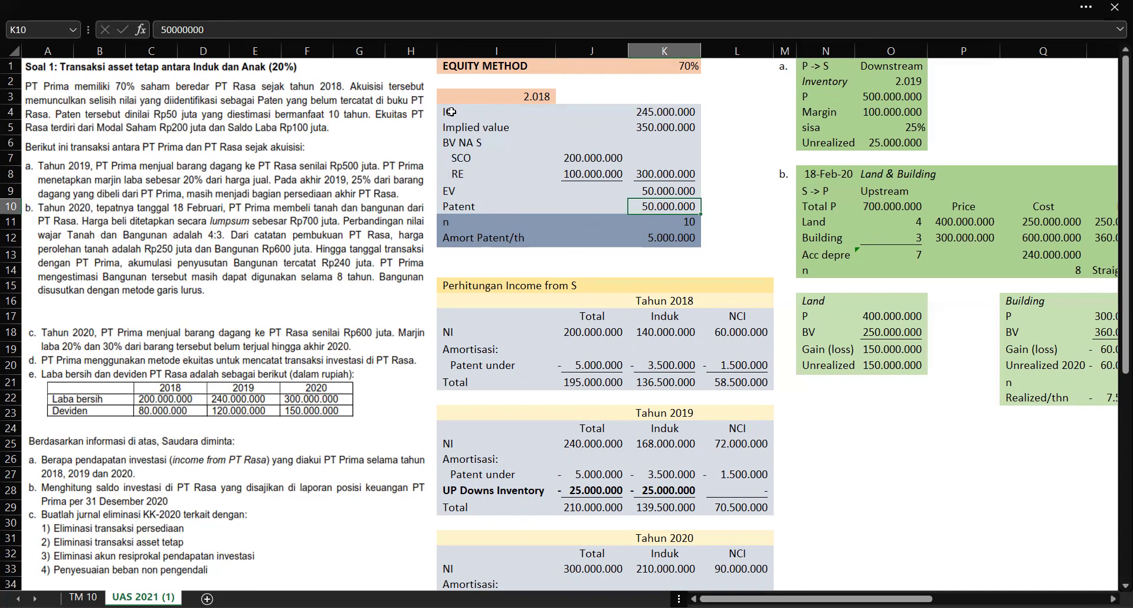
{"action": "left_click", "coordinate": [650, 114]}
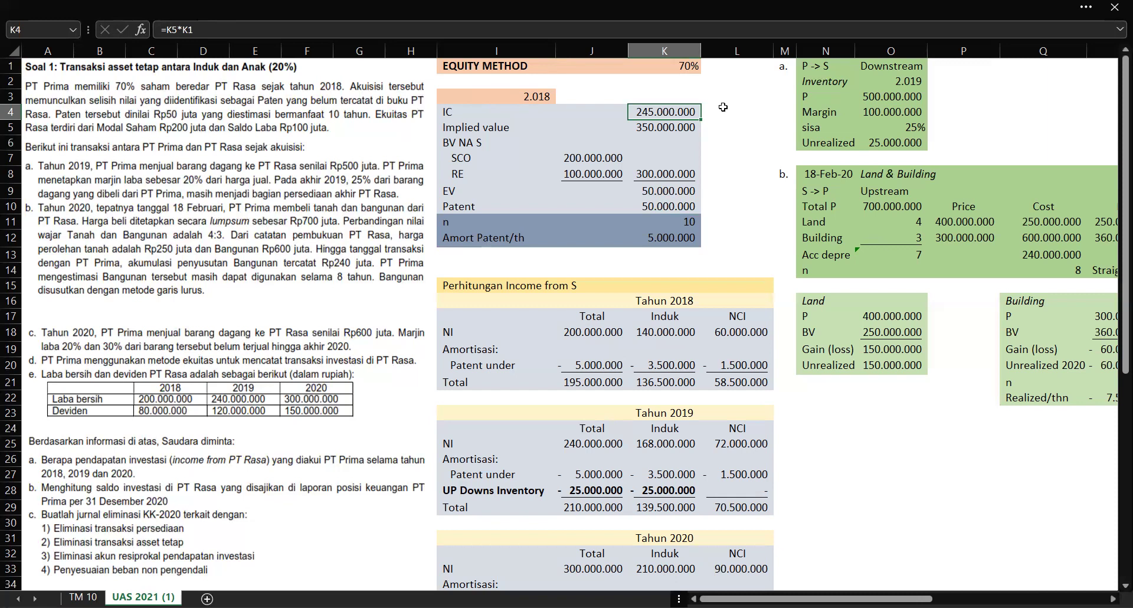
{"action": "left_click_drag", "start_coordinate": [465, 111], "coordinate": [684, 110]}
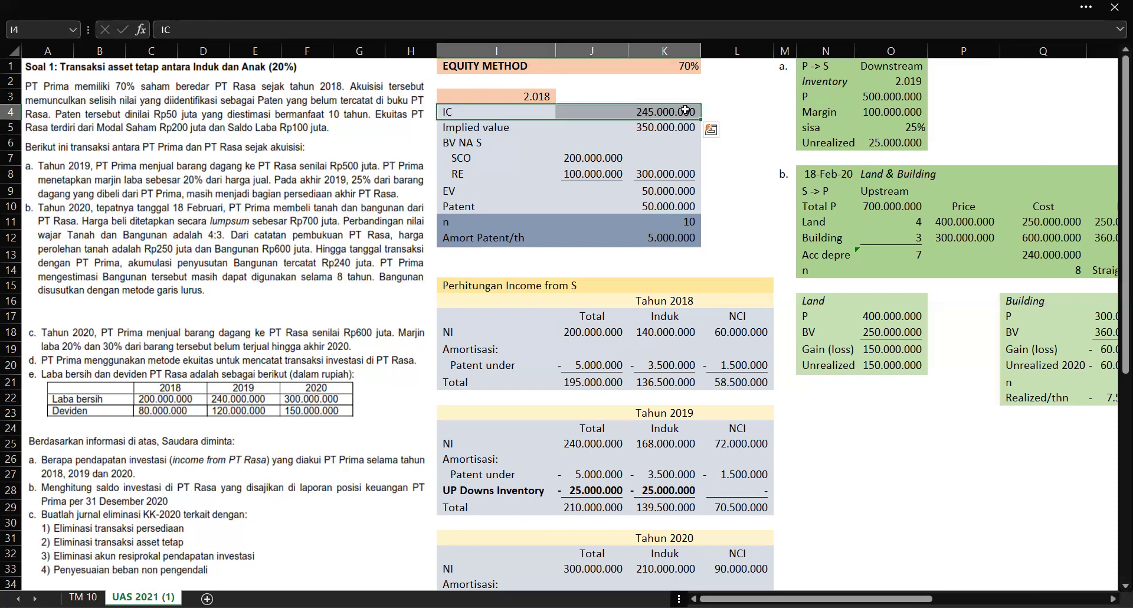
{"action": "left_click", "coordinate": [657, 113]}
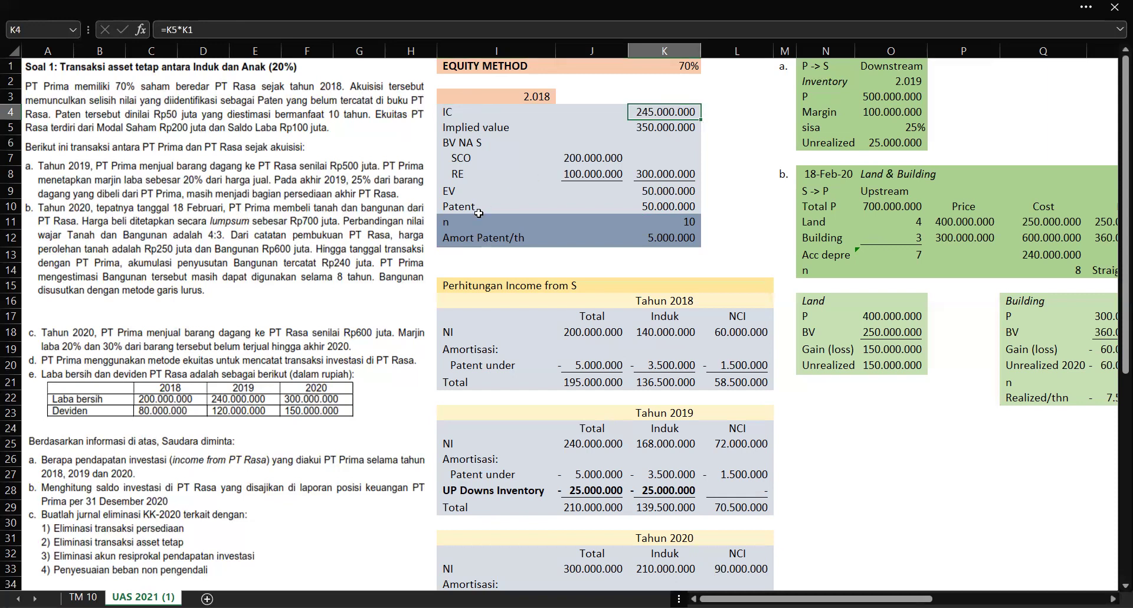
{"action": "left_click", "coordinate": [649, 207]}
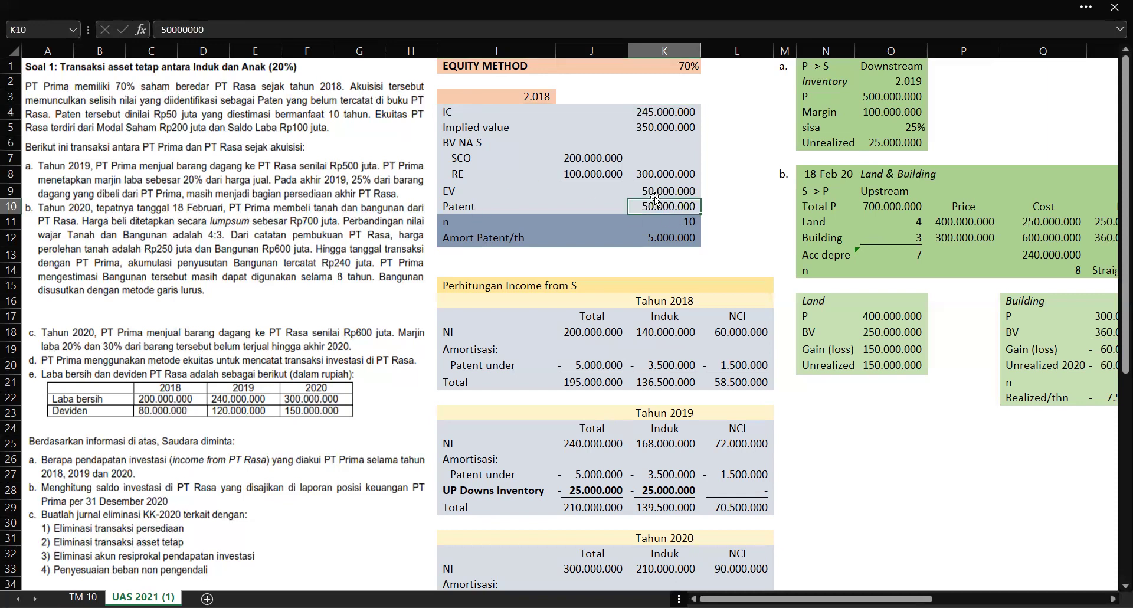
{"action": "left_click", "coordinate": [658, 191]}
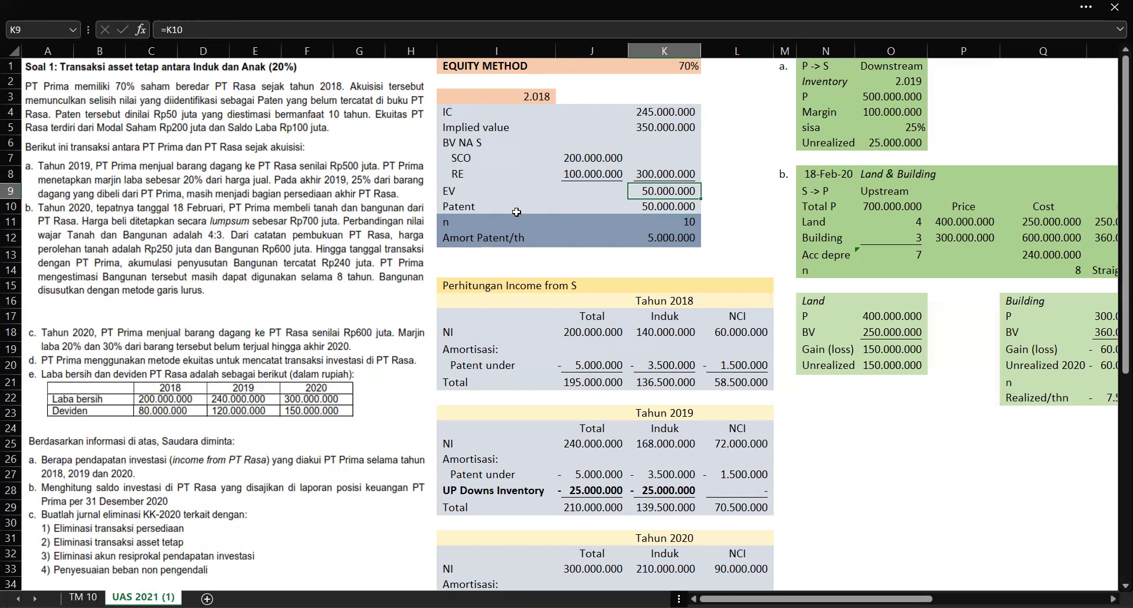
{"action": "left_click", "coordinate": [671, 209]}
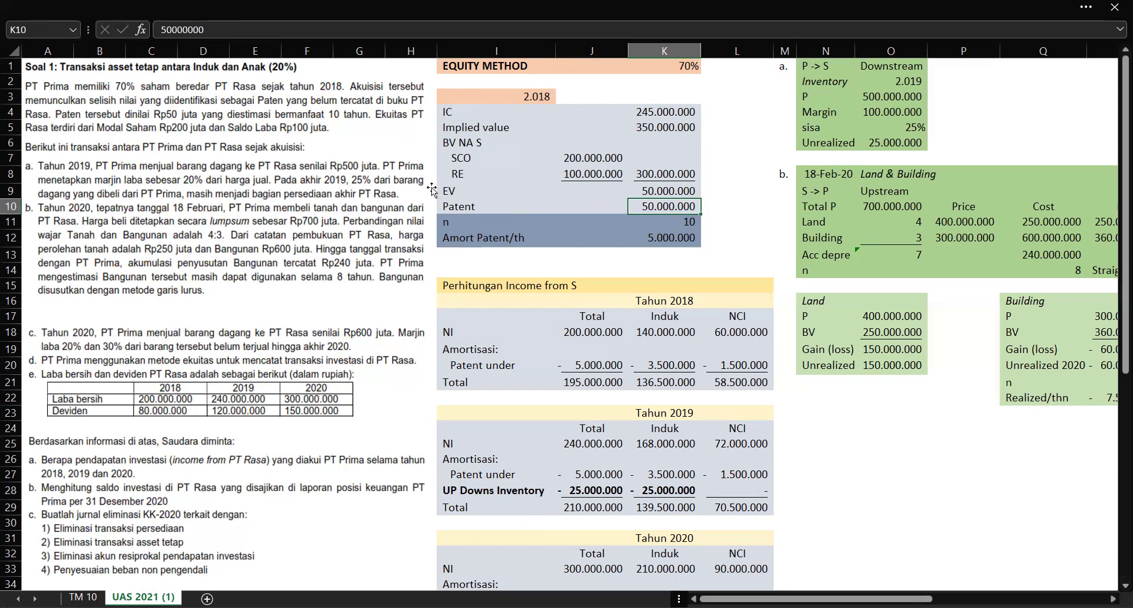
{"action": "left_click", "coordinate": [657, 185]}
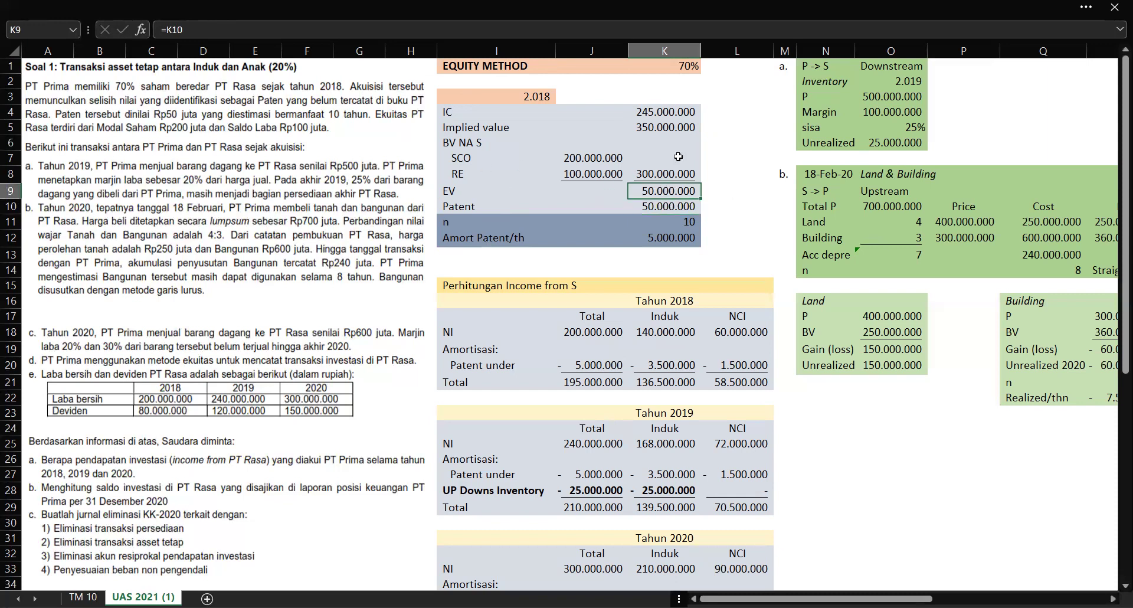
- Examine the BV NA S components and their total, and inspect the implied value formula in K5
{"action": "left_click_drag", "start_coordinate": [450, 142], "coordinate": [608, 184]}
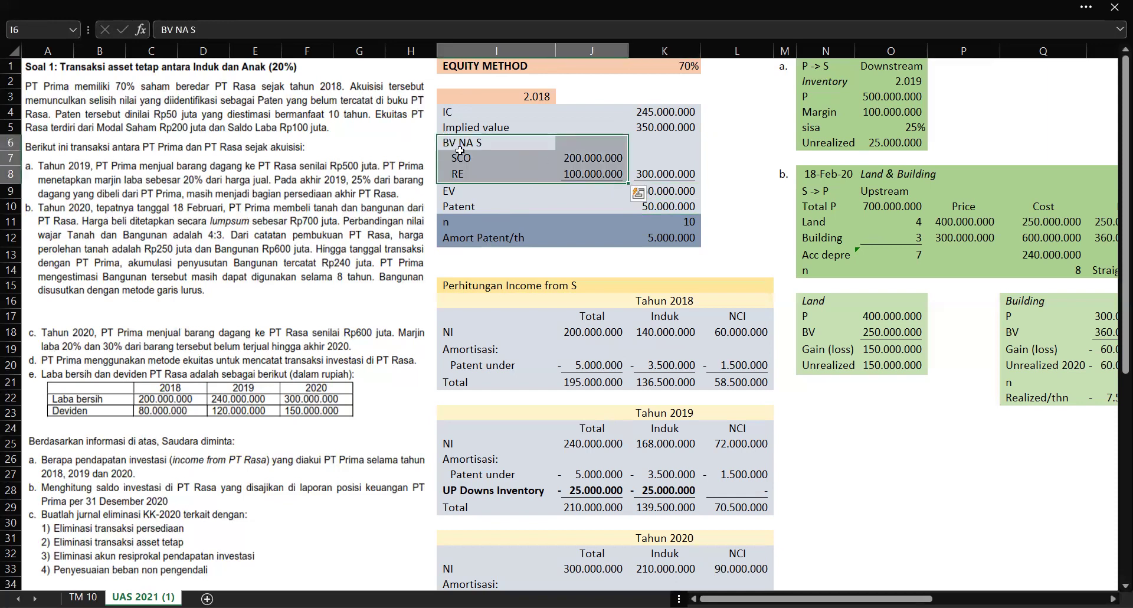
{"action": "left_click", "coordinate": [660, 172]}
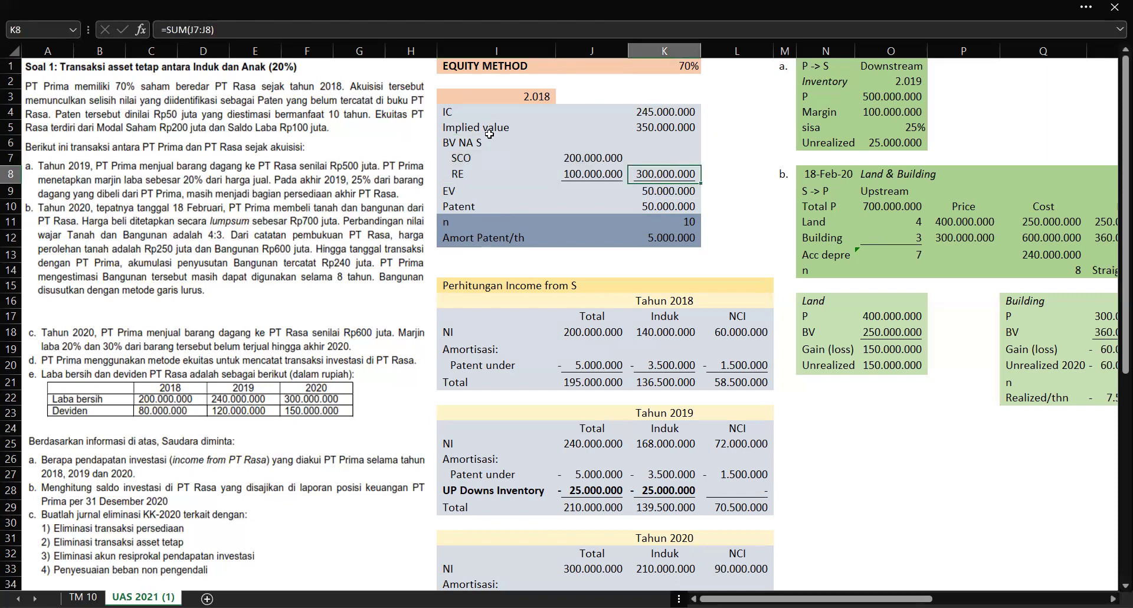
{"action": "left_click", "coordinate": [677, 128]}
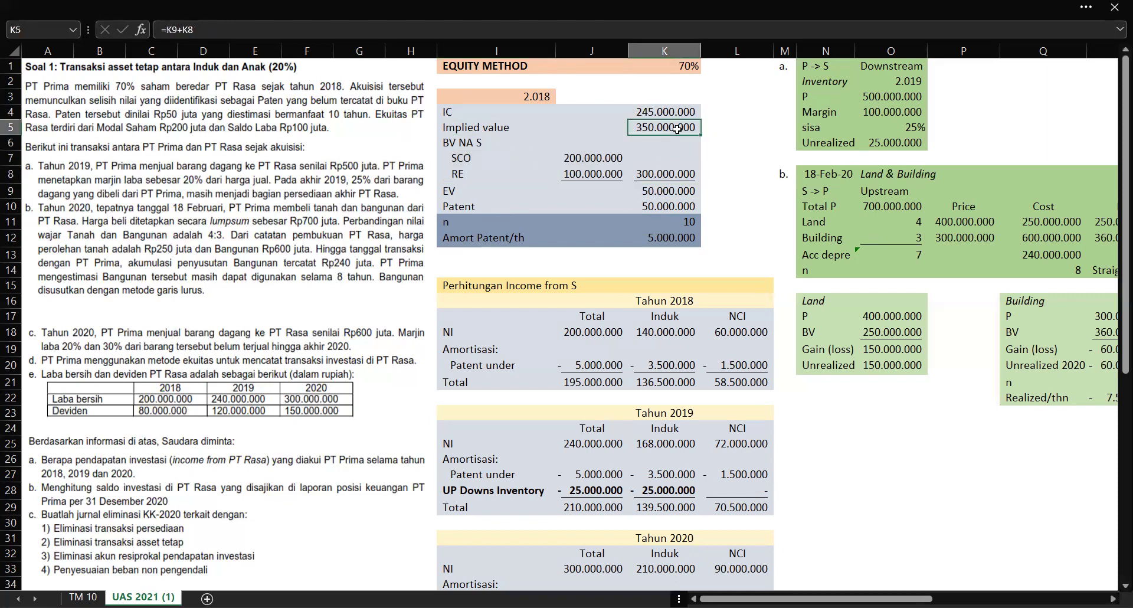
{"action": "double_click", "coordinate": [677, 128]}
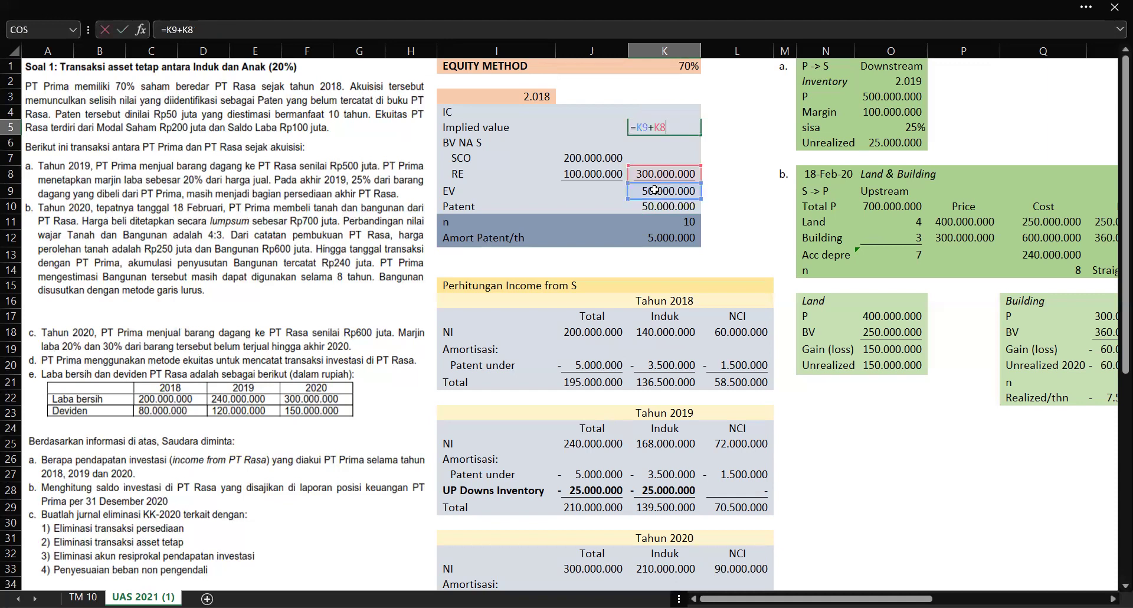
{"action": "key", "text": "Escape"}
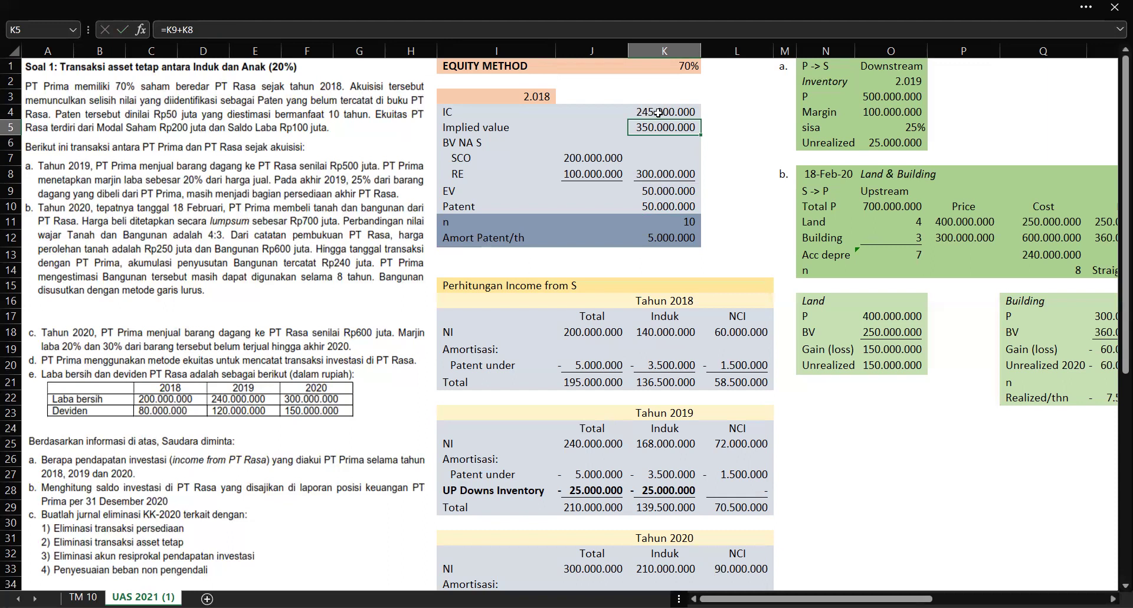
- Inspect which cells the IC formula in K4 refers to, leaving the formula as =K5*K1
{"action": "left_click", "coordinate": [657, 112]}
{"action": "type", "text": "=K5*K1"}
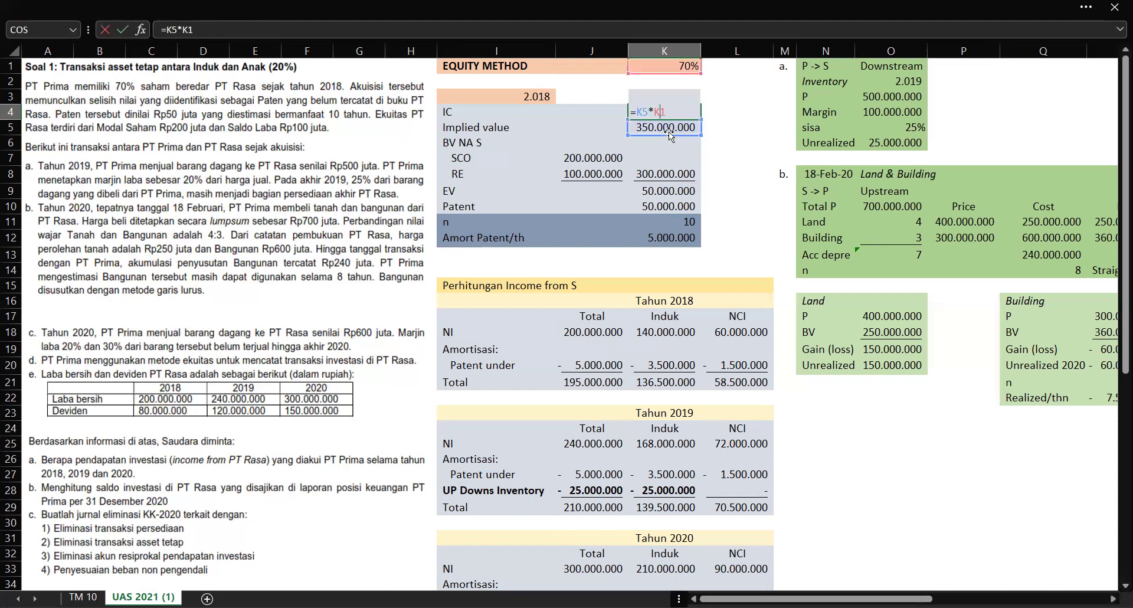
{"action": "key", "text": "Return"}
{"action": "key", "text": "Up"}
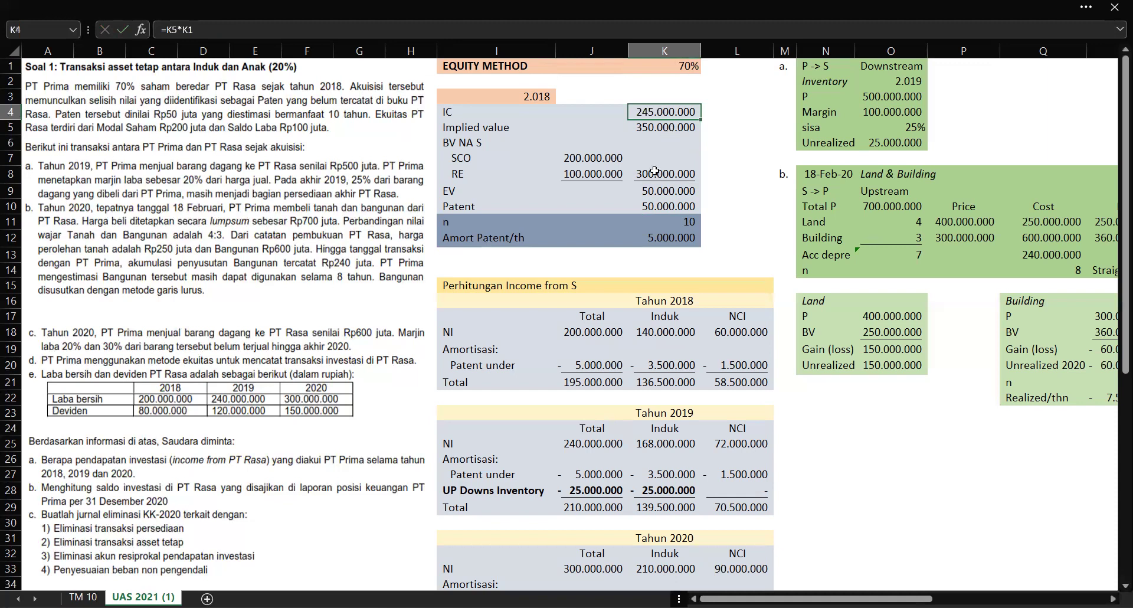
- Check the patent's useful life n and the formula behind the yearly patent amortization in K12
{"action": "left_click", "coordinate": [658, 219]}
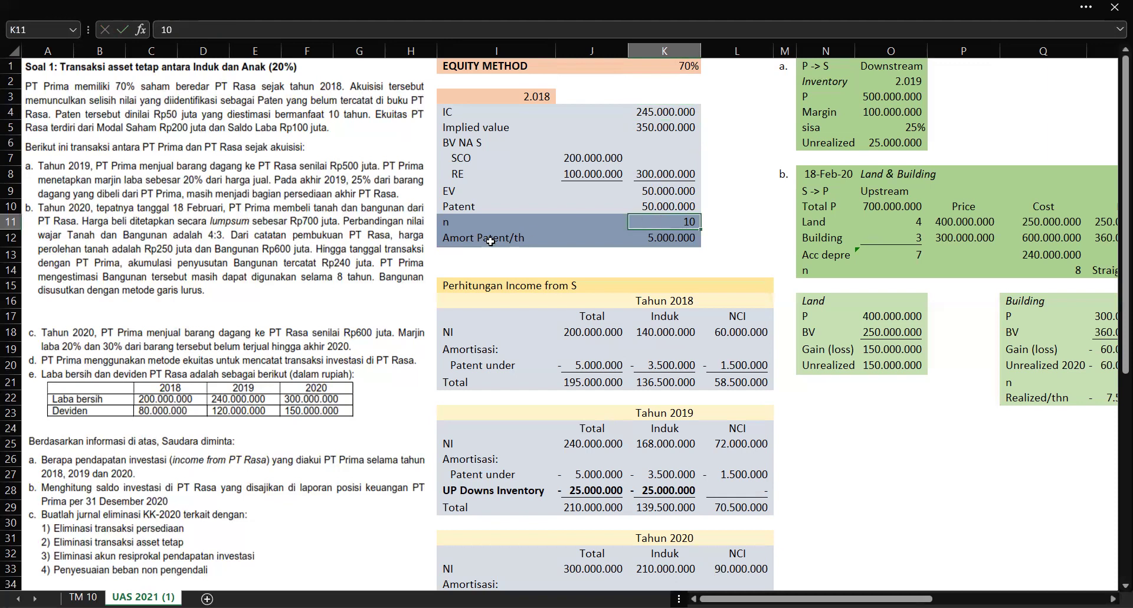
{"action": "double_click", "coordinate": [676, 238]}
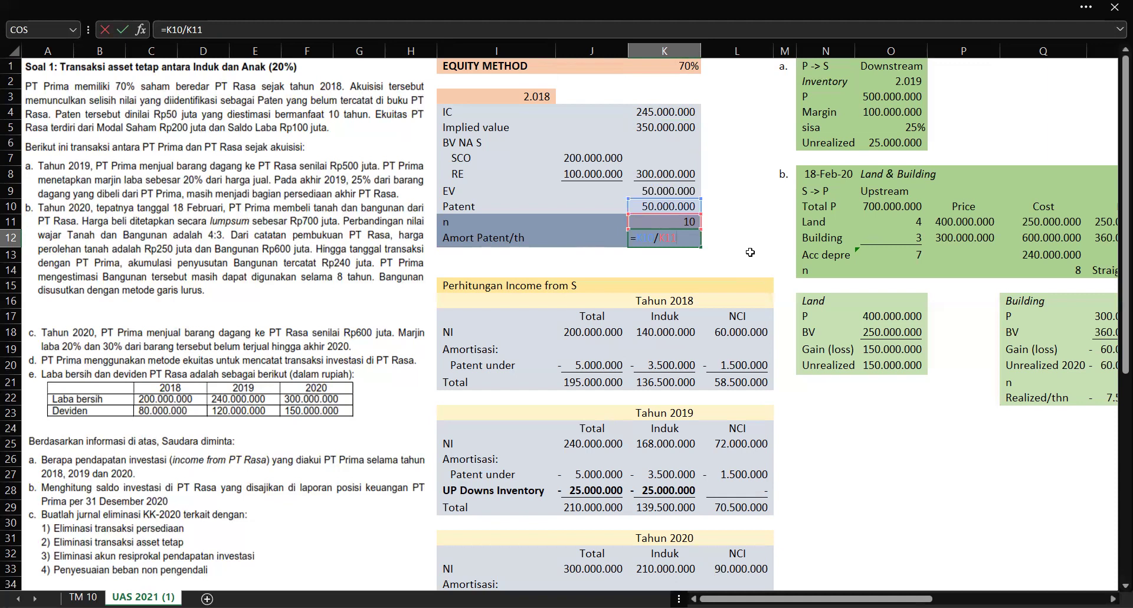
{"action": "key", "text": "Return"}
{"action": "key", "text": "Return"}
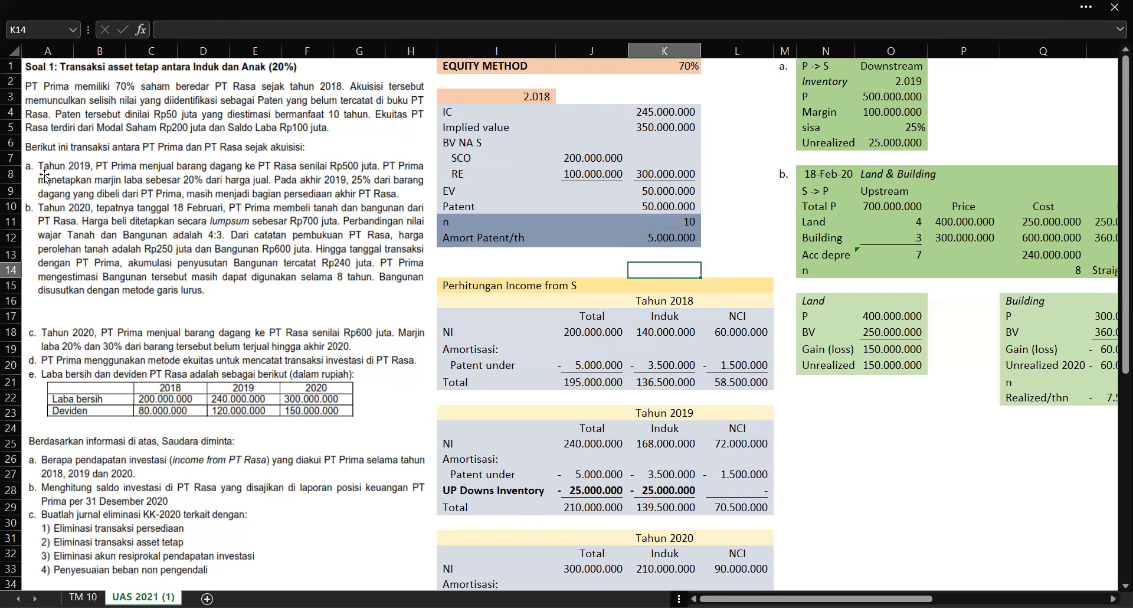
- Review the downstream inventory block for transaction a, including its direction, type and year
{"action": "left_click_drag", "start_coordinate": [826, 66], "coordinate": [897, 142]}
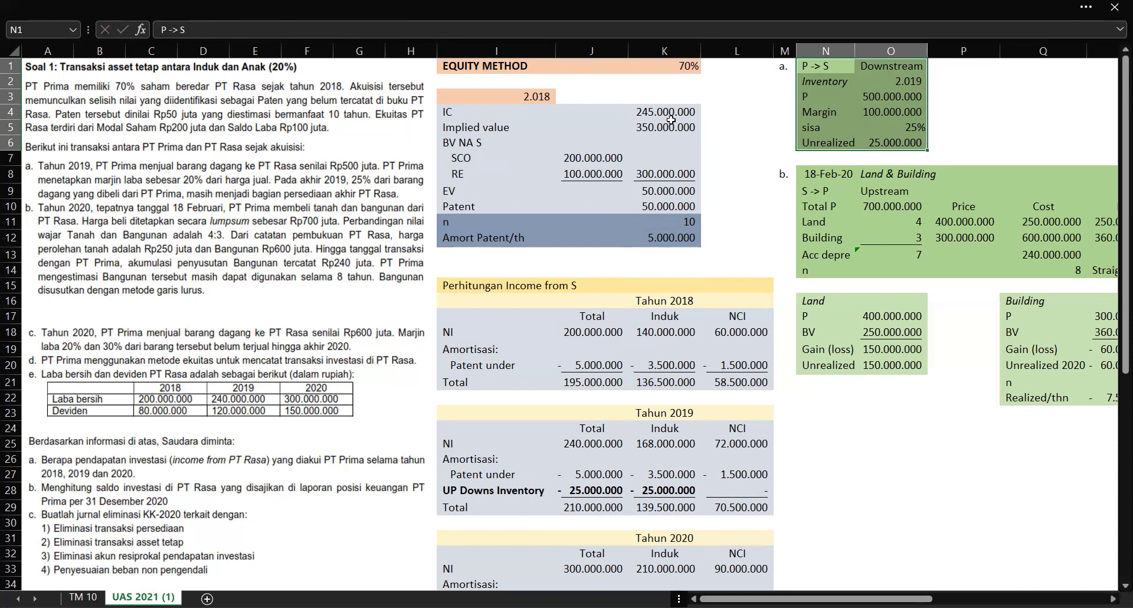
{"action": "left_click", "coordinate": [830, 69]}
{"action": "left_click", "coordinate": [898, 69]}
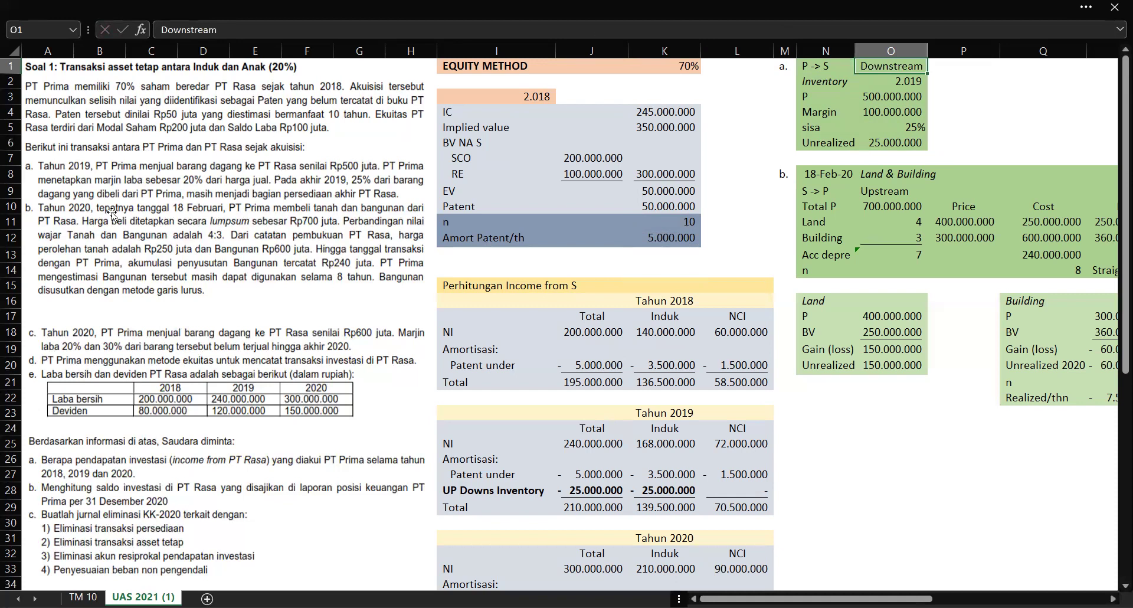
{"action": "left_click", "coordinate": [814, 80]}
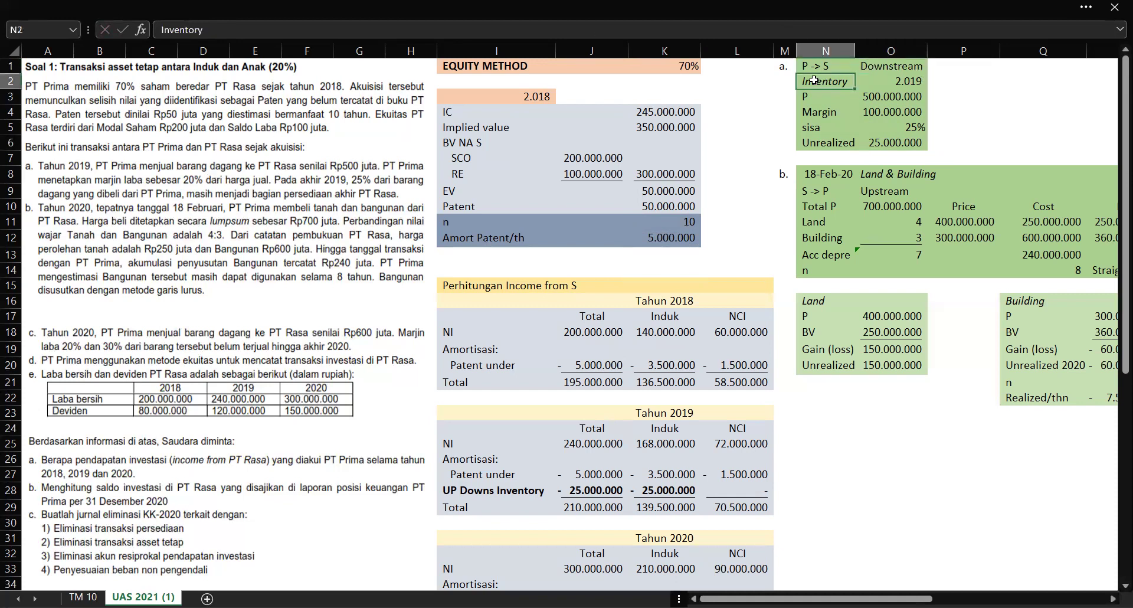
{"action": "key", "text": "Right"}
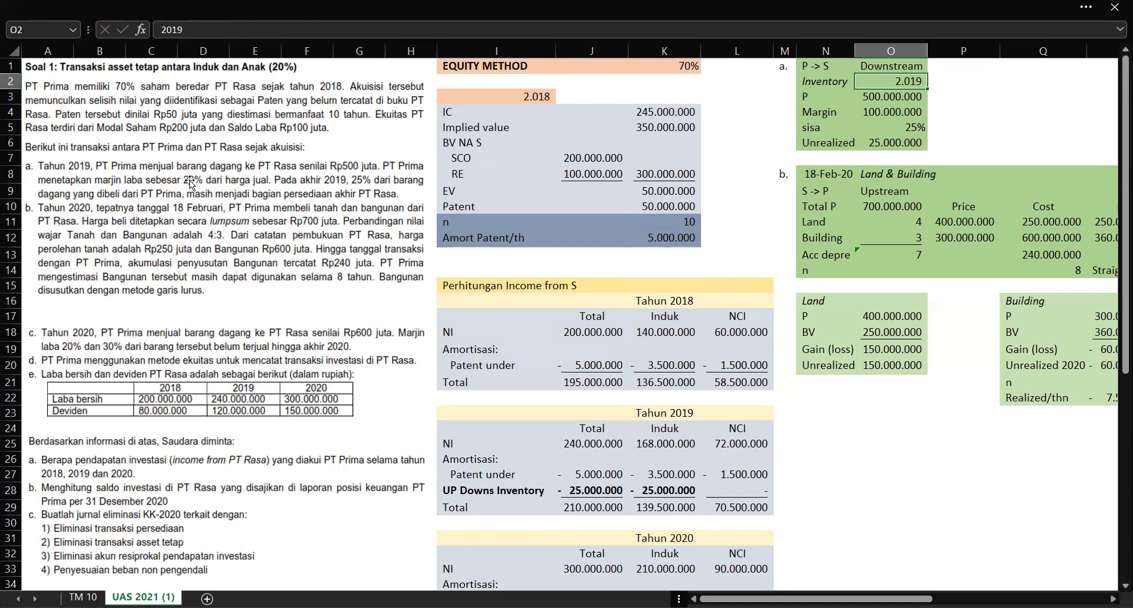
- Check the selling price P of the downstream inventory sale and inspect the margin formula in O4, leaving it as is
{"action": "left_click", "coordinate": [897, 97]}
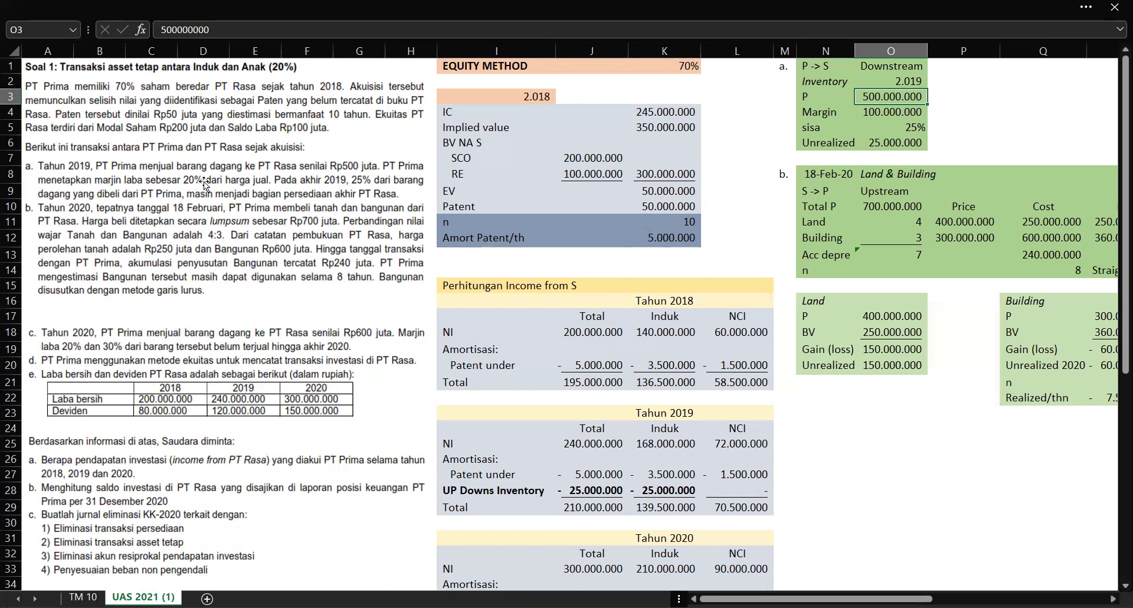
{"action": "left_click", "coordinate": [890, 111]}
{"action": "double_click", "coordinate": [889, 112]}
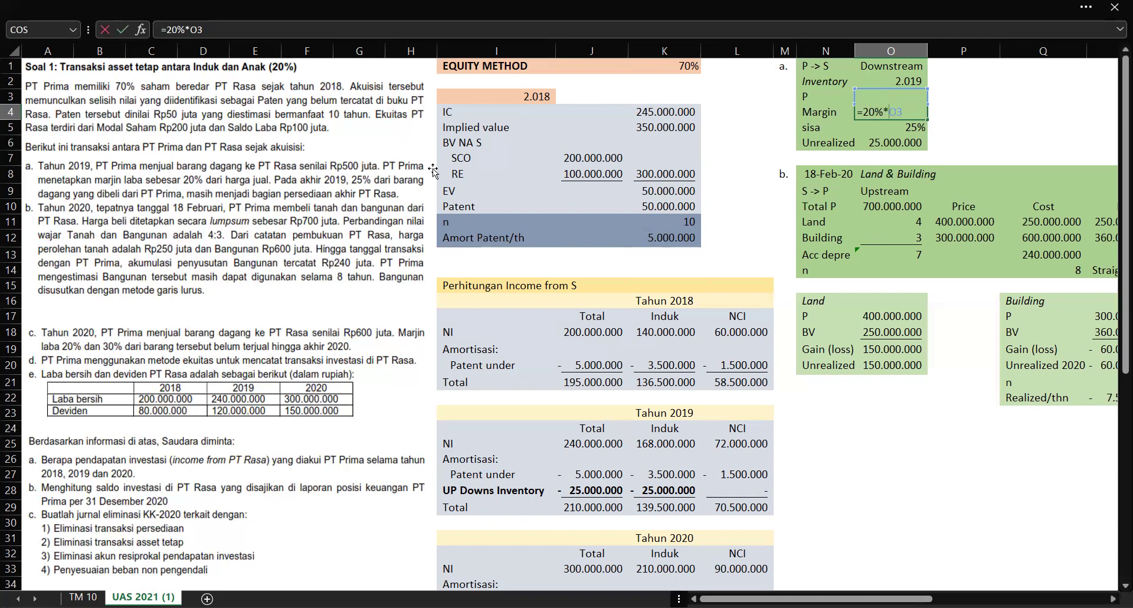
{"action": "key", "text": "Return"}
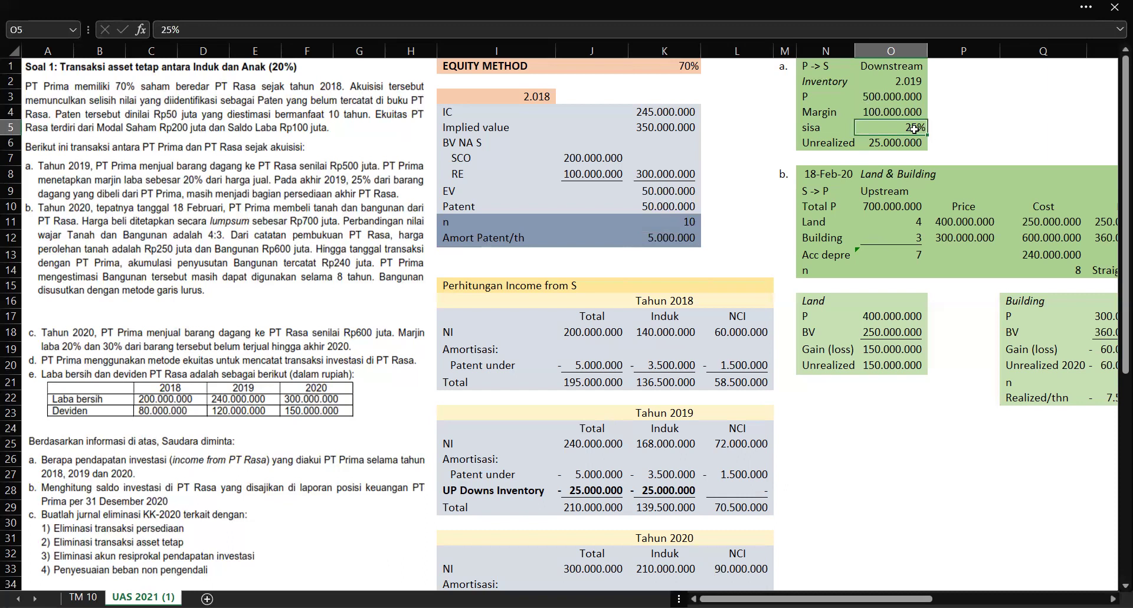
- Check the unsold share (sisa) of the inventory and inspect which cells the unrealized profit formula in O6 multiplies
{"action": "key", "text": "Down"}
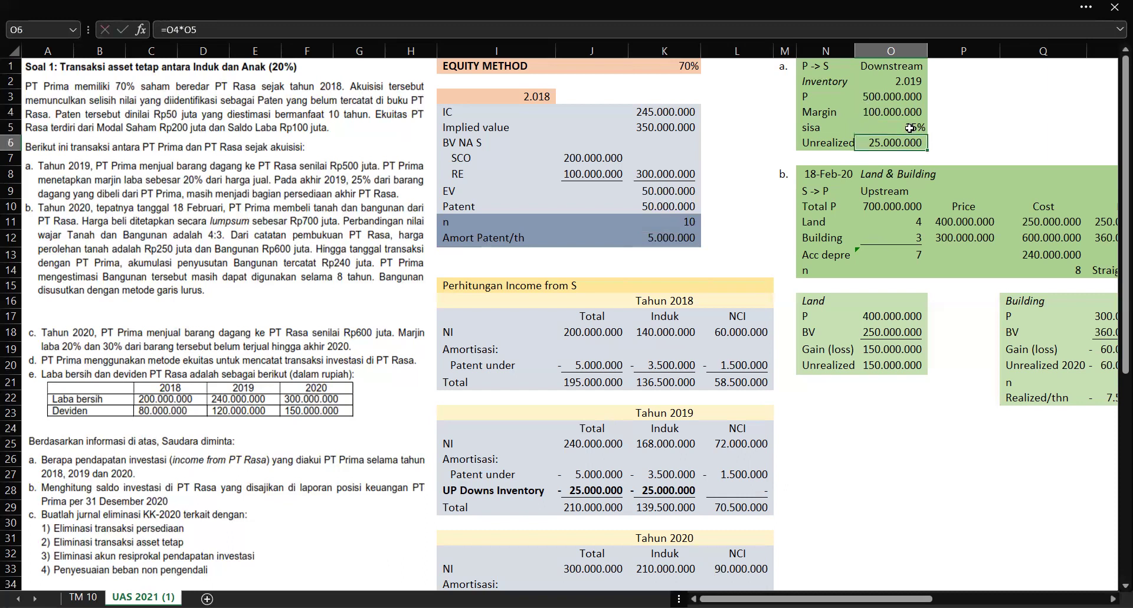
{"action": "left_click", "coordinate": [910, 128]}
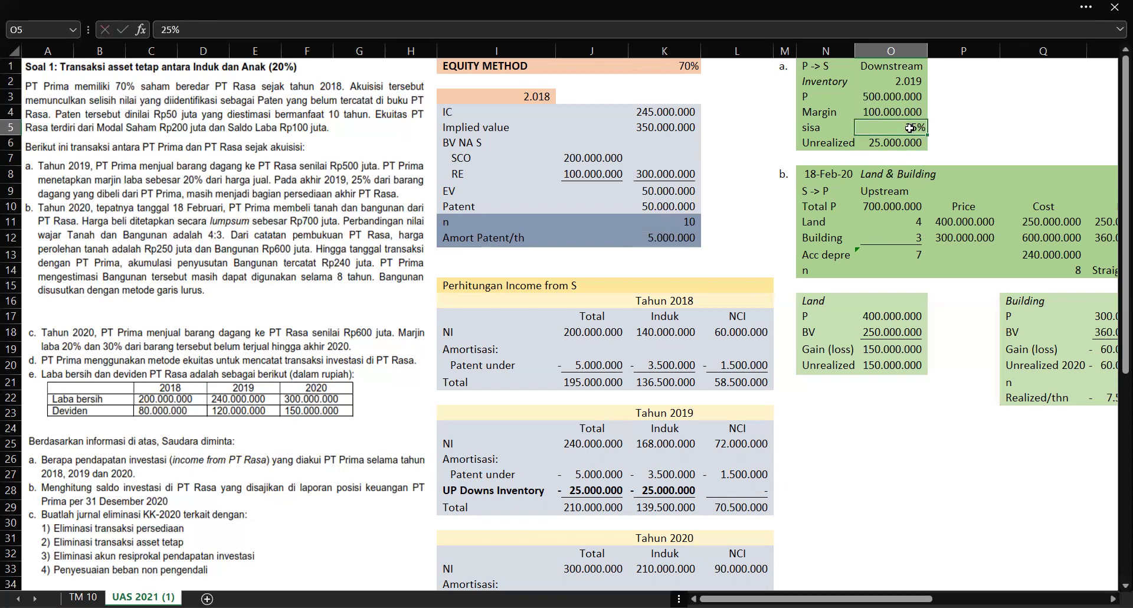
{"action": "key", "text": "Down"}
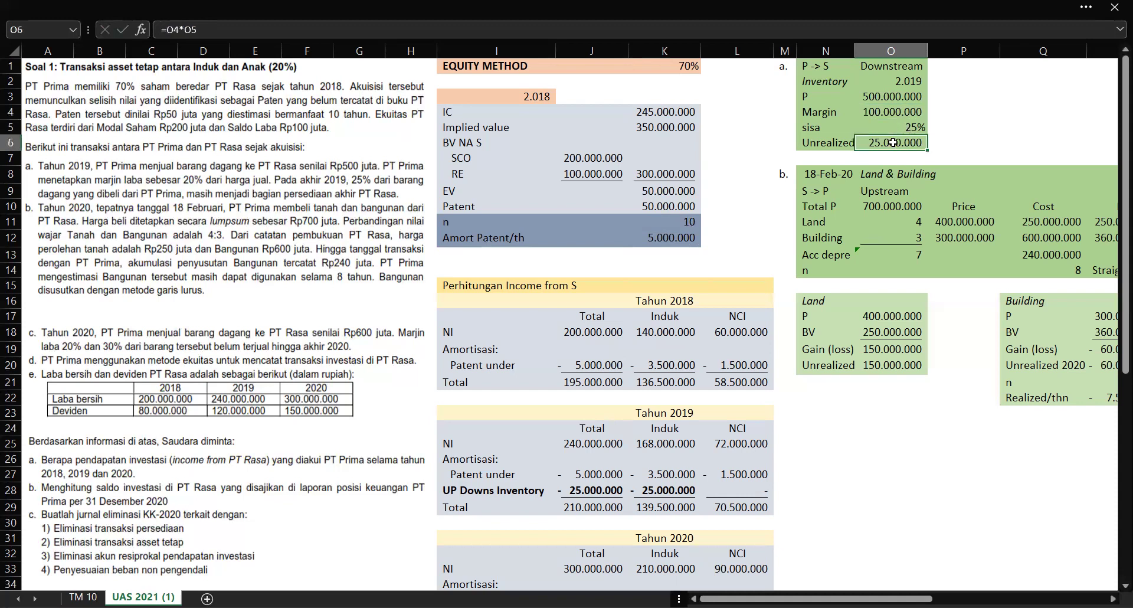
{"action": "double_click", "coordinate": [904, 144]}
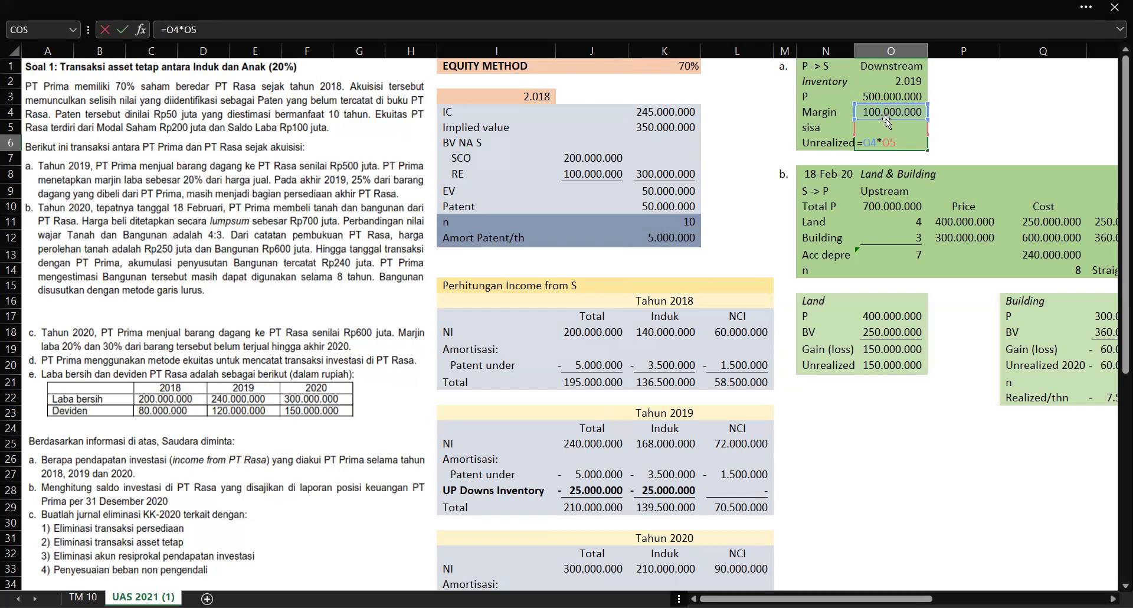
{"action": "key", "text": "Return"}
- Review the header of the Land & Building block for transaction b: its date, direction, upstream type and total price
{"action": "key", "text": "Down"}
{"action": "key", "text": "Down"}
{"action": "key", "text": "Down"}
{"action": "key", "text": "Down"}
{"action": "key", "text": "Down"}
{"action": "key", "text": "Down"}
{"action": "key", "text": "Down"}
{"action": "key", "text": "Down"}
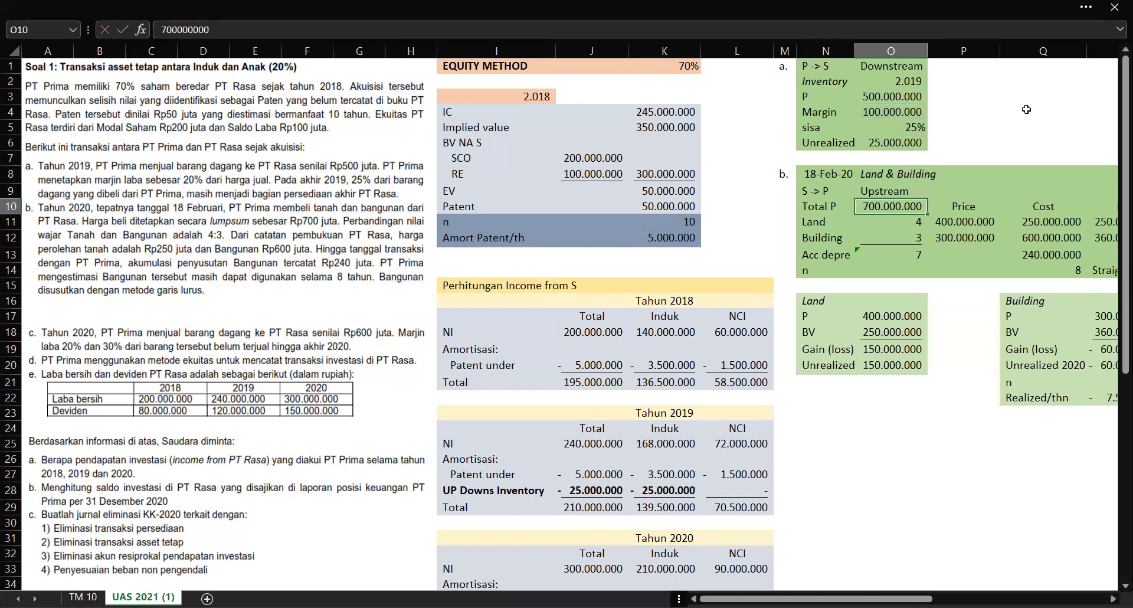
{"action": "key", "text": "Down"}
{"action": "key", "text": "Down"}
{"action": "key", "text": "Down"}
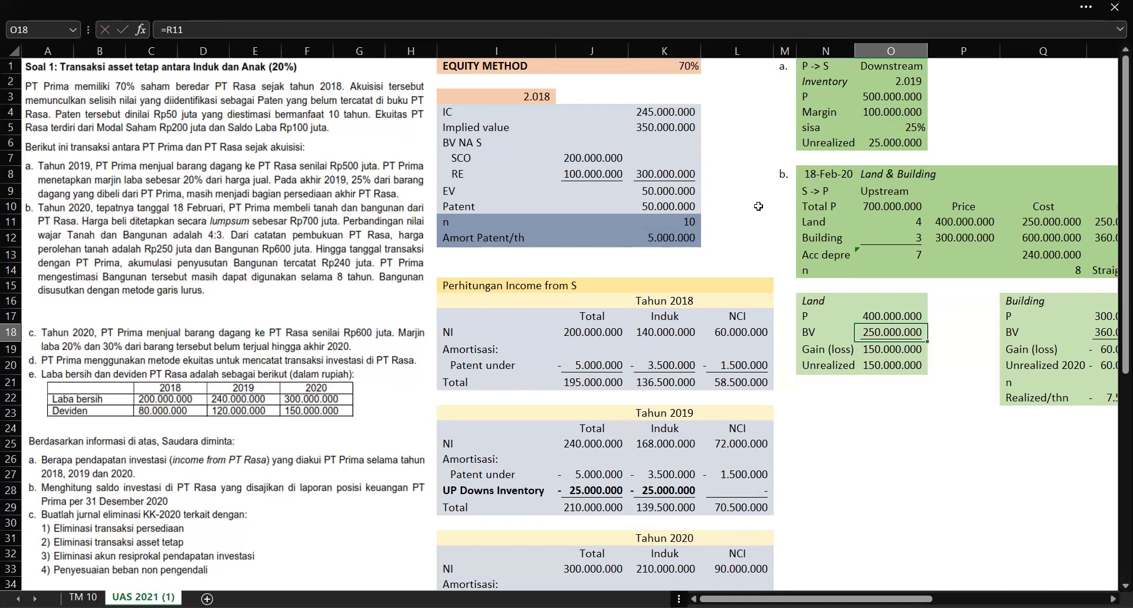
{"action": "left_click", "coordinate": [824, 175]}
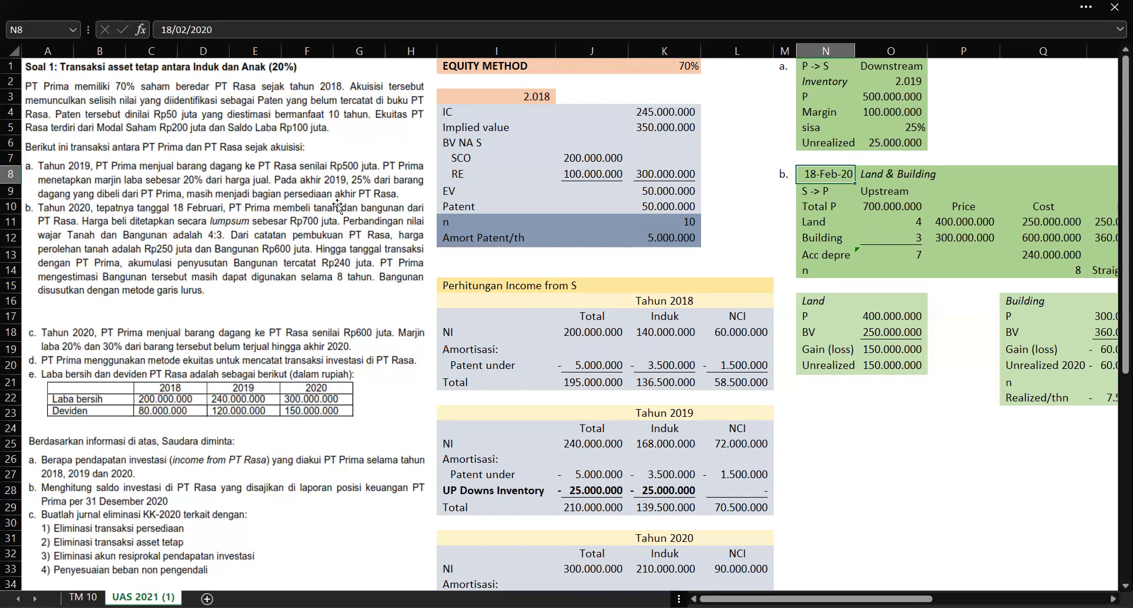
{"action": "left_click", "coordinate": [831, 191]}
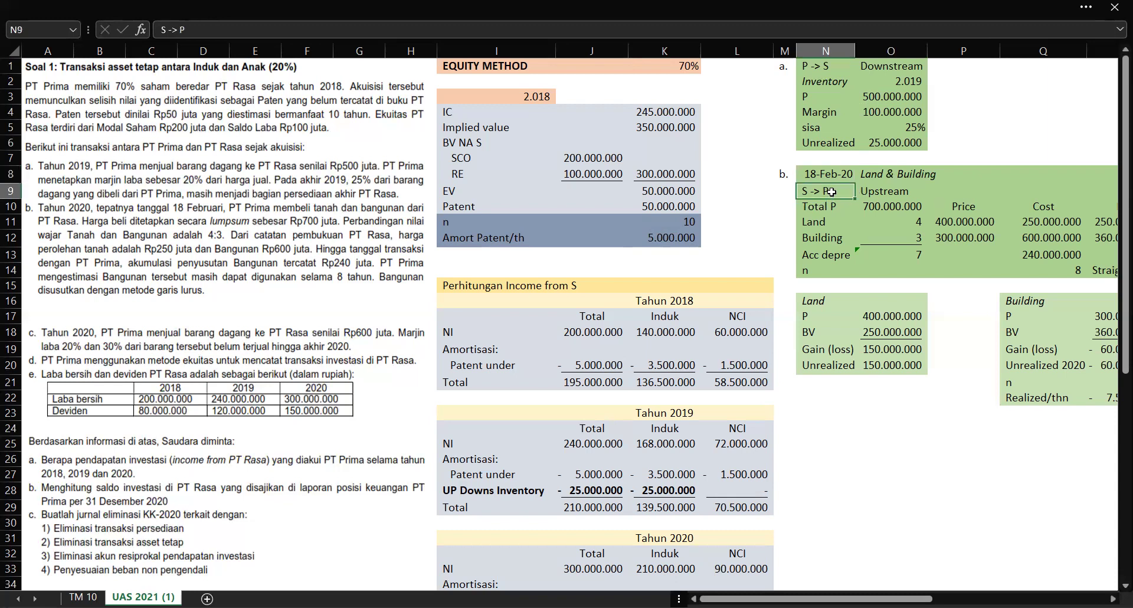
{"action": "left_click", "coordinate": [898, 191]}
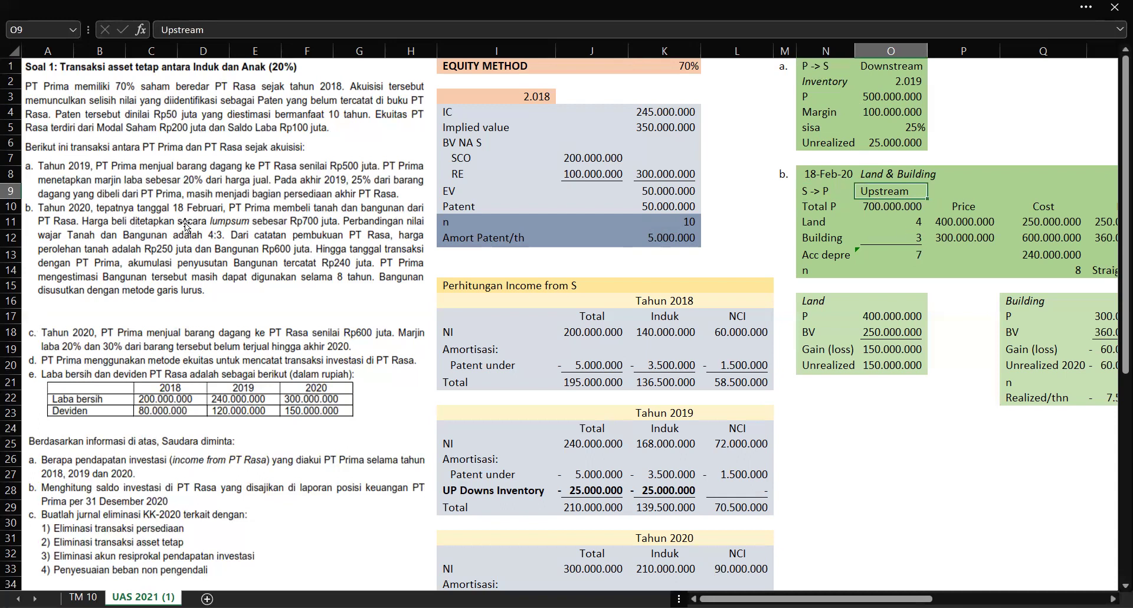
{"action": "left_click", "coordinate": [900, 203]}
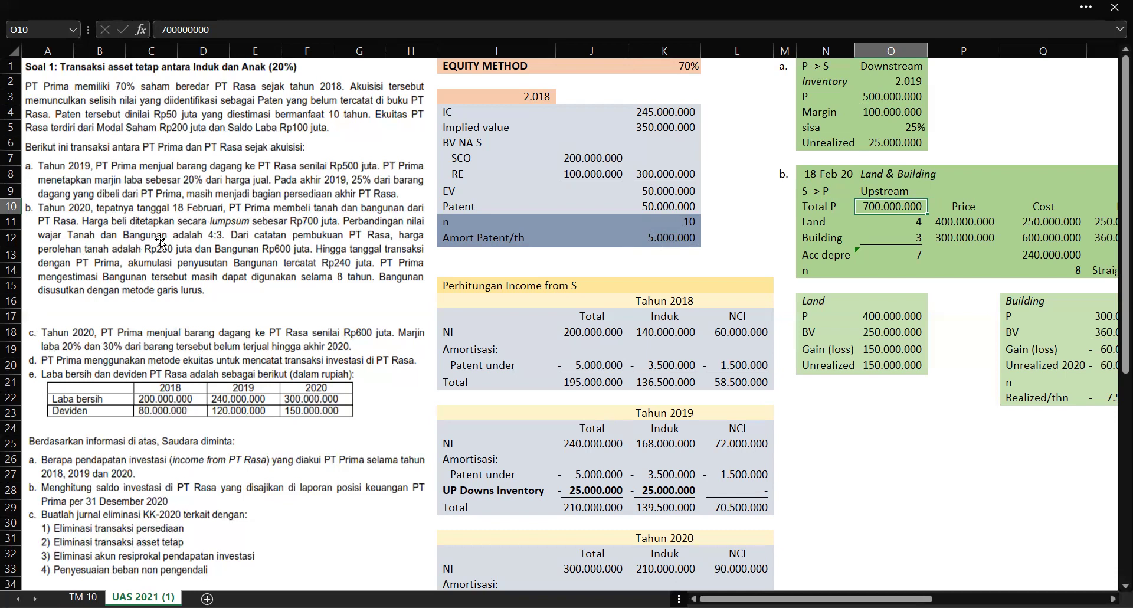
- Review the land-to-building ratio, the cost of each asset, the building's accumulated depreciation and the depreciation method
{"action": "left_click_drag", "start_coordinate": [891, 221], "coordinate": [892, 237]}
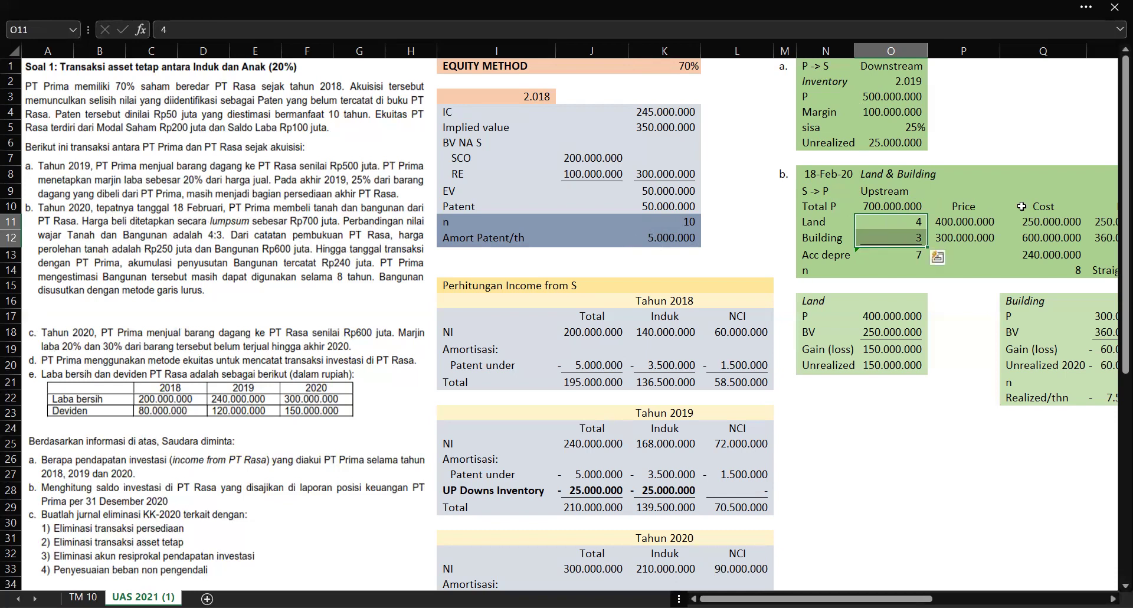
{"action": "left_click", "coordinate": [1038, 221]}
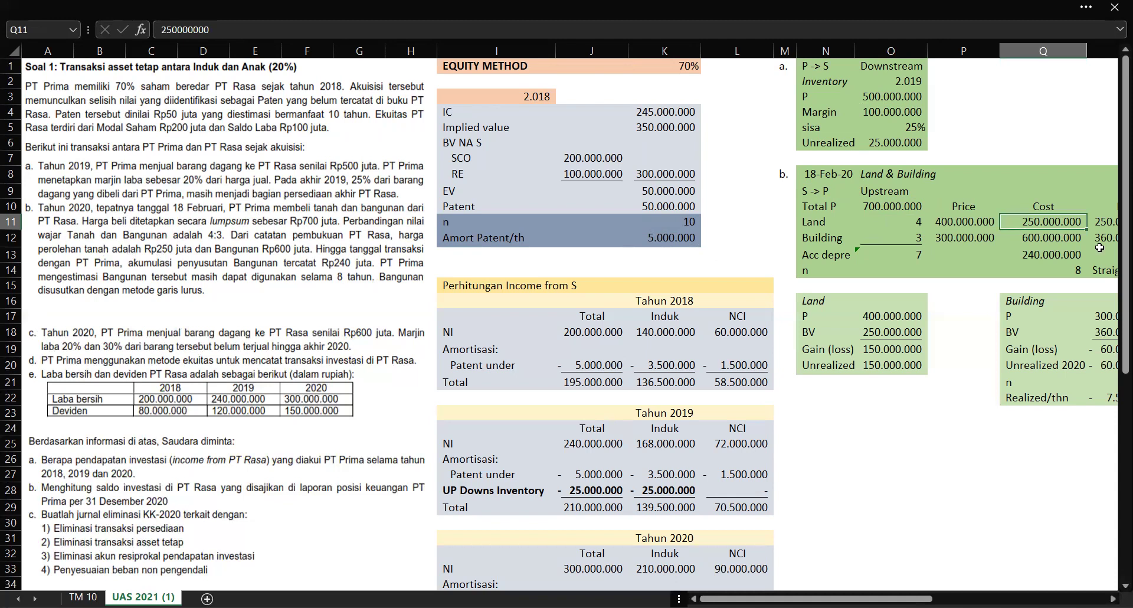
{"action": "left_click", "coordinate": [1028, 239]}
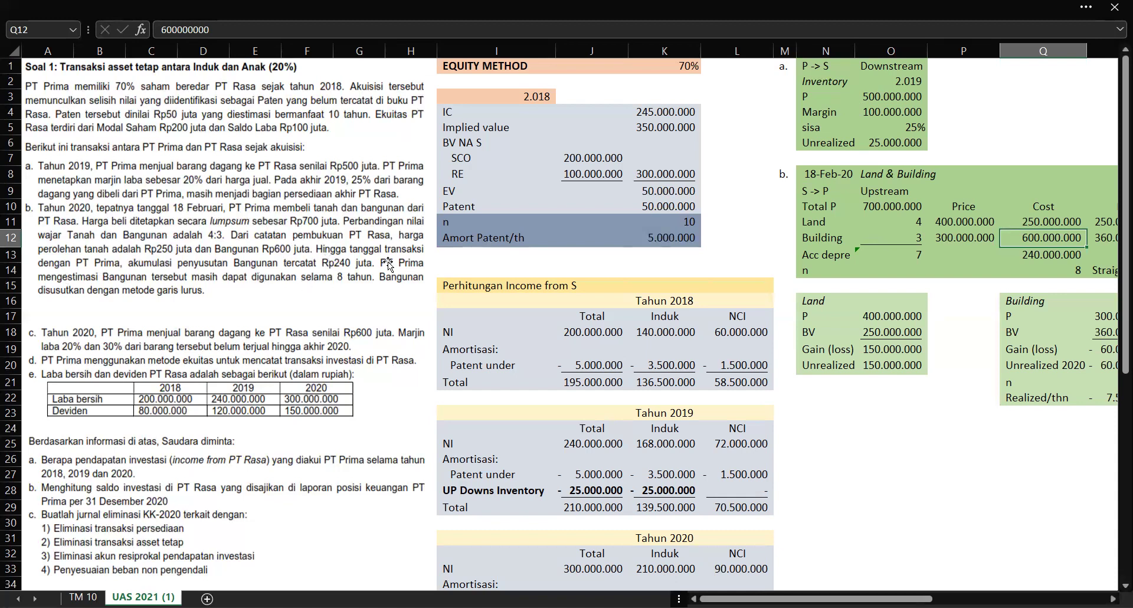
{"action": "left_click", "coordinate": [1047, 253]}
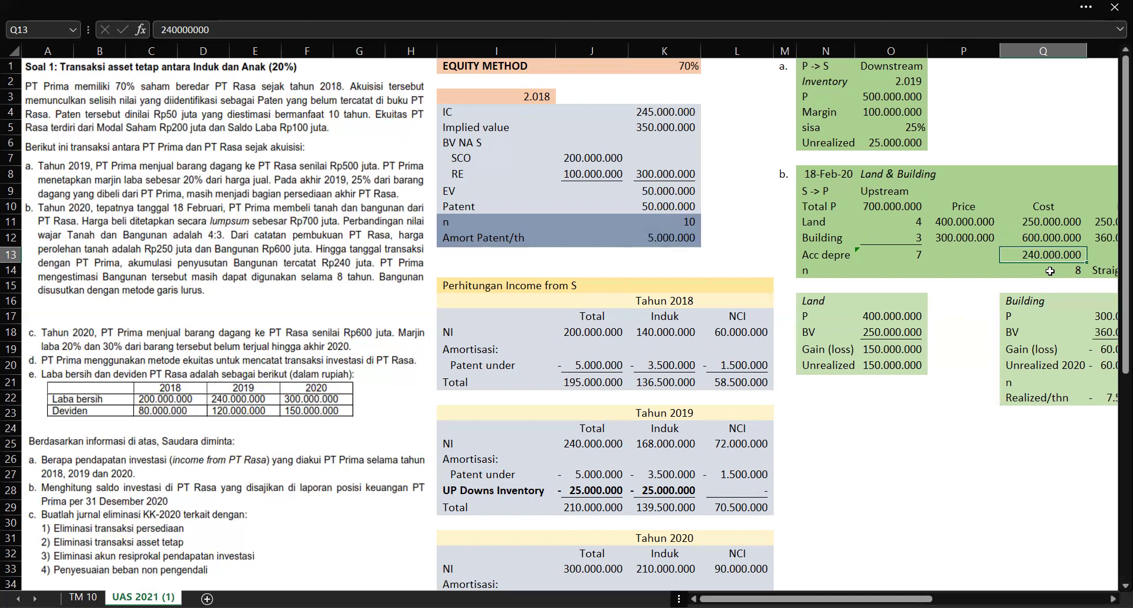
{"action": "key", "text": "Right"}
{"action": "key", "text": "Down"}
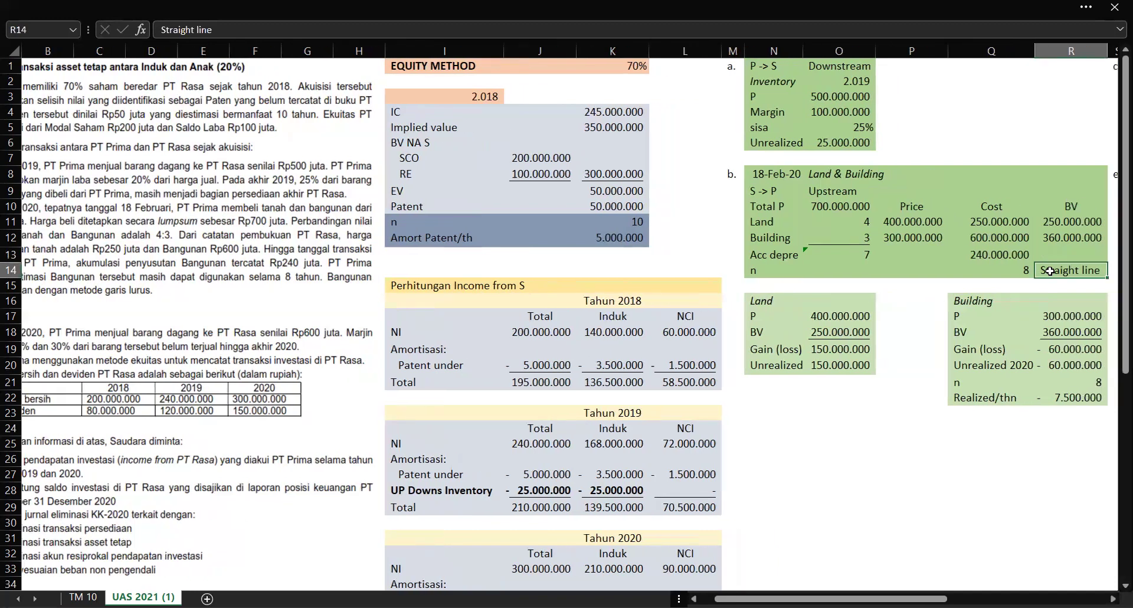
- Inspect how the formula in P11 allocates the total price to land using the ratio cells, leaving it as is
{"action": "left_click", "coordinate": [831, 210]}
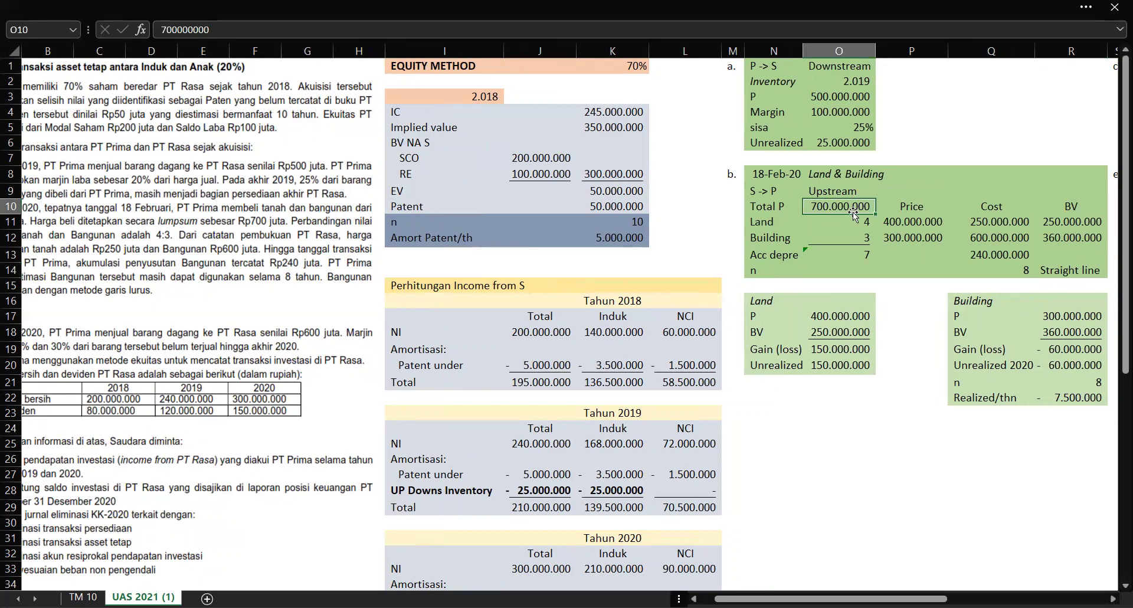
{"action": "left_click_drag", "start_coordinate": [847, 219], "coordinate": [848, 236]}
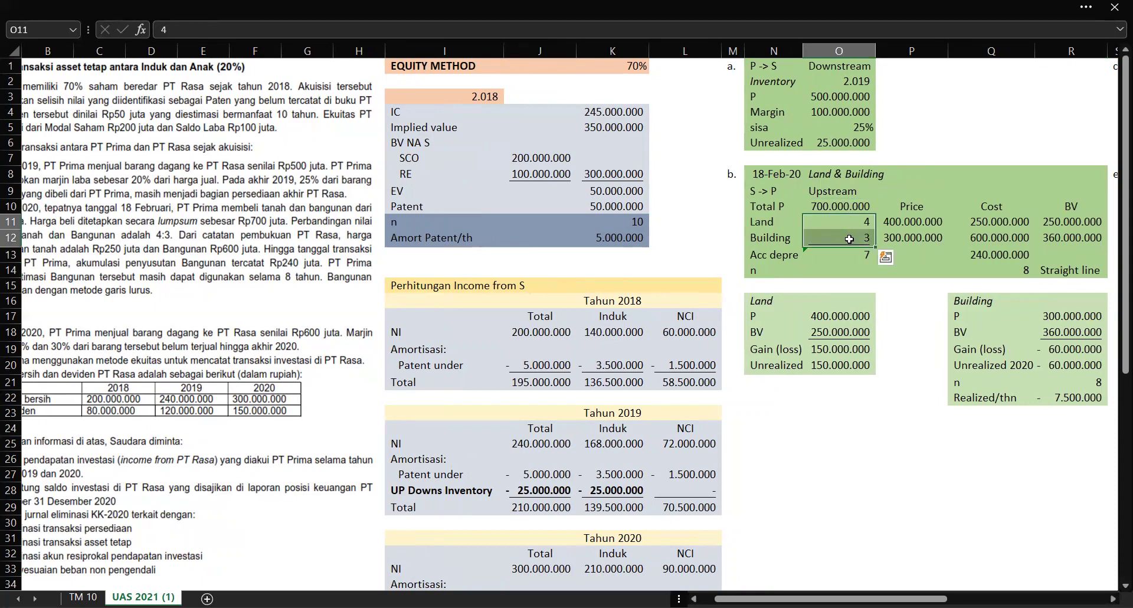
{"action": "left_click", "coordinate": [914, 222]}
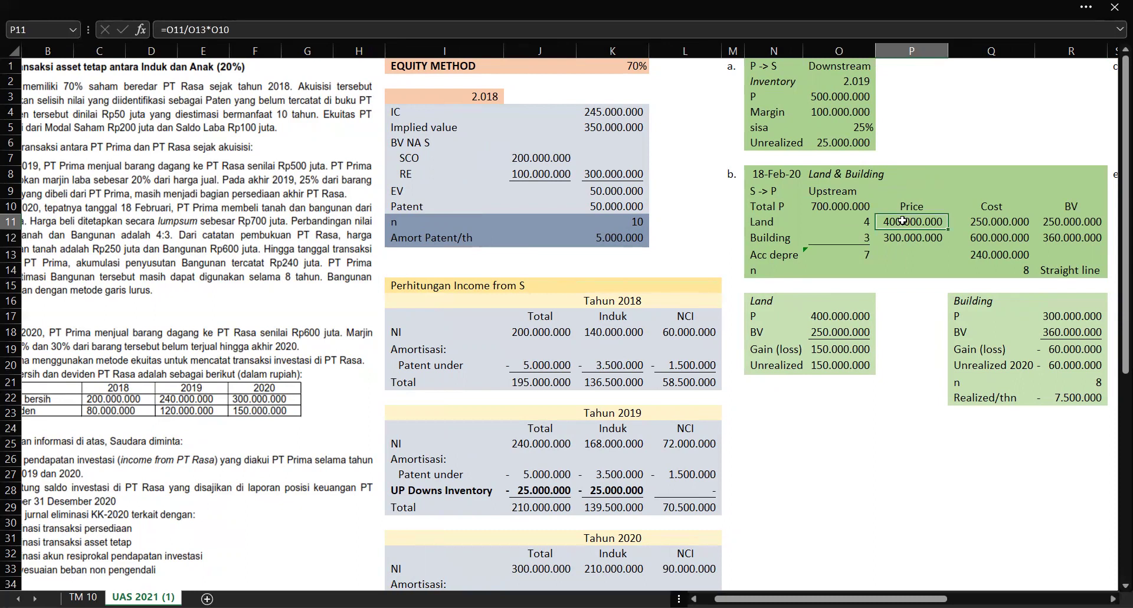
{"action": "double_click", "coordinate": [902, 221]}
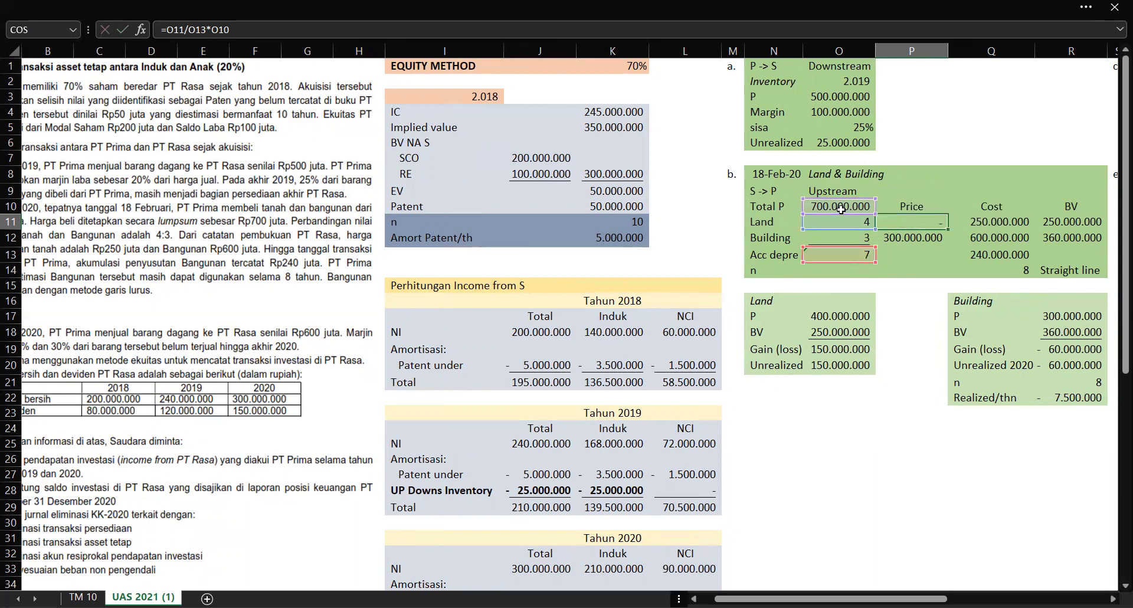
{"action": "key", "text": "Return"}
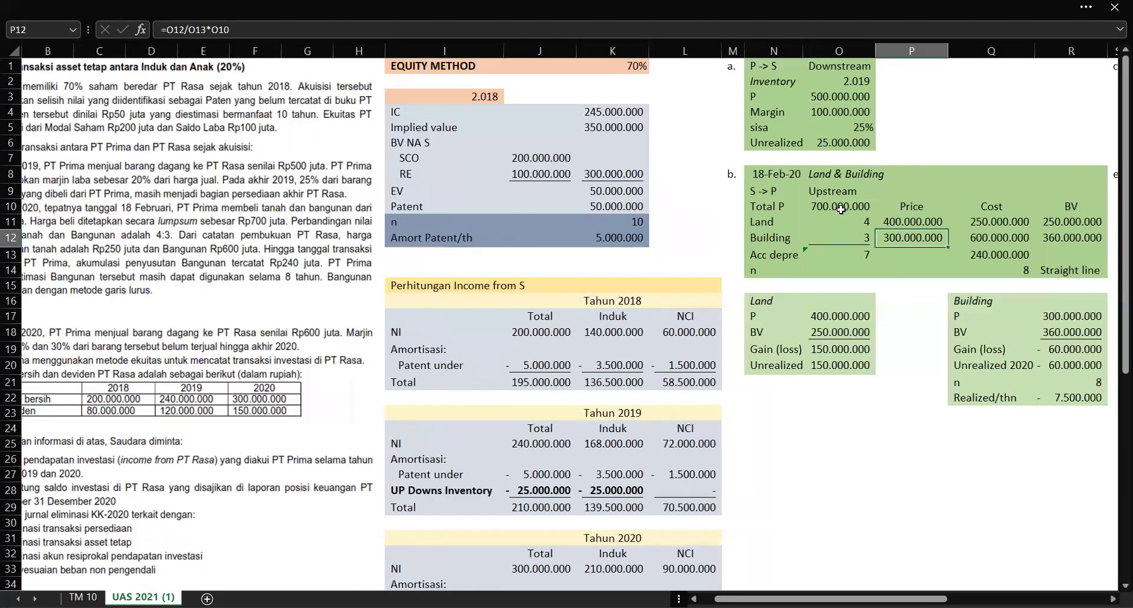
- Inspect how the formula in P12 allocates the total price to the building, leaving it as is
{"action": "key", "text": "Up"}
{"action": "key", "text": "Down"}
{"action": "double_click", "coordinate": [915, 235]}
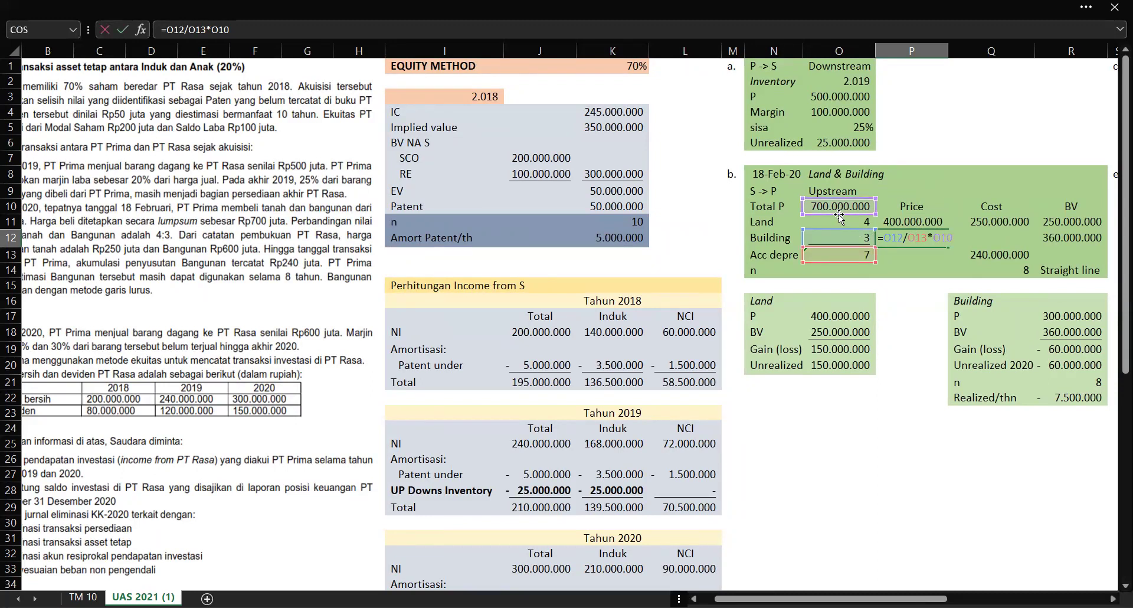
{"action": "key", "text": "Return"}
- Examine the book value formulas for land in R11 and building in R12, including the building's cost and accumulated depreciation
{"action": "key", "text": "Right"}
{"action": "key", "text": "Up"}
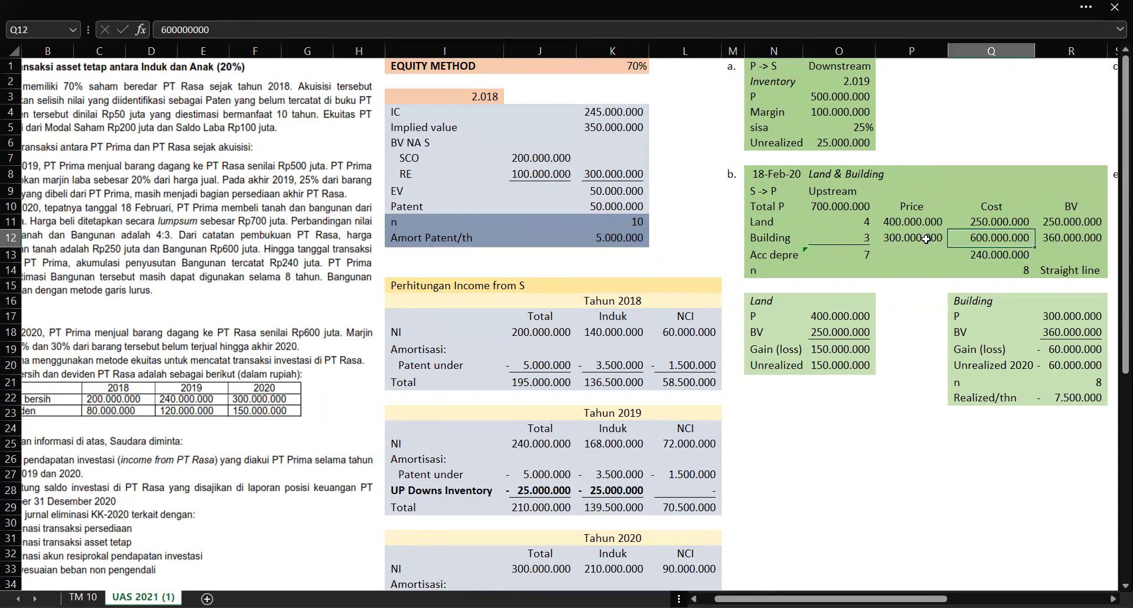
{"action": "left_click", "coordinate": [1072, 222]}
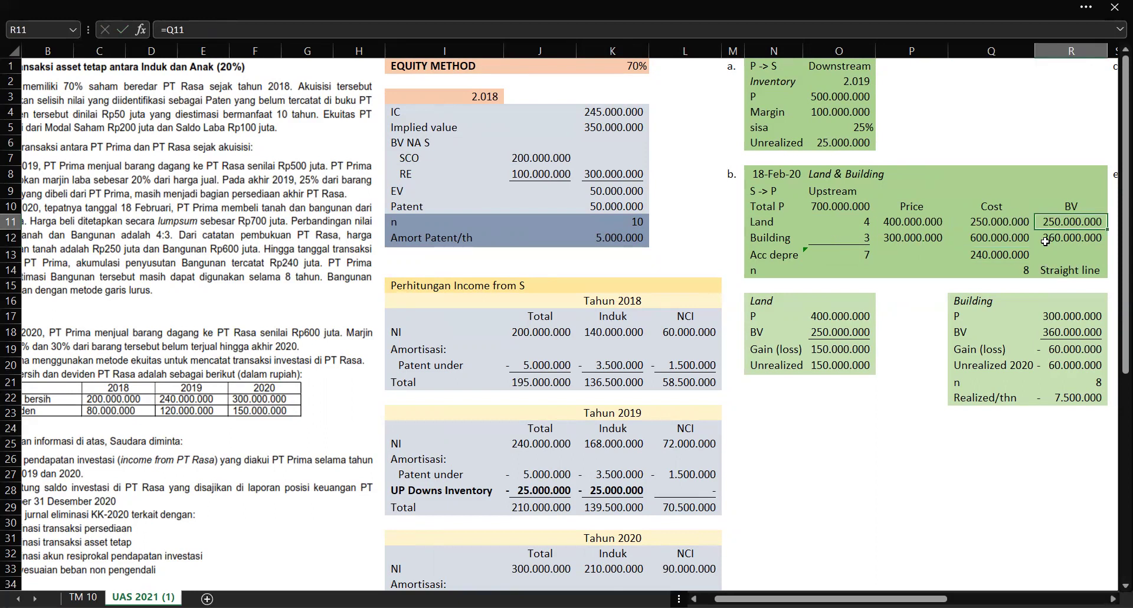
{"action": "left_click", "coordinate": [1060, 237]}
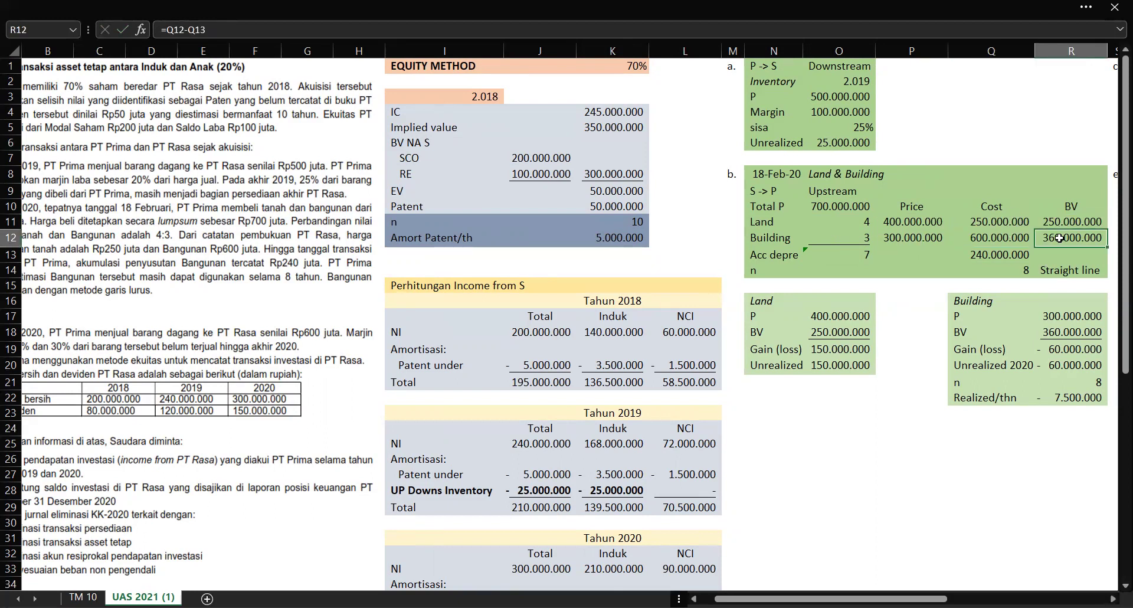
{"action": "left_click", "coordinate": [987, 254]}
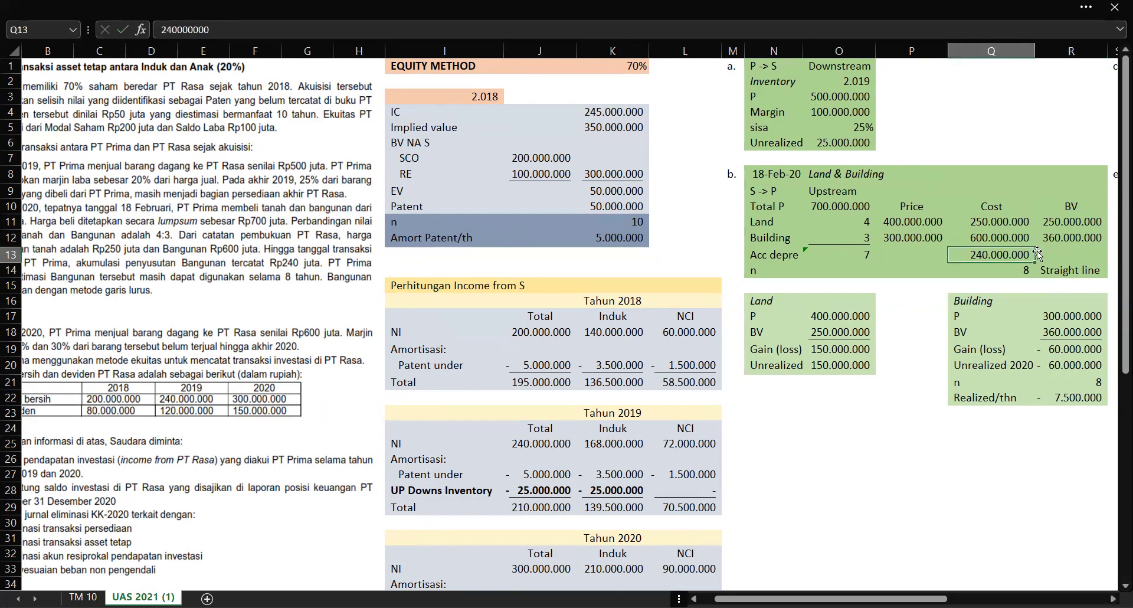
- Check the Land block's P and BV references and the Gain (loss) formula in O17 to O19
{"action": "left_click_drag", "start_coordinate": [771, 306], "coordinate": [850, 366]}
{"action": "left_click", "coordinate": [839, 319]}
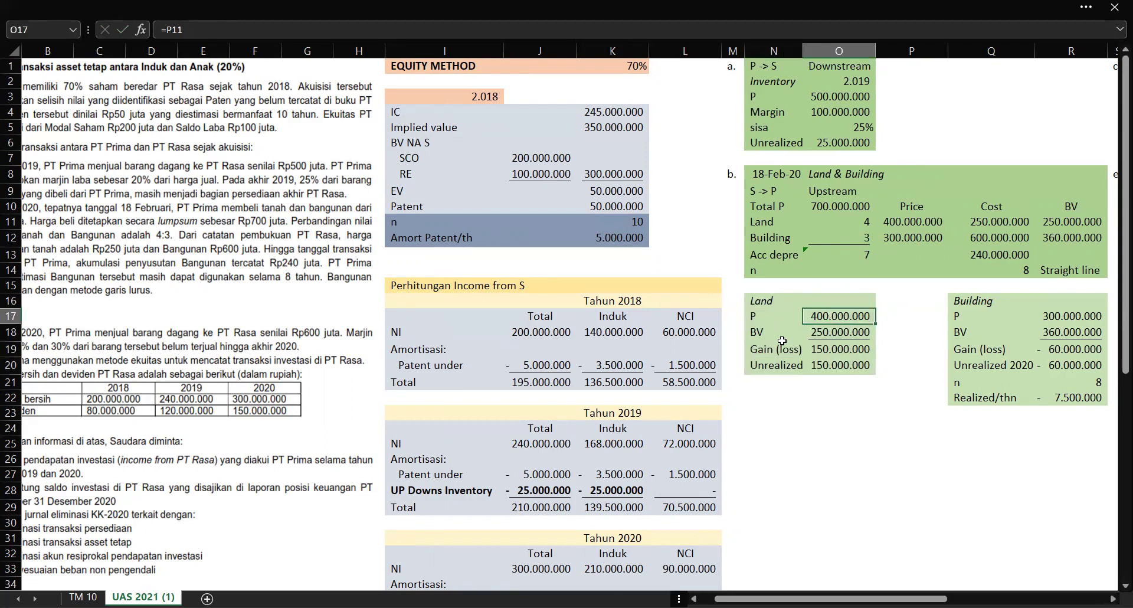
{"action": "left_click", "coordinate": [836, 331]}
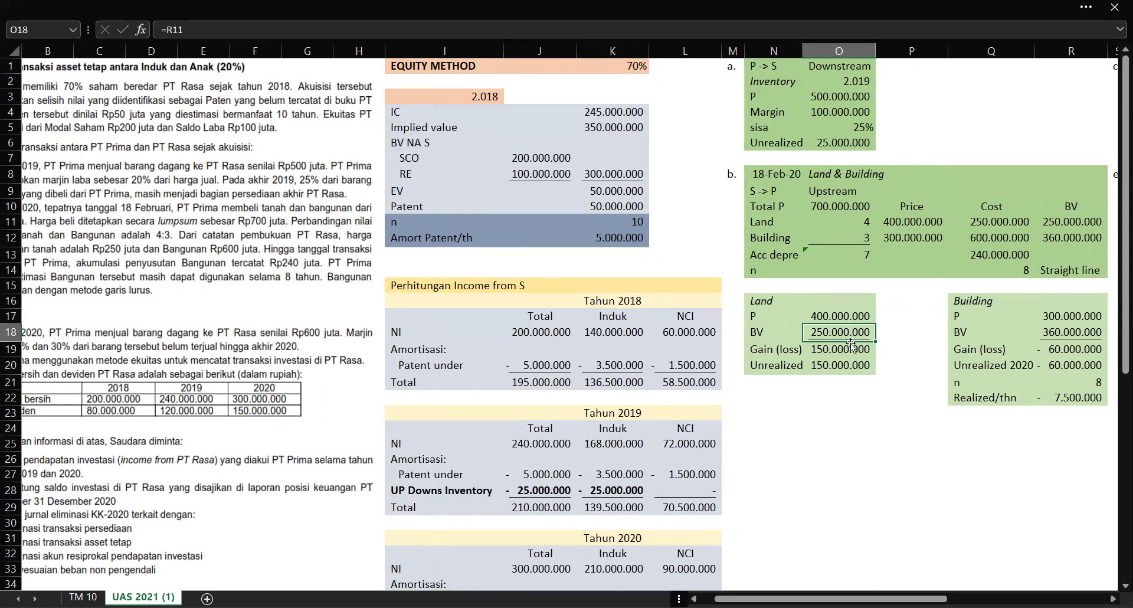
{"action": "left_click", "coordinate": [847, 348]}
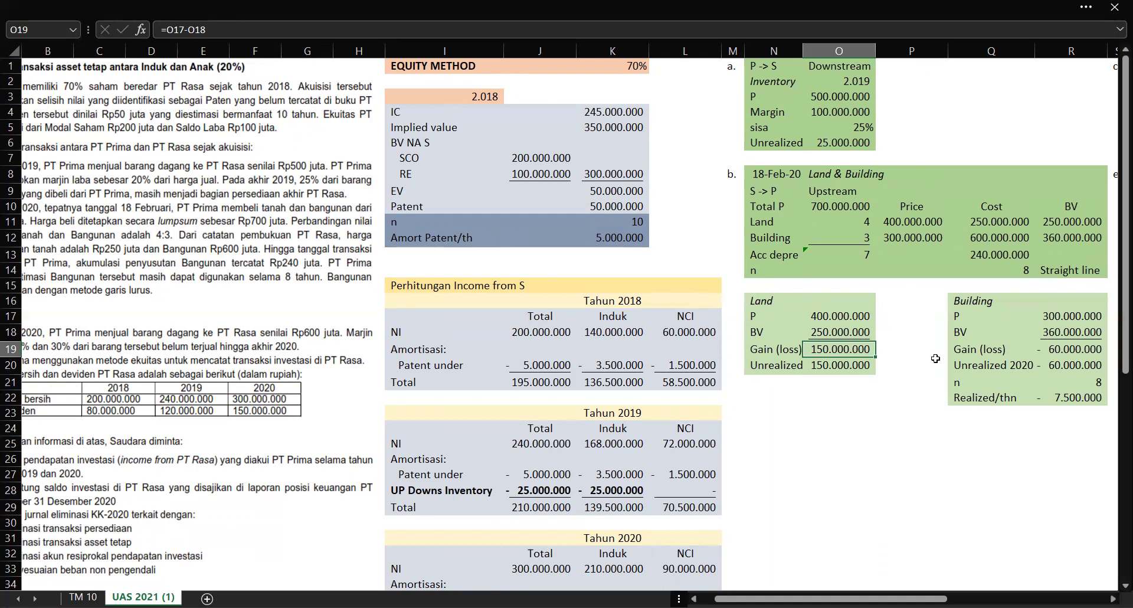
- Compare the Gain (loss) row with the Unrealized row in the Land block
{"action": "left_click", "coordinate": [781, 353]}
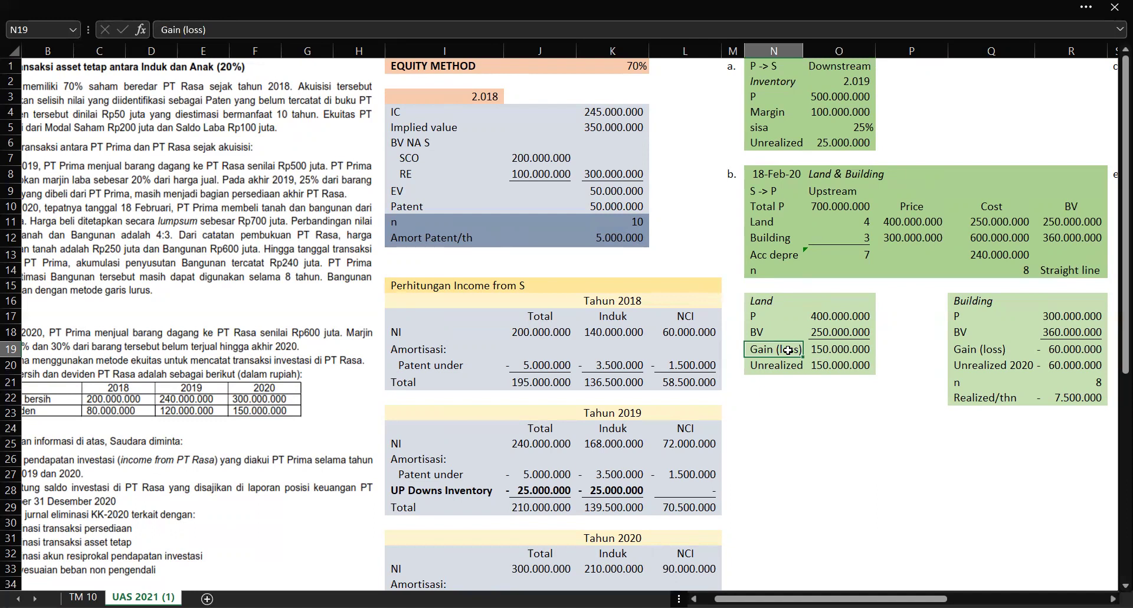
{"action": "left_click_drag", "start_coordinate": [781, 364], "coordinate": [840, 364]}
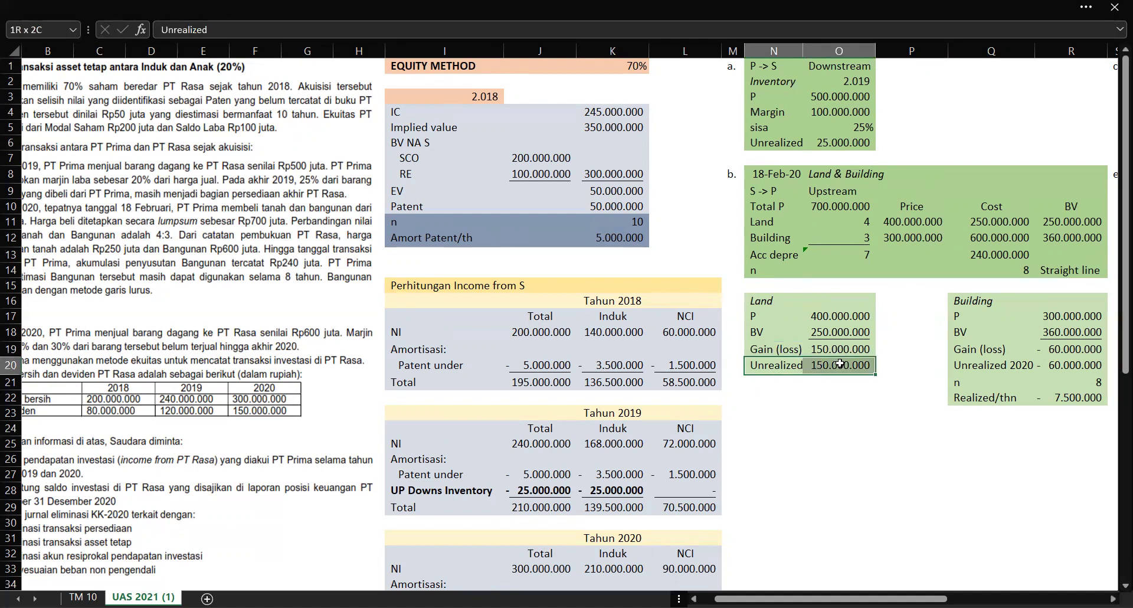
{"action": "left_click", "coordinate": [766, 364]}
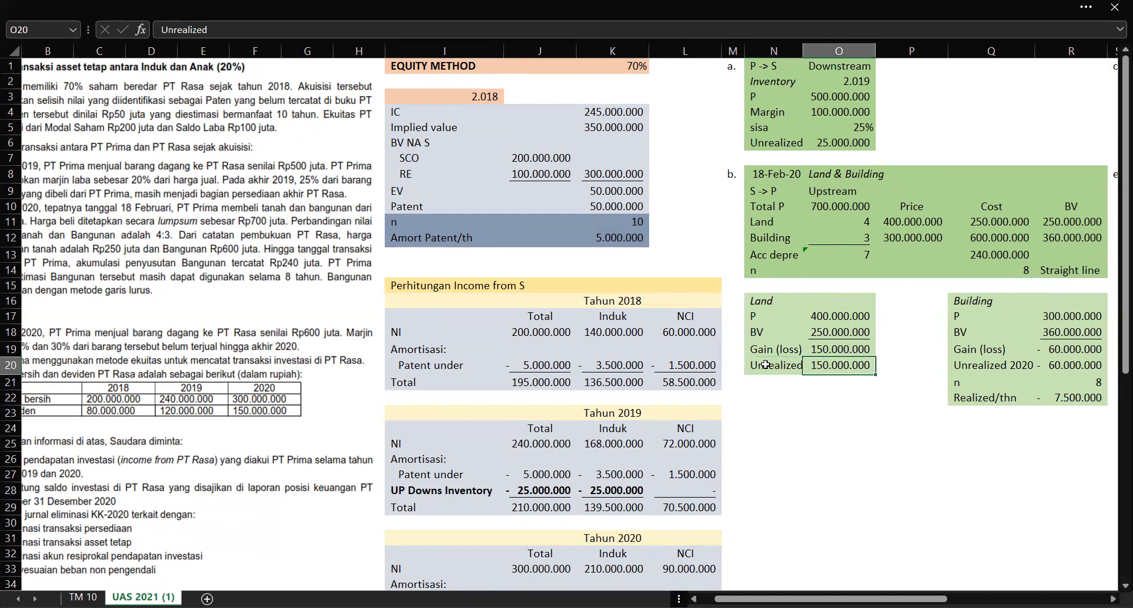
{"action": "key", "text": "Up"}
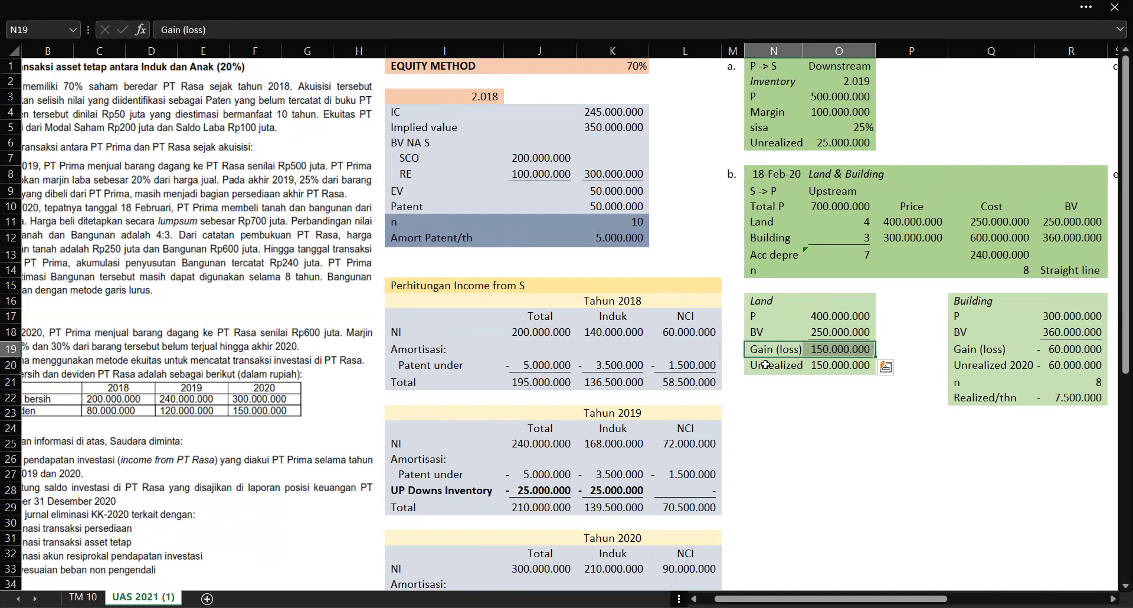
- Check the Unrealized row of the Land block and the reference behind its amount in O20
{"action": "left_click", "coordinate": [765, 365]}
{"action": "scroll", "coordinate": [766, 365], "scroll_direction": "right", "scroll_amount": 4}
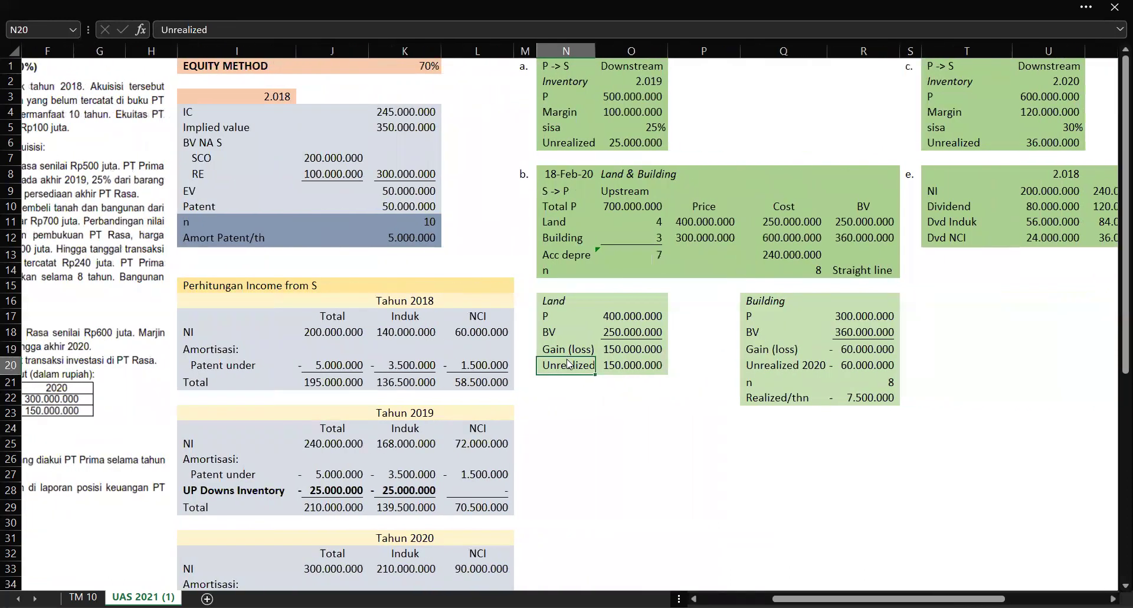
{"action": "key", "text": "Right"}
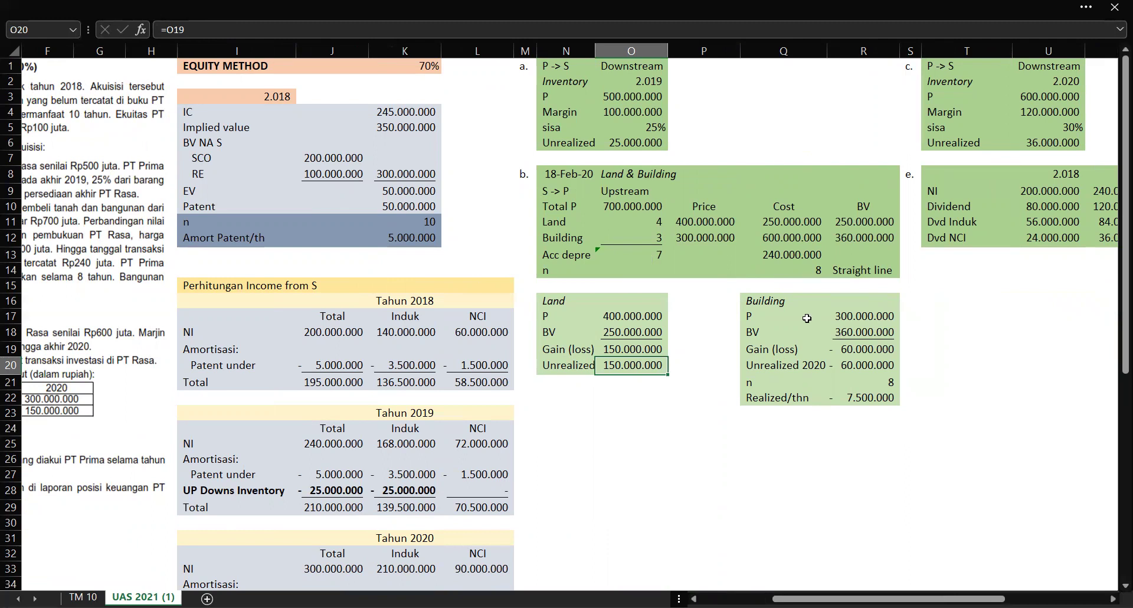
- Examine the Building block's P and BV references in R17 and R18 and its Gain (loss) formula in R19
{"action": "left_click", "coordinate": [775, 303]}
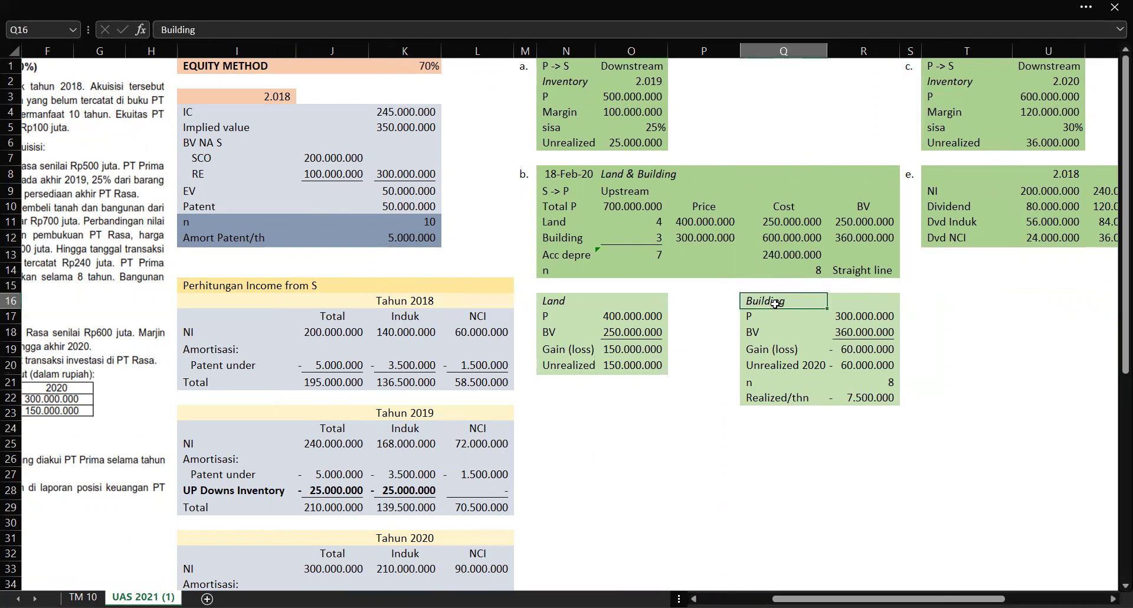
{"action": "left_click", "coordinate": [866, 316]}
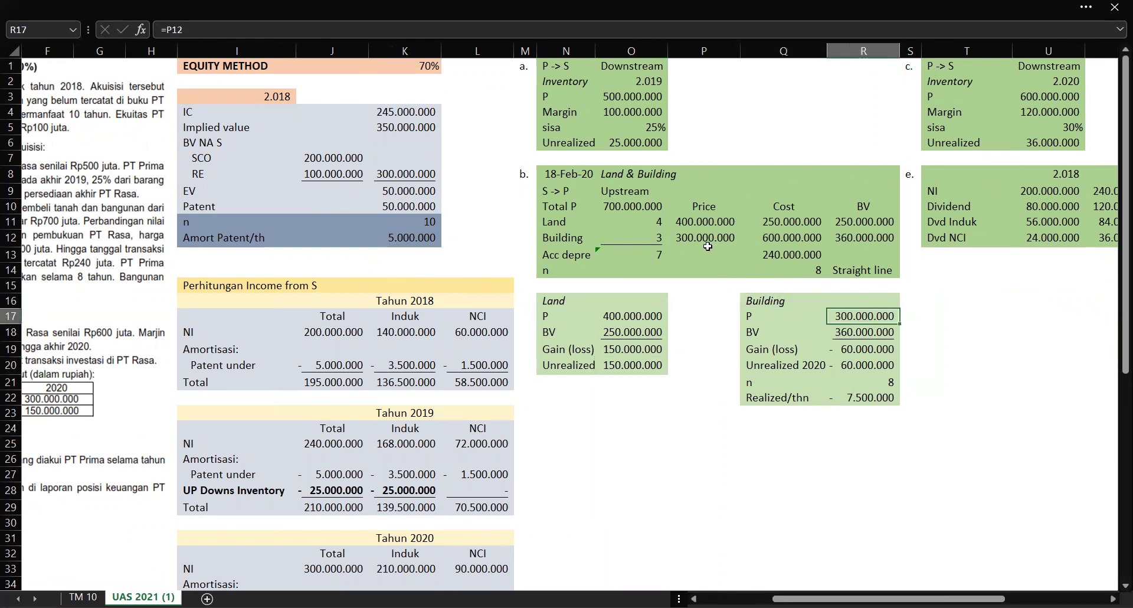
{"action": "double_click", "coordinate": [851, 330]}
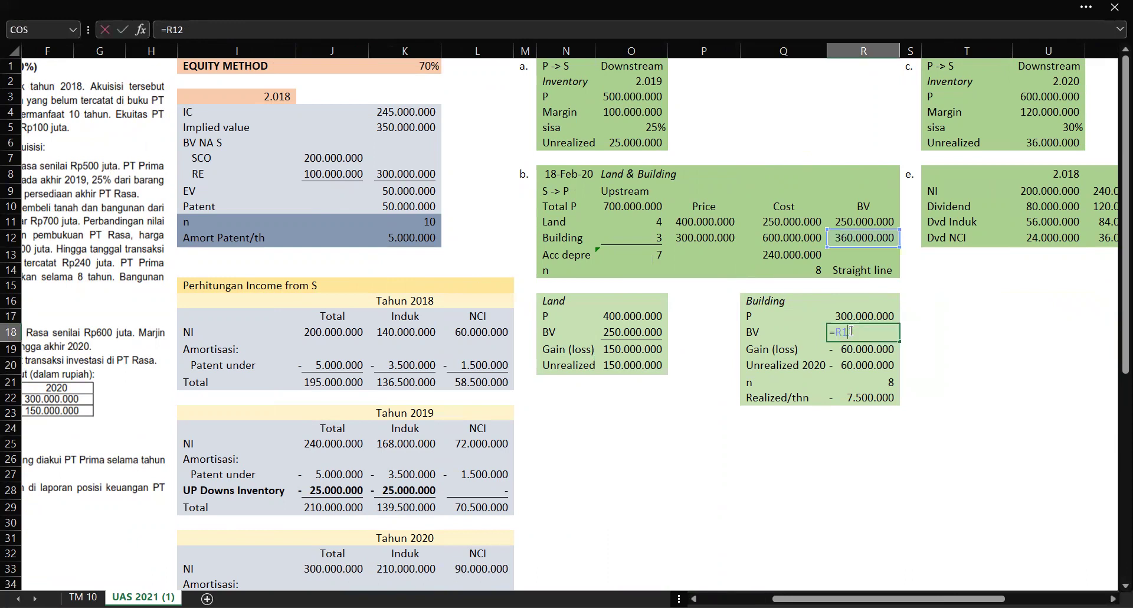
{"action": "key", "text": "Return"}
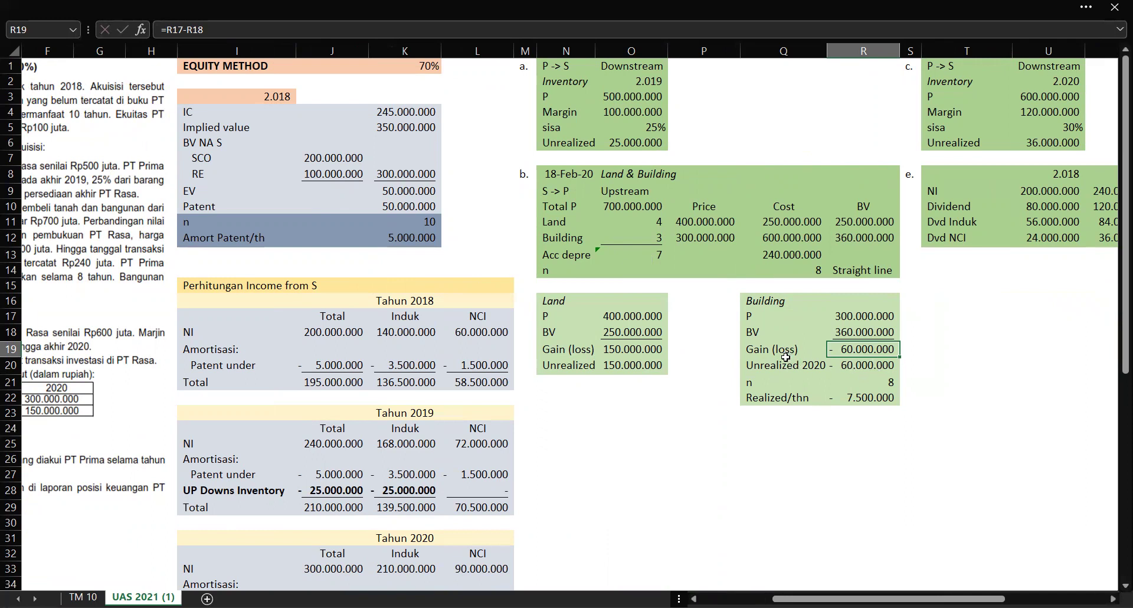
- Check the Building block's Unrealized 2020 and n references and the Realized/thn formula in R22, leaving them as they are
{"action": "left_click", "coordinate": [887, 367]}
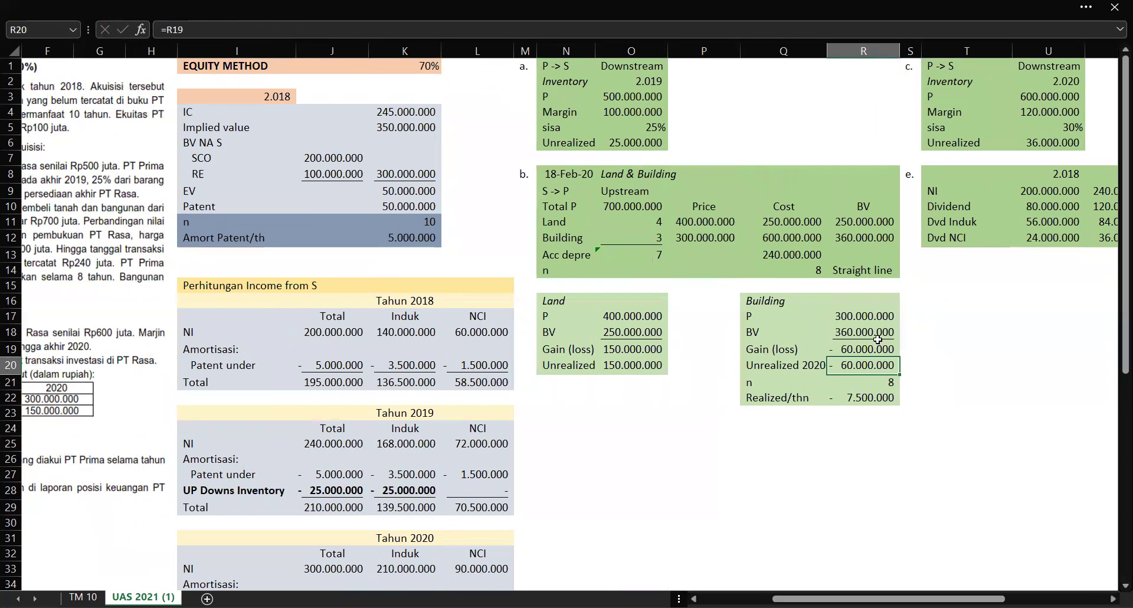
{"action": "left_click", "coordinate": [867, 382]}
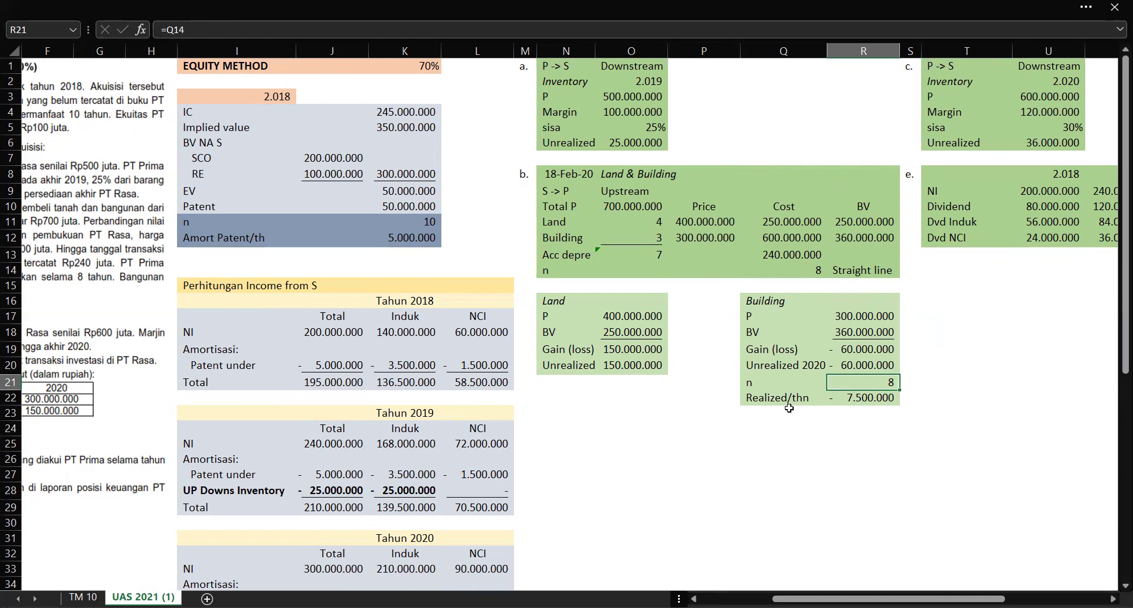
{"action": "double_click", "coordinate": [861, 399]}
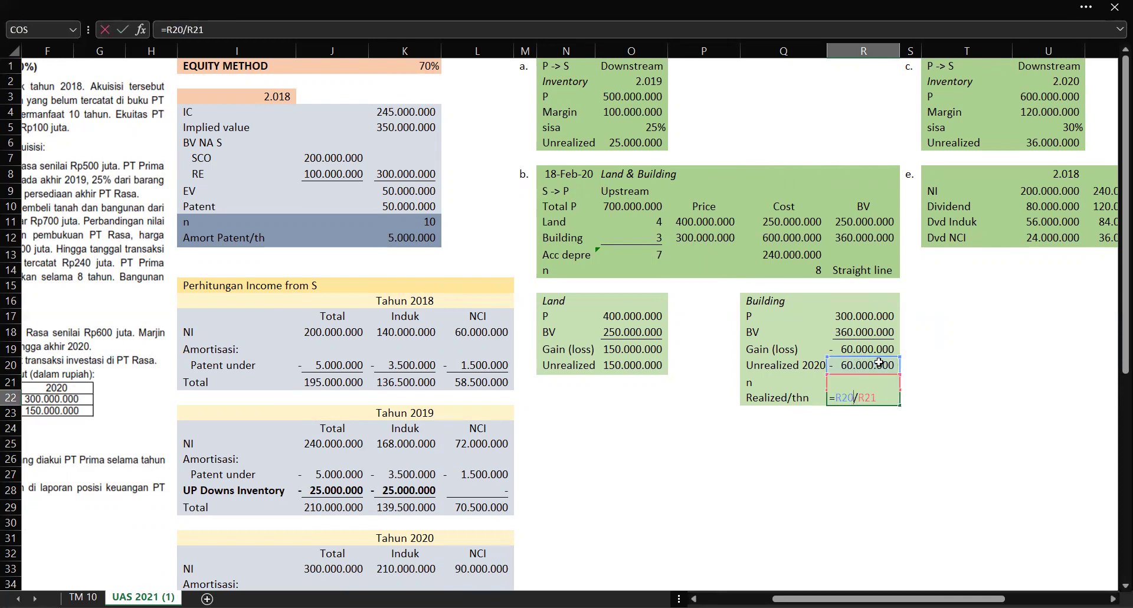
{"action": "key", "text": "Return"}
{"action": "left_click_drag", "start_coordinate": [751, 426], "coordinate": [880, 410]}
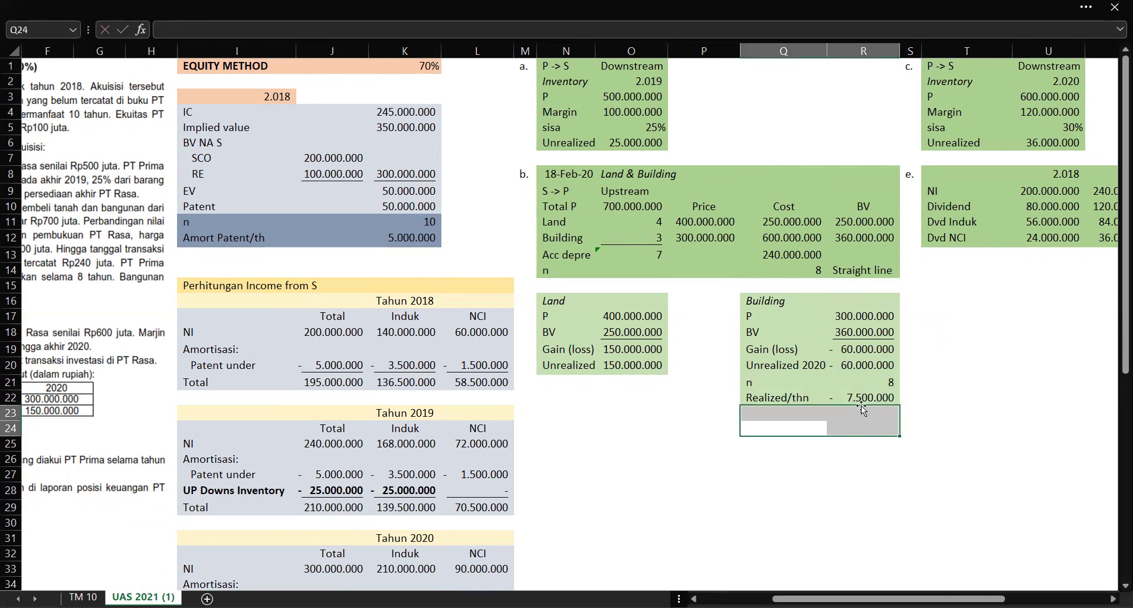
{"action": "left_click", "coordinate": [864, 400]}
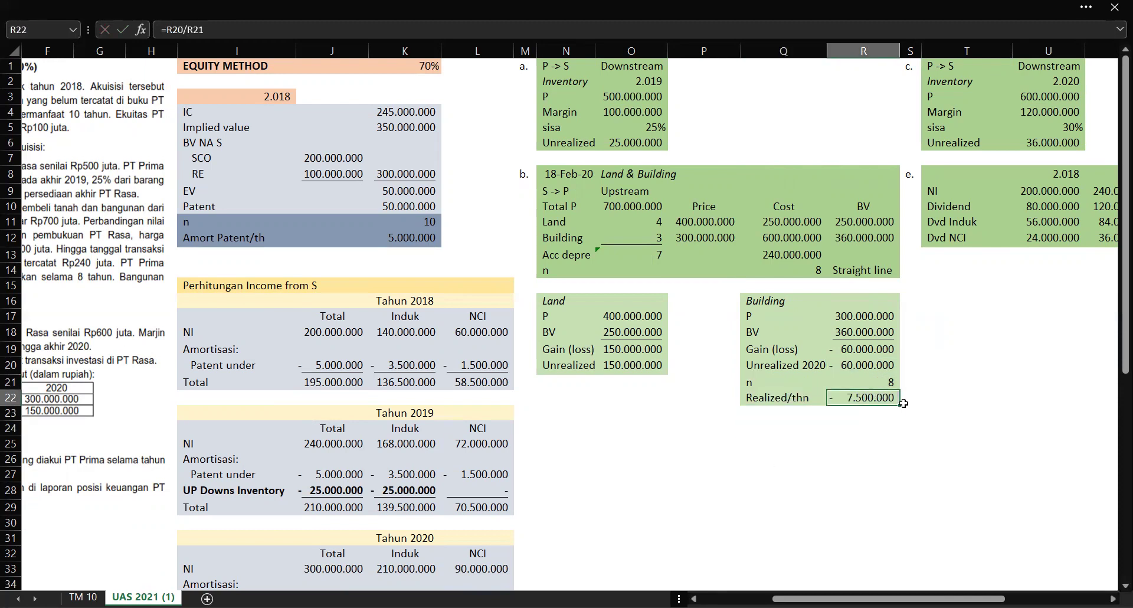
- Compare transaction c in the problem text with the type, year and price entries of the 2020 downstream inventory block
{"action": "scroll", "coordinate": [912, 405], "scroll_direction": "left", "scroll_amount": 5}
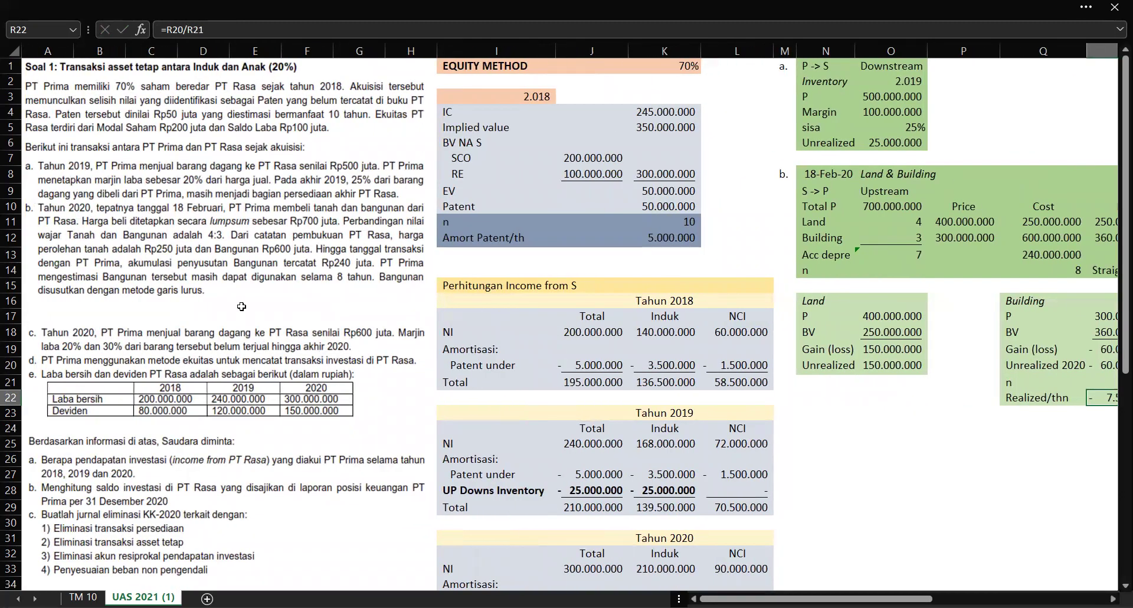
{"action": "scroll", "coordinate": [154, 334], "scroll_direction": "down", "scroll_amount": 2, "text": "ctrl"}
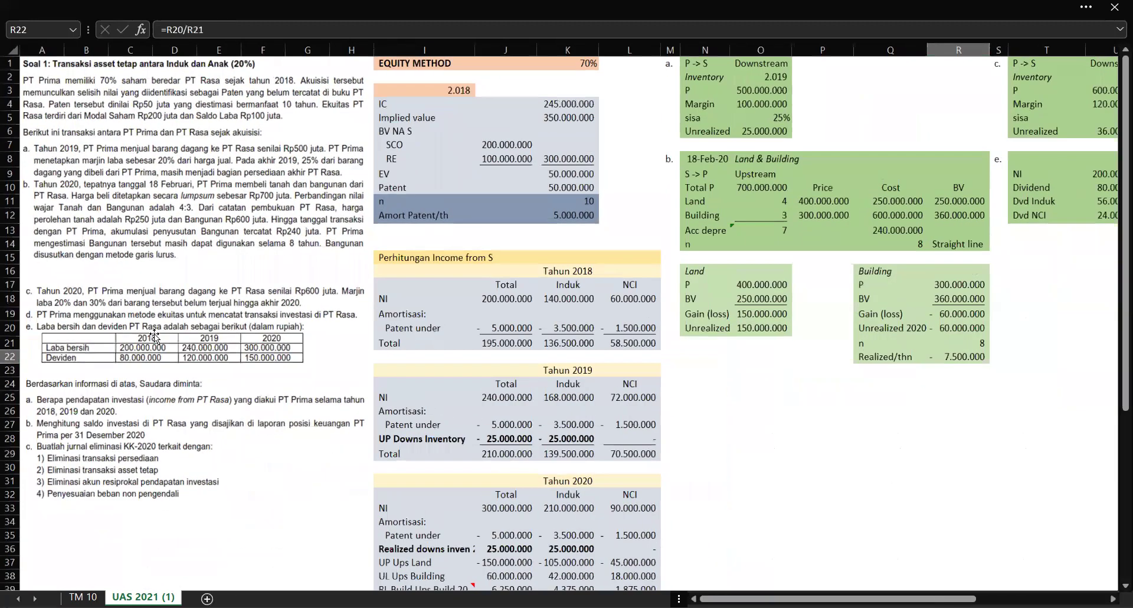
{"action": "scroll", "coordinate": [154, 335], "scroll_direction": "up", "scroll_amount": 2, "text": "ctrl"}
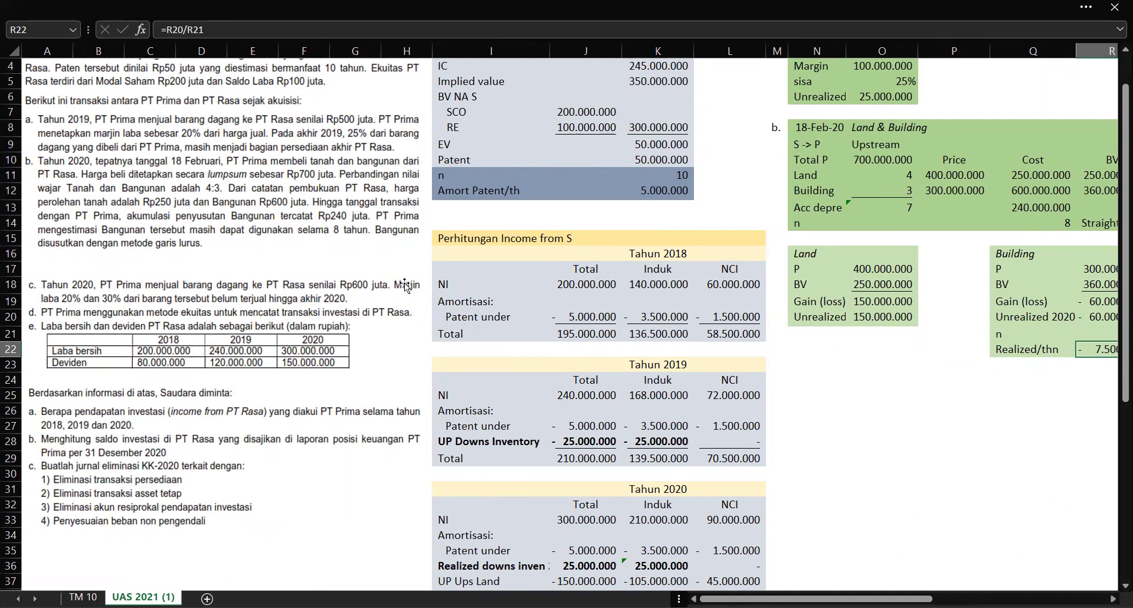
{"action": "scroll", "coordinate": [406, 286], "scroll_direction": "up", "scroll_amount": 2}
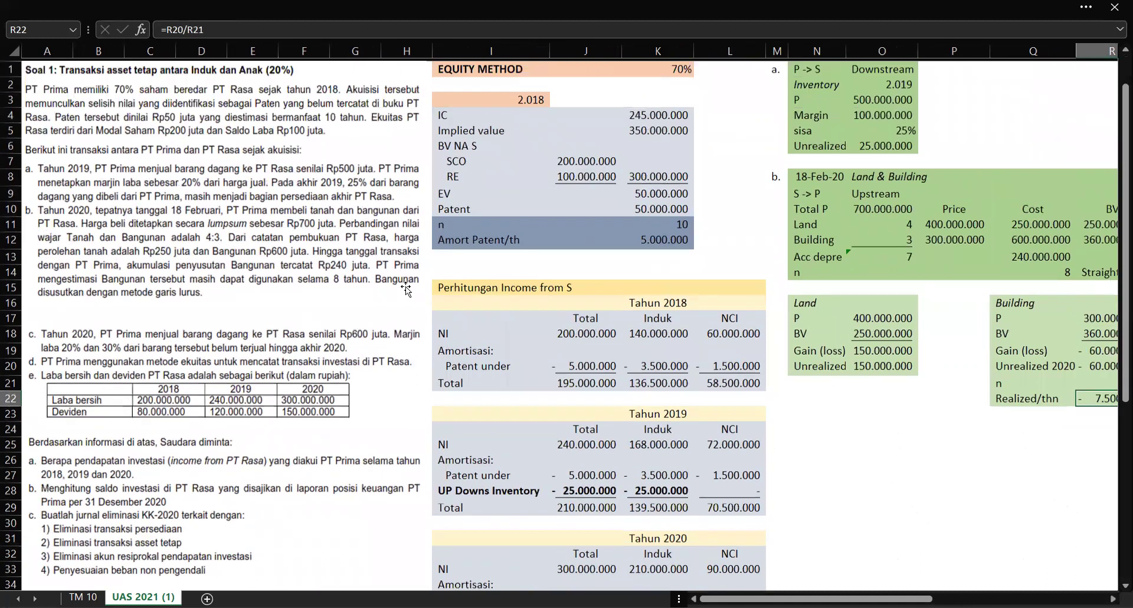
{"action": "scroll", "coordinate": [406, 285], "scroll_direction": "right", "scroll_amount": 3}
{"action": "scroll", "coordinate": [405, 286], "scroll_direction": "right", "scroll_amount": 1}
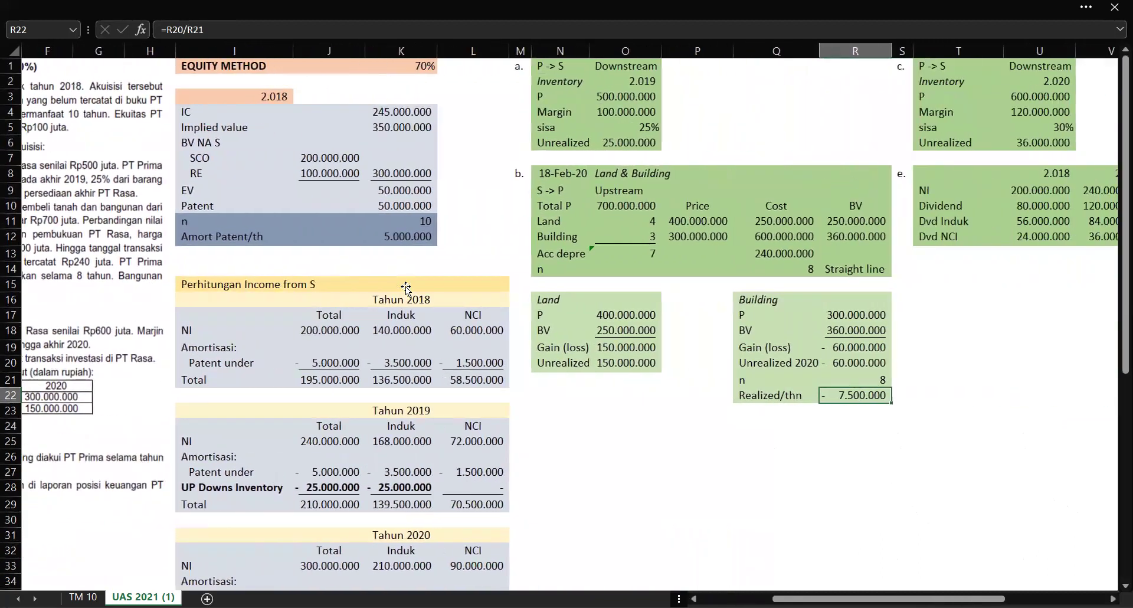
{"action": "key", "text": "ctrl+Up"}
{"action": "key", "text": "Right"}
{"action": "key", "text": "Right"}
{"action": "key", "text": "Right"}
{"action": "key", "text": "Up"}
{"action": "key", "text": "Down"}
{"action": "key", "text": "Down"}
{"action": "scroll", "coordinate": [406, 286], "scroll_direction": "left", "scroll_amount": 5}
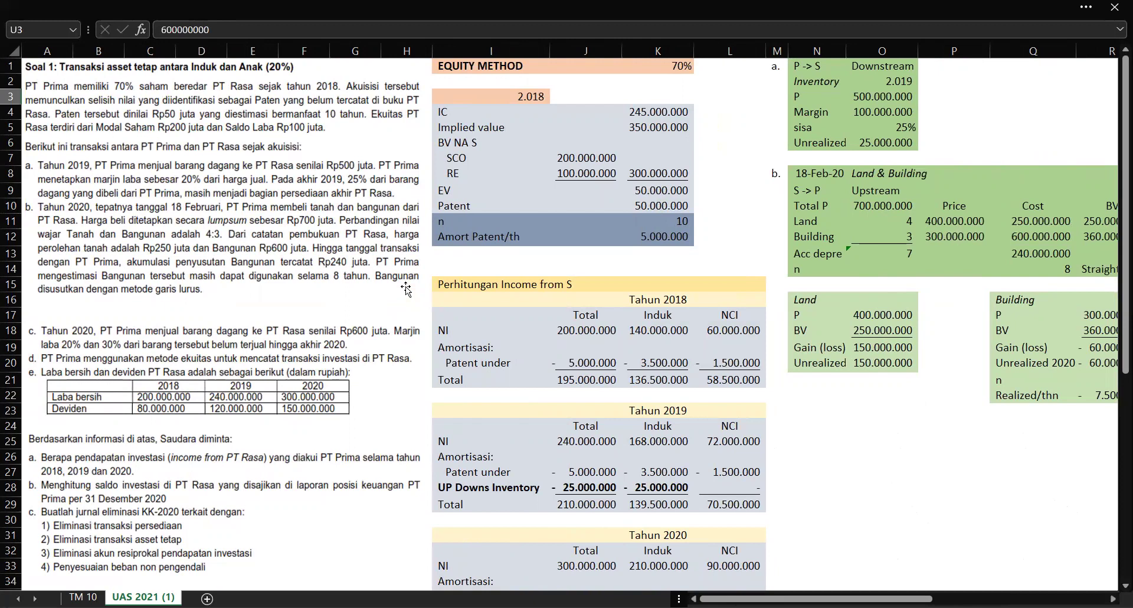
{"action": "scroll", "coordinate": [406, 285], "scroll_direction": "right", "scroll_amount": 5}
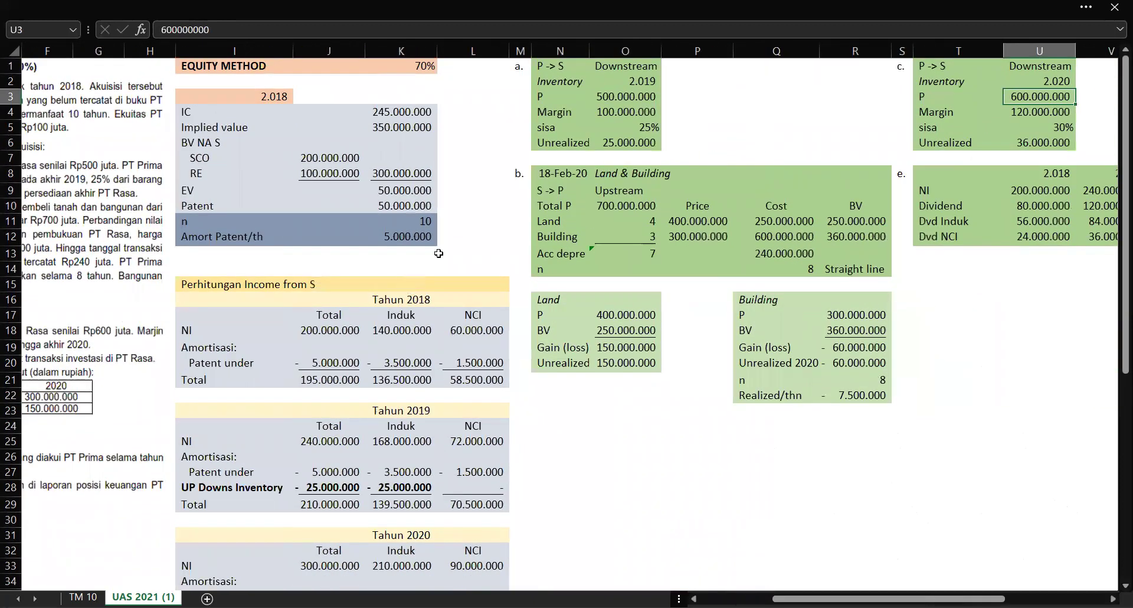
- Inspect the margin formula in U4, the remaining percentage in U5 and the Unrealized formula in U6, leaving them as they are
{"action": "left_click", "coordinate": [1050, 110]}
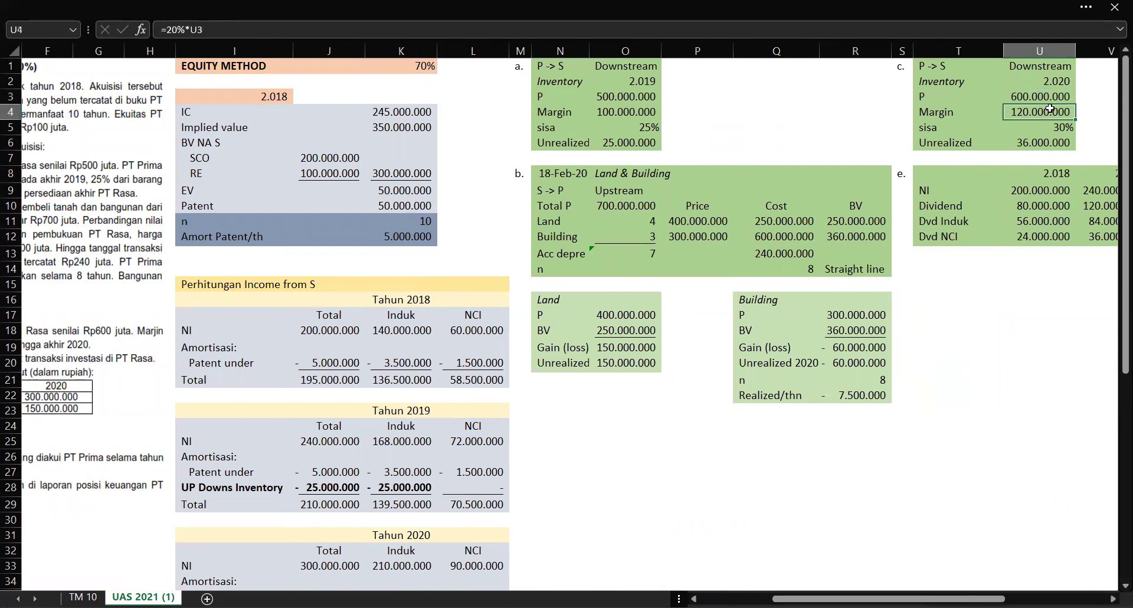
{"action": "left_click", "coordinate": [208, 34]}
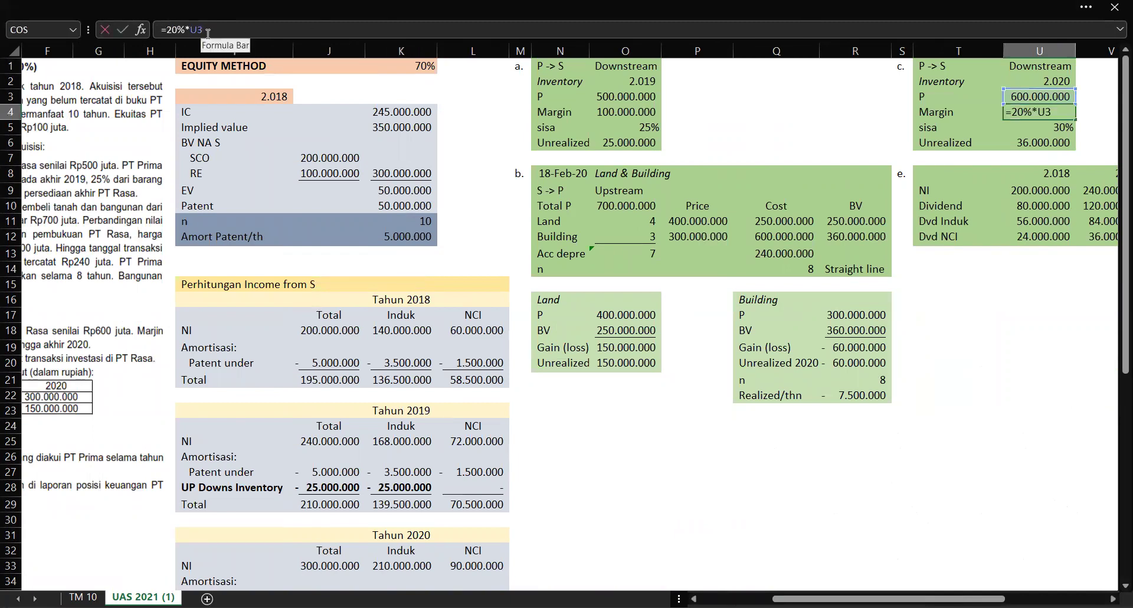
{"action": "key", "text": "Escape"}
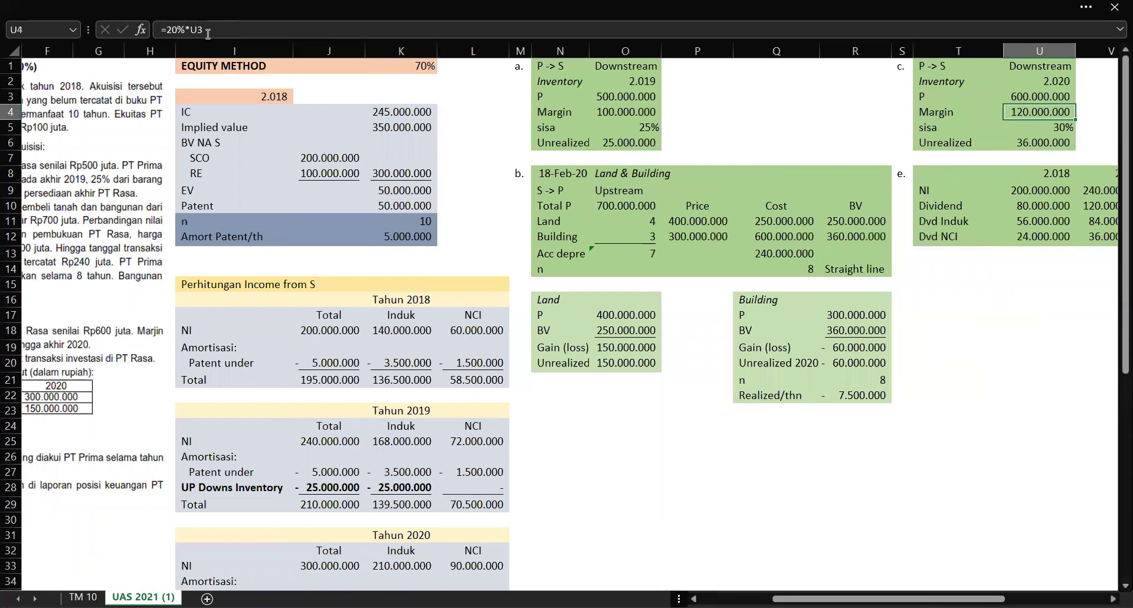
{"action": "key", "text": "Down"}
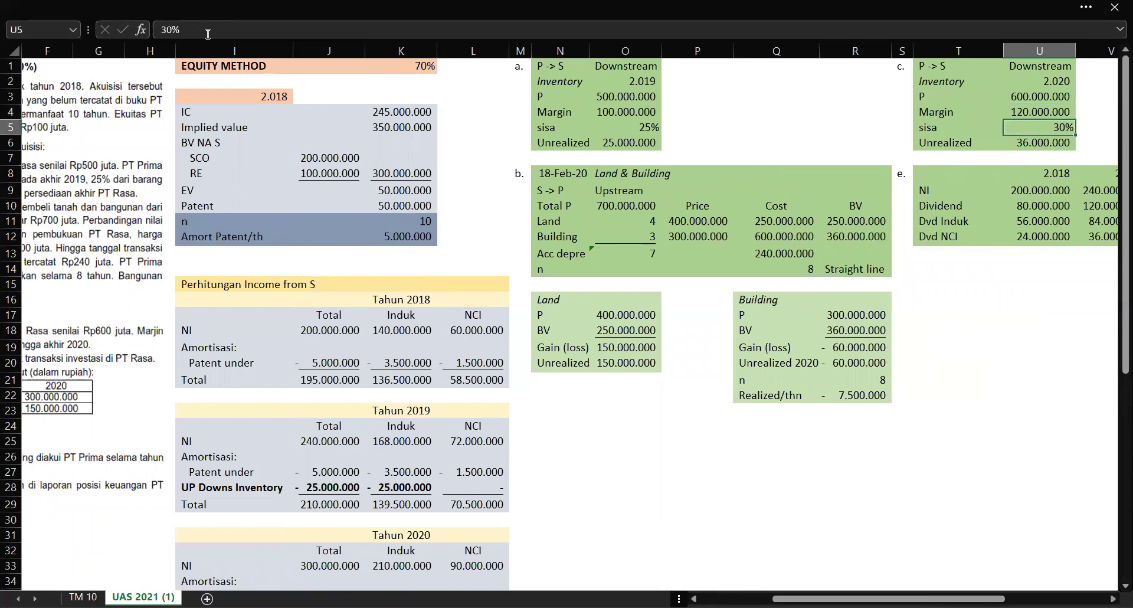
{"action": "key", "text": "Down"}
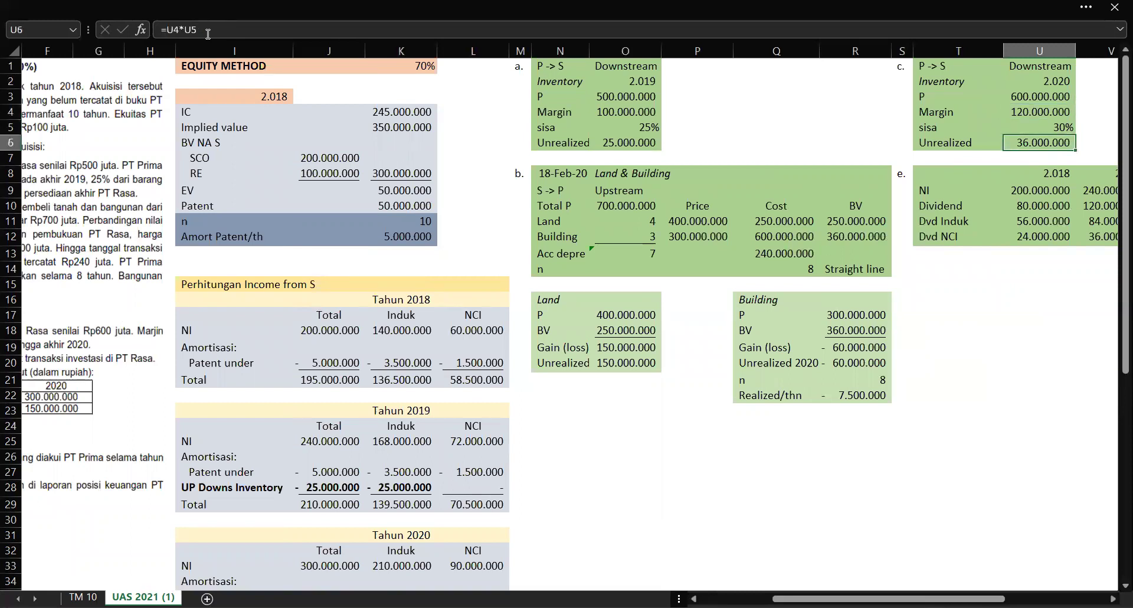
{"action": "type", "text": "=U4*U5"}
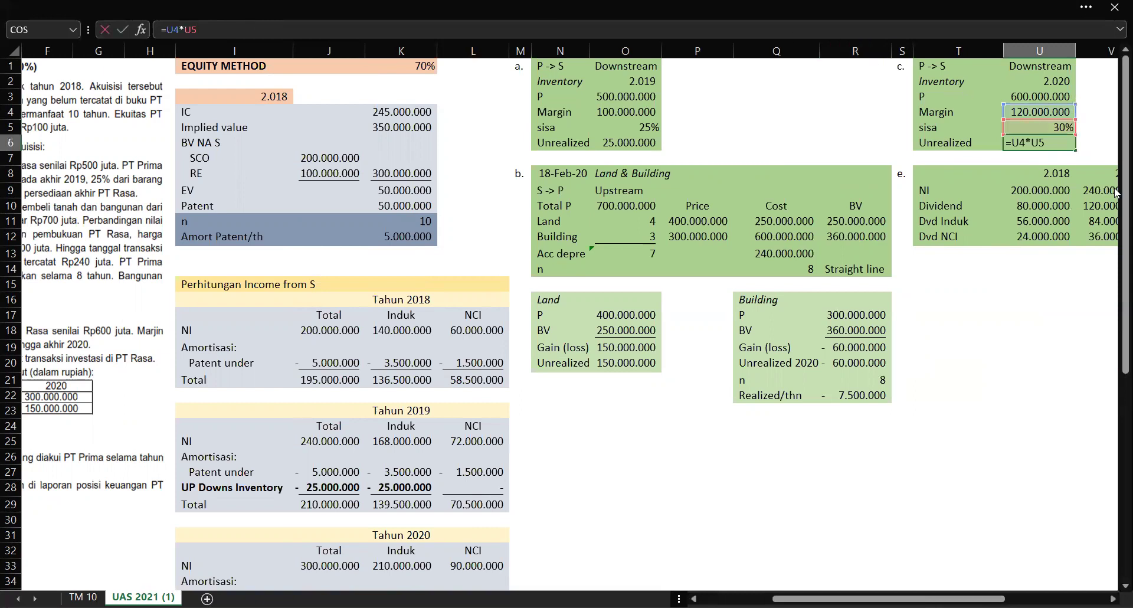
{"action": "left_click", "coordinate": [1070, 156]}
{"action": "key", "text": "Up"}
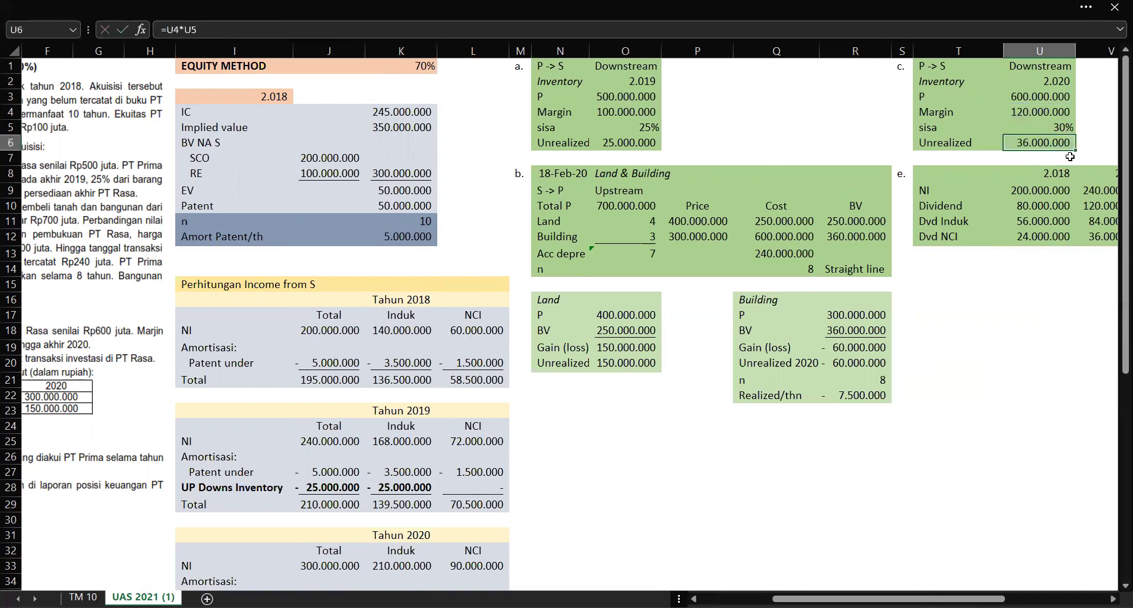
- Read item e of the problem text, covering PT Rasa's net income and dividends for 2018 to 2020
{"action": "key", "text": "Down"}
{"action": "key", "text": "Down"}
{"action": "scroll", "coordinate": [1069, 156], "scroll_direction": "left", "scroll_amount": 3}
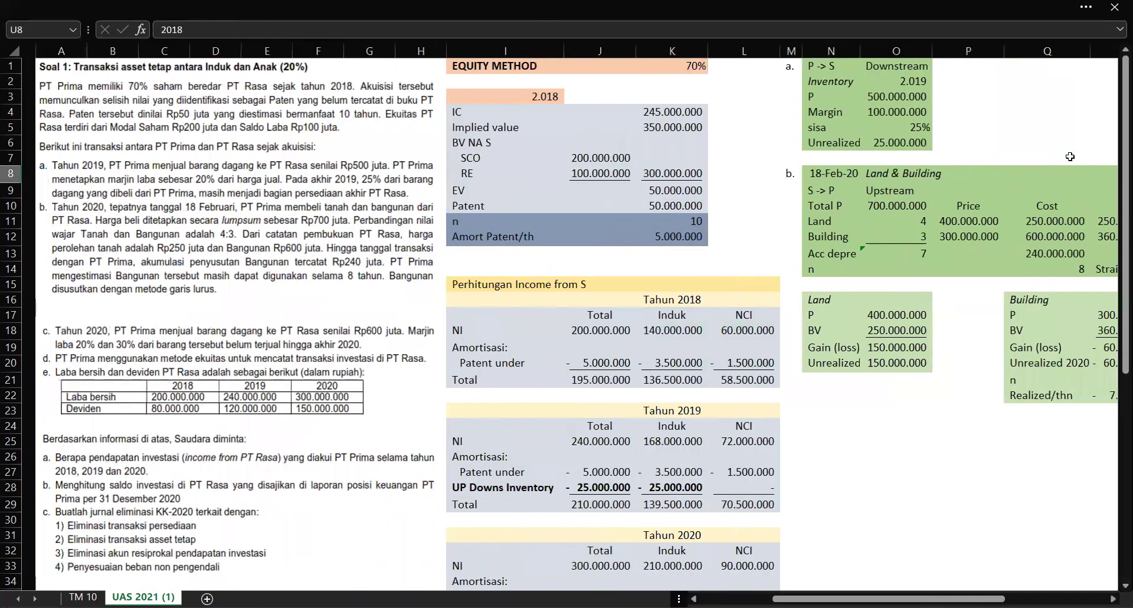
{"action": "scroll", "coordinate": [1070, 157], "scroll_direction": "down", "scroll_amount": 1}
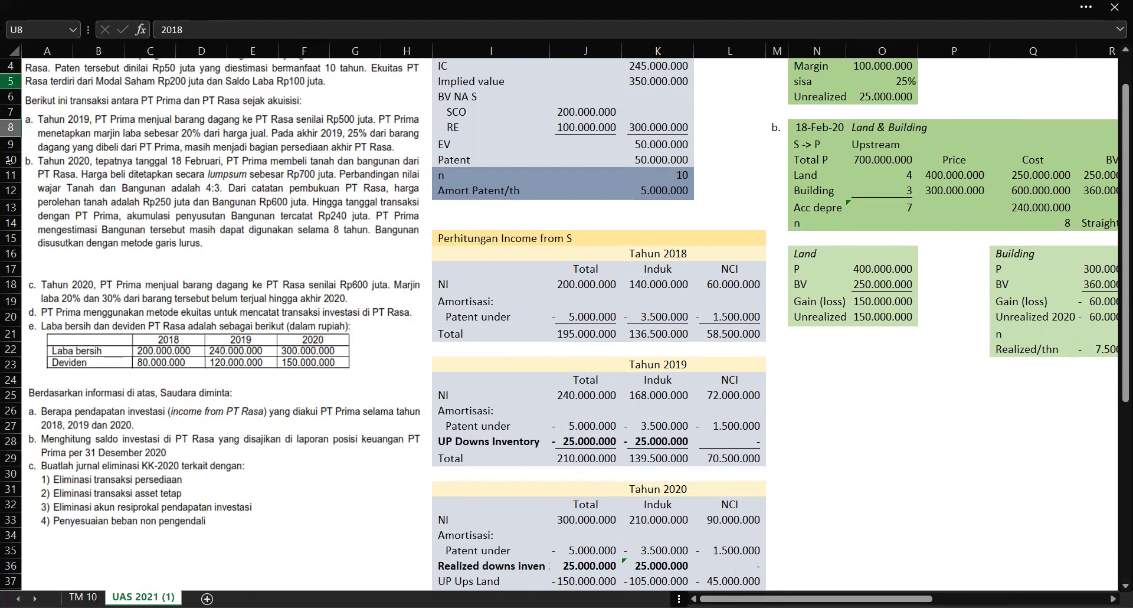
{"action": "left_click", "coordinate": [498, 106]}
{"action": "key", "text": "Up"}
{"action": "key", "text": "Up"}
{"action": "key", "text": "Up"}
{"action": "key", "text": "Up"}
{"action": "key", "text": "Up"}
{"action": "key", "text": "Up"}
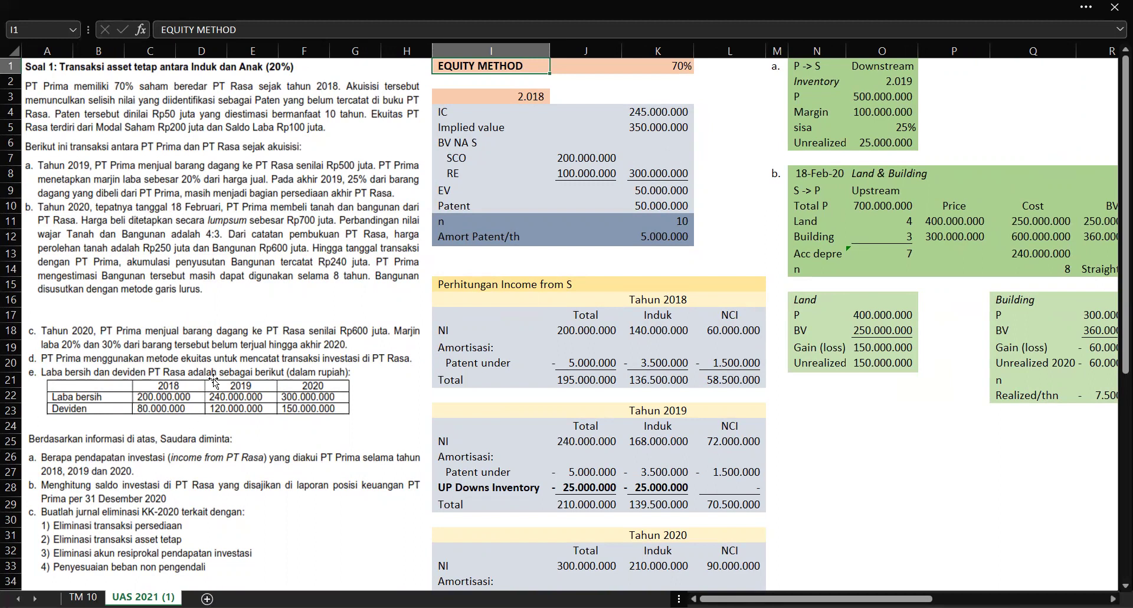
- Review the NI and Dividend rows across 2018, 2019 and 2020 in the block for item e
{"action": "scroll", "coordinate": [393, 401], "scroll_direction": "right", "scroll_amount": 5}
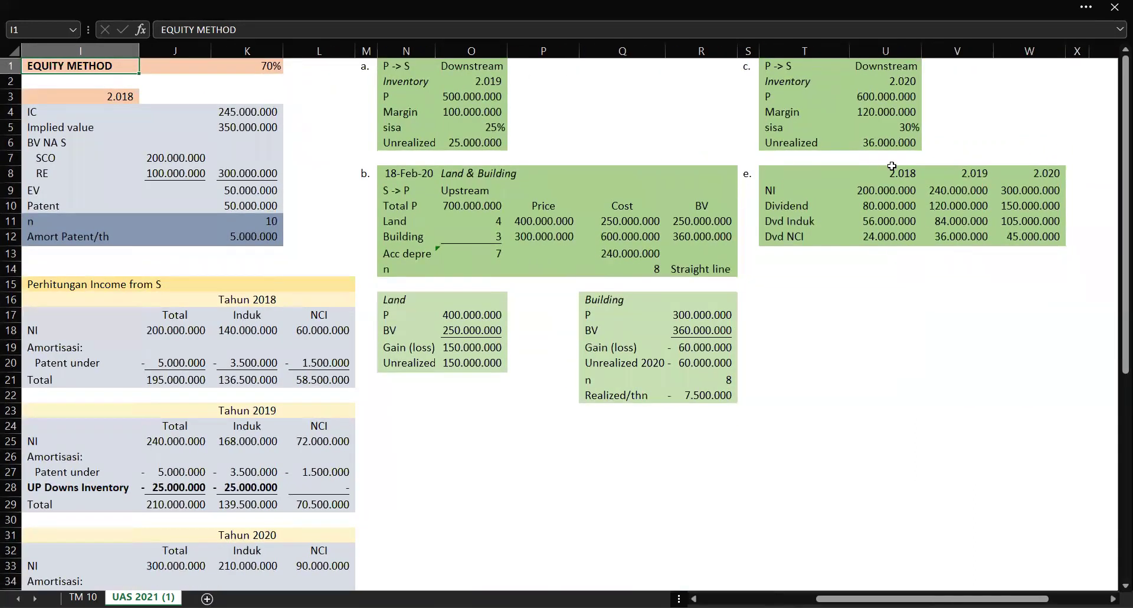
{"action": "left_click_drag", "start_coordinate": [787, 174], "coordinate": [1039, 216]}
{"action": "left_click", "coordinate": [781, 204]}
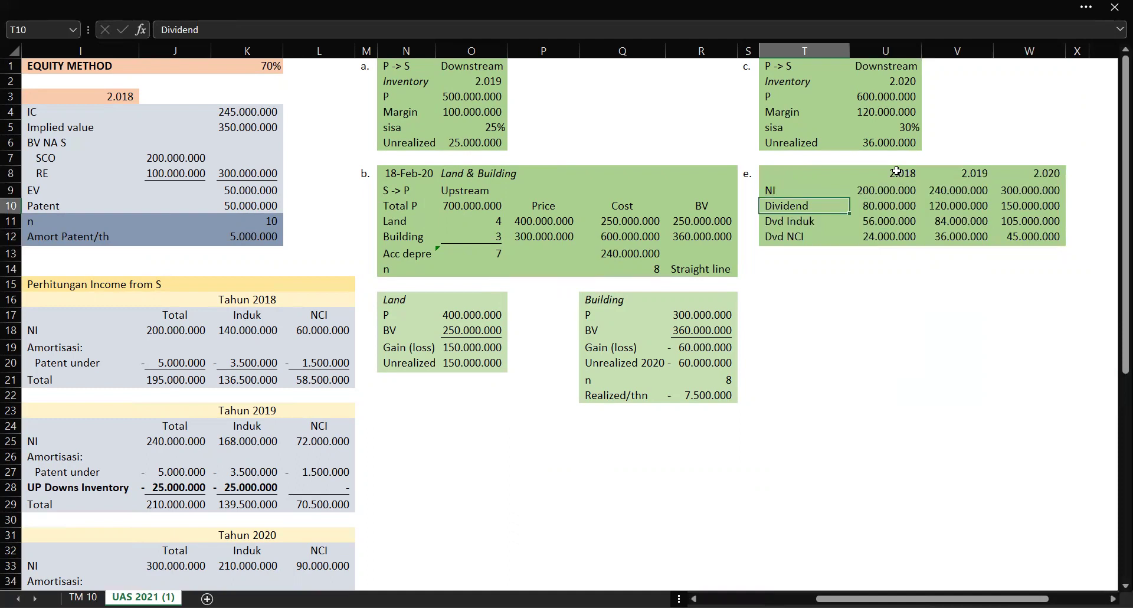
{"action": "left_click_drag", "start_coordinate": [866, 190], "coordinate": [1039, 209]}
{"action": "left_click_drag", "start_coordinate": [894, 173], "coordinate": [1031, 171]}
- Check the 2018 formulas for Dvd Induk in U11 and Dvd NCI in U12, leaving them as they are
{"action": "left_click", "coordinate": [799, 223]}
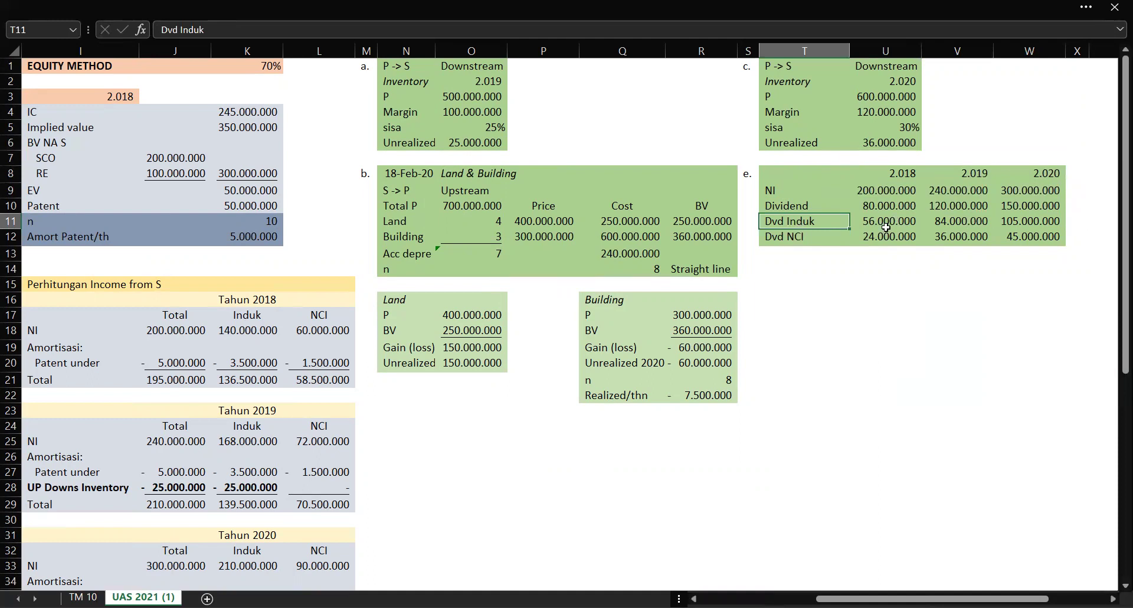
{"action": "left_click", "coordinate": [805, 241]}
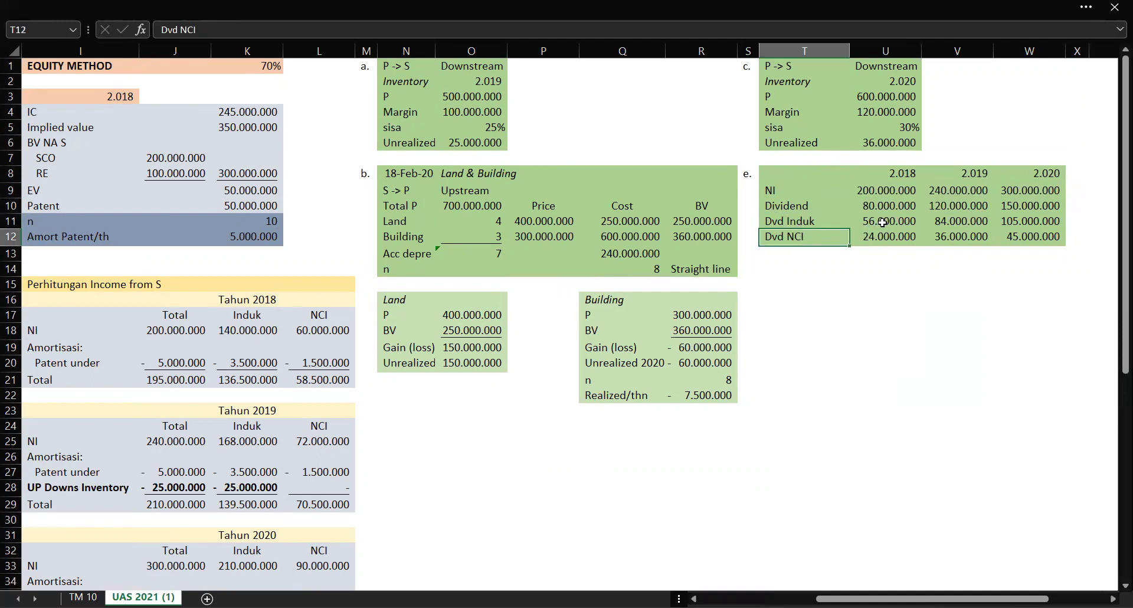
{"action": "double_click", "coordinate": [882, 222]}
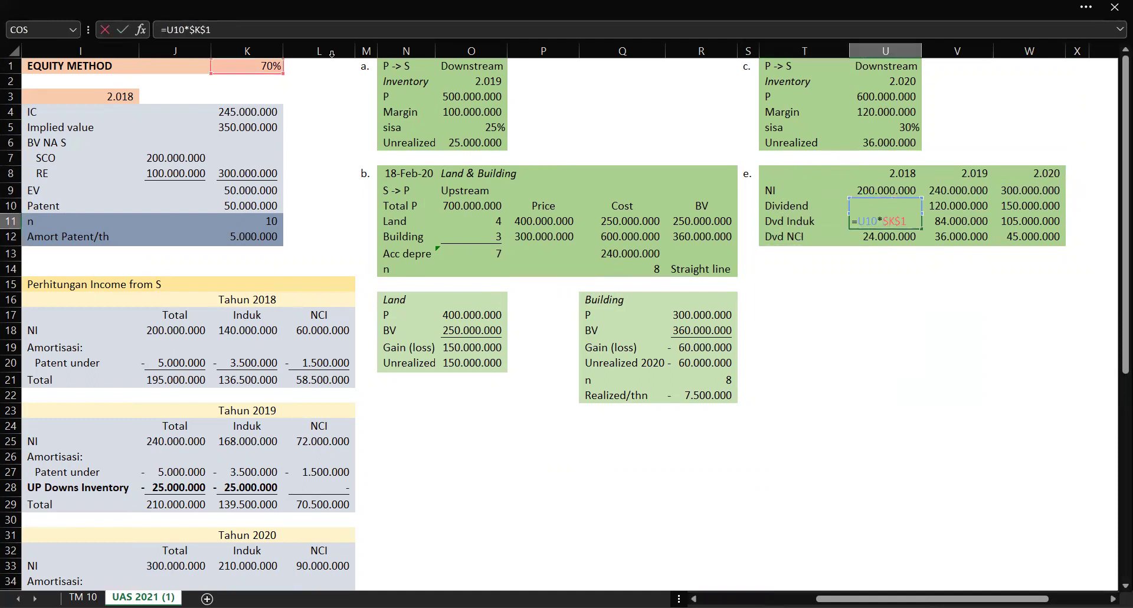
{"action": "key", "text": "Return"}
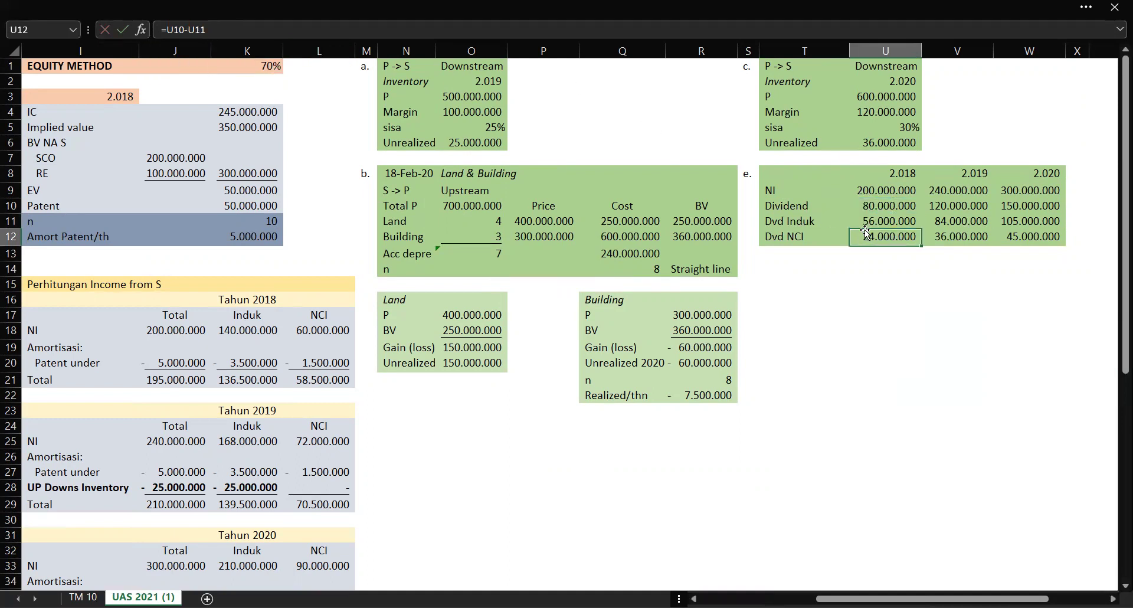
- Review the Perhitungan Income from S blocks and the SOAL a years 2018 to 2020 in the JAWAB section
{"action": "scroll", "coordinate": [873, 233], "scroll_direction": "left", "scroll_amount": 10}
{"action": "scroll", "coordinate": [873, 234], "scroll_direction": "down", "scroll_amount": 5}
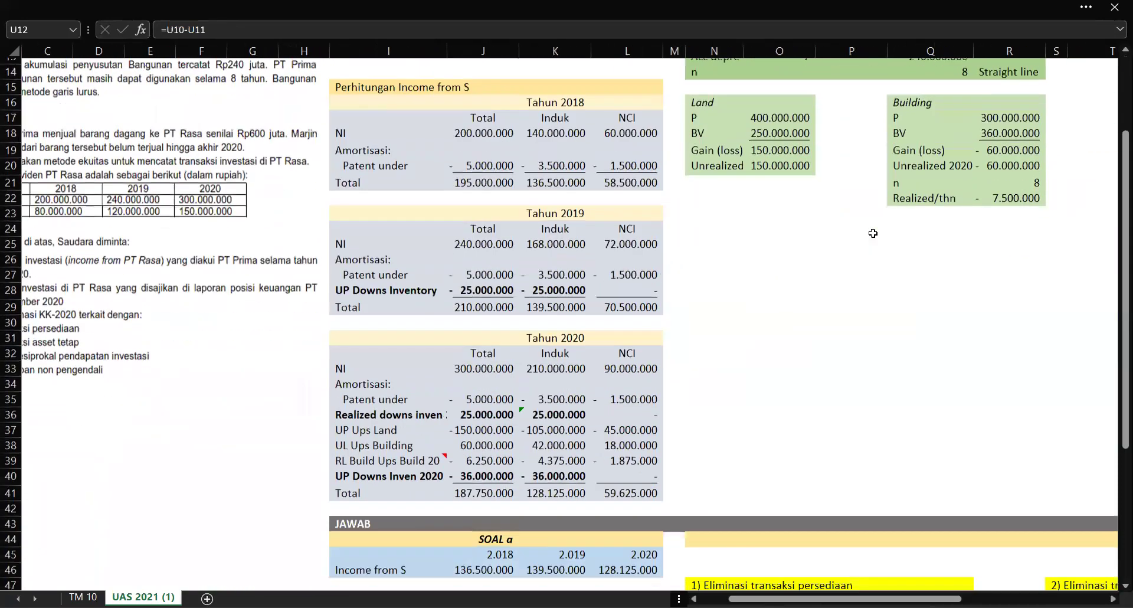
{"action": "scroll", "coordinate": [873, 234], "scroll_direction": "up", "scroll_amount": 2}
{"action": "scroll", "coordinate": [873, 234], "scroll_direction": "down", "scroll_amount": 5}
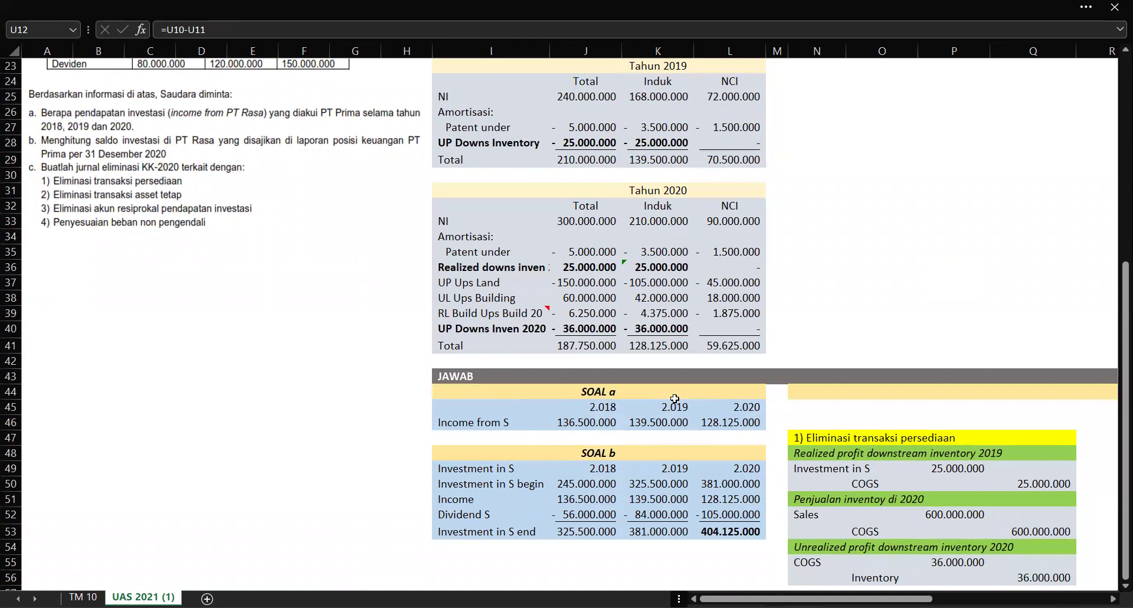
{"action": "left_click_drag", "start_coordinate": [592, 407], "coordinate": [736, 406]}
{"action": "scroll", "coordinate": [736, 406], "scroll_direction": "up", "scroll_amount": 4}
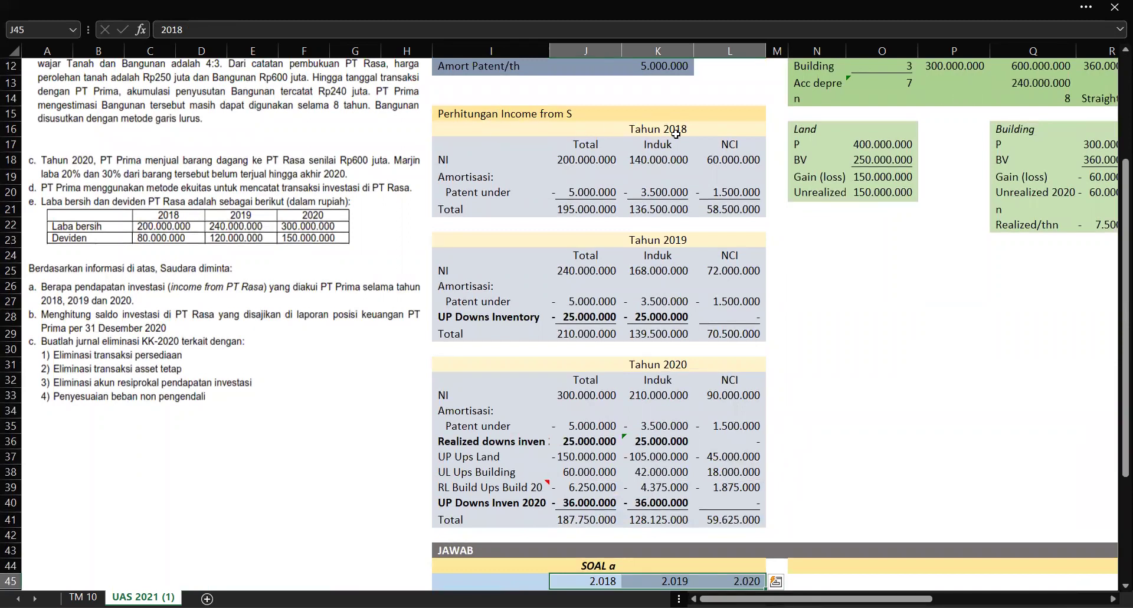
- Check the Total NI formula in J18 of the Tahun 2018 block against its source in U9 and the inventory year in O2
{"action": "left_click", "coordinate": [646, 131]}
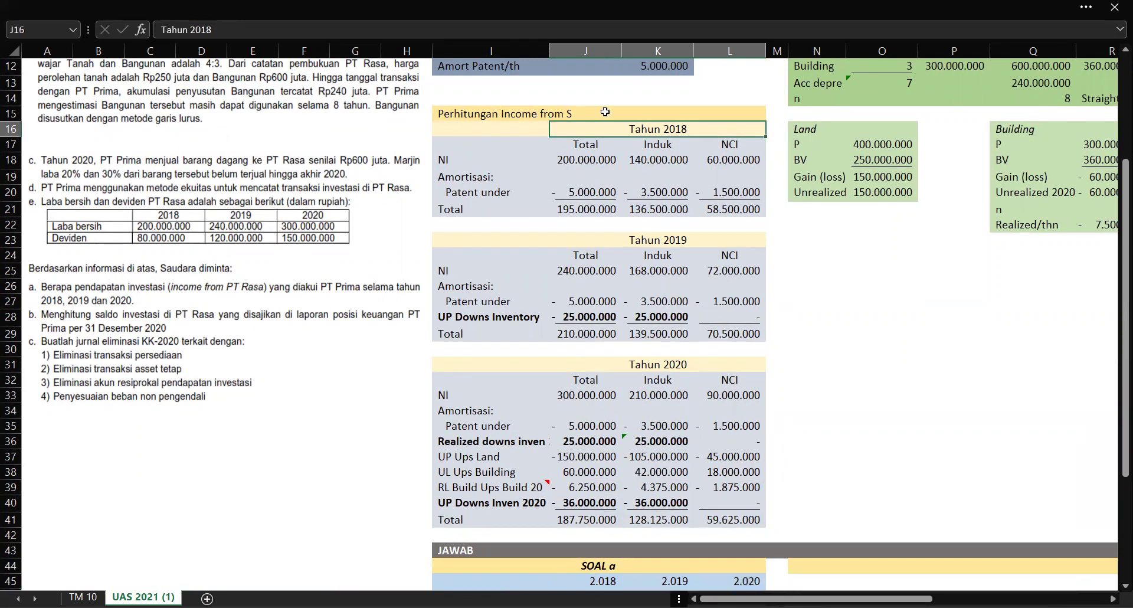
{"action": "scroll", "coordinate": [606, 111], "scroll_direction": "up", "scroll_amount": 4}
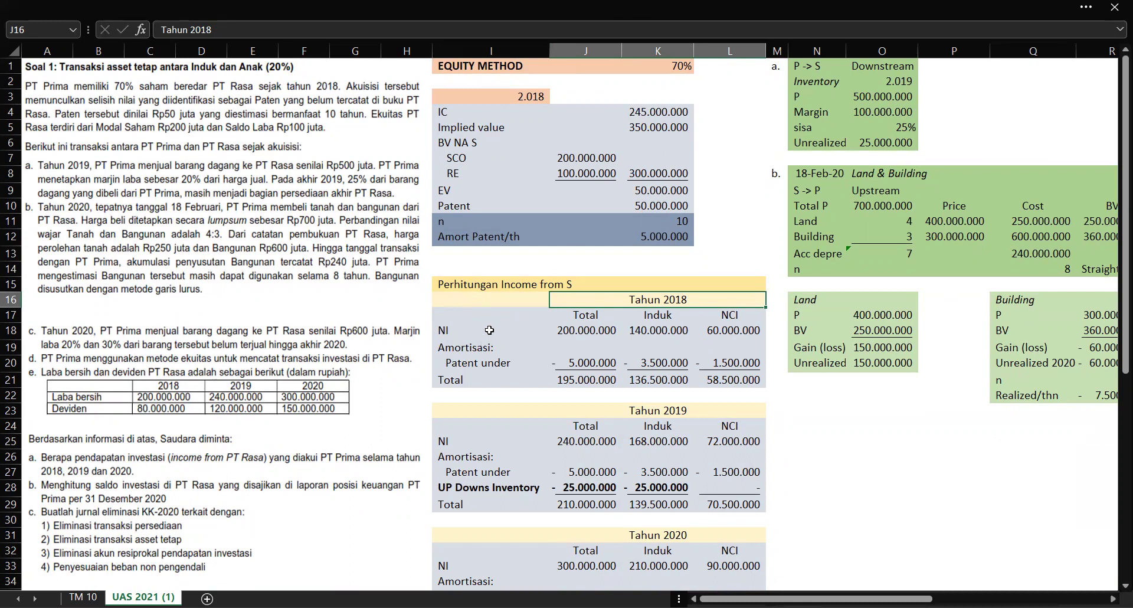
{"action": "left_click", "coordinate": [583, 330]}
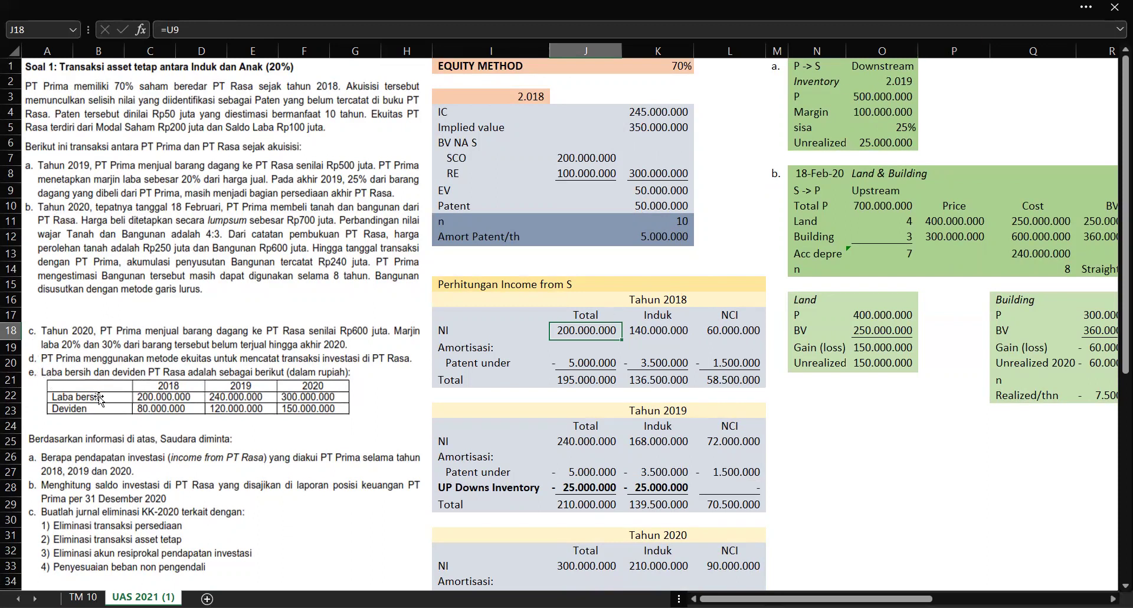
{"action": "left_click", "coordinate": [896, 78]}
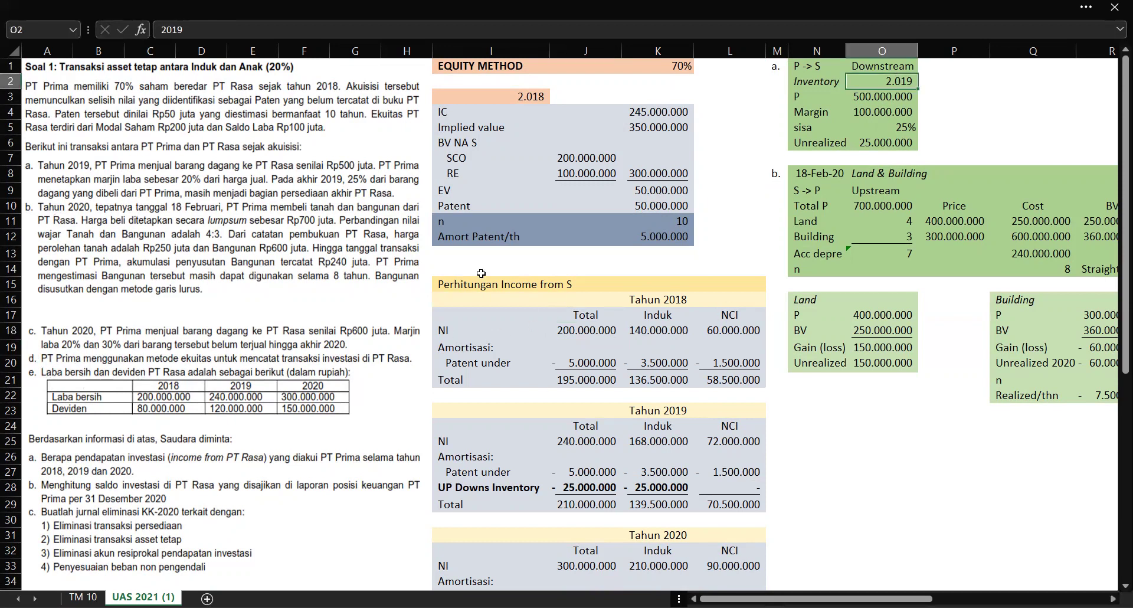
{"action": "left_click", "coordinate": [658, 299]}
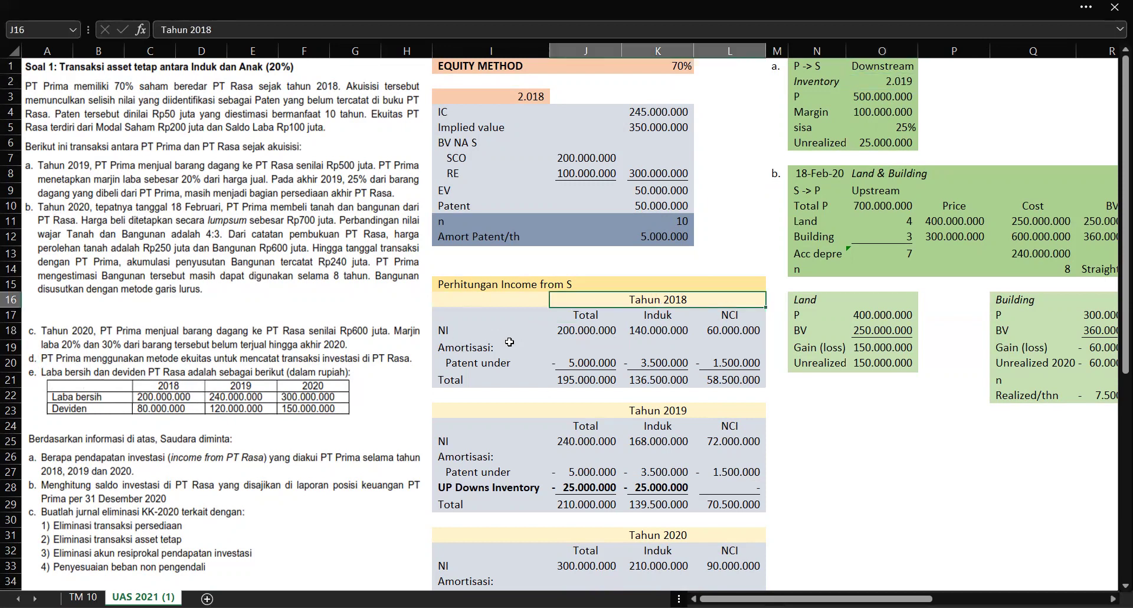
{"action": "left_click", "coordinate": [601, 335]}
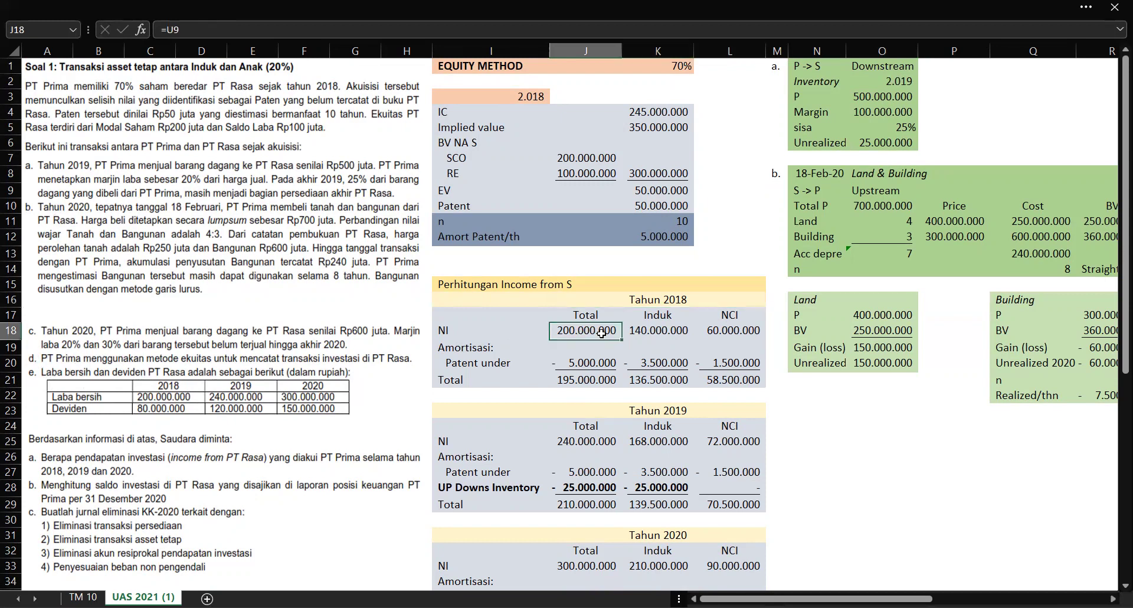
{"action": "left_click", "coordinate": [312, 29]}
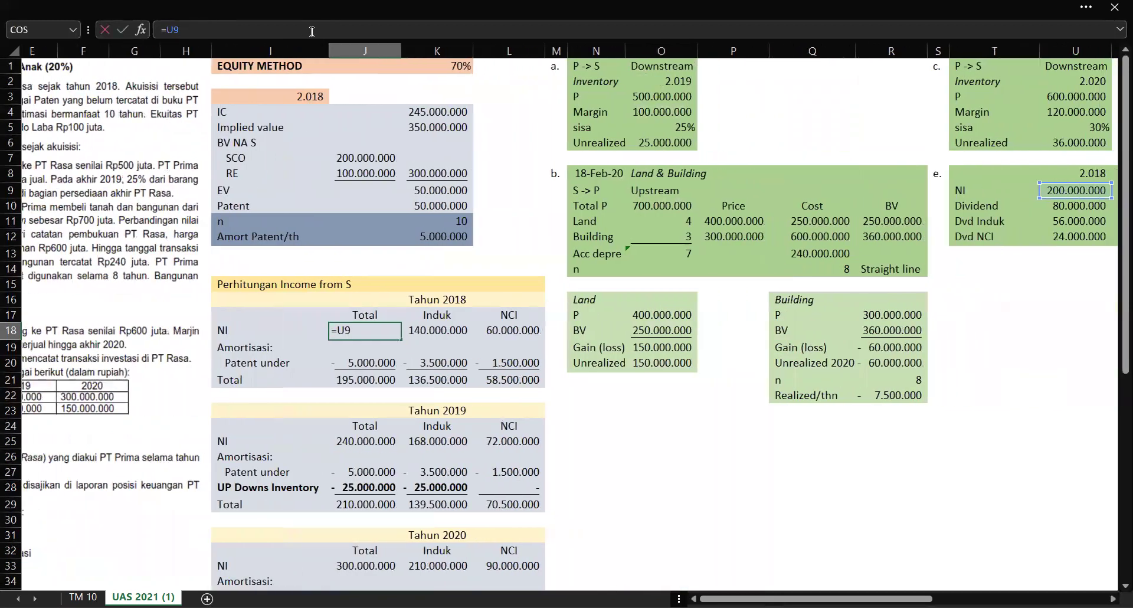
{"action": "key", "text": "Return"}
- Inspect the 2018 NI formulas for Induk in K18 and NCI in L18, leaving them as they are
{"action": "key", "text": "Right"}
{"action": "key", "text": "Up"}
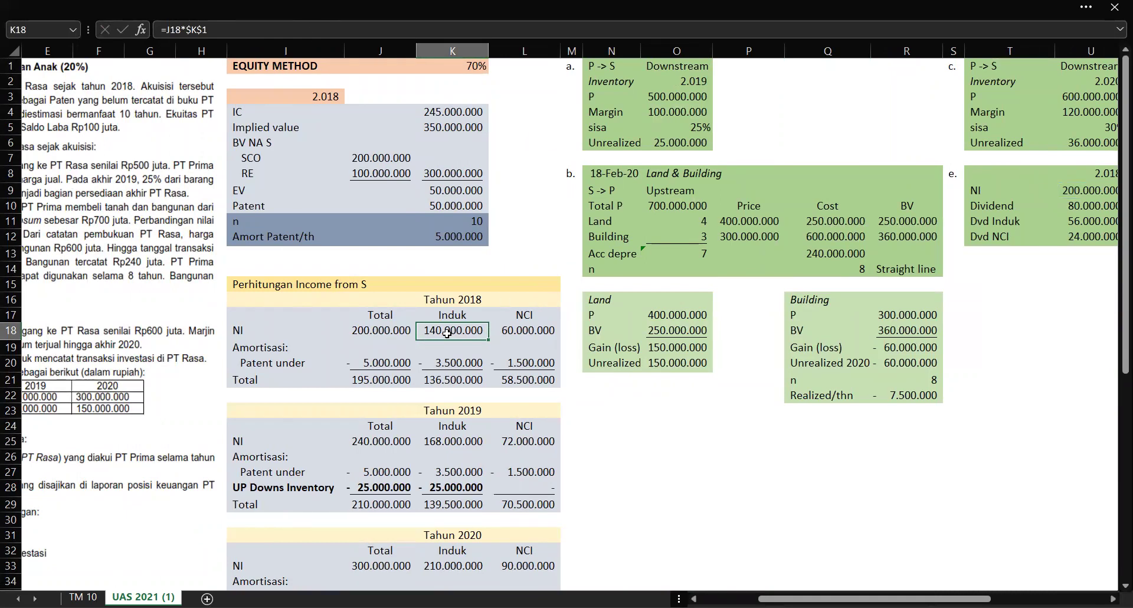
{"action": "double_click", "coordinate": [465, 329]}
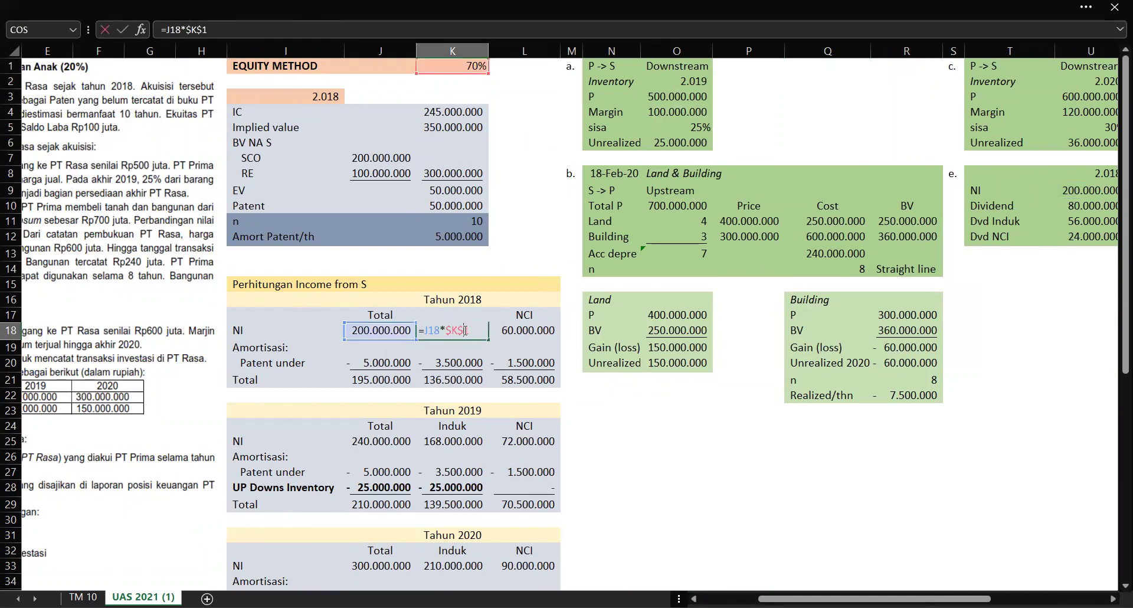
{"action": "key", "text": "Escape"}
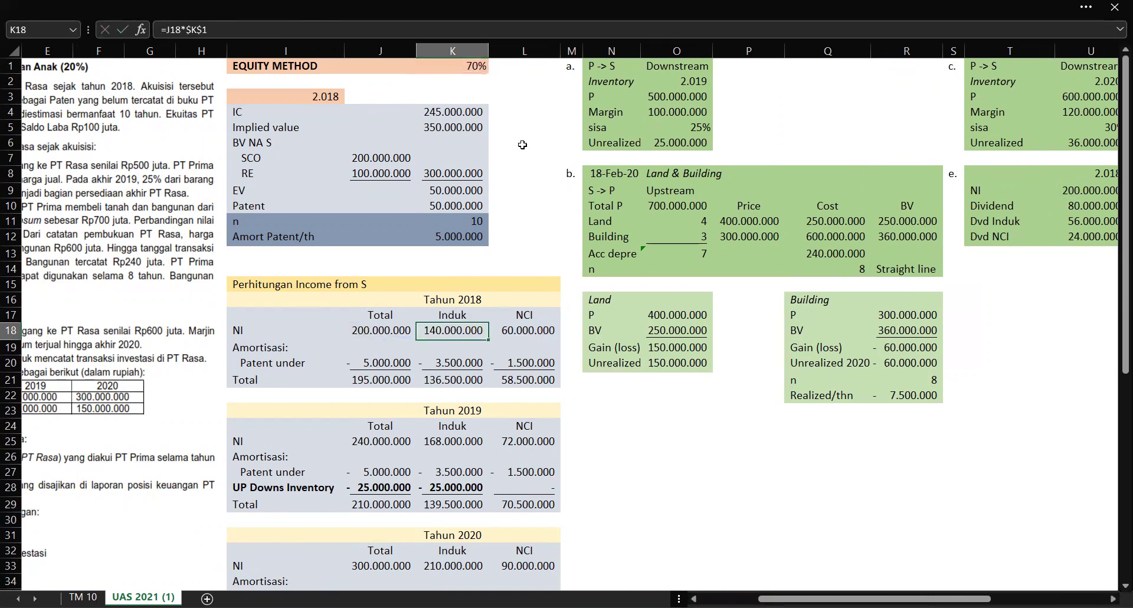
{"action": "left_click", "coordinate": [530, 328]}
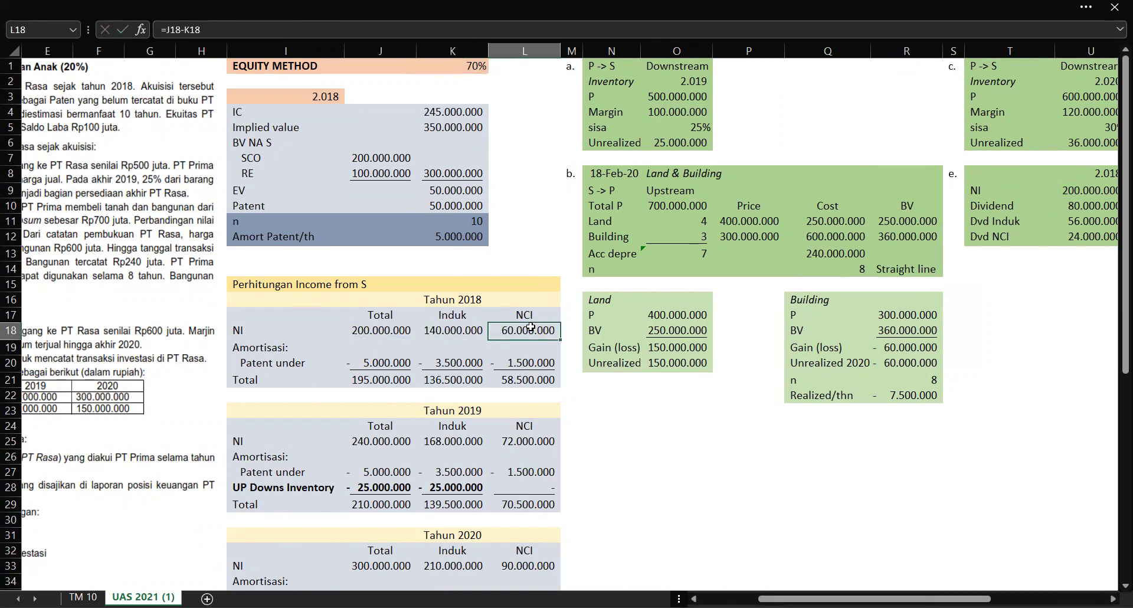
- Examine the 2018 Patent under amortisation row, including the Total formula in J20 and the Induk and NCI shares
{"action": "left_click_drag", "start_coordinate": [262, 347], "coordinate": [511, 360]}
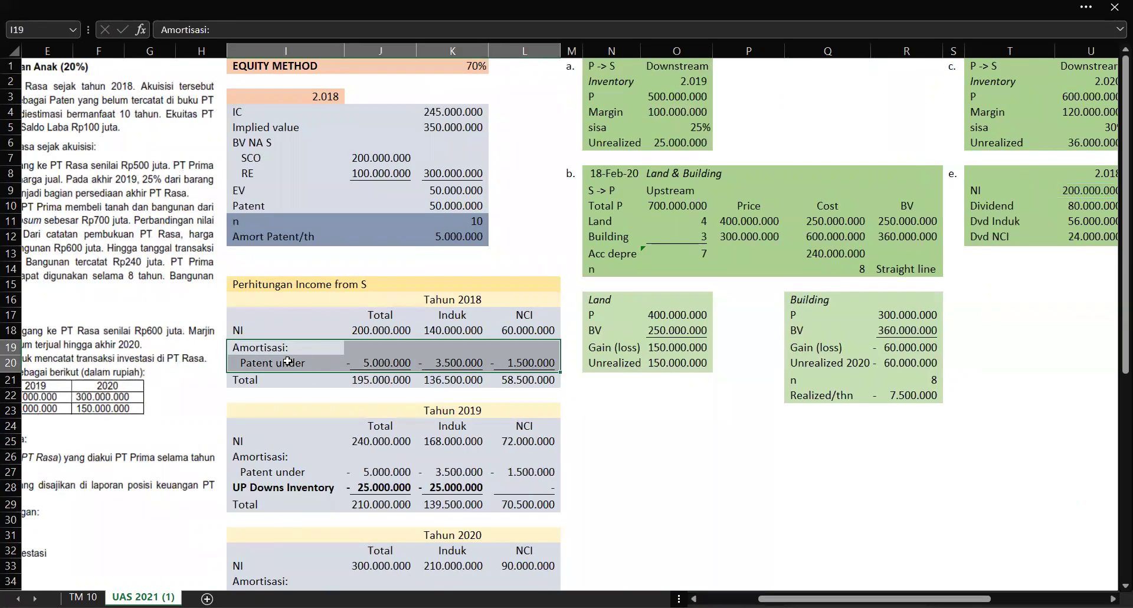
{"action": "left_click", "coordinate": [279, 364]}
{"action": "left_click", "coordinate": [382, 364]}
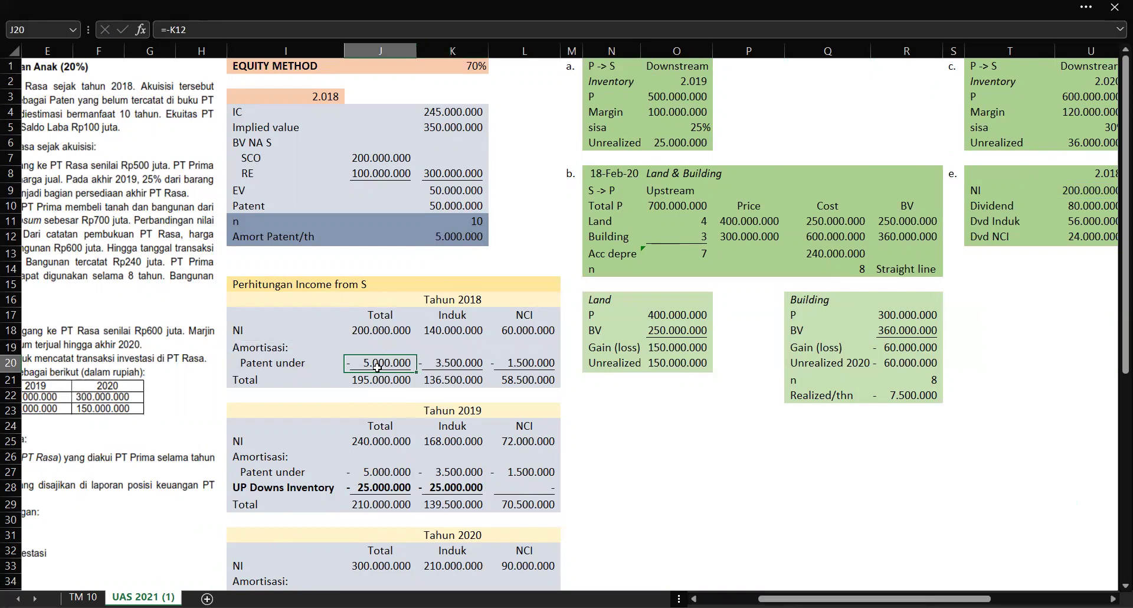
{"action": "left_click_drag", "start_coordinate": [458, 363], "coordinate": [522, 363]}
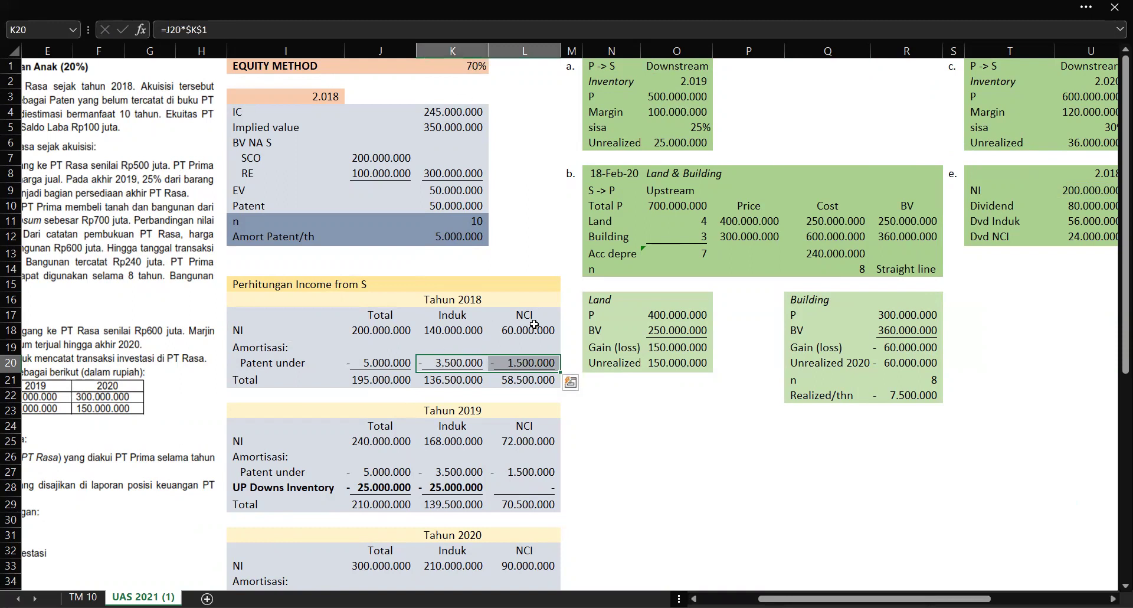
- Check the 2018 Total row formulas in J21 and K21, leaving them as they are
{"action": "key", "text": "Return"}
{"action": "key", "text": "Down"}
{"action": "key", "text": "Left"}
{"action": "key", "text": "Left"}
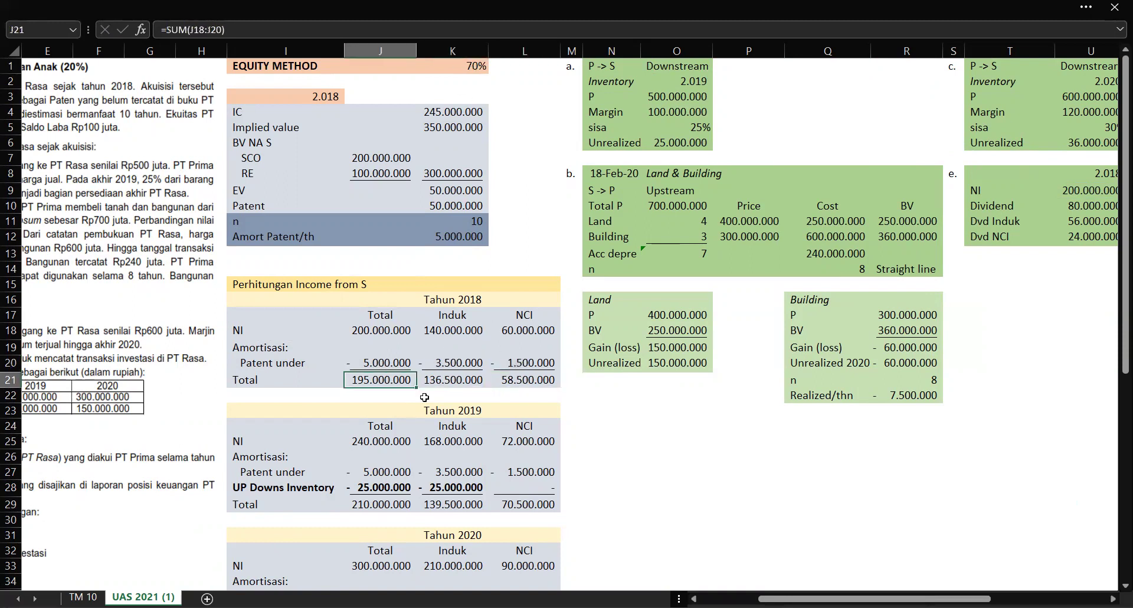
{"action": "left_click", "coordinate": [435, 379]}
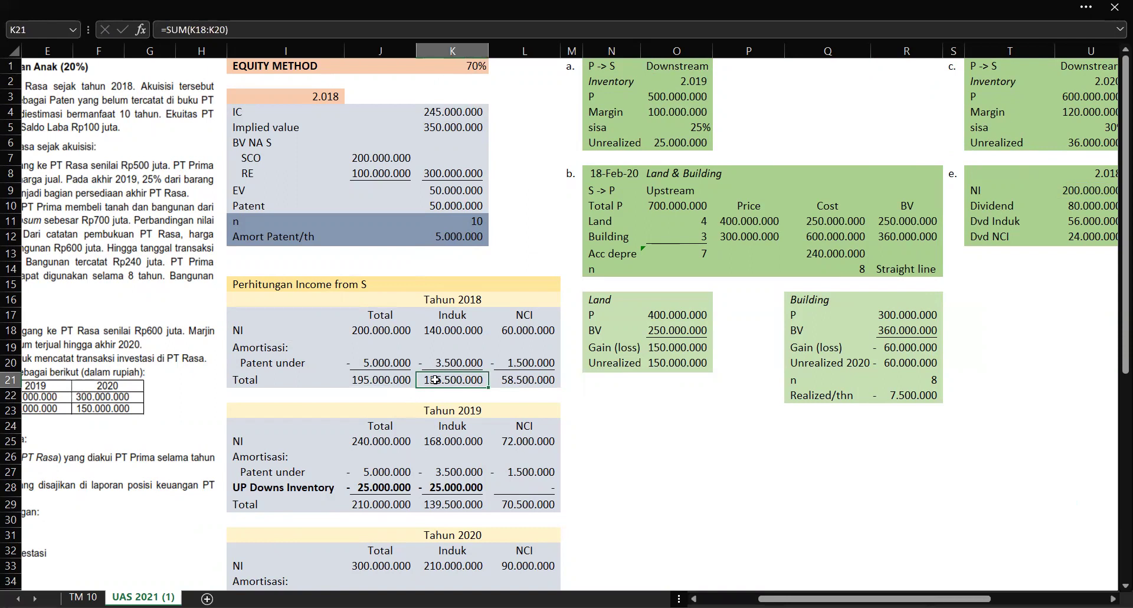
{"action": "double_click", "coordinate": [435, 379]}
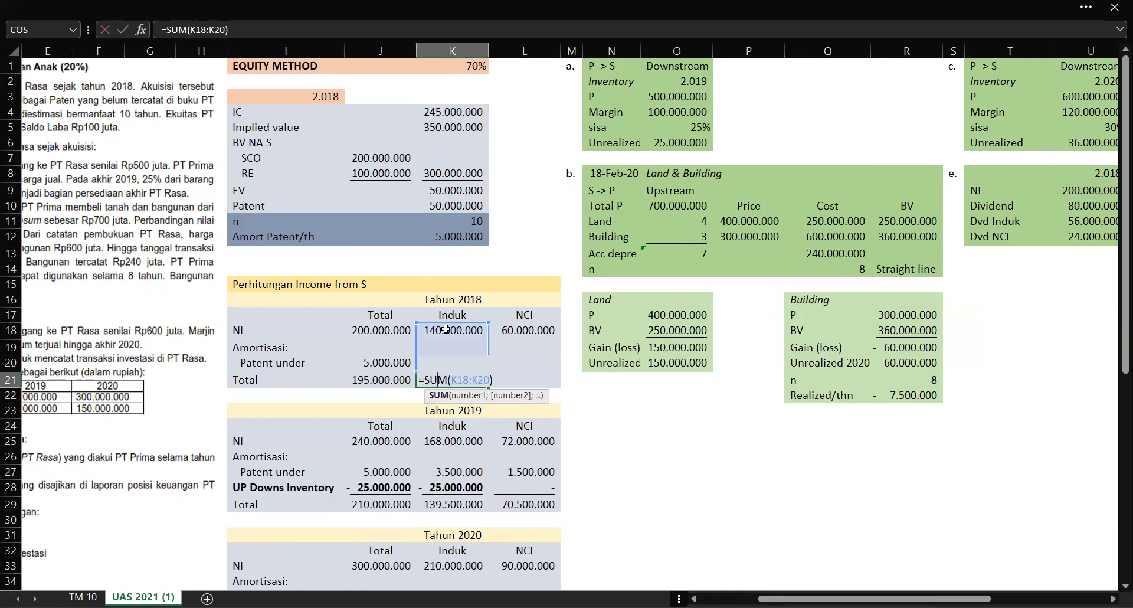
{"action": "key", "text": "Escape"}
{"action": "key", "text": "ctrl+z"}
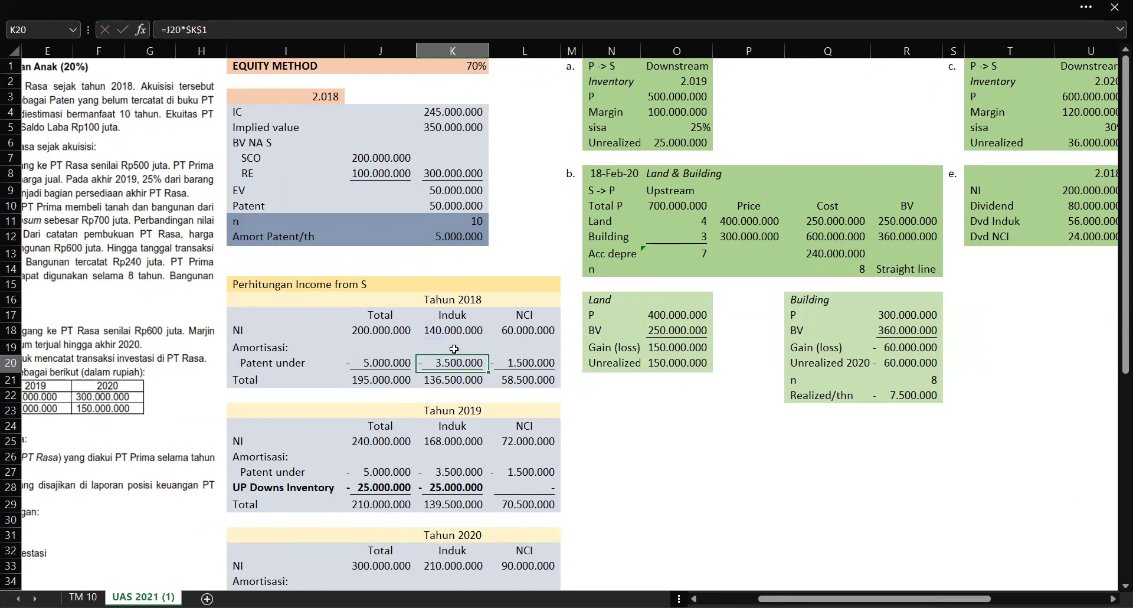
{"action": "key", "text": "Down"}
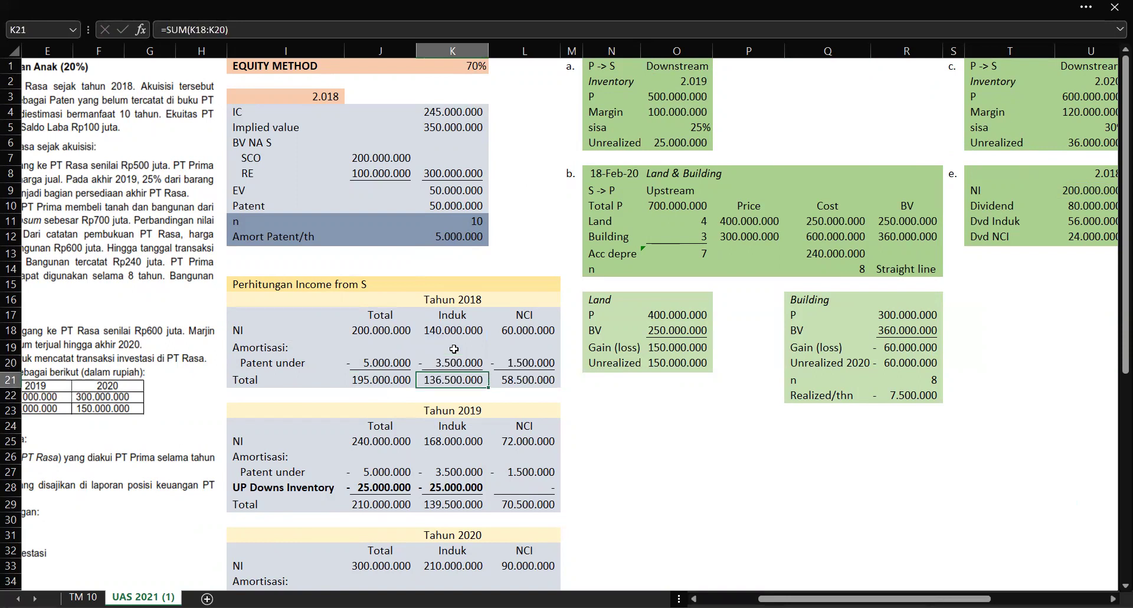
- Review the NI and Patent under rows of the Tahun 2019 block, including the Total NI formula in J25
{"action": "scroll", "coordinate": [454, 349], "scroll_direction": "down", "scroll_amount": 4}
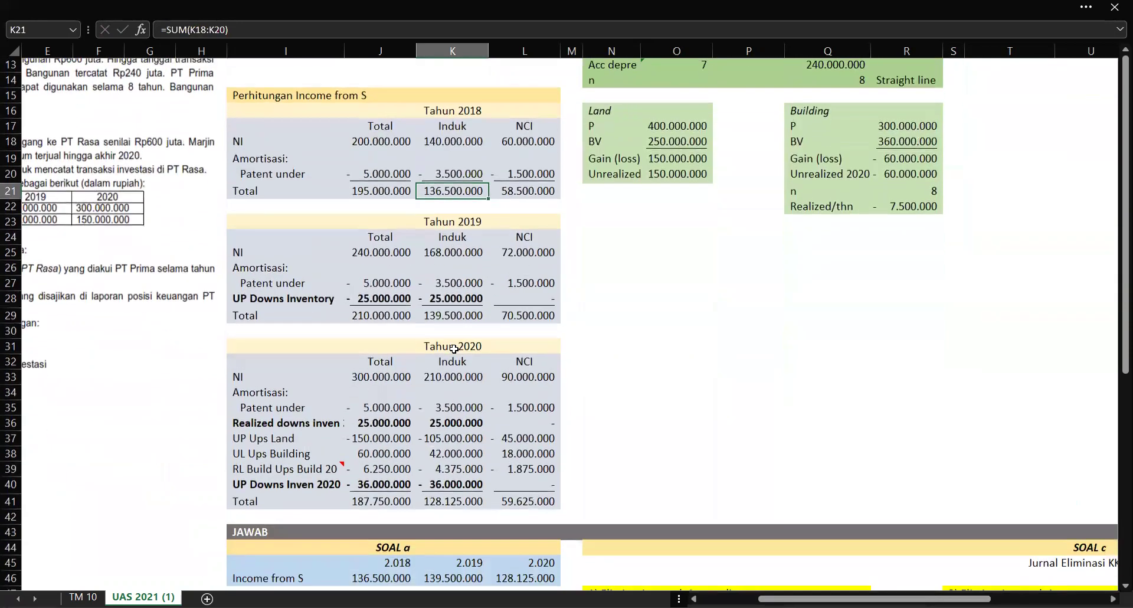
{"action": "scroll", "coordinate": [454, 349], "scroll_direction": "left", "scroll_amount": 3}
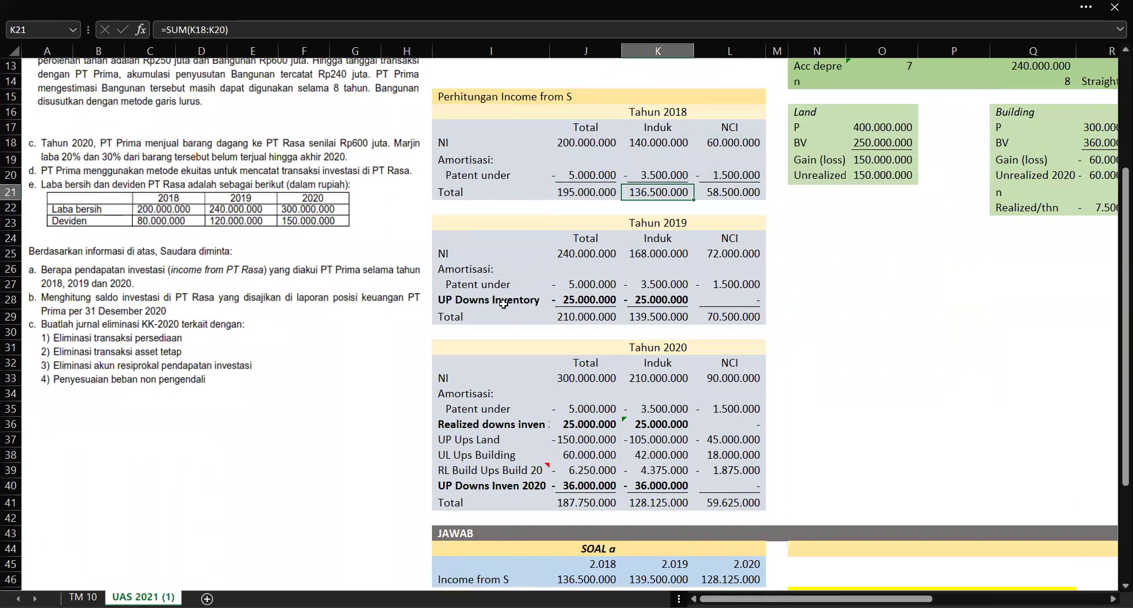
{"action": "left_click_drag", "start_coordinate": [444, 254], "coordinate": [709, 284]}
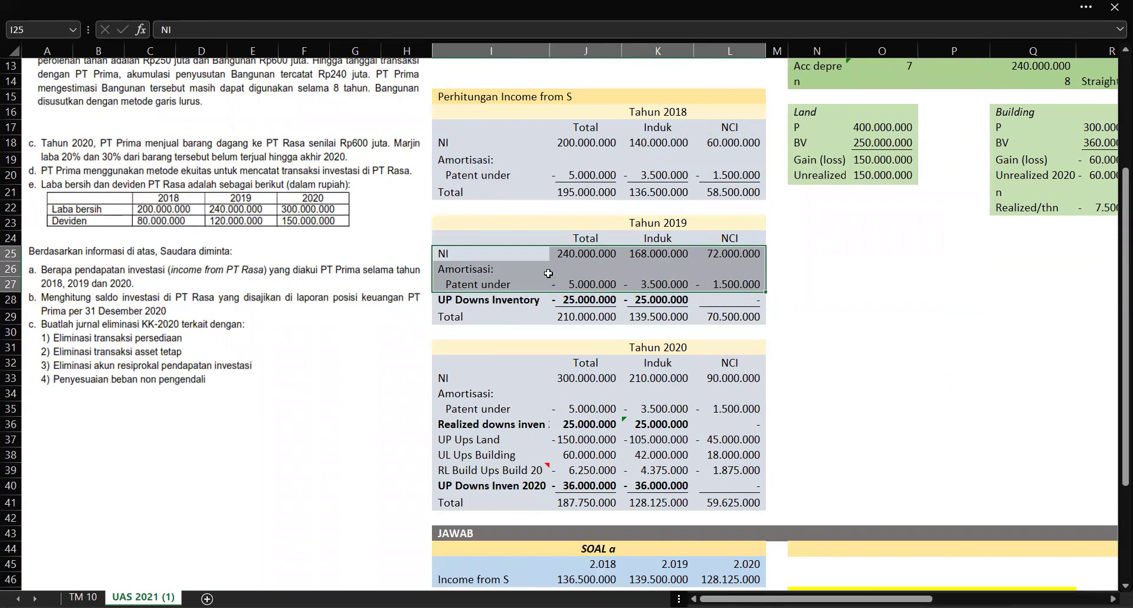
{"action": "left_click", "coordinate": [589, 266]}
{"action": "left_click_drag", "start_coordinate": [463, 251], "coordinate": [704, 277]}
{"action": "left_click", "coordinate": [588, 253]}
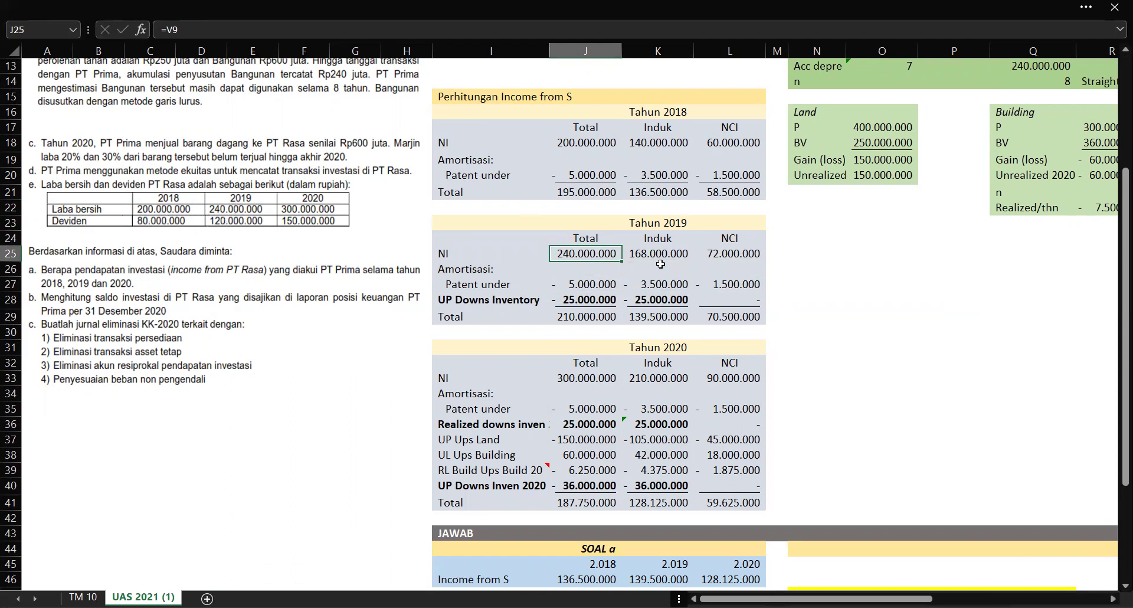
{"action": "left_click_drag", "start_coordinate": [581, 281], "coordinate": [732, 284]}
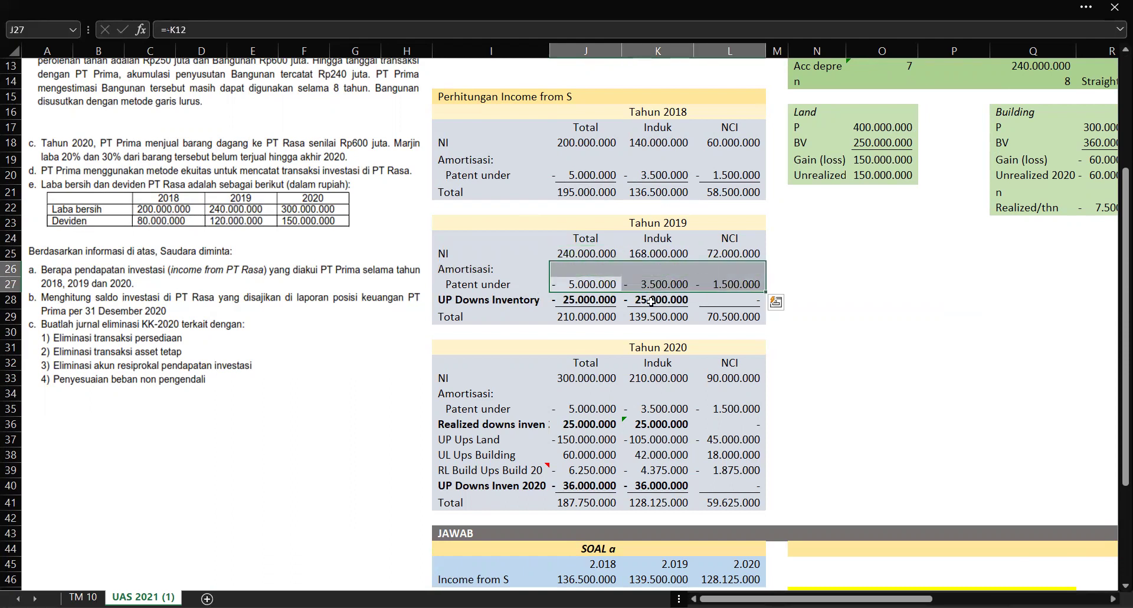
- Trace the 2019 UP Downs Inventory row to the downstream inventory block's year in O2 and Unrealized formula in O6
{"action": "left_click", "coordinate": [557, 299]}
{"action": "left_click_drag", "start_coordinate": [478, 300], "coordinate": [697, 303]}
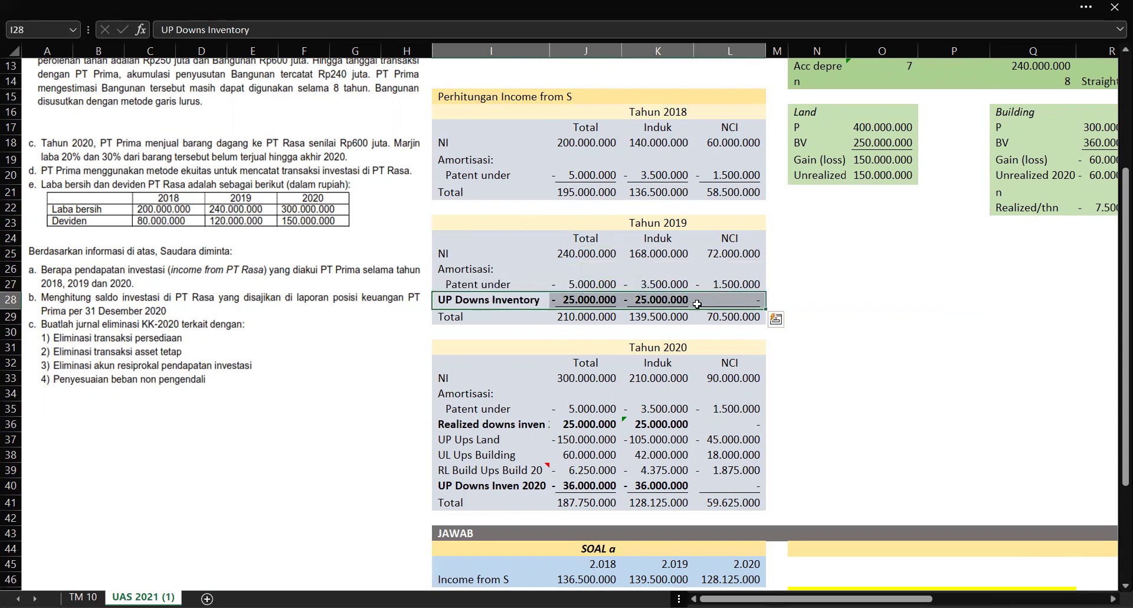
{"action": "scroll", "coordinate": [702, 292], "scroll_direction": "up", "scroll_amount": 4}
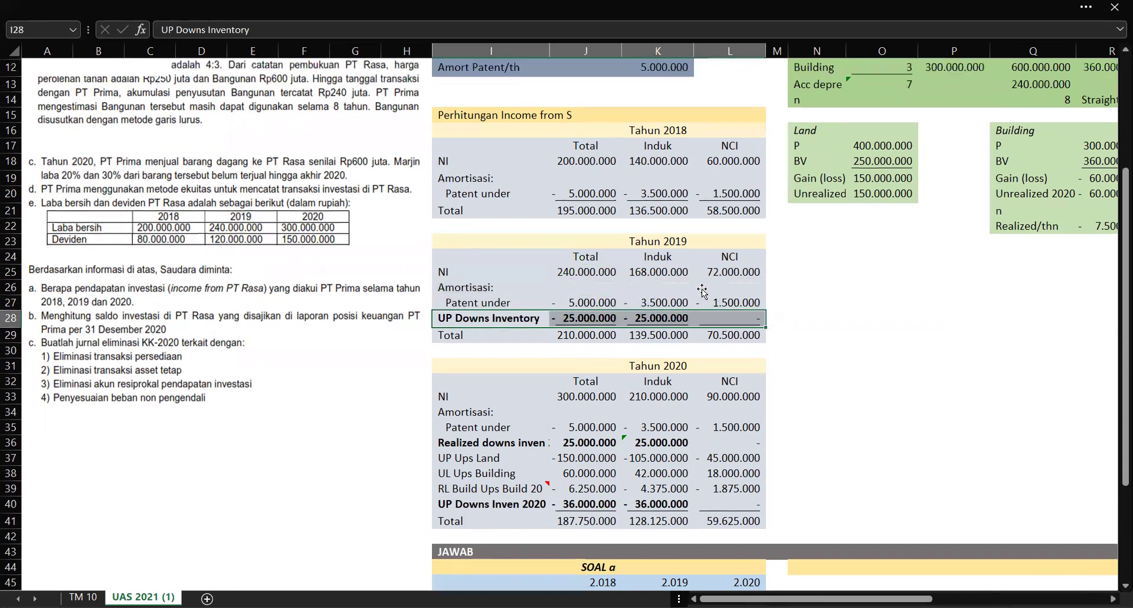
{"action": "scroll", "coordinate": [702, 288], "scroll_direction": "right", "scroll_amount": 1}
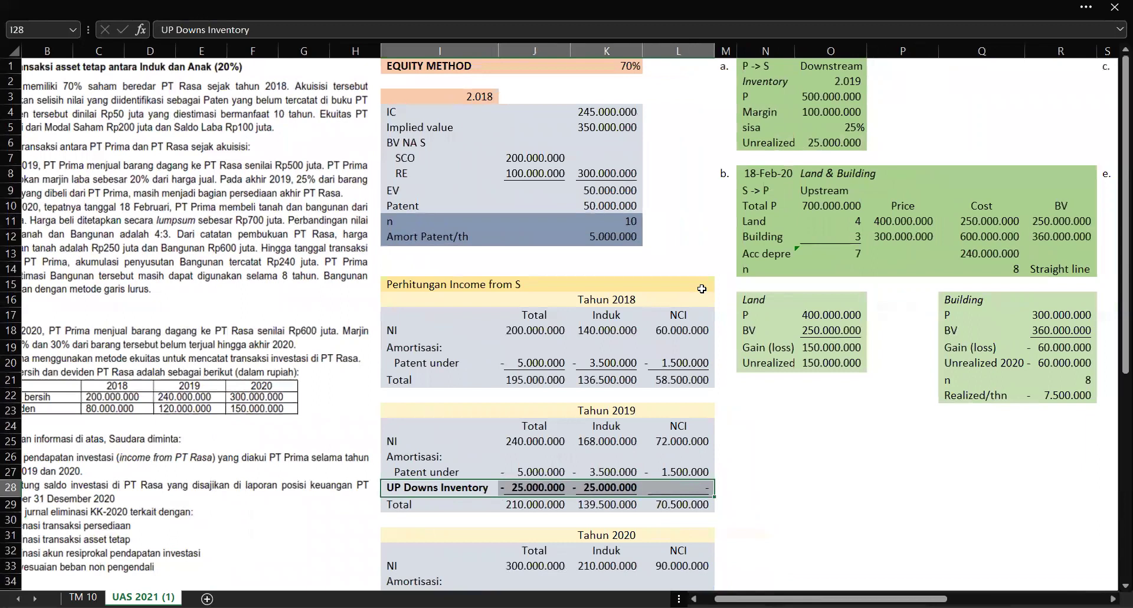
{"action": "left_click", "coordinate": [831, 84]}
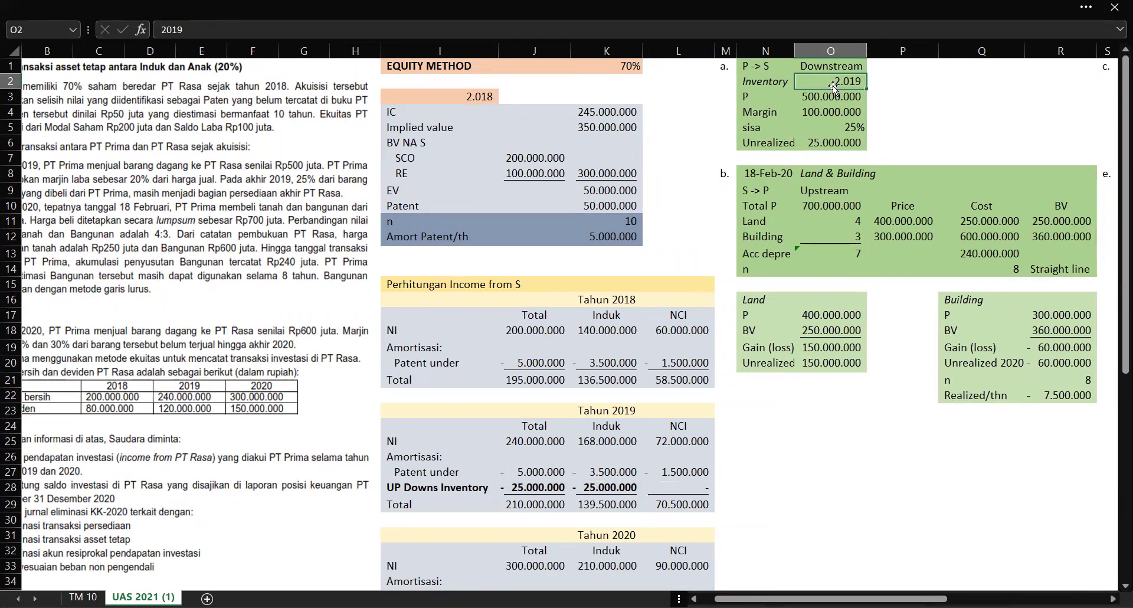
{"action": "left_click", "coordinate": [815, 142]}
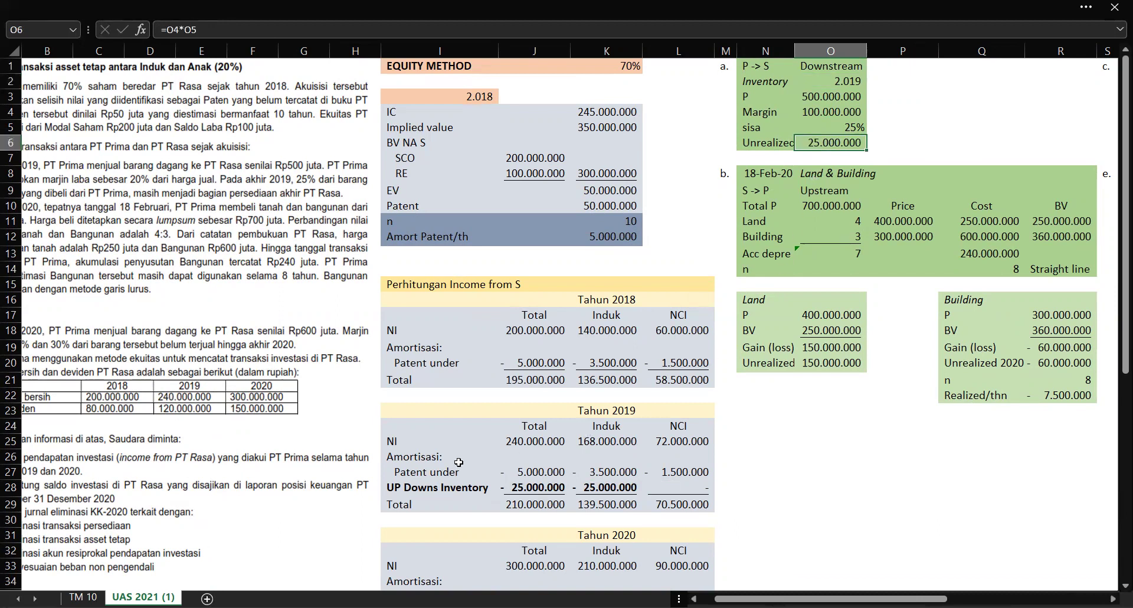
- Examine the UP Downs Inventory formula in J28 and how the 2019 amount is allocated between Induk and NCI
{"action": "left_click", "coordinate": [545, 488]}
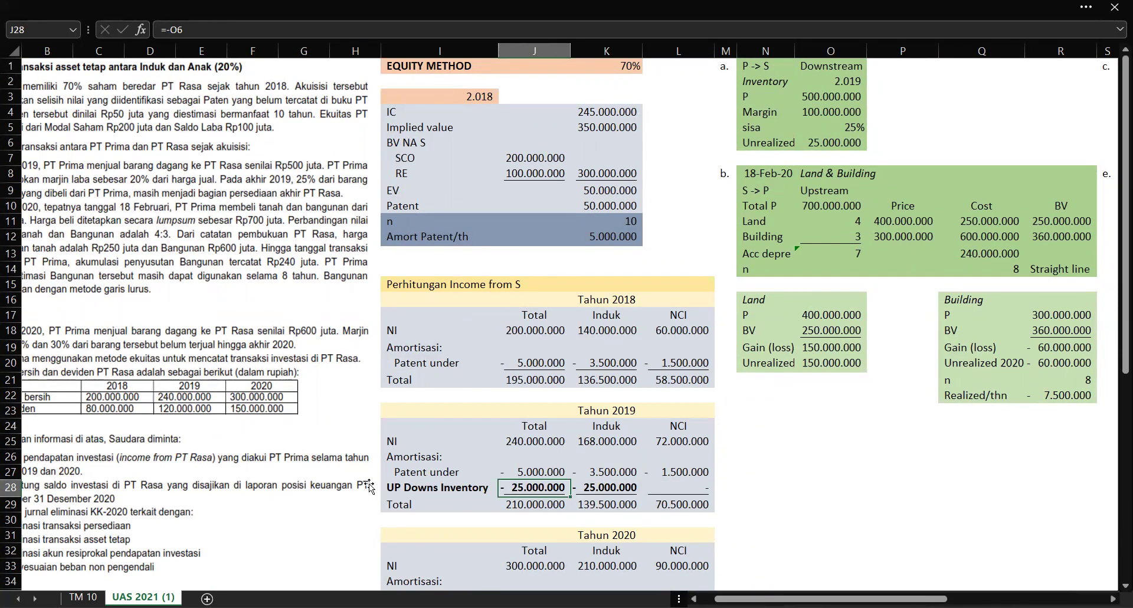
{"action": "left_click", "coordinate": [461, 484]}
{"action": "key", "text": "Right"}
{"action": "left_click_drag", "start_coordinate": [614, 427], "coordinate": [681, 490]}
{"action": "left_click", "coordinate": [608, 487]}
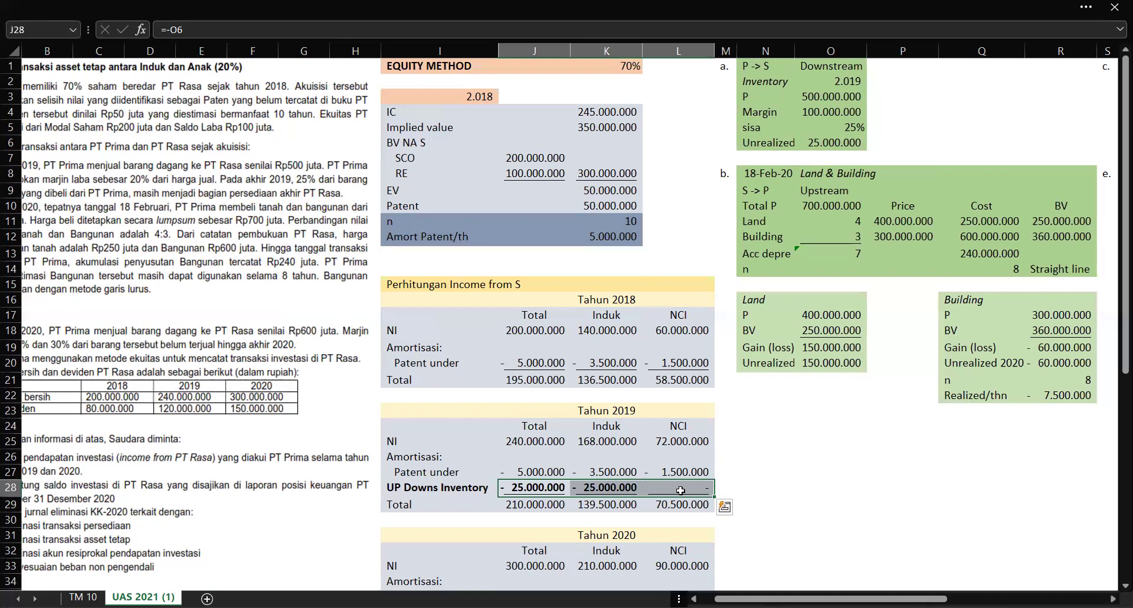
{"action": "left_click", "coordinate": [781, 496]}
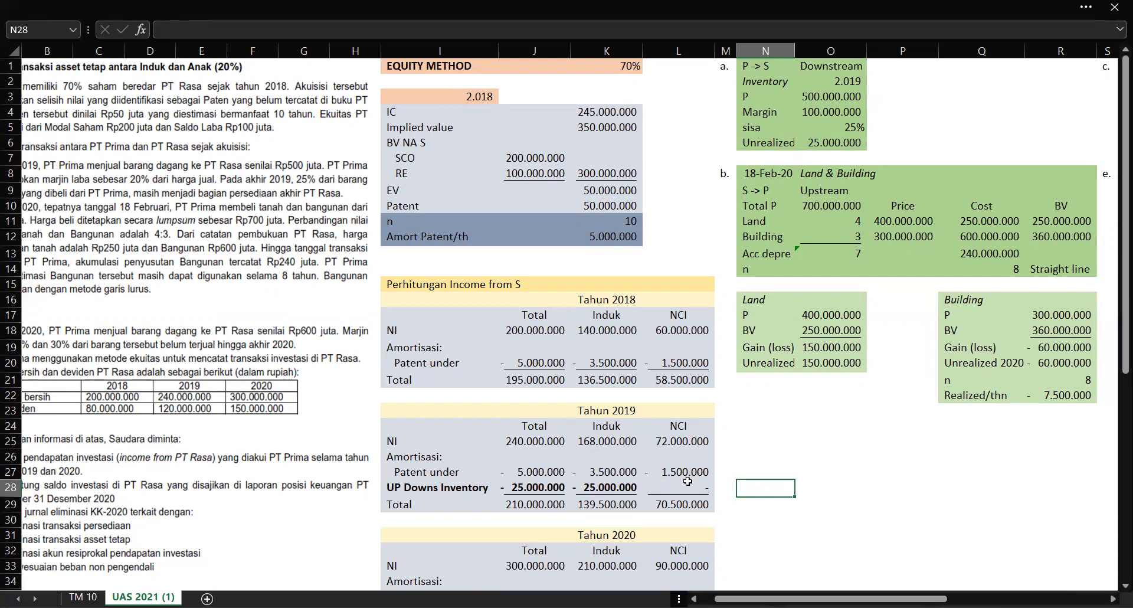
- Check the 2019 Induk share of UP Downs Inventory in K28 and the Total row formulas in J29:L29
{"action": "left_click", "coordinate": [608, 486]}
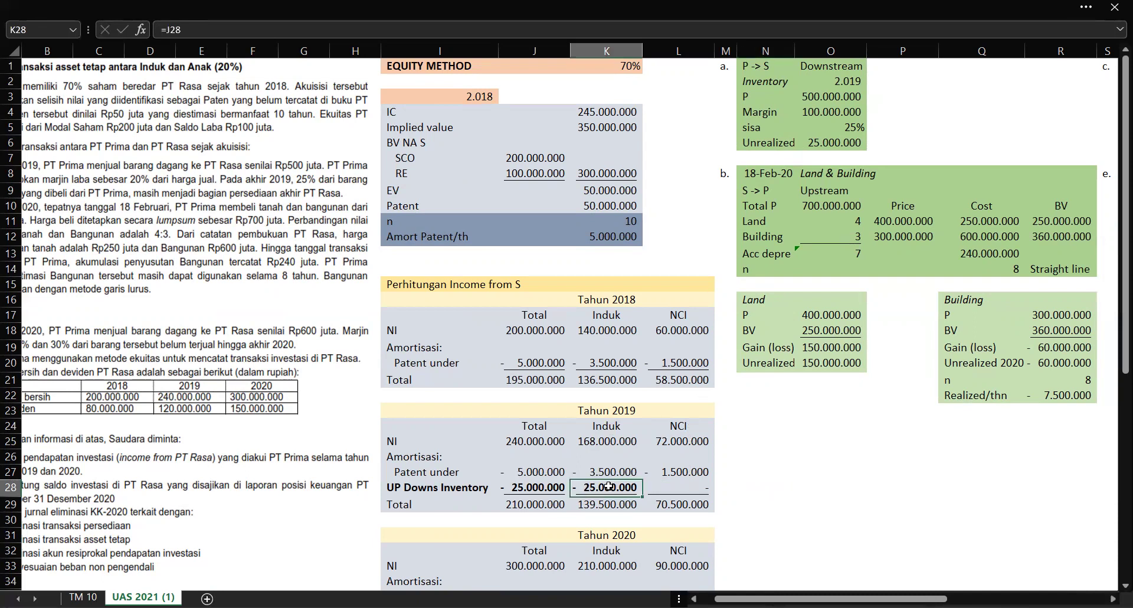
{"action": "left_click_drag", "start_coordinate": [531, 505], "coordinate": [692, 504]}
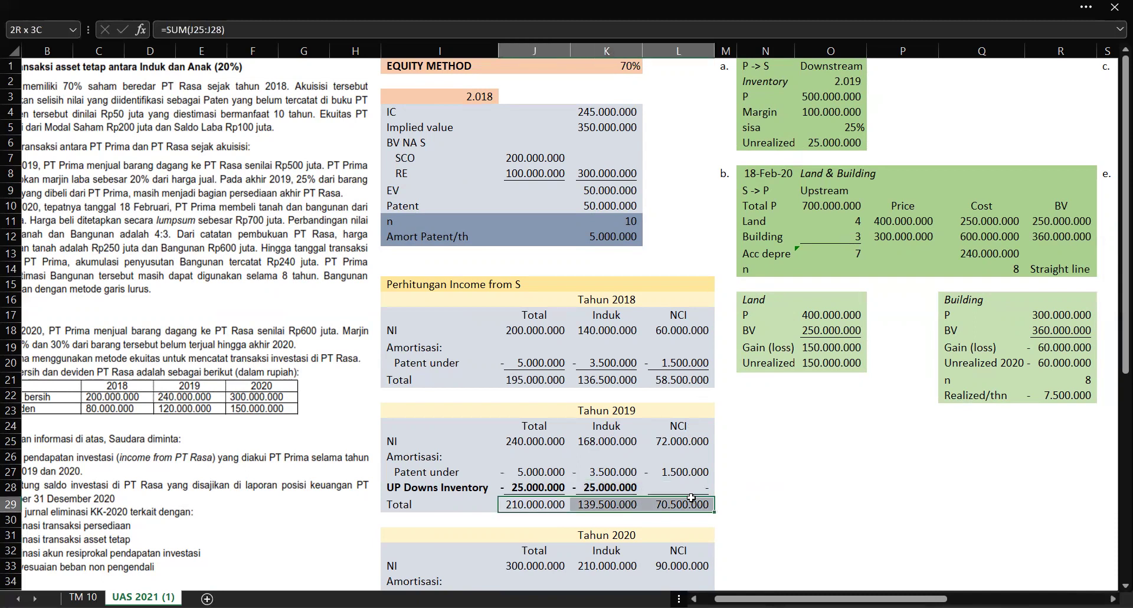
{"action": "left_click", "coordinate": [598, 504]}
- Review the NI and Patent under rows of the Tahun 2020 block across Total, Induk and NCI
{"action": "scroll", "coordinate": [598, 506], "scroll_direction": "down", "scroll_amount": 2}
{"action": "scroll", "coordinate": [598, 507], "scroll_direction": "down", "scroll_amount": 2}
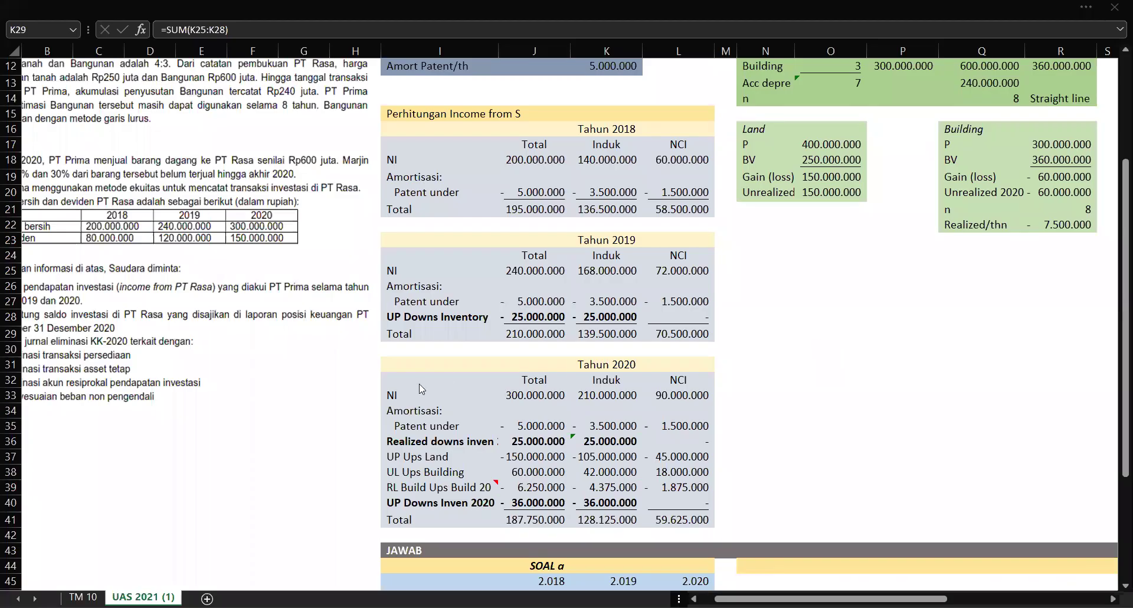
{"action": "left_click", "coordinate": [611, 361]}
{"action": "left_click_drag", "start_coordinate": [403, 397], "coordinate": [630, 536]}
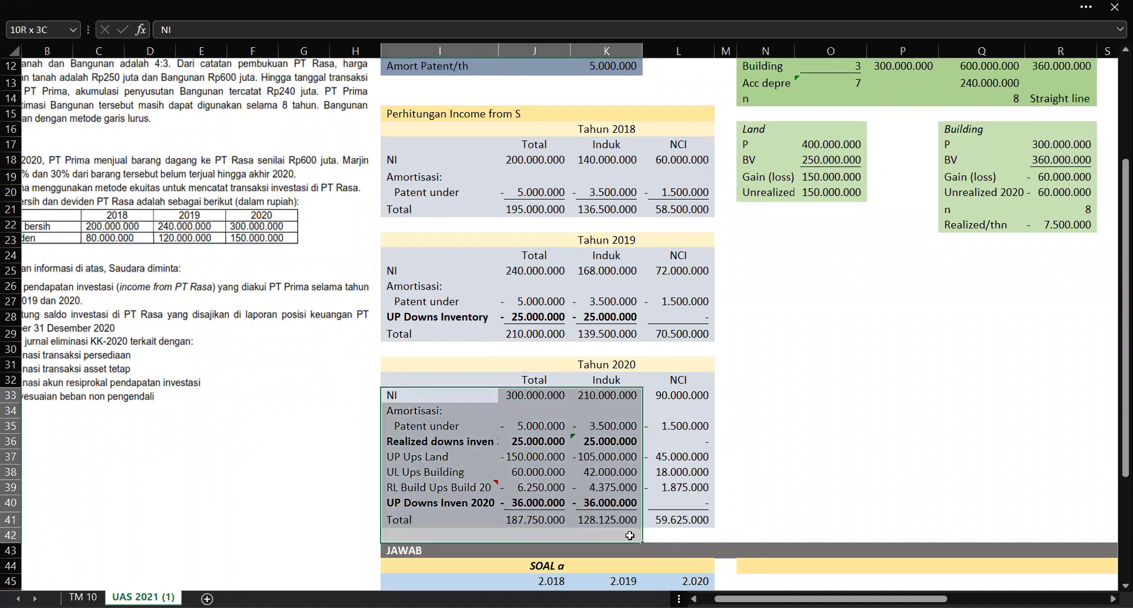
{"action": "left_click_drag", "start_coordinate": [392, 396], "coordinate": [759, 419]}
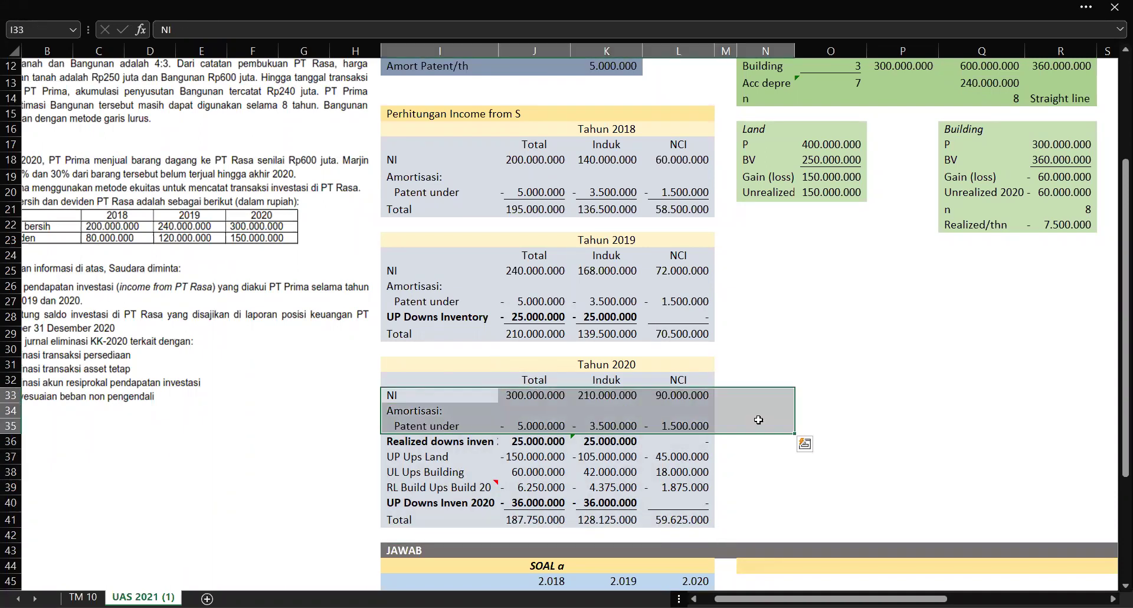
{"action": "left_click", "coordinate": [525, 411]}
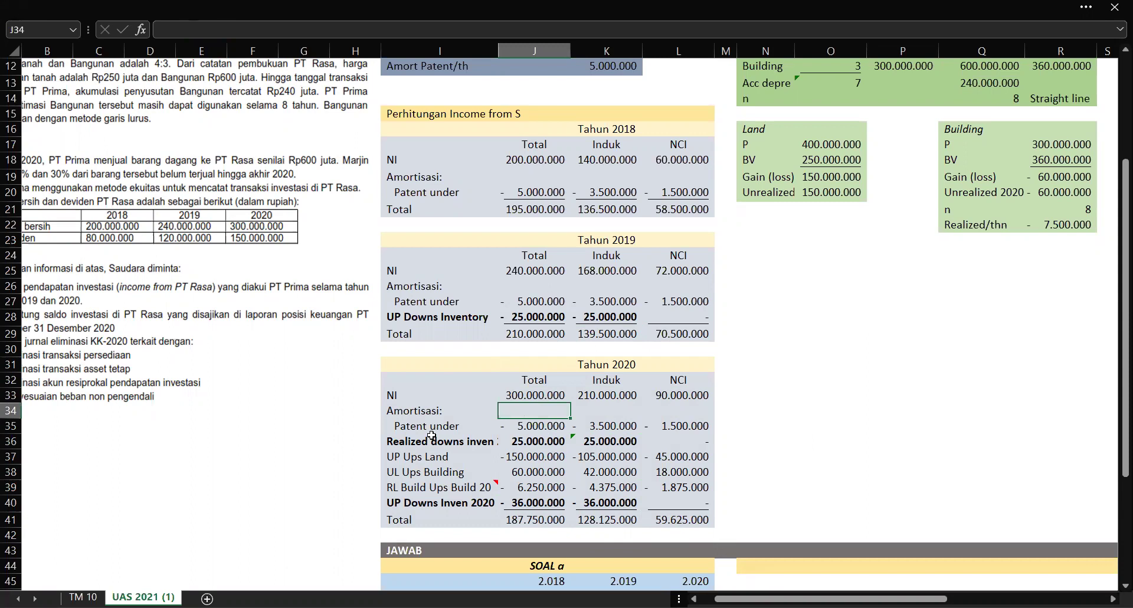
- Compare the 2019 downstream inventory block in N1:O6 with the 2020 downstream inventory block in T1:U6
{"action": "scroll", "coordinate": [431, 435], "scroll_direction": "up", "scroll_amount": 4}
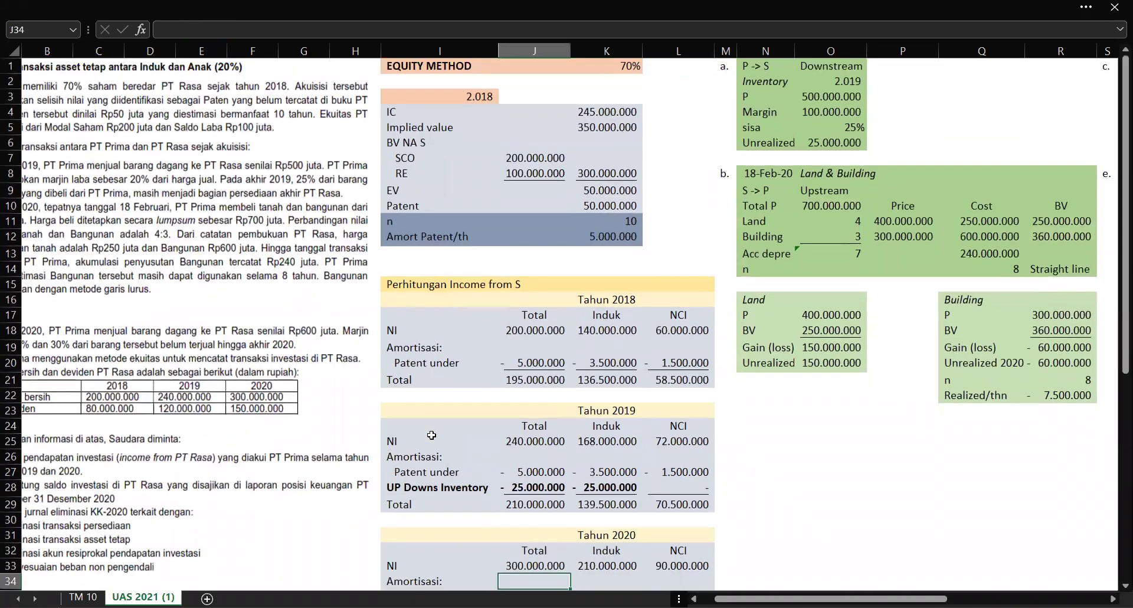
{"action": "scroll", "coordinate": [432, 431], "scroll_direction": "right", "scroll_amount": 1}
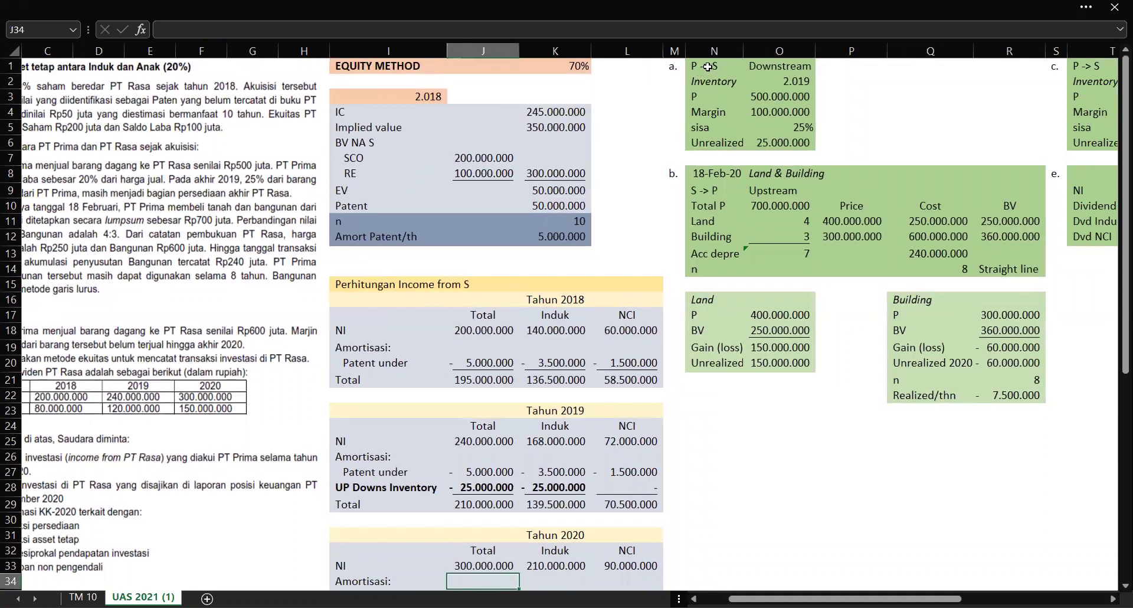
{"action": "left_click_drag", "start_coordinate": [710, 65], "coordinate": [793, 141]}
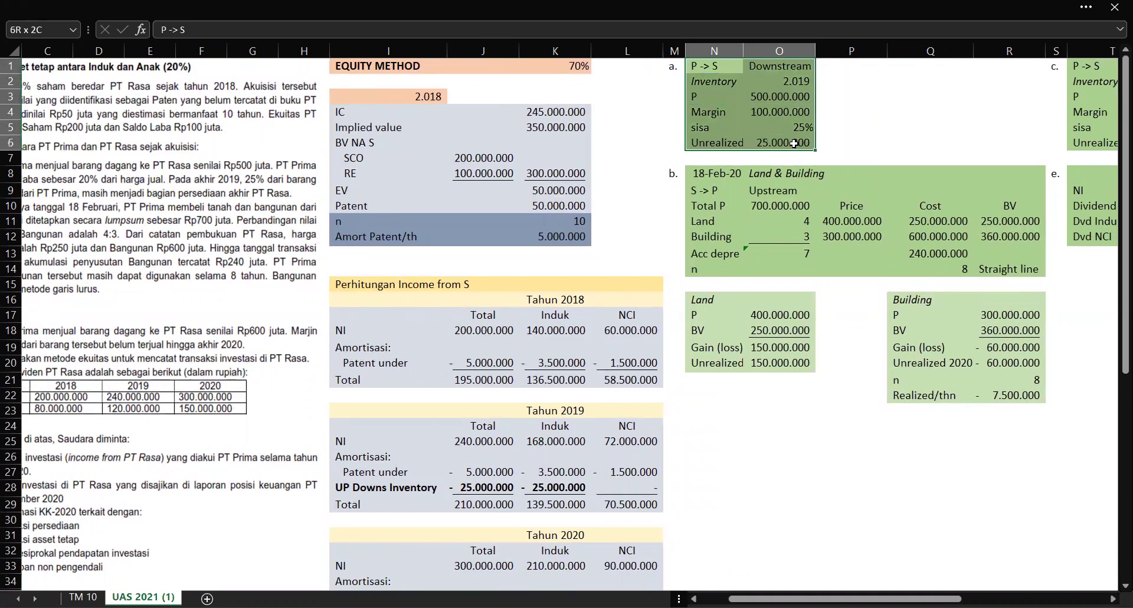
{"action": "left_click", "coordinate": [858, 131]}
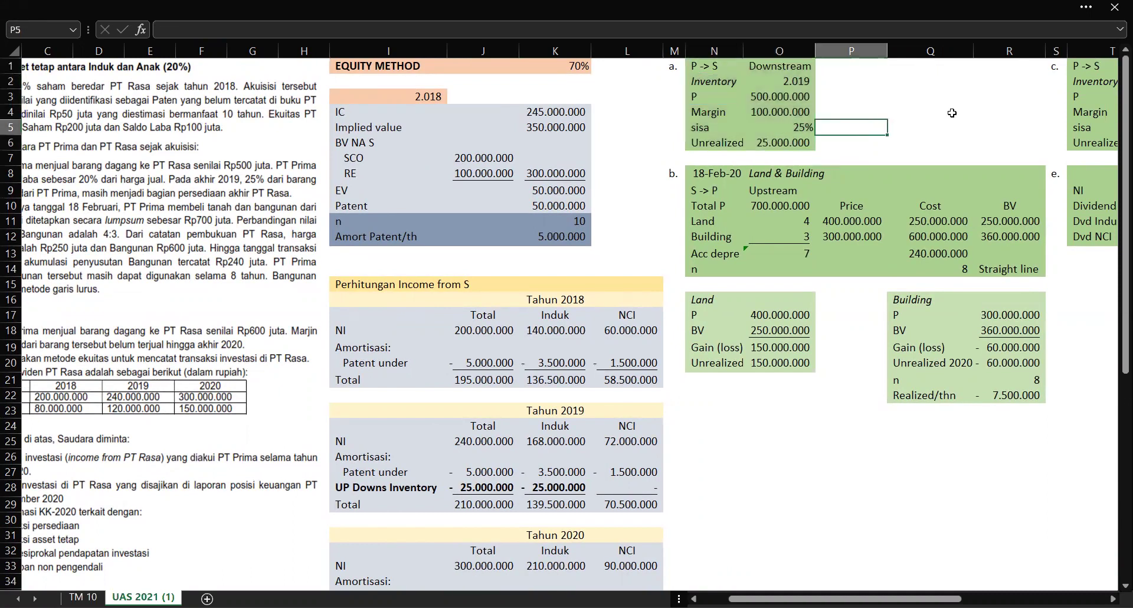
{"action": "left_click_drag", "start_coordinate": [1089, 67], "coordinate": [1011, 147]}
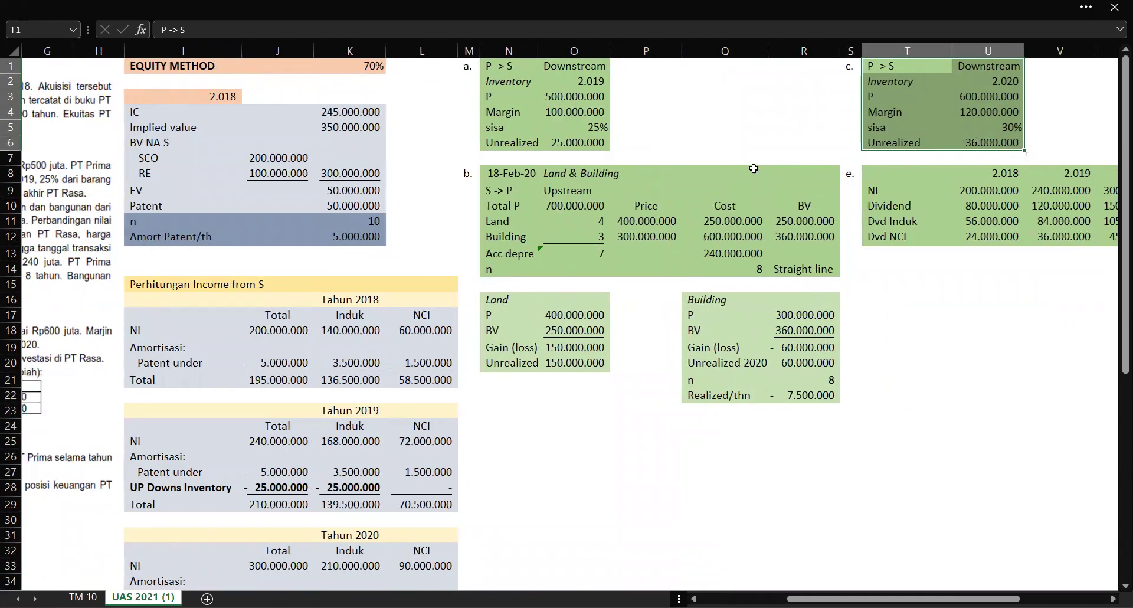
{"action": "left_click_drag", "start_coordinate": [495, 68], "coordinate": [591, 143]}
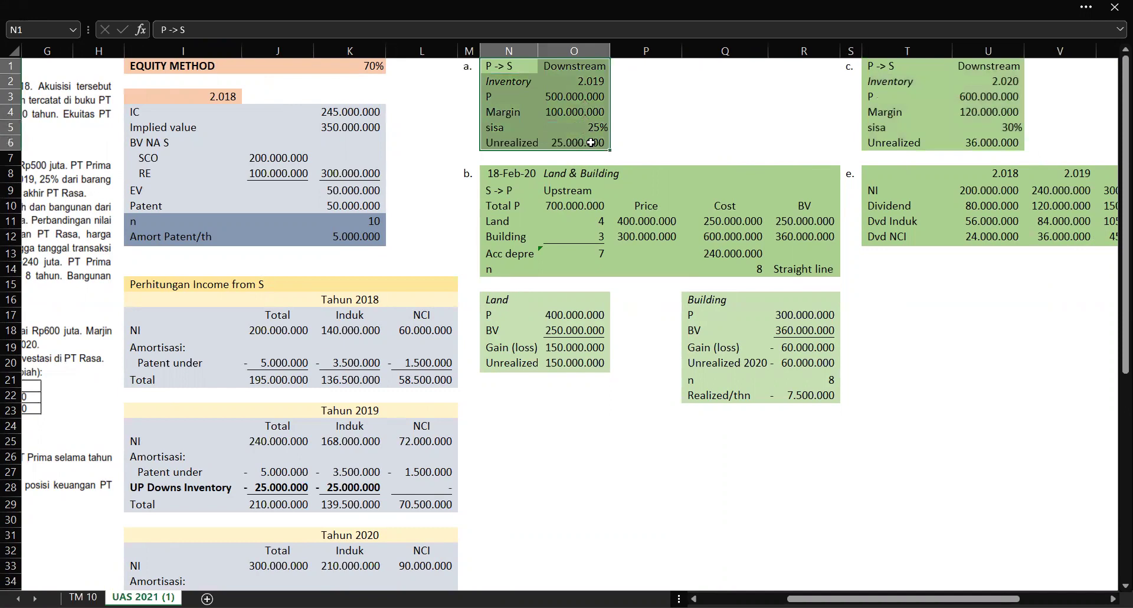
{"action": "left_click_drag", "start_coordinate": [873, 66], "coordinate": [995, 144]}
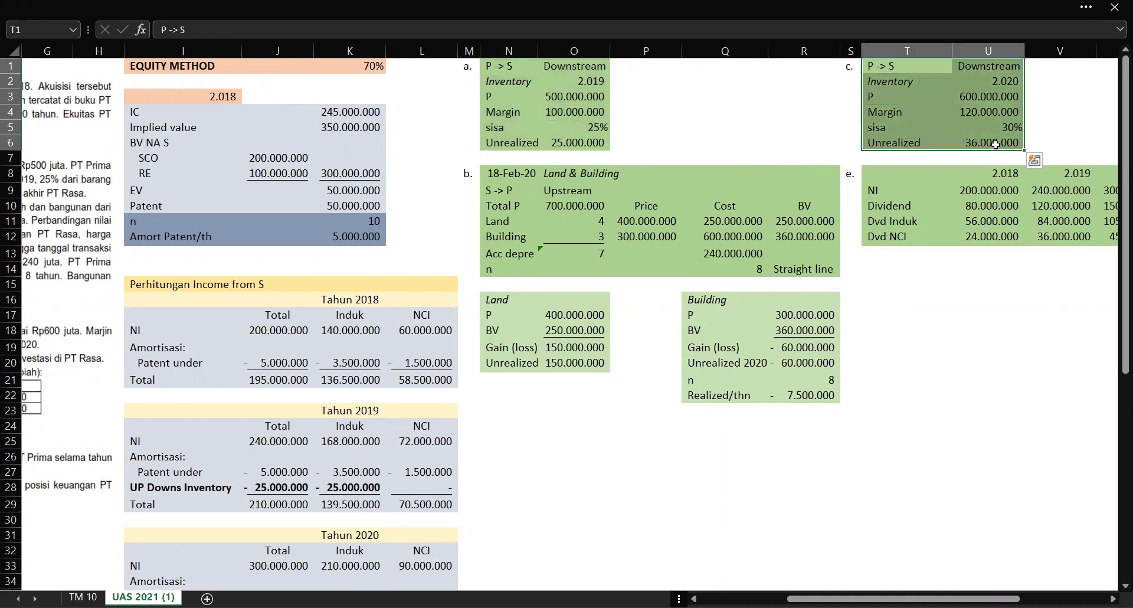
- Examine the Realized downs inven 2019 row of the Tahun 2020 block, including the Induk formula in K36
{"action": "scroll", "coordinate": [996, 144], "scroll_direction": "down", "scroll_amount": 6}
{"action": "scroll", "coordinate": [996, 144], "scroll_direction": "left", "scroll_amount": 3}
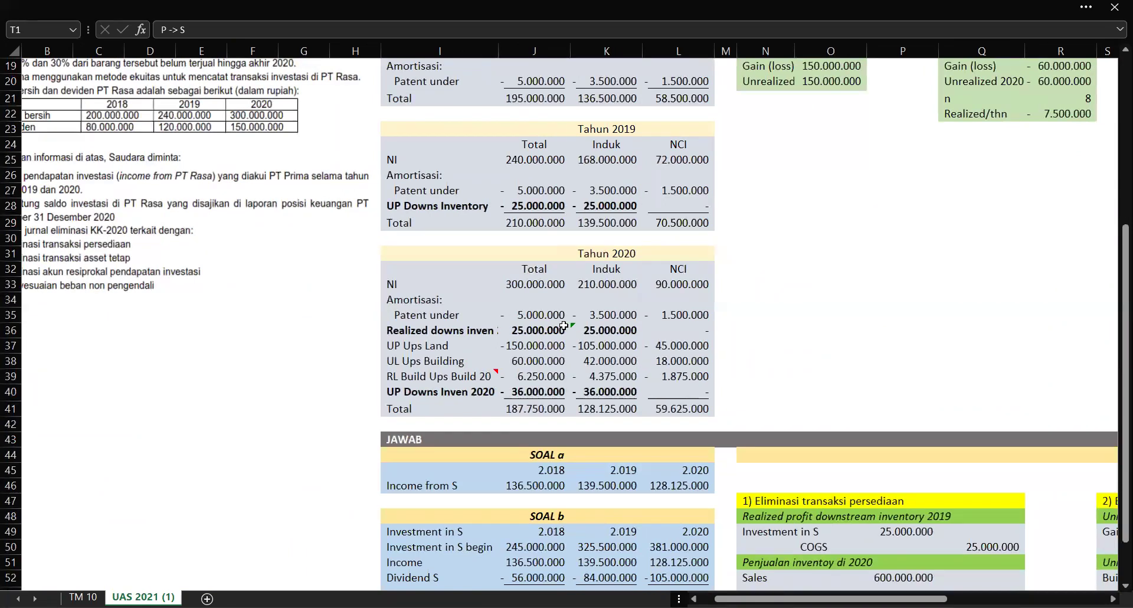
{"action": "left_click", "coordinate": [409, 330]}
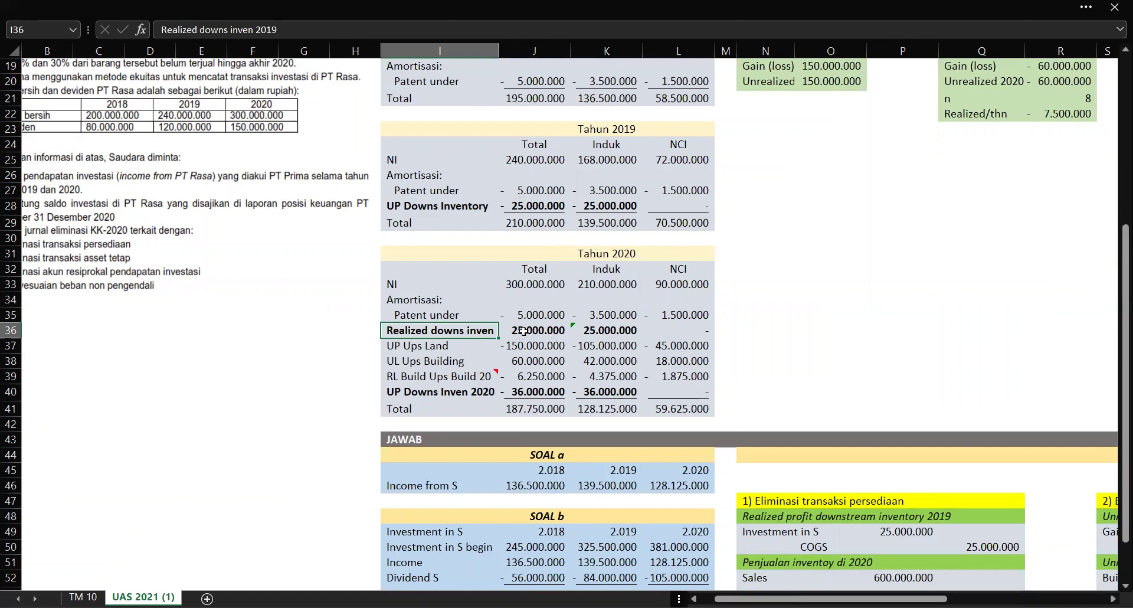
{"action": "left_click", "coordinate": [608, 331]}
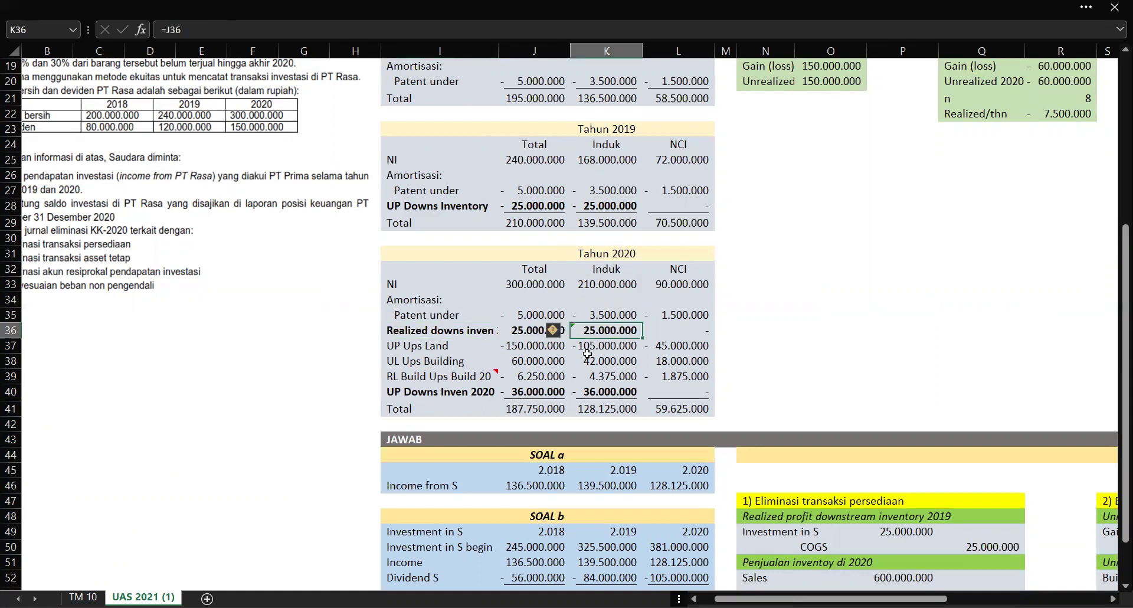
- Trace the UP Ups Land formula in J37 to the Land block in N16:O20, leaving the formula as it is
{"action": "left_click", "coordinate": [527, 345]}
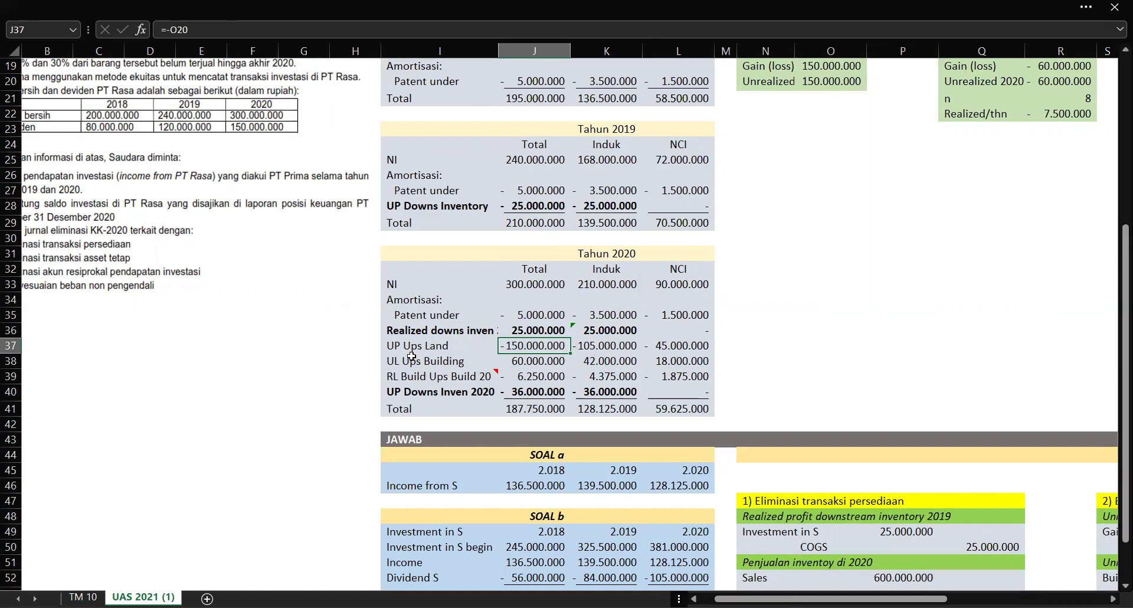
{"action": "left_click", "coordinate": [436, 345]}
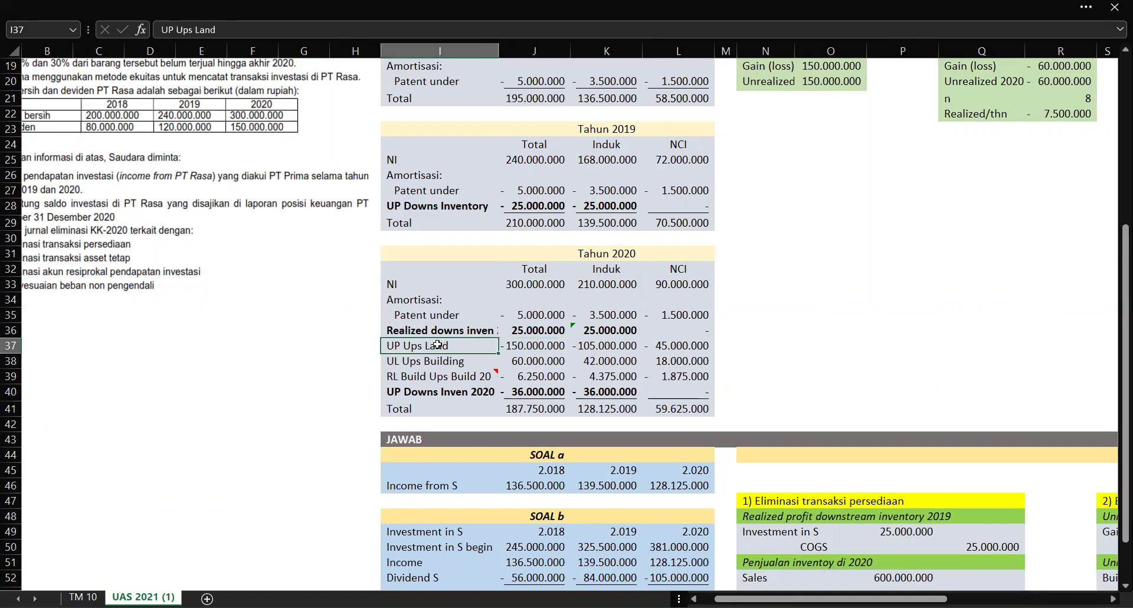
{"action": "left_click", "coordinate": [538, 347]}
{"action": "scroll", "coordinate": [539, 347], "scroll_direction": "up", "scroll_amount": 5}
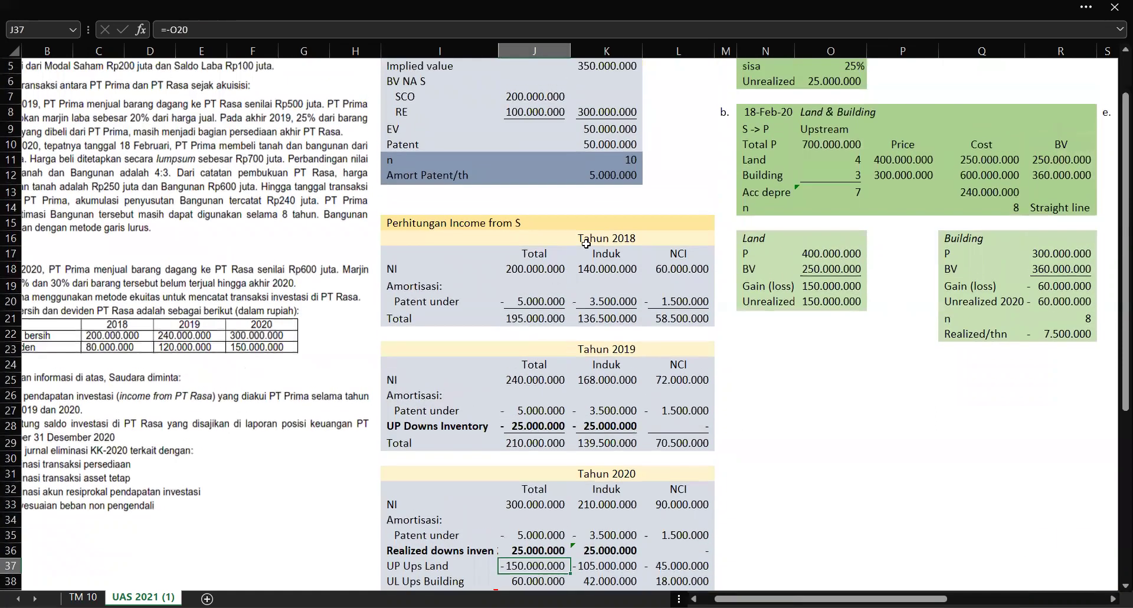
{"action": "double_click", "coordinate": [530, 565]}
{"action": "key", "text": "Escape"}
{"action": "left_click_drag", "start_coordinate": [762, 243], "coordinate": [829, 306]}
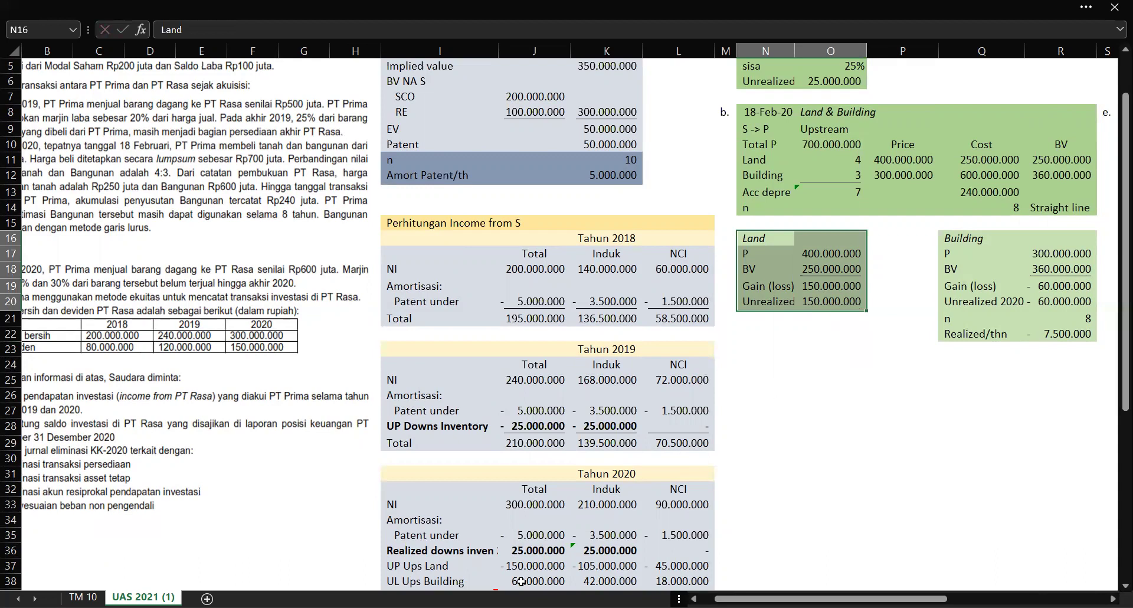
- Examine how the UP Ups Land amount is allocated between Induk and NCI in the K37 and L37 formulas
{"action": "left_click_drag", "start_coordinate": [614, 566], "coordinate": [673, 565]}
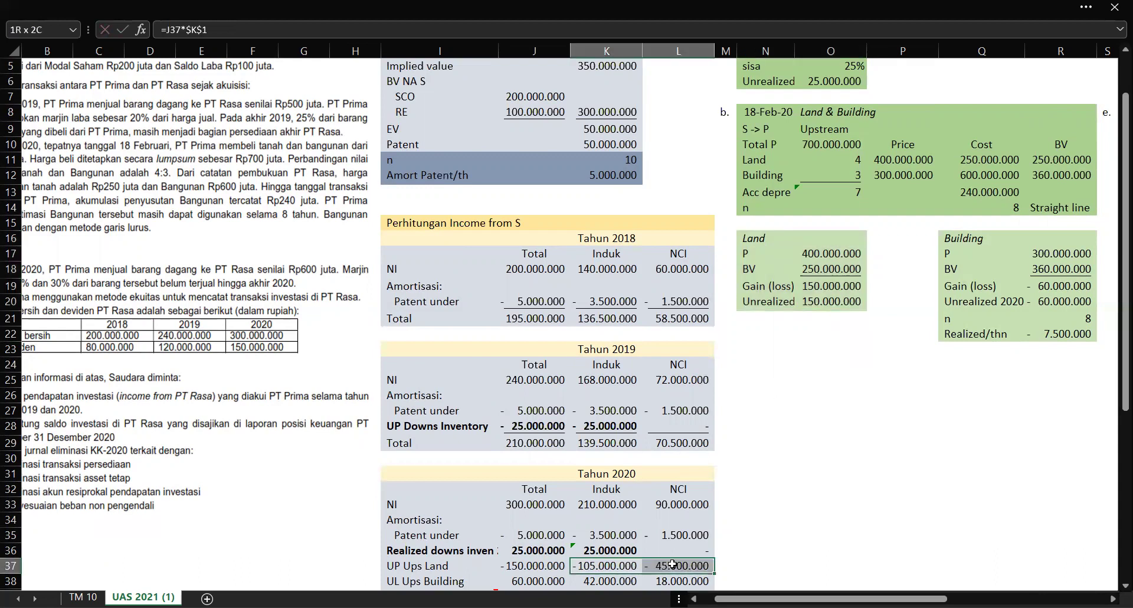
{"action": "left_click", "coordinate": [608, 566]}
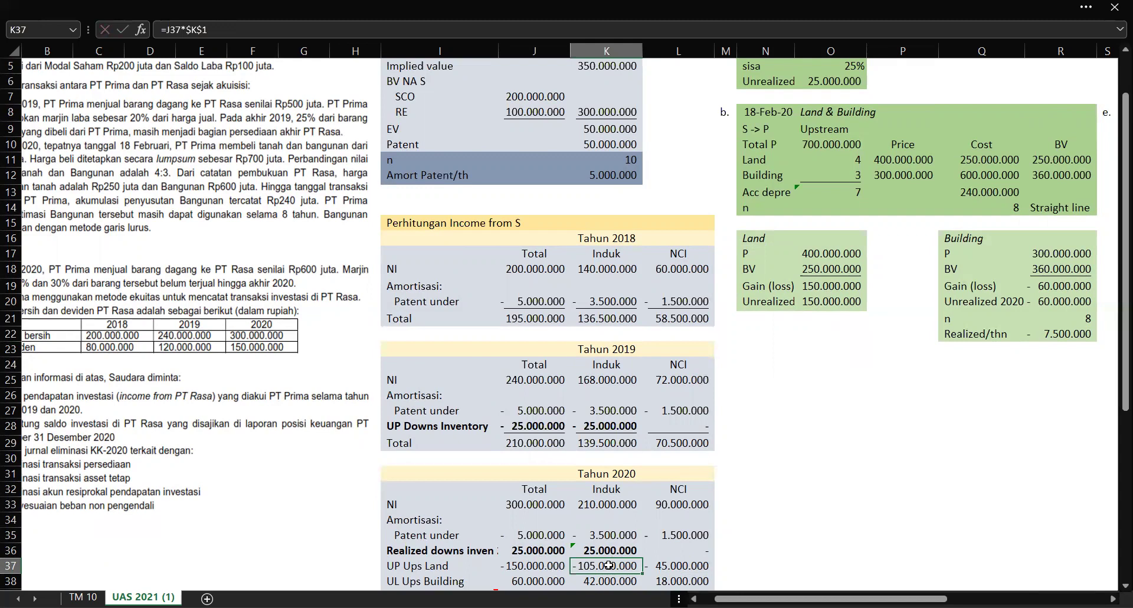
{"action": "scroll", "coordinate": [608, 565], "scroll_direction": "down", "scroll_amount": 4}
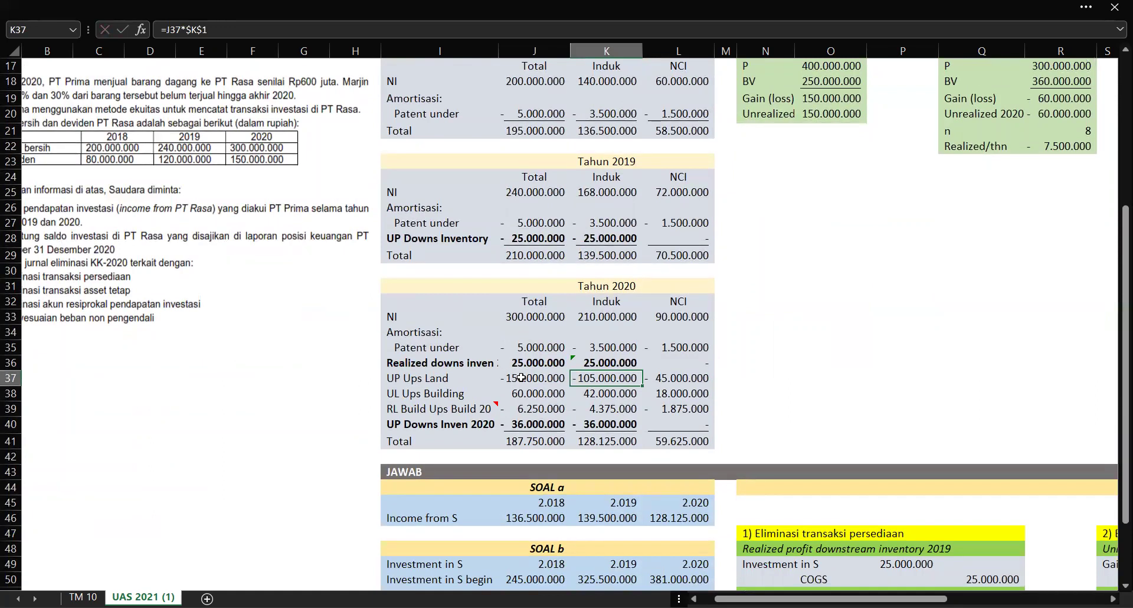
{"action": "left_click_drag", "start_coordinate": [522, 377], "coordinate": [664, 380]}
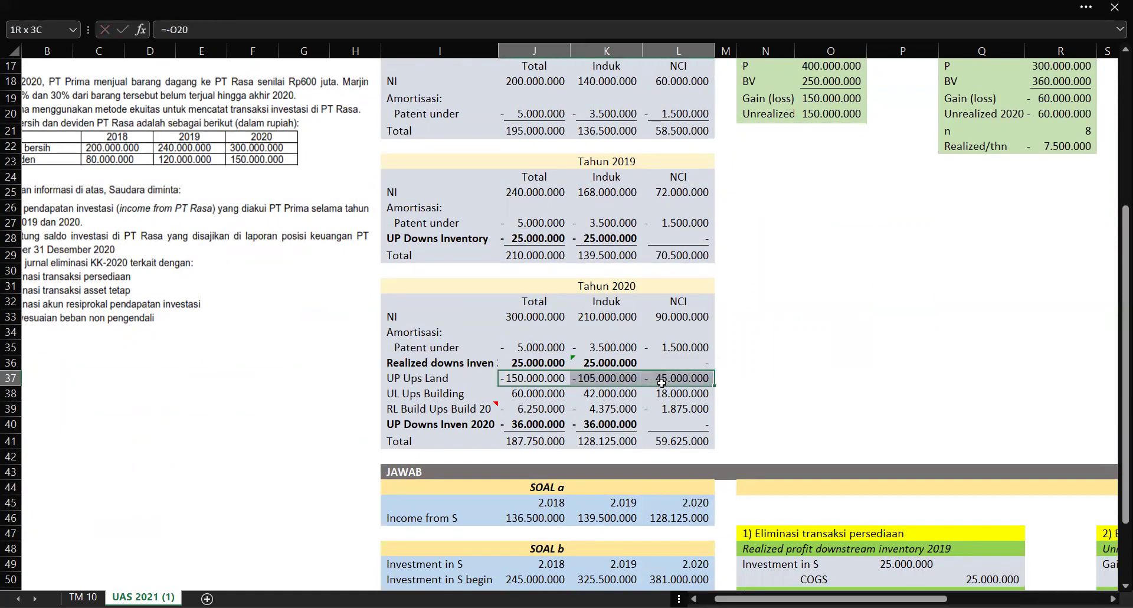
{"action": "left_click", "coordinate": [598, 376]}
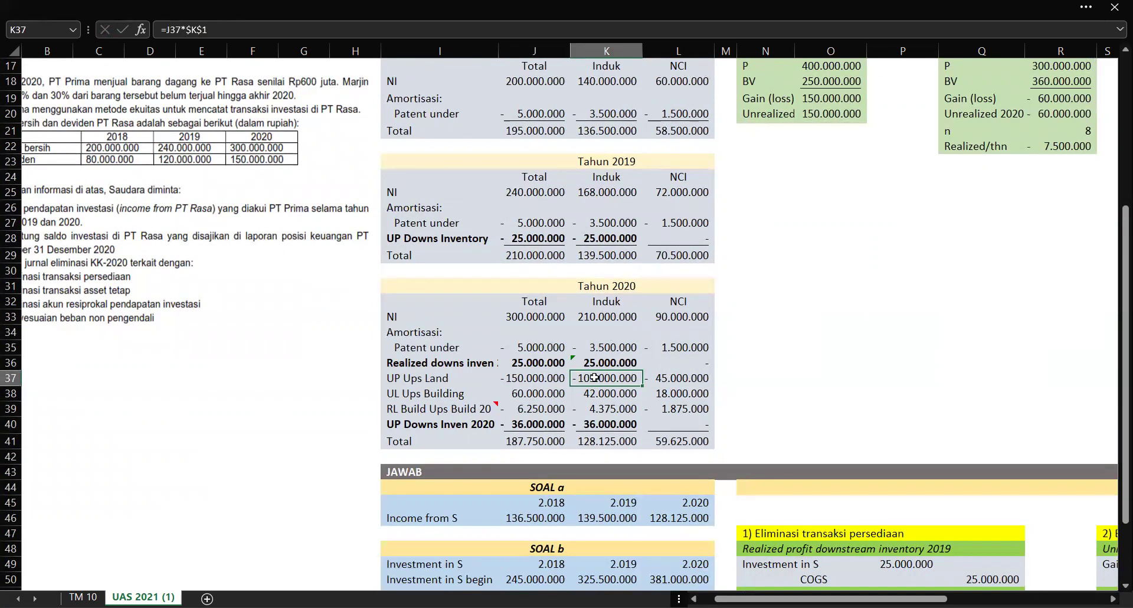
{"action": "left_click", "coordinate": [686, 378]}
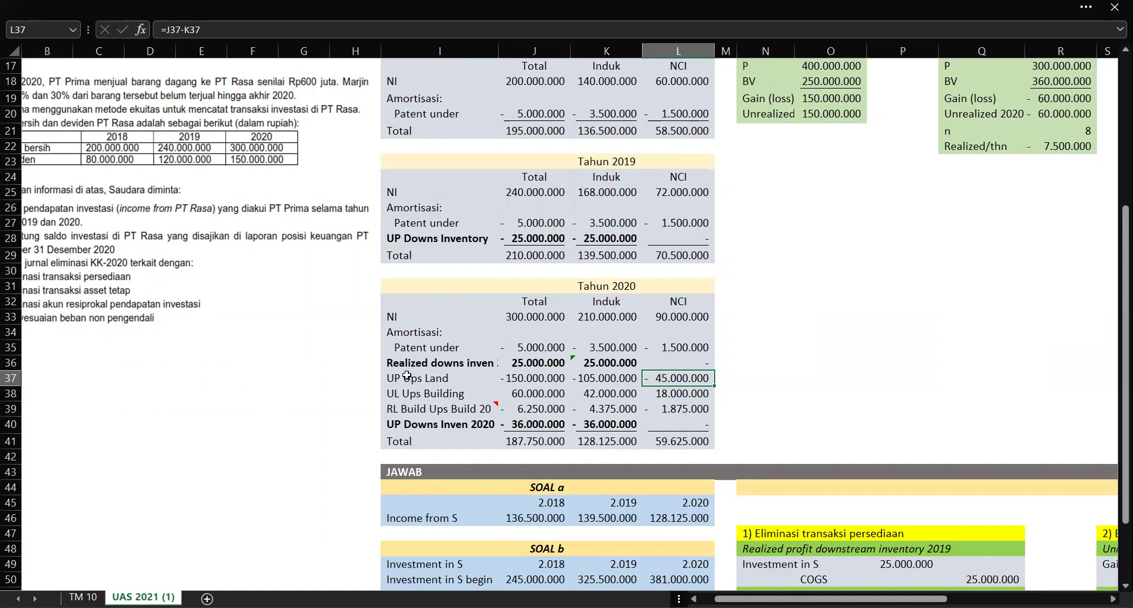
- Review the UL Ups Building row, including the Total formula in J38 and its allocation to Induk and NCI
{"action": "left_click", "coordinate": [413, 394]}
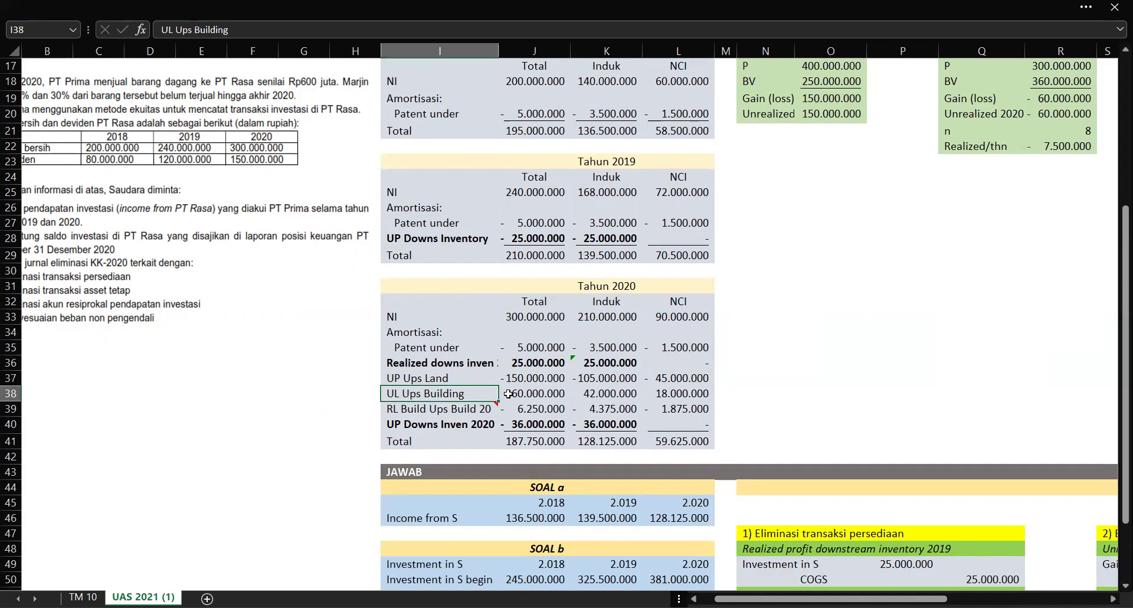
{"action": "left_click", "coordinate": [547, 394]}
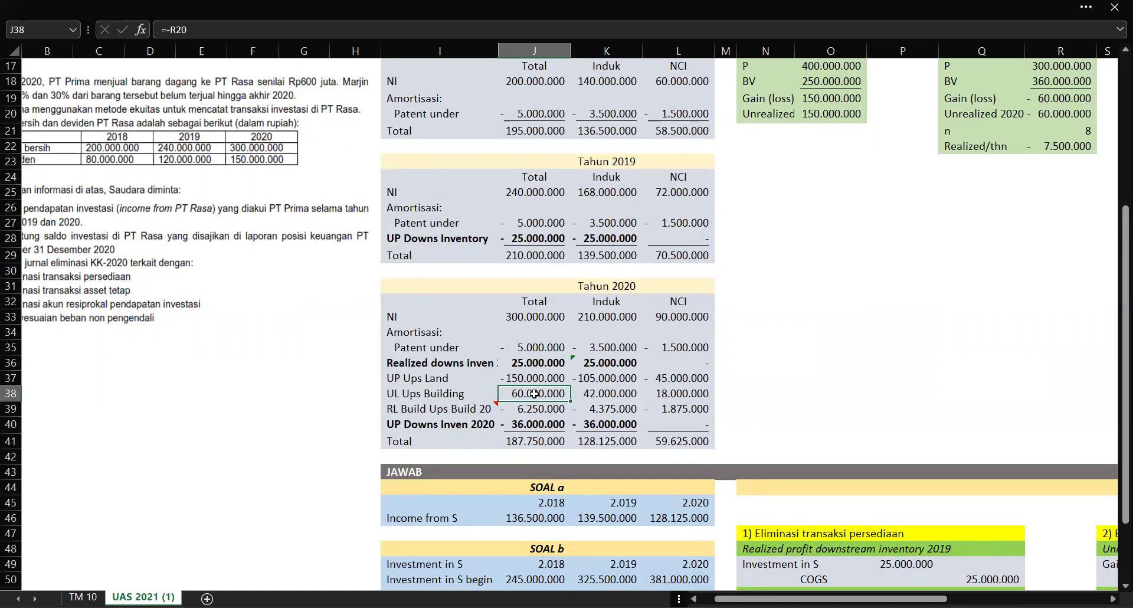
{"action": "left_click_drag", "start_coordinate": [550, 394], "coordinate": [679, 394]}
{"action": "left_click", "coordinate": [767, 377]}
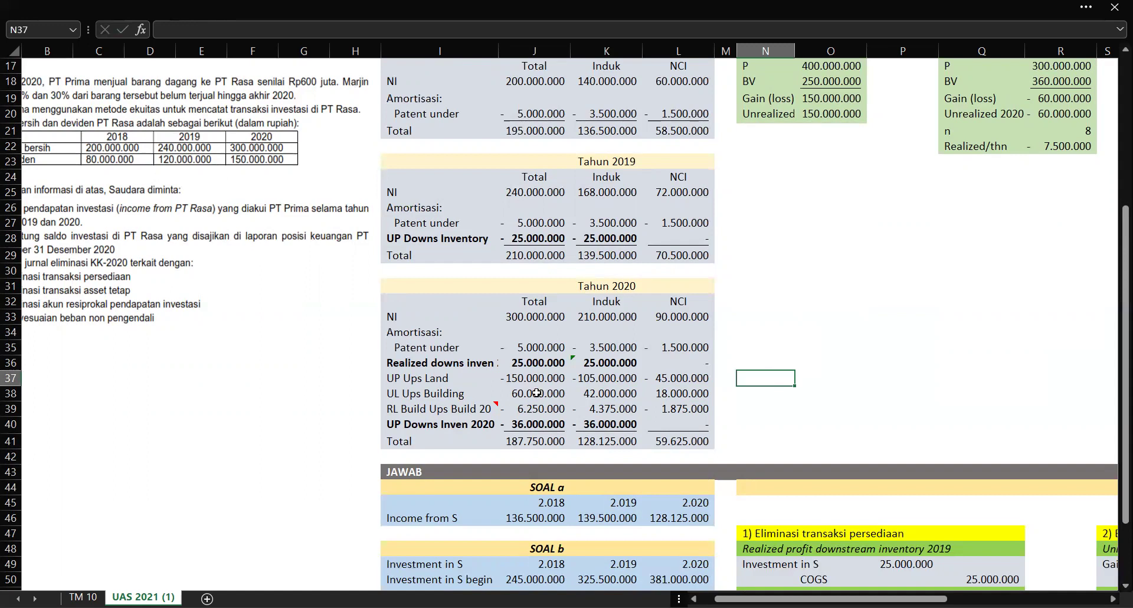
{"action": "left_click", "coordinate": [538, 393]}
{"action": "left_click_drag", "start_coordinate": [533, 393], "coordinate": [662, 394]}
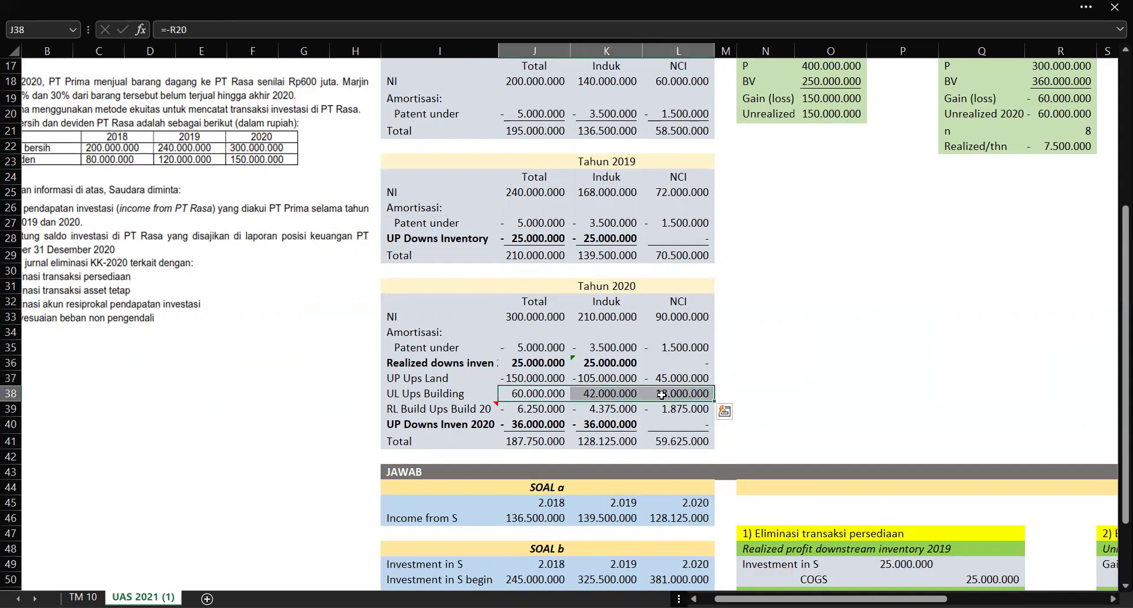
- Trace the RL Build Ups Build formula in J39 to the Building block in Q16:R22 and read the row label's cell note
{"action": "left_click", "coordinate": [565, 411]}
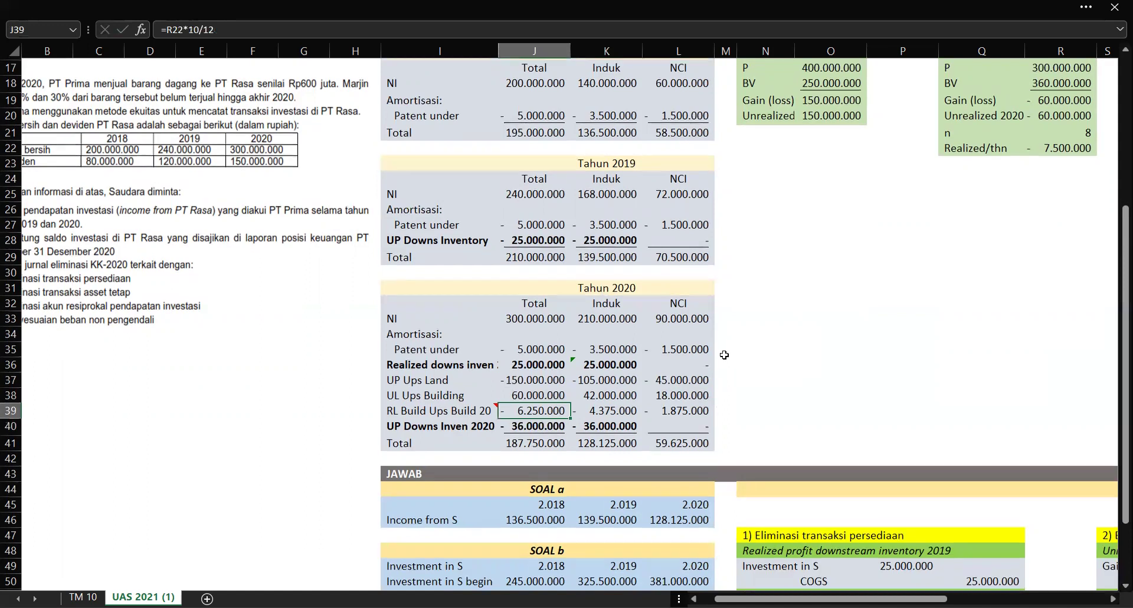
{"action": "scroll", "coordinate": [725, 355], "scroll_direction": "up", "scroll_amount": 1}
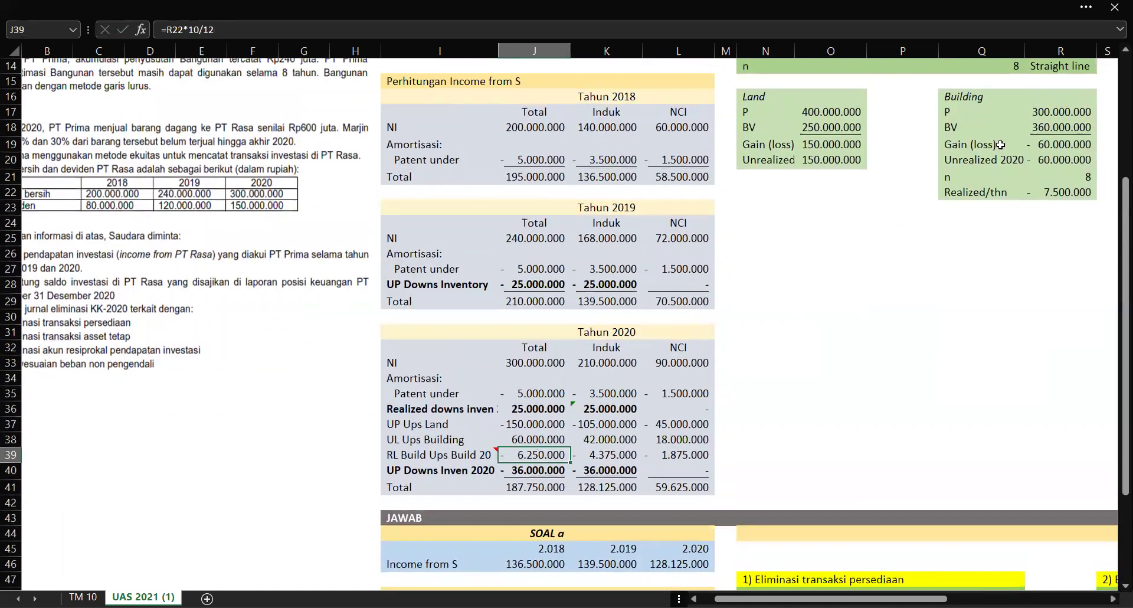
{"action": "left_click_drag", "start_coordinate": [968, 96], "coordinate": [1065, 193]}
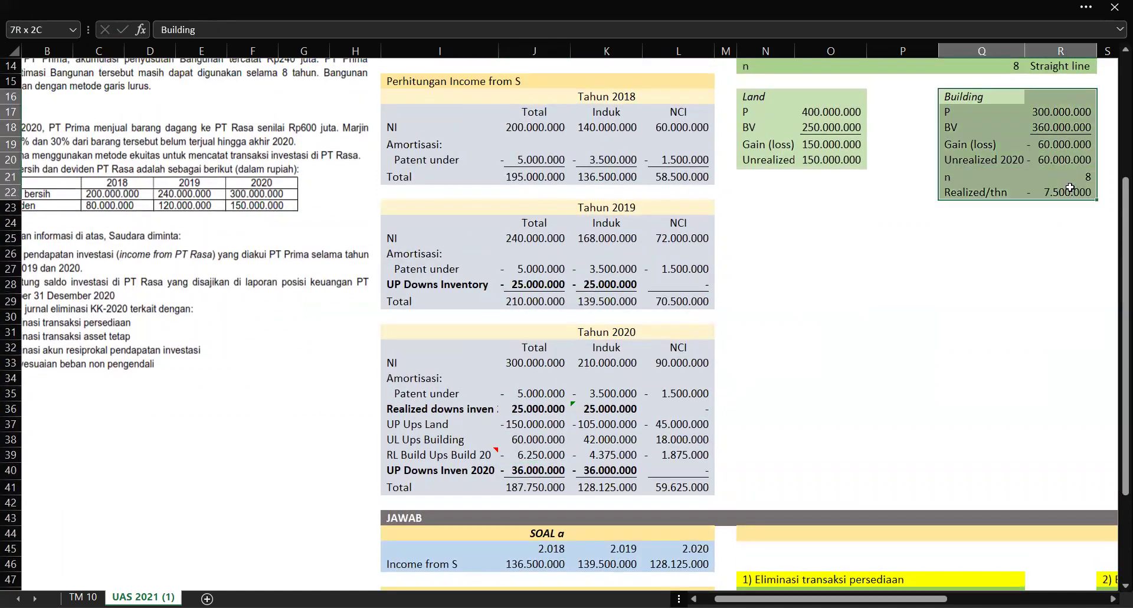
{"action": "left_click", "coordinate": [891, 334]}
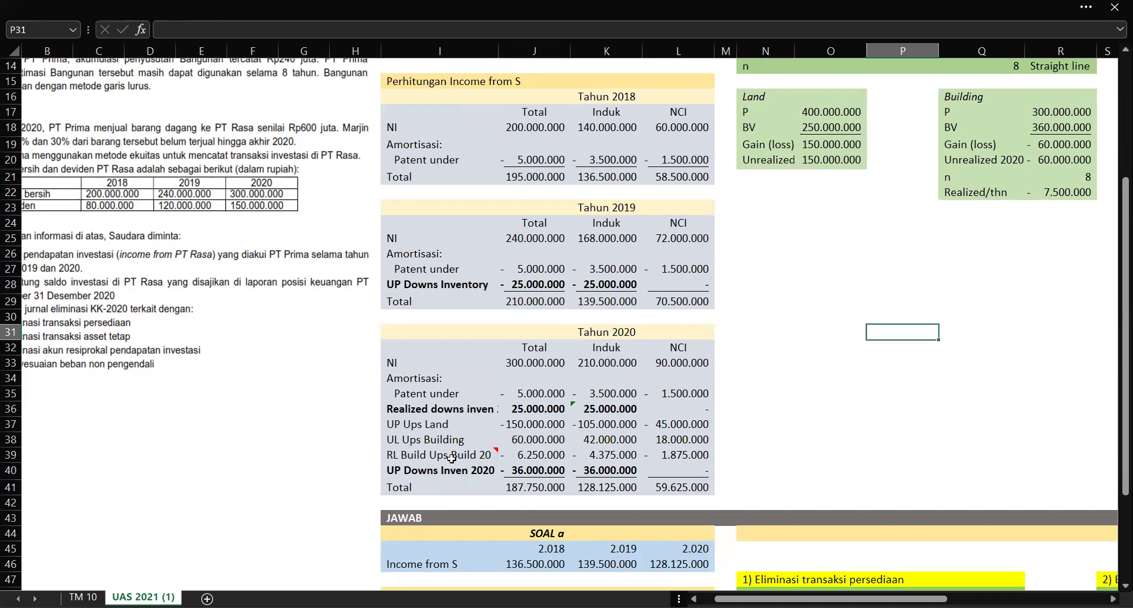
{"action": "mouse_move", "coordinate": [451, 459]}
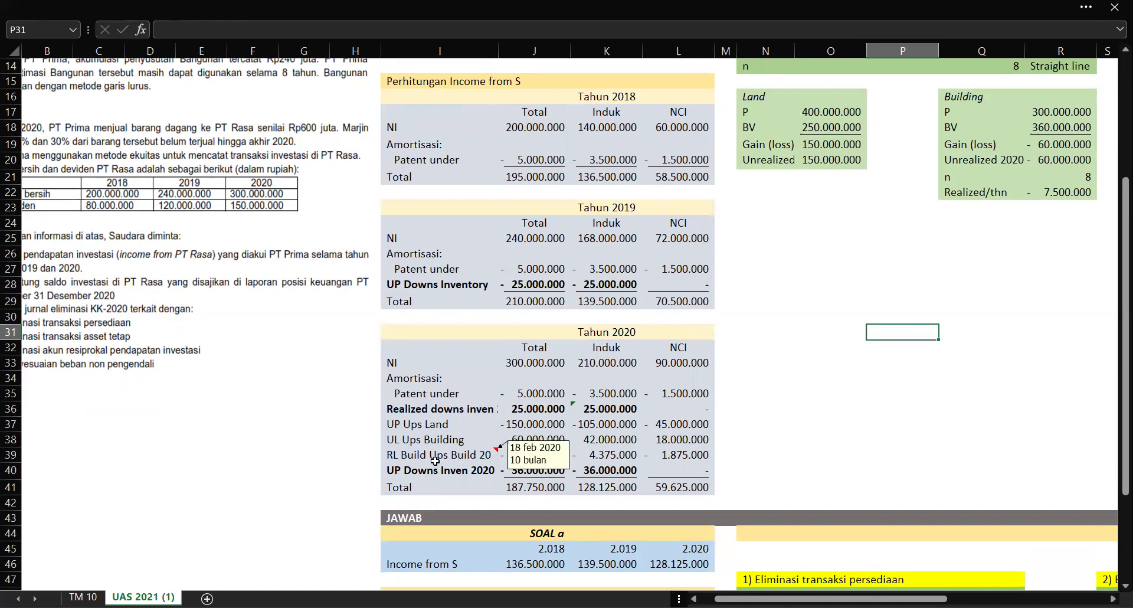
- Shorten the row label in I39 to "RL Ups Build 20"
{"action": "left_click", "coordinate": [418, 454]}
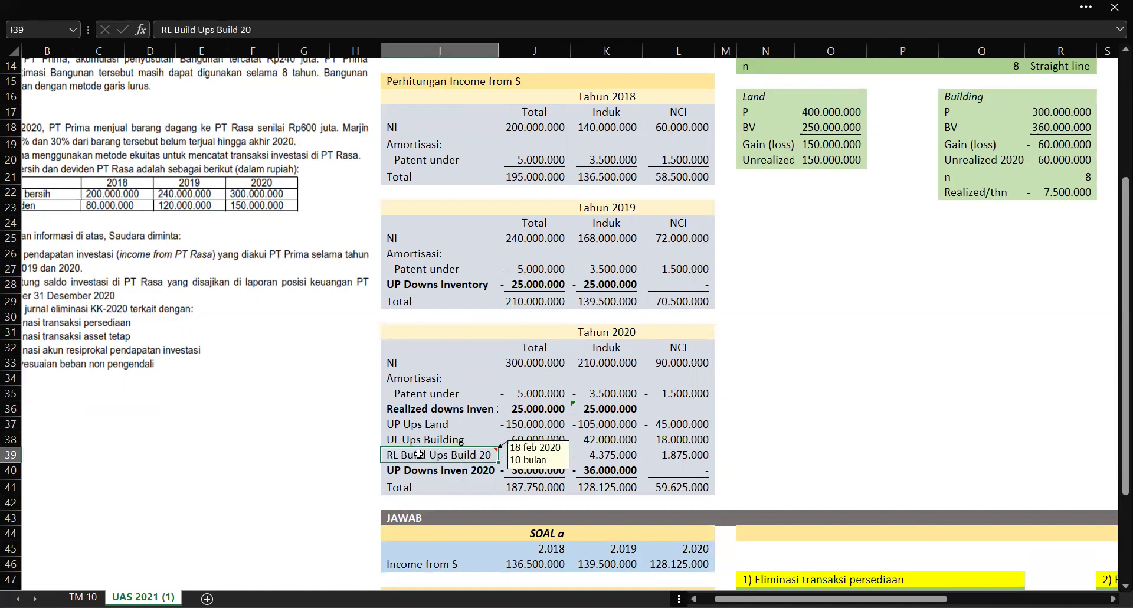
{"action": "left_click", "coordinate": [197, 32]}
{"action": "key", "text": "BackSpace"}
{"action": "key", "text": "BackSpace"}
{"action": "key", "text": "BackSpace"}
{"action": "key", "text": "BackSpace"}
{"action": "key", "text": "BackSpace"}
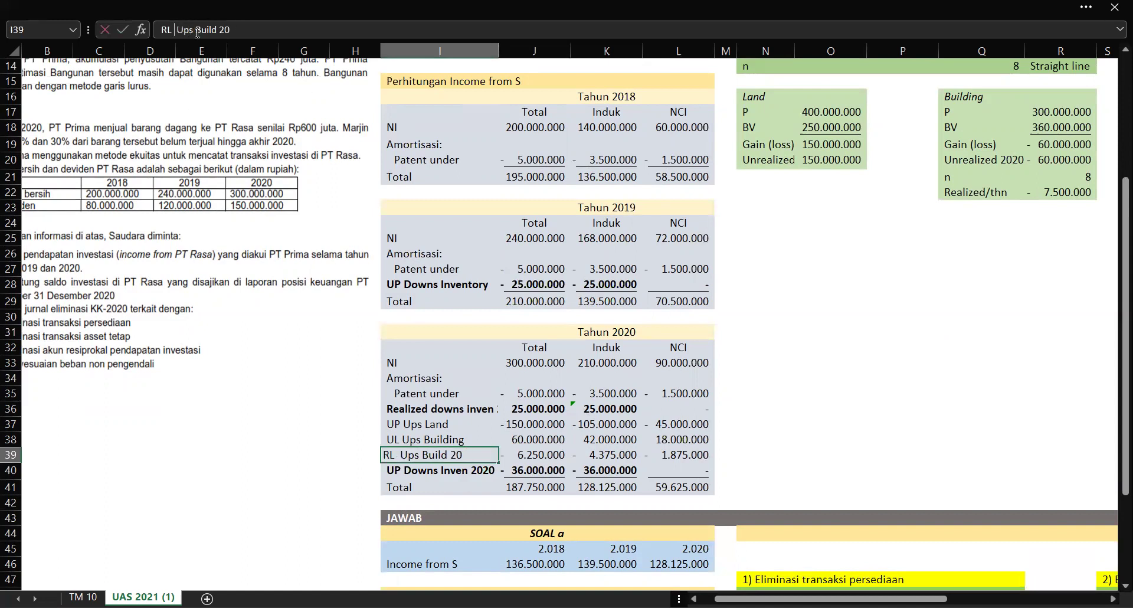
{"action": "key", "text": "BackSpace"}
{"action": "key", "text": "Return"}
{"action": "left_click", "coordinate": [458, 457]}
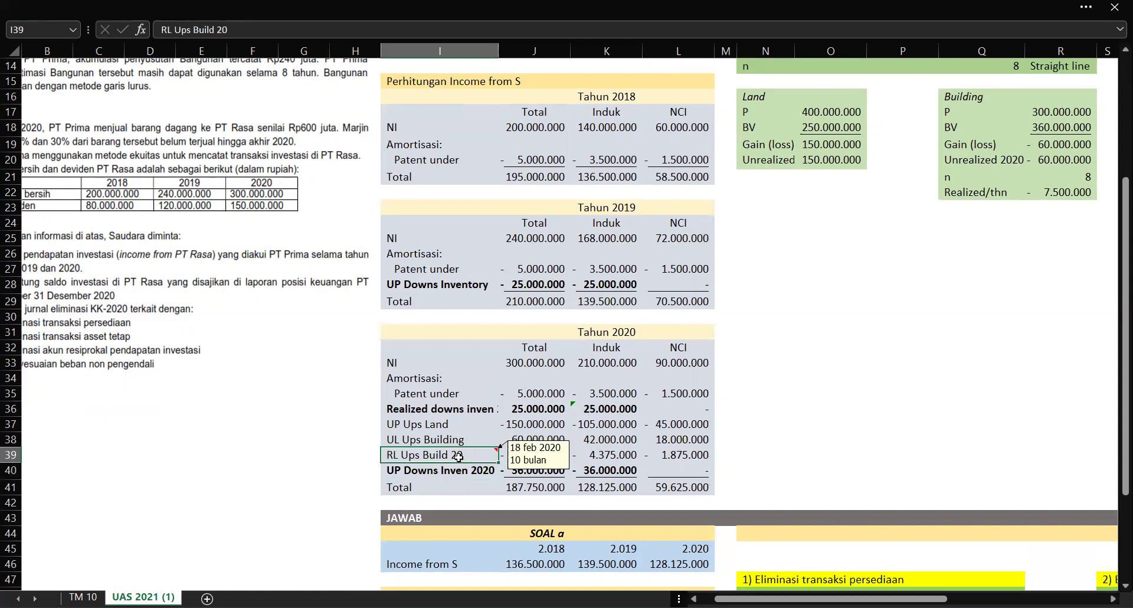
{"action": "left_click", "coordinate": [818, 453]}
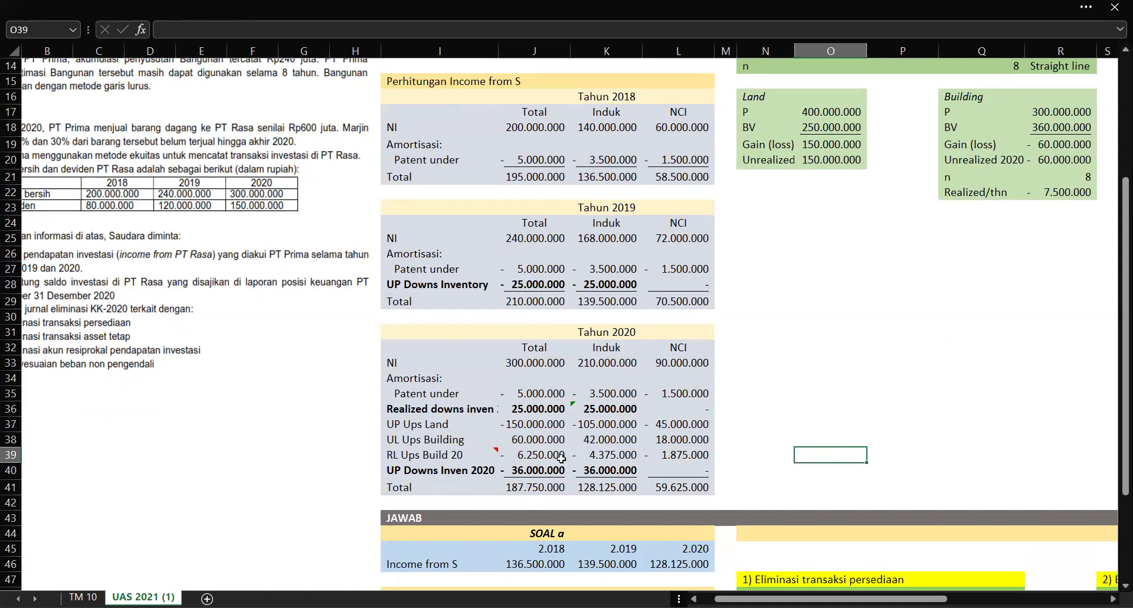
- Check the ten-month proration in the J39 formula against the Land & Building sale date in N8, leaving the formula as it is
{"action": "left_click", "coordinate": [521, 459]}
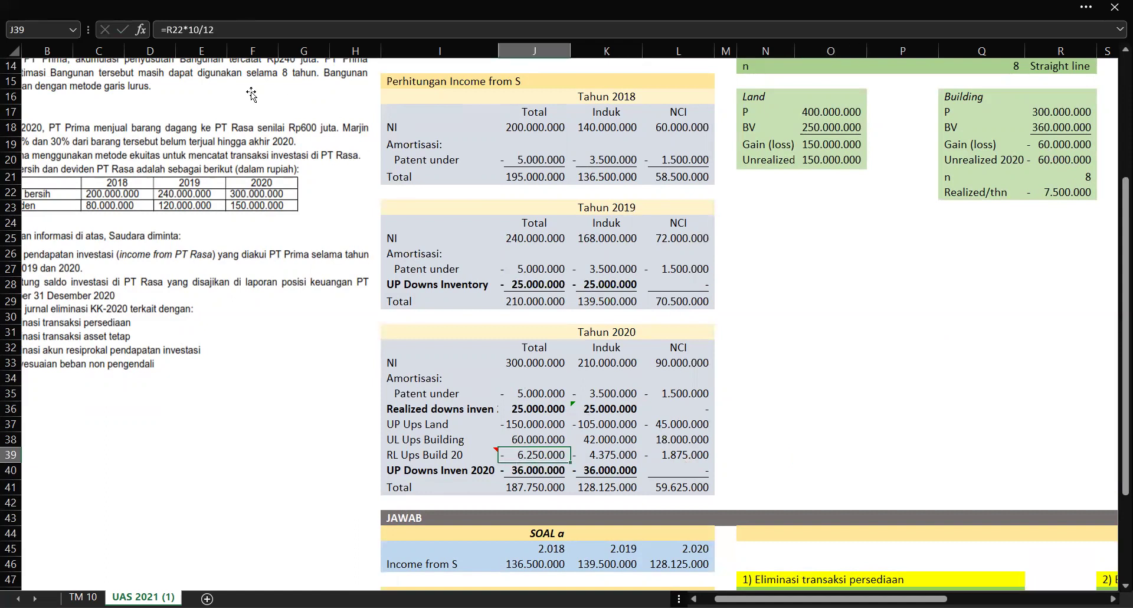
{"action": "scroll", "coordinate": [949, 96], "scroll_direction": "up", "scroll_amount": 3}
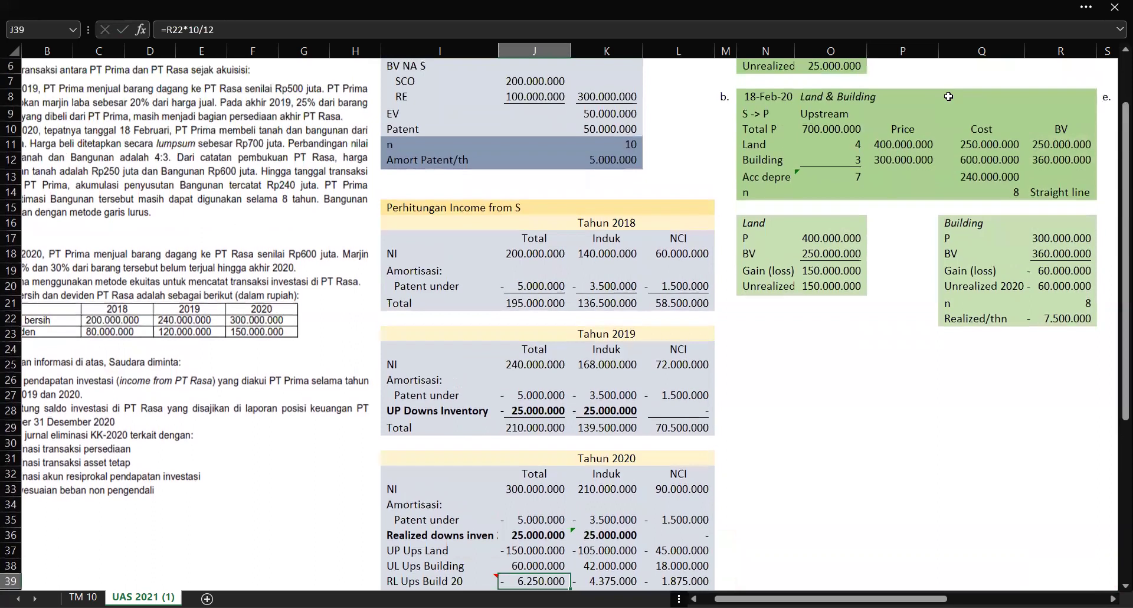
{"action": "left_click", "coordinate": [765, 96]}
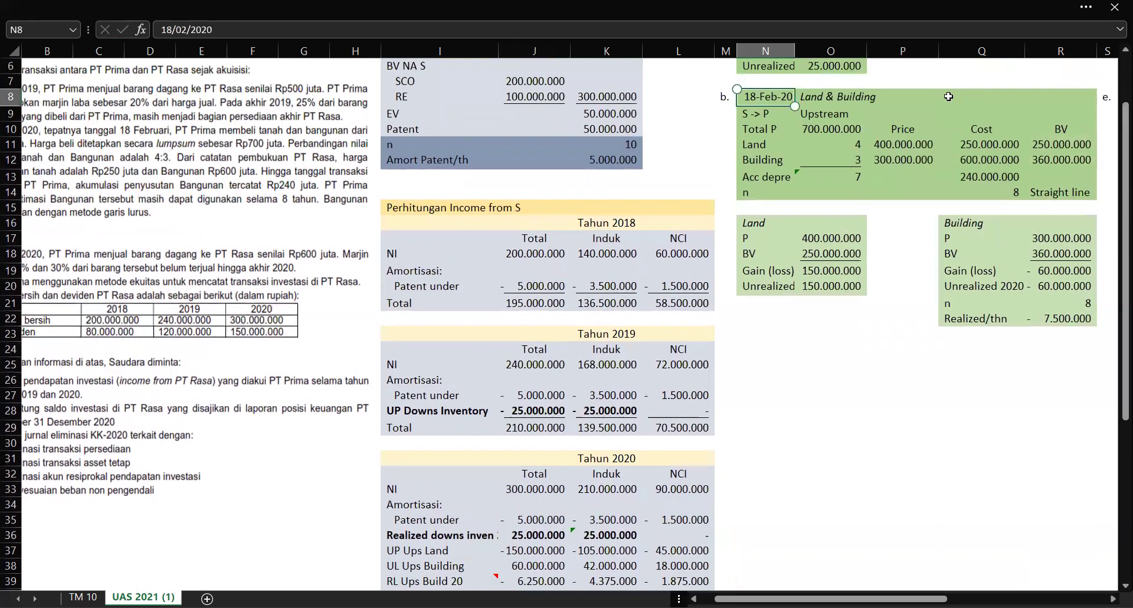
{"action": "scroll", "coordinate": [949, 96], "scroll_direction": "down", "scroll_amount": 5}
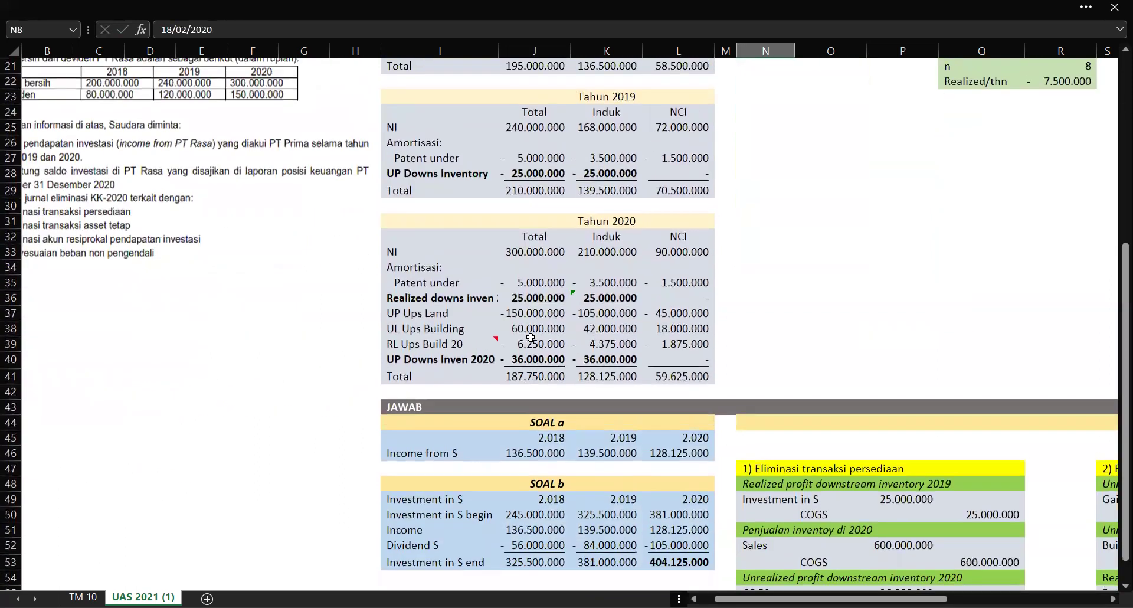
{"action": "left_click", "coordinate": [530, 337]}
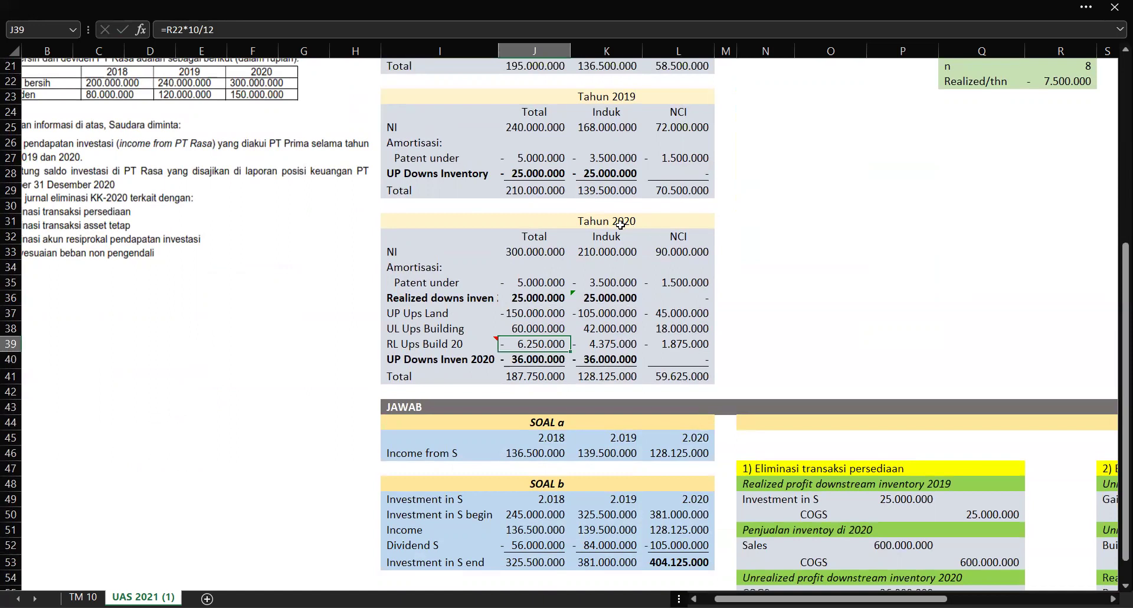
{"action": "key", "text": "F2"}
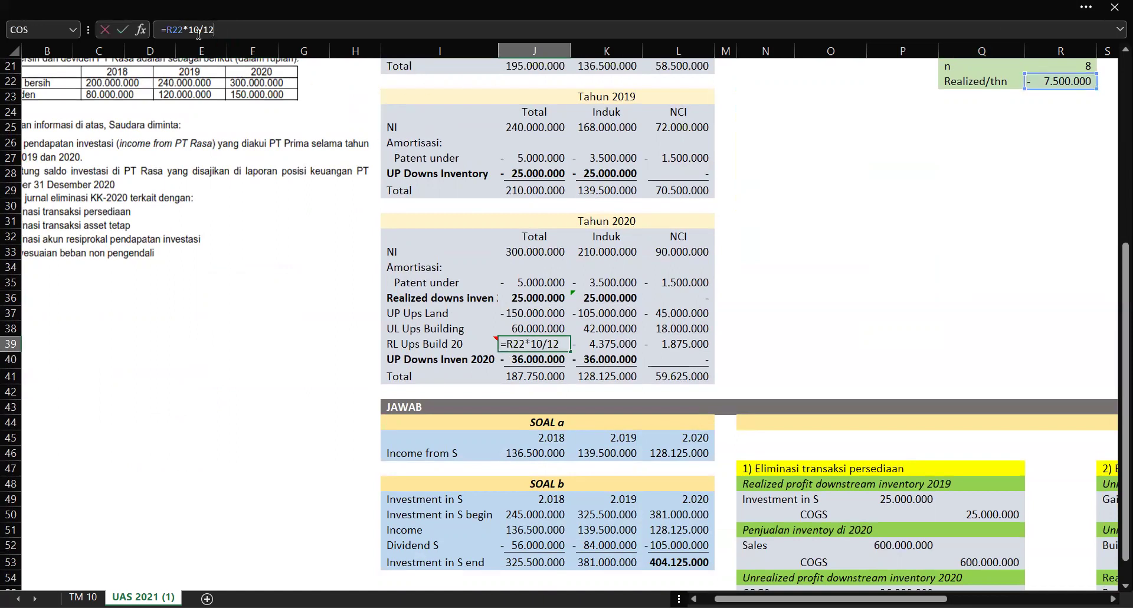
{"action": "key", "text": "Tab"}
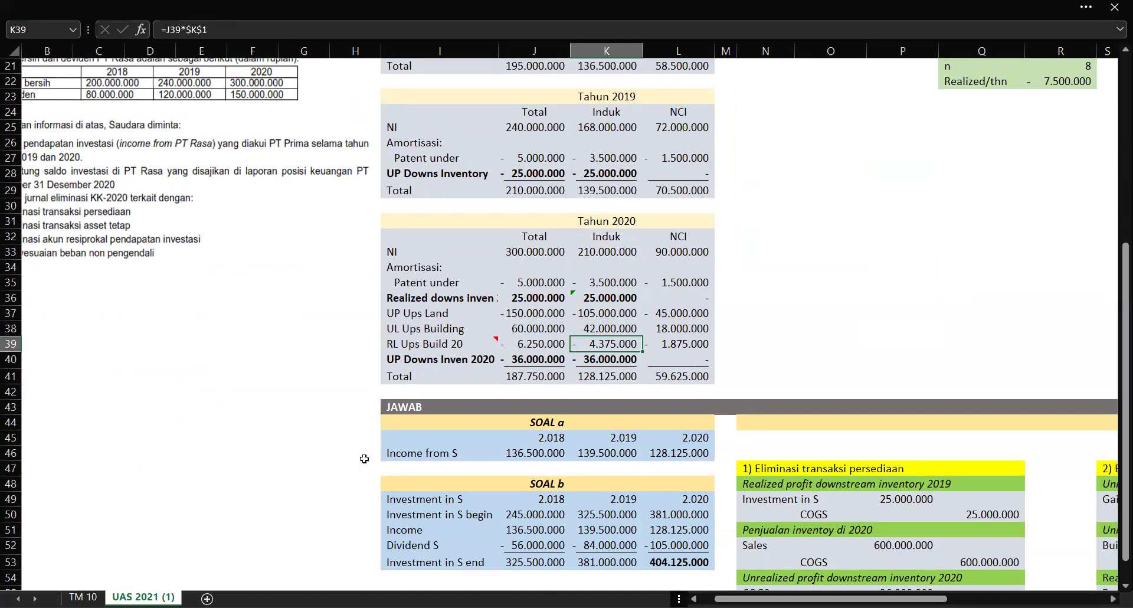
- Examine how the RL Ups Build 20 amount is allocated between Induk and NCI in K39:L39
{"action": "left_click", "coordinate": [534, 347]}
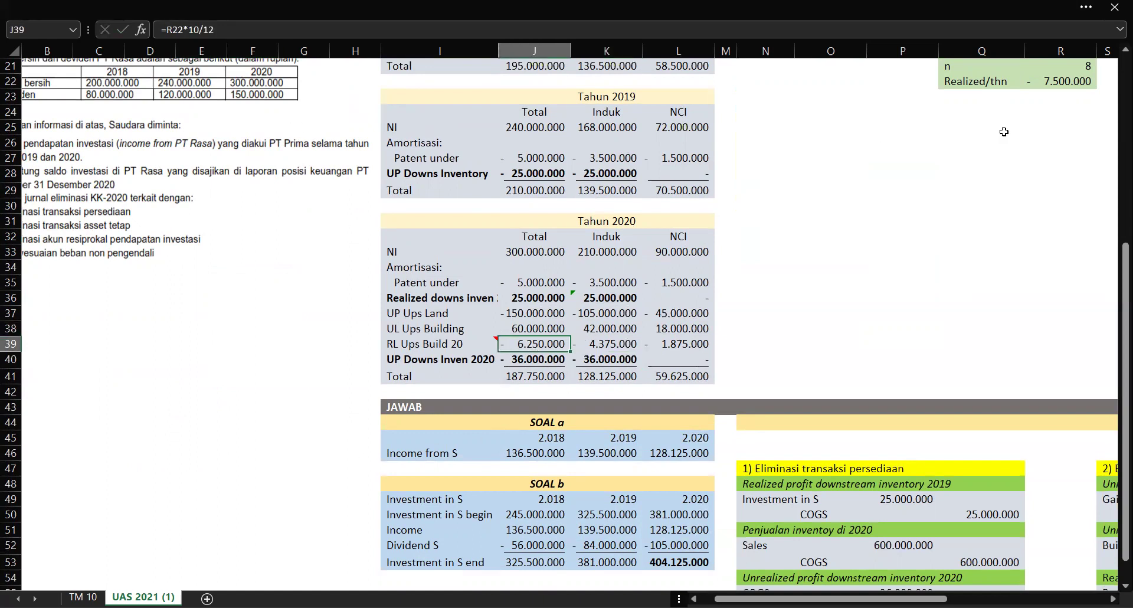
{"action": "key", "text": "Down"}
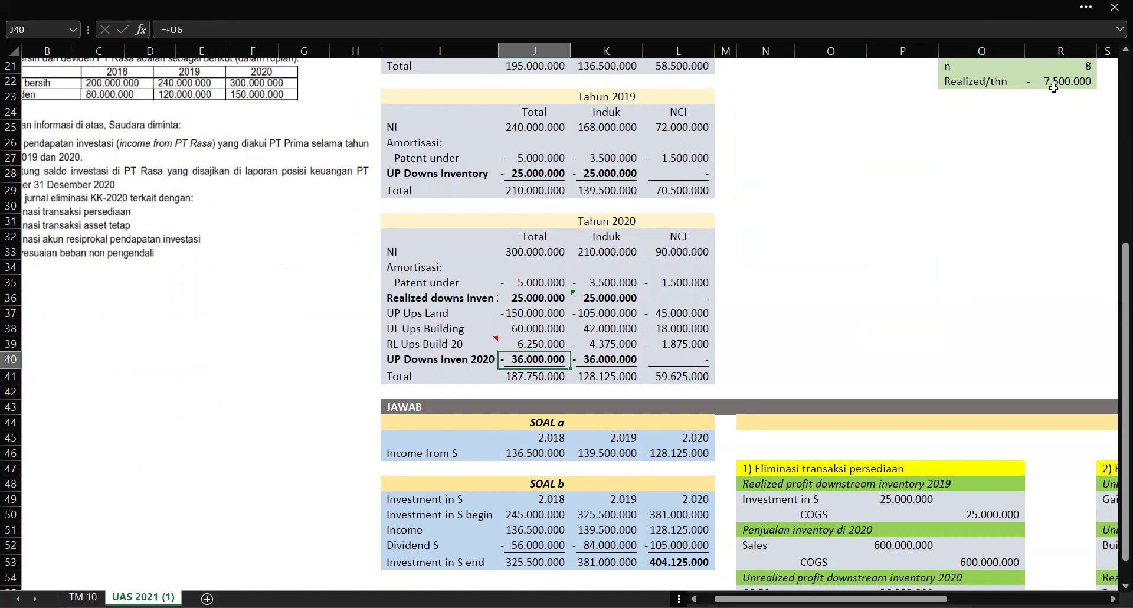
{"action": "key", "text": "Up"}
{"action": "key", "text": "Right"}
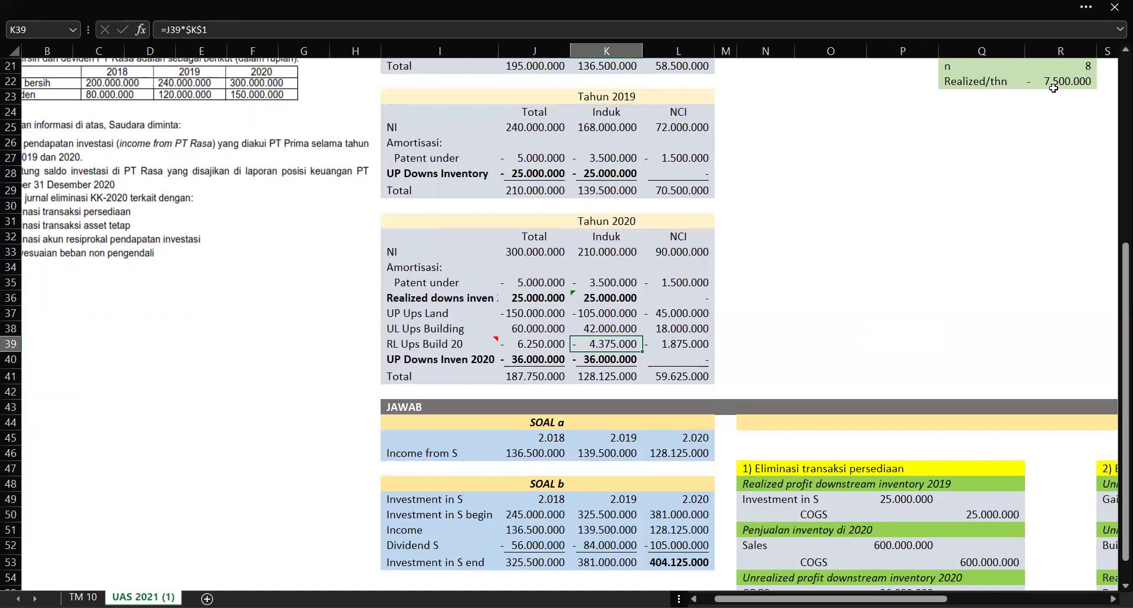
{"action": "key", "text": "shift+Right"}
{"action": "key", "text": "ctrl+v"}
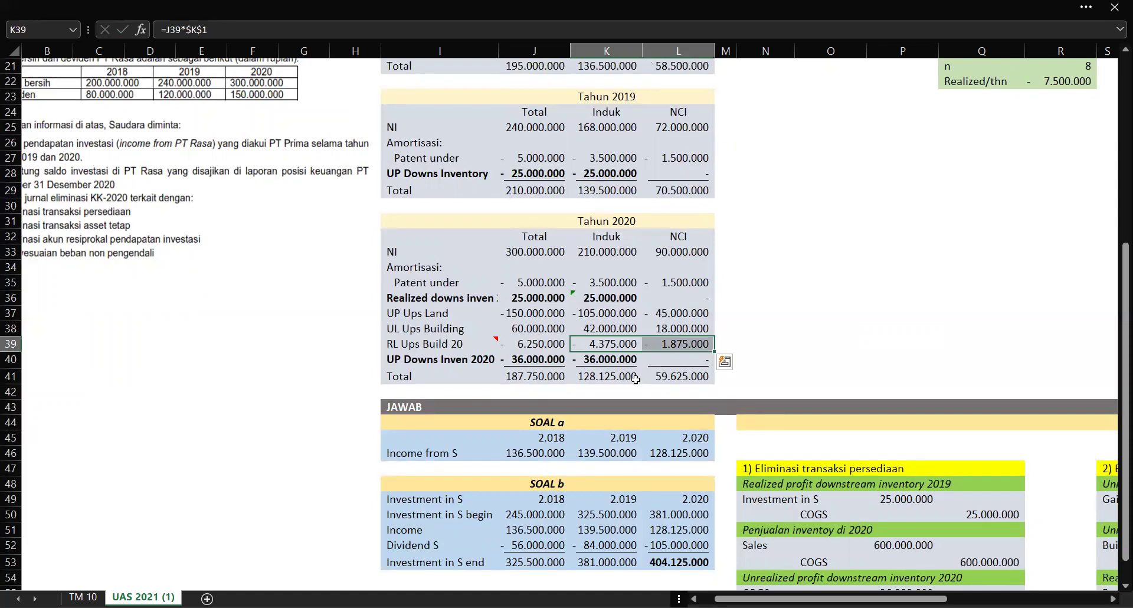
- Trace the UP Downs Inven 2020 amount in J40 to the 2020 inventory block in column U and review its Induk share
{"action": "left_click", "coordinate": [432, 365]}
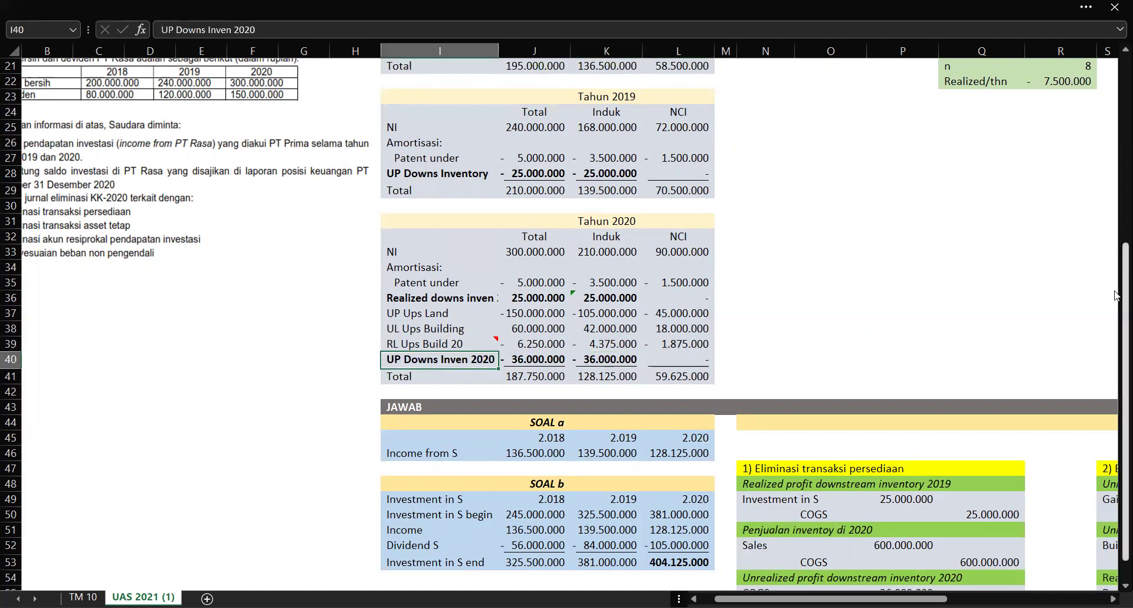
{"action": "left_click_drag", "start_coordinate": [1117, 296], "coordinate": [1117, 69]}
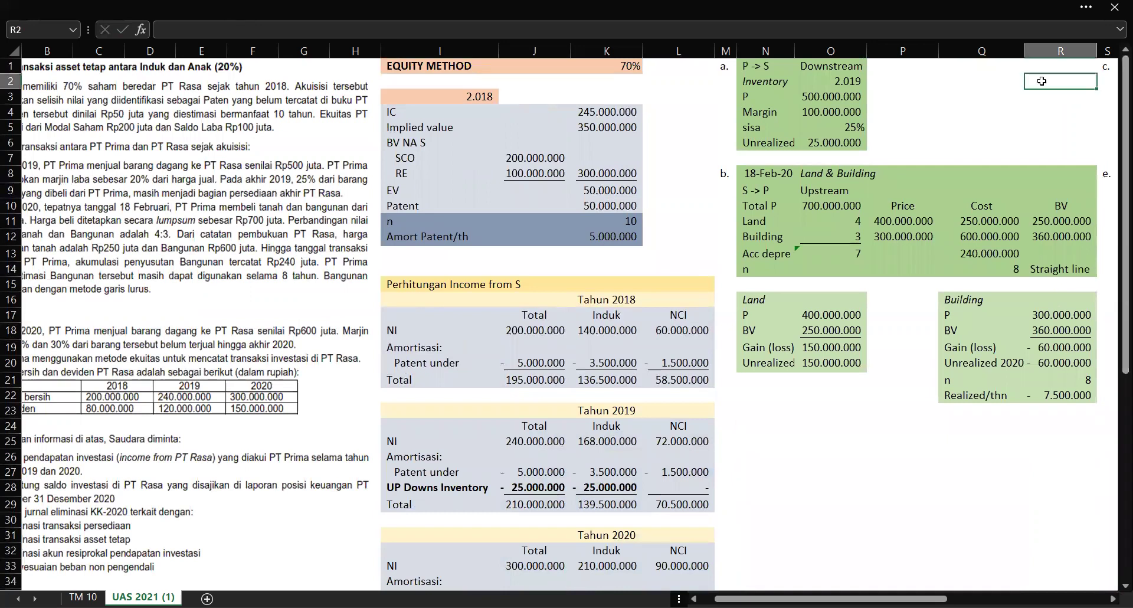
{"action": "scroll", "coordinate": [1003, 177], "scroll_direction": "right", "scroll_amount": 3}
{"action": "left_click", "coordinate": [1050, 68]}
{"action": "scroll", "coordinate": [1042, 81], "scroll_direction": "down", "scroll_amount": 6}
{"action": "scroll", "coordinate": [1042, 81], "scroll_direction": "left", "scroll_amount": 3}
{"action": "scroll", "coordinate": [1042, 81], "scroll_direction": "left", "scroll_amount": 1}
{"action": "scroll", "coordinate": [1042, 81], "scroll_direction": "down", "scroll_amount": 2}
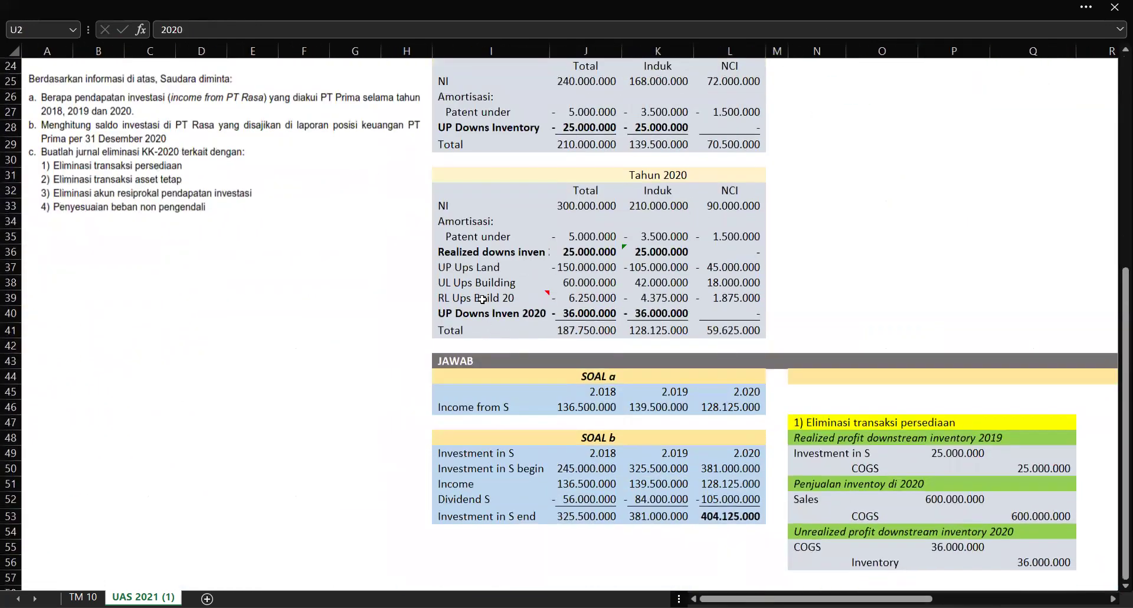
{"action": "left_click", "coordinate": [580, 312]}
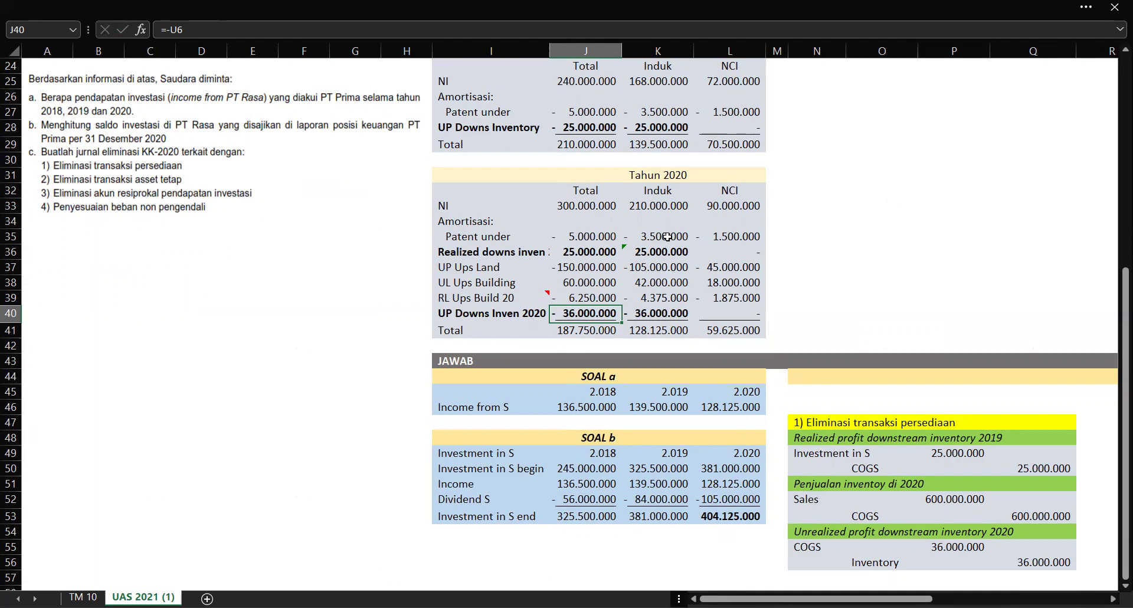
{"action": "left_click", "coordinate": [635, 312]}
- Review the 2020 Total row in J41:L41 and compare its Induk amount with the Income from S answers under SOAL a
{"action": "left_click_drag", "start_coordinate": [566, 331], "coordinate": [732, 330]}
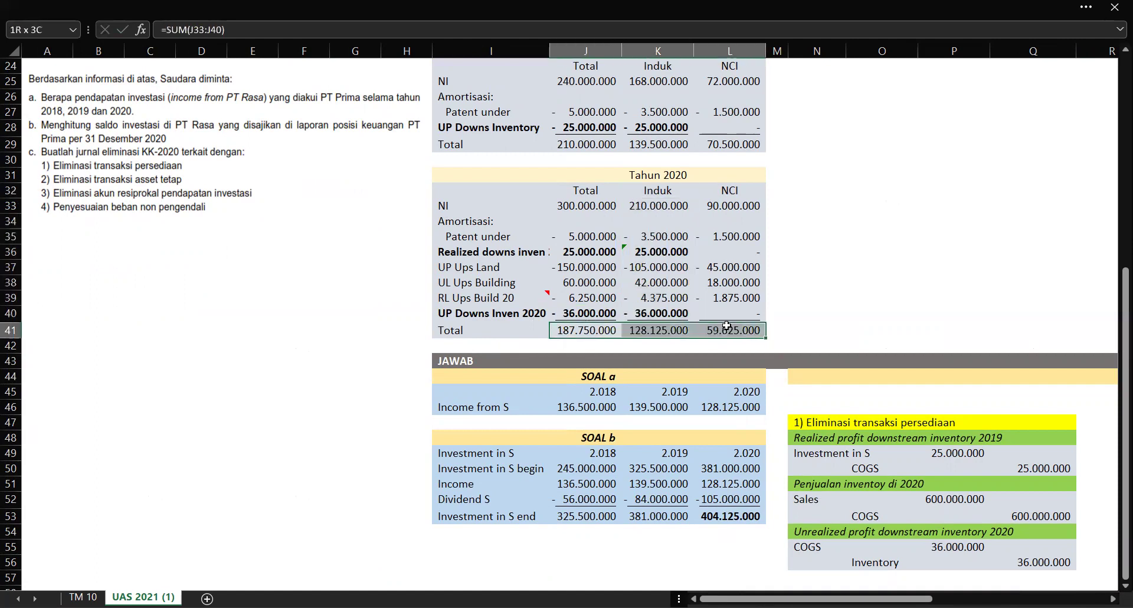
{"action": "left_click", "coordinate": [651, 330]}
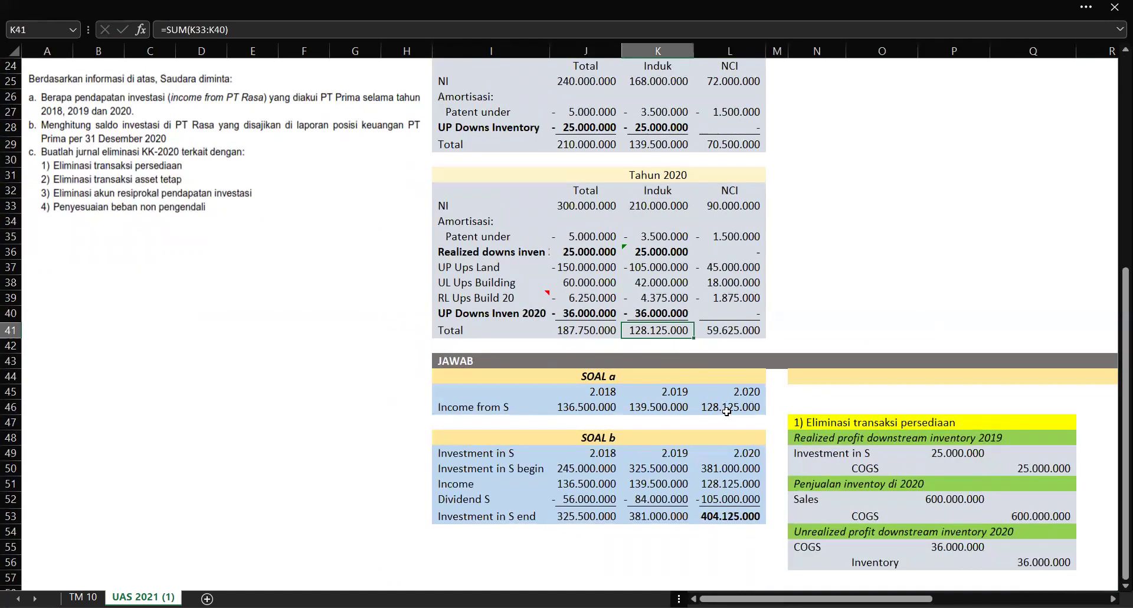
{"action": "left_click_drag", "start_coordinate": [505, 379], "coordinate": [722, 405]}
{"action": "left_click", "coordinate": [888, 405]}
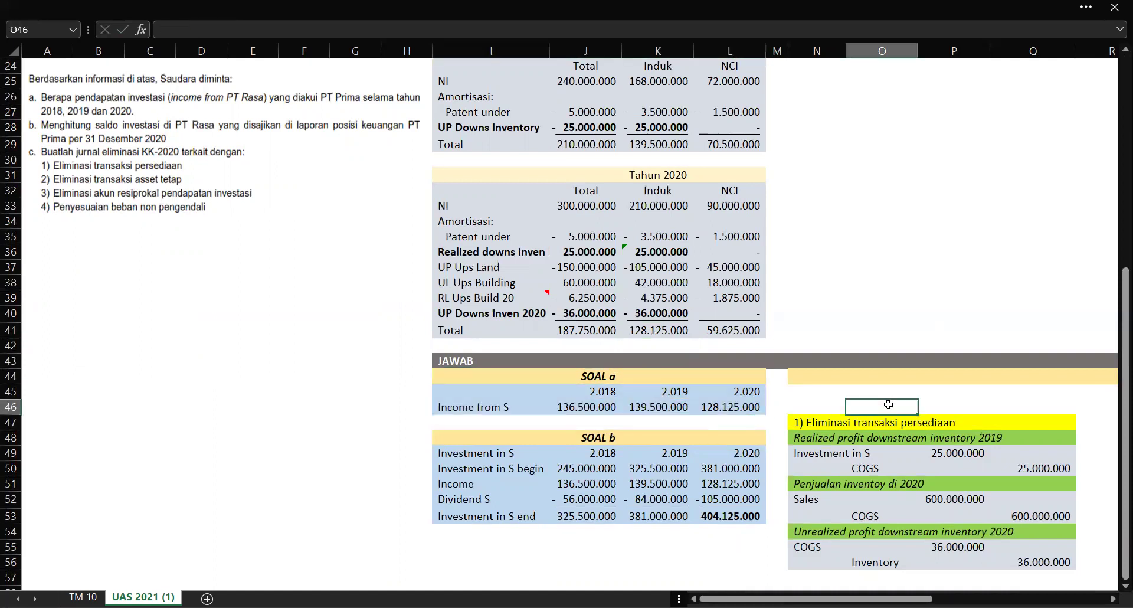
- Look over the Jurnal Eliminasi KKK 2020 section under SOAL c
{"action": "scroll", "coordinate": [889, 405], "scroll_direction": "right", "scroll_amount": 7}
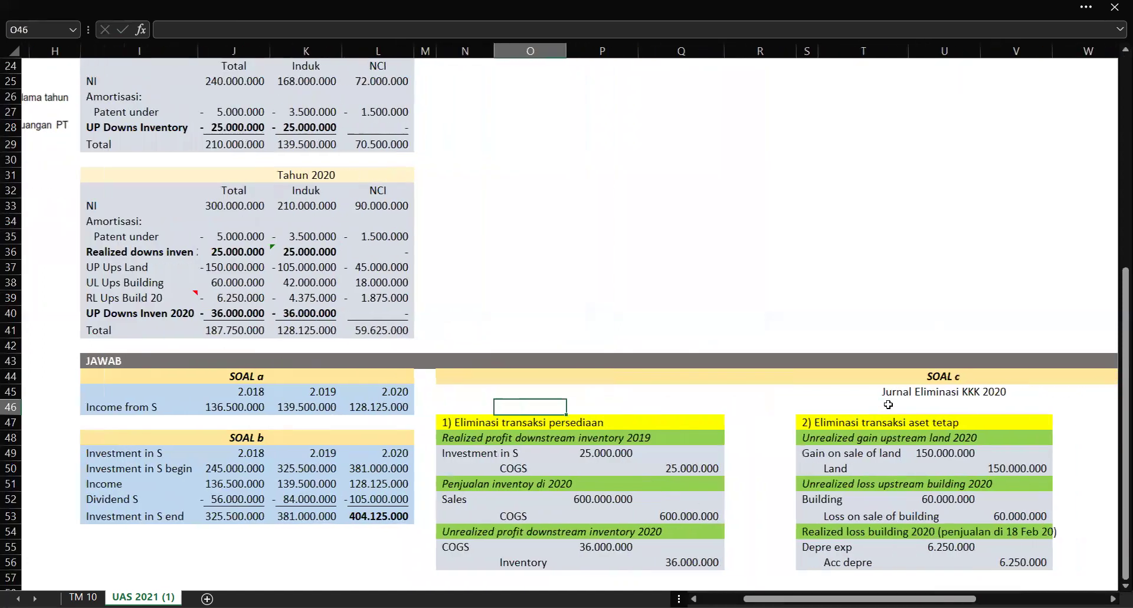
{"action": "key", "text": "Up"}
{"action": "scroll", "coordinate": [889, 405], "scroll_direction": "left", "scroll_amount": 1}
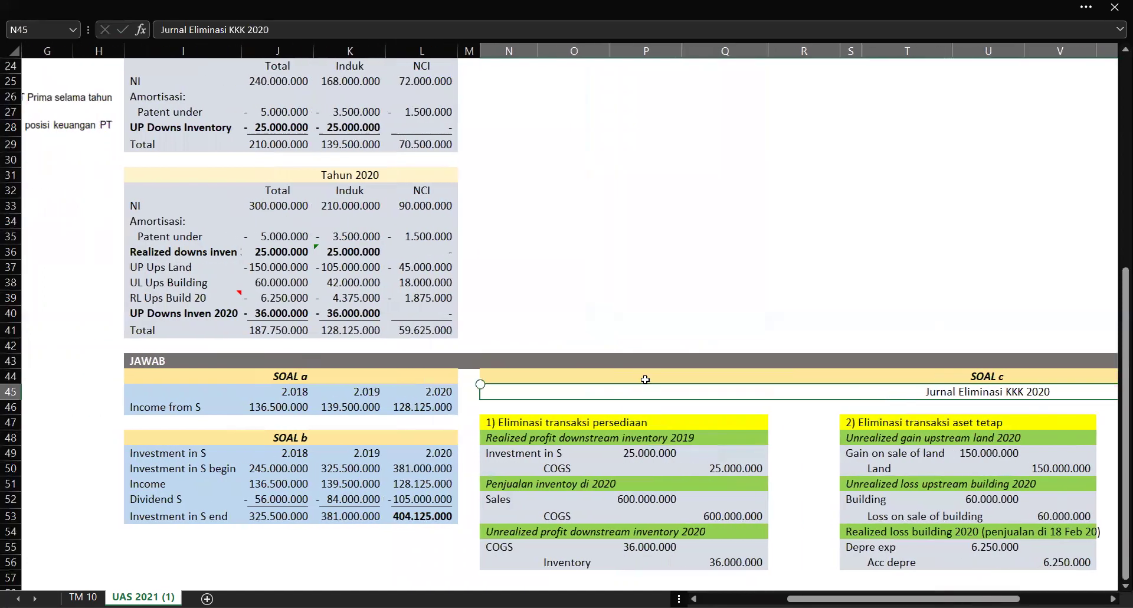
- Read question b on the investment balance and review the 2018–2020 Investment in S table under SOAL b
{"action": "left_click", "coordinate": [195, 434]}
{"action": "key", "text": "Down"}
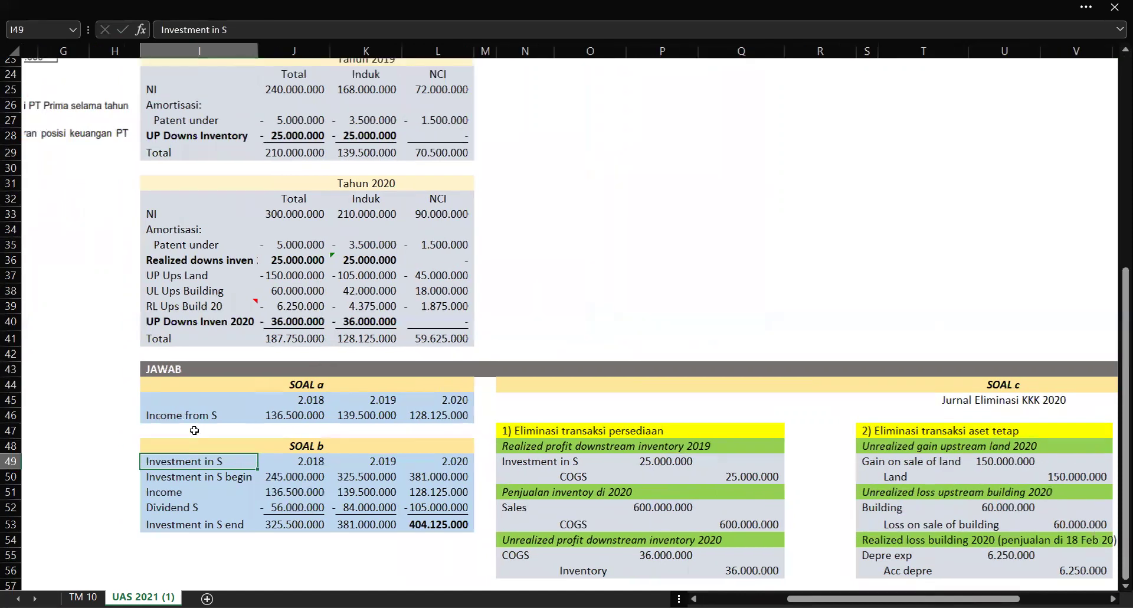
{"action": "scroll", "coordinate": [194, 430], "scroll_direction": "up", "scroll_amount": 2}
{"action": "scroll", "coordinate": [194, 430], "scroll_direction": "left", "scroll_amount": 6}
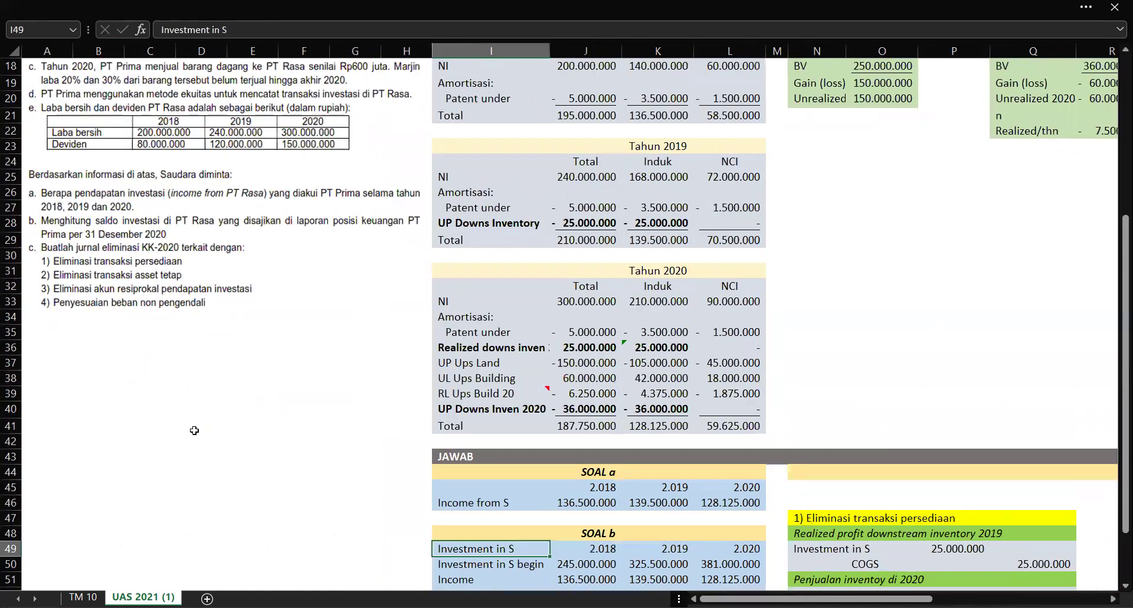
{"action": "scroll", "coordinate": [194, 430], "scroll_direction": "down", "scroll_amount": 1}
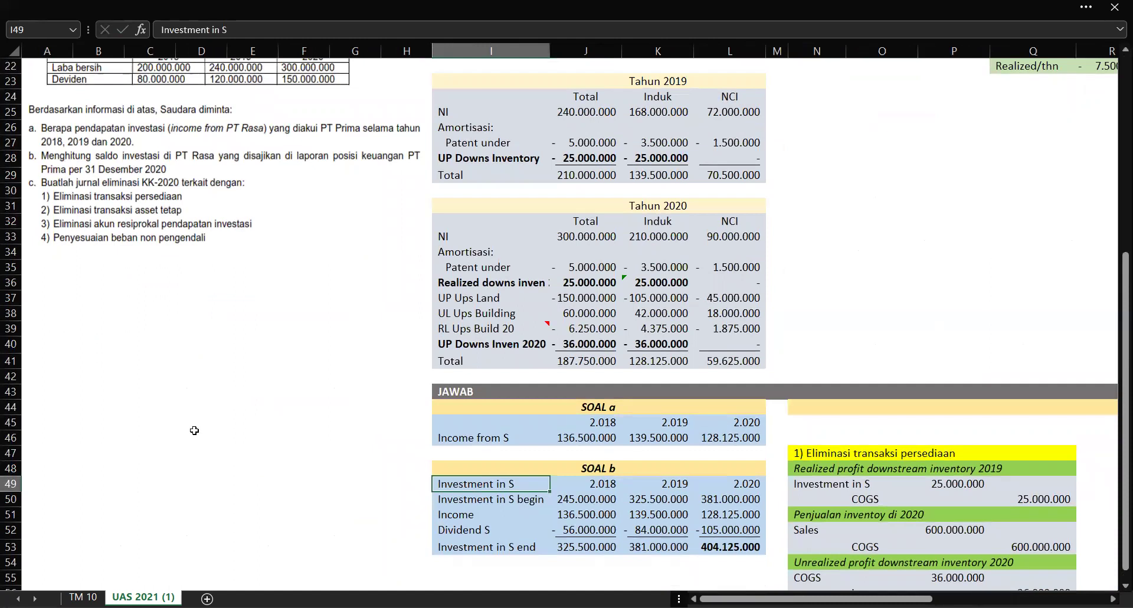
{"action": "scroll", "coordinate": [194, 430], "scroll_direction": "down", "scroll_amount": 1}
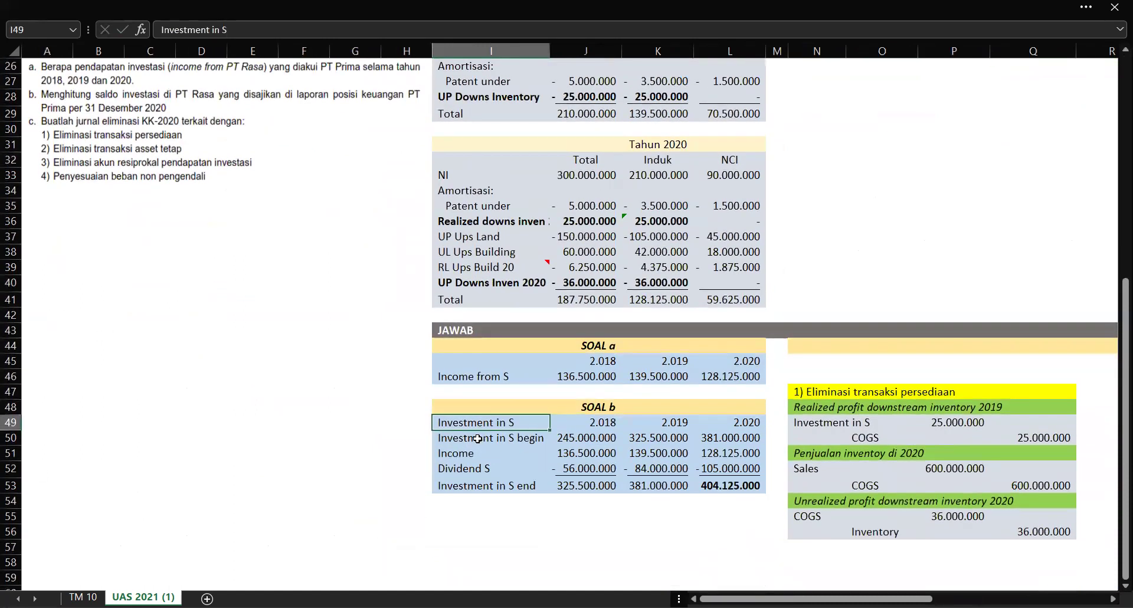
{"action": "left_click_drag", "start_coordinate": [576, 424], "coordinate": [774, 502]}
{"action": "left_click", "coordinate": [506, 419]}
{"action": "left_click", "coordinate": [720, 423]}
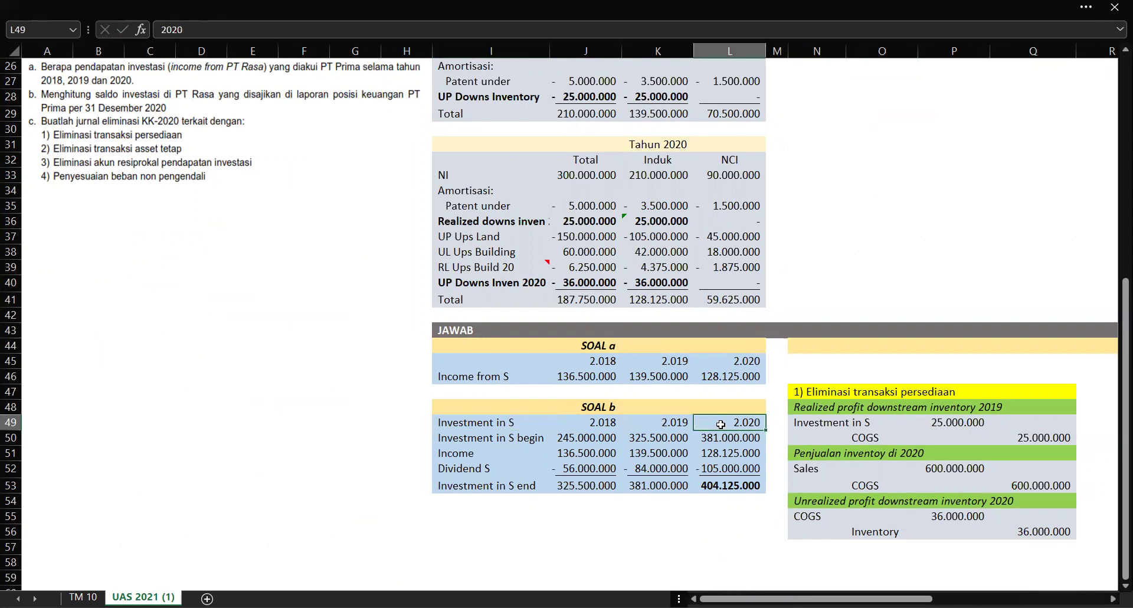
- Inspect the 2018 Investment in S begin formula in J50, leaving it as it is
{"action": "left_click", "coordinate": [483, 441]}
{"action": "left_click", "coordinate": [612, 436]}
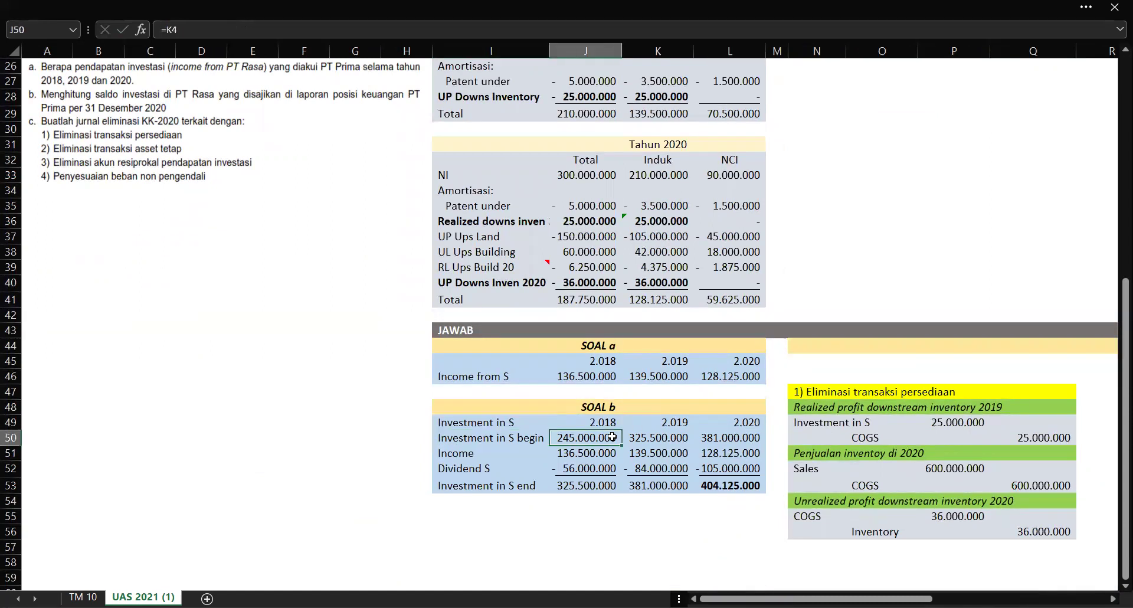
{"action": "left_click", "coordinate": [453, 26]}
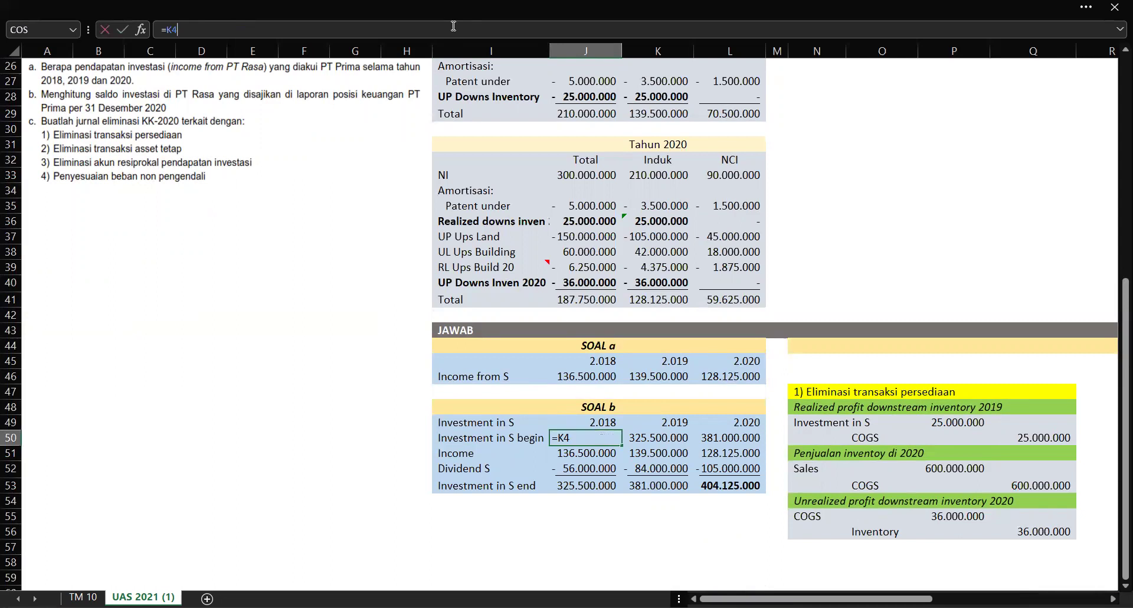
{"action": "key", "text": "Return"}
{"action": "key", "text": "Return"}
{"action": "key", "text": "Return"}
{"action": "key", "text": "Return"}
{"action": "key", "text": "Return"}
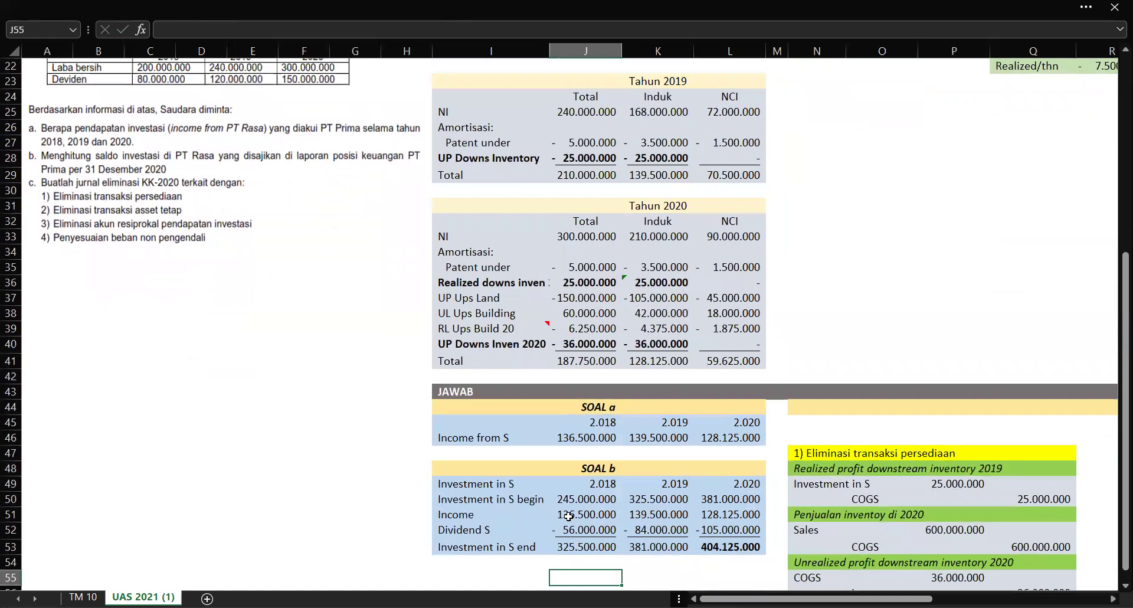
- Inspect the 2018 Income formula in J51 of the Investment in S table and leave it as it is
{"action": "left_click", "coordinate": [568, 516]}
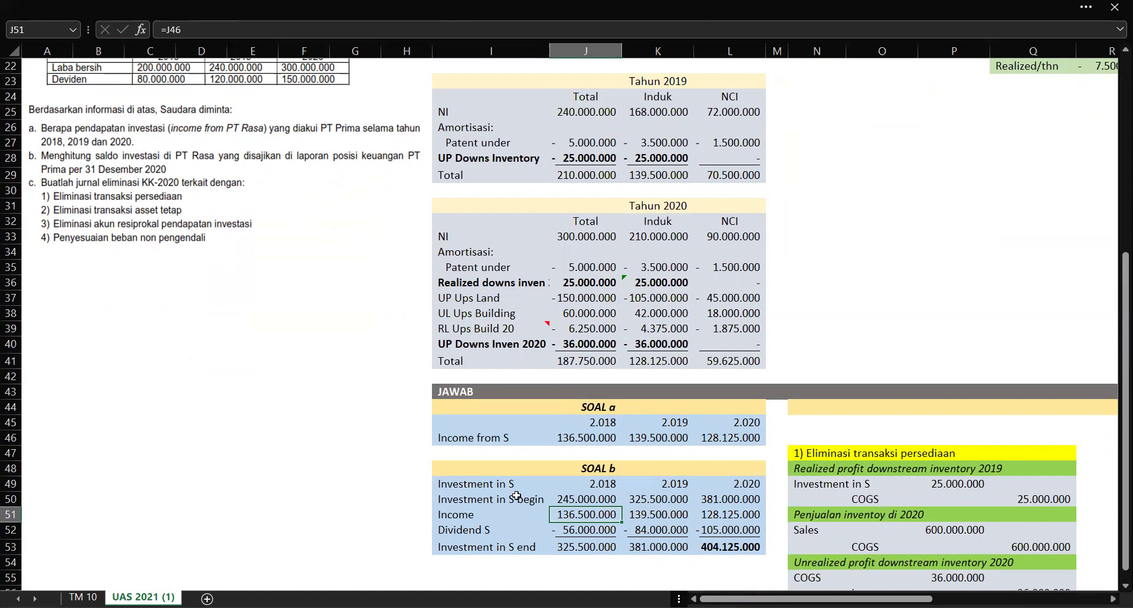
{"action": "left_click_drag", "start_coordinate": [459, 255], "coordinate": [490, 331]}
{"action": "left_click", "coordinate": [509, 527]}
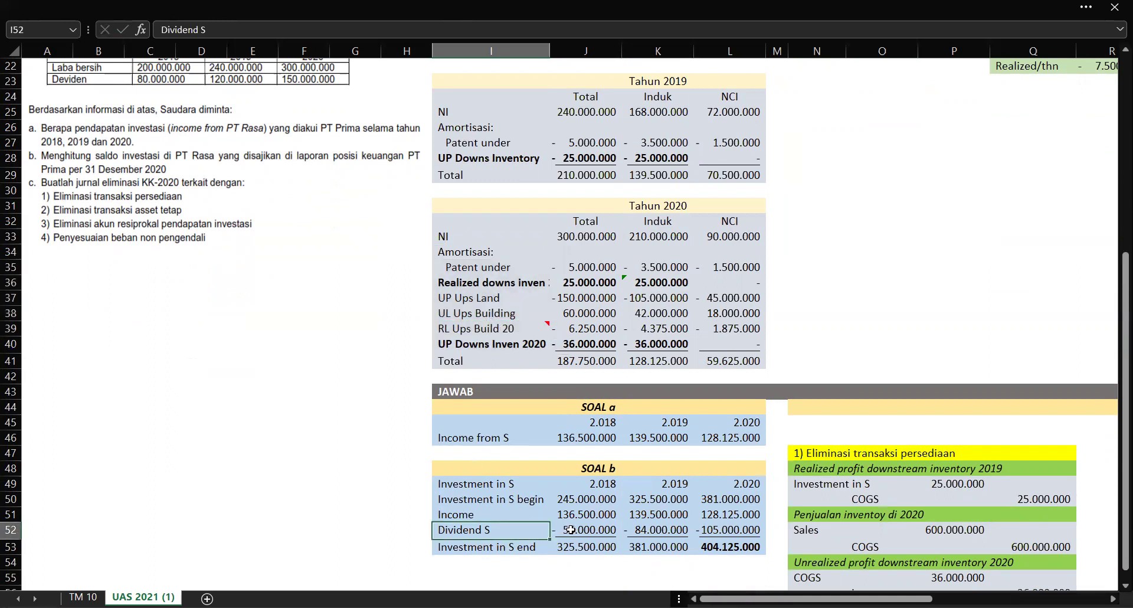
{"action": "left_click", "coordinate": [589, 512]}
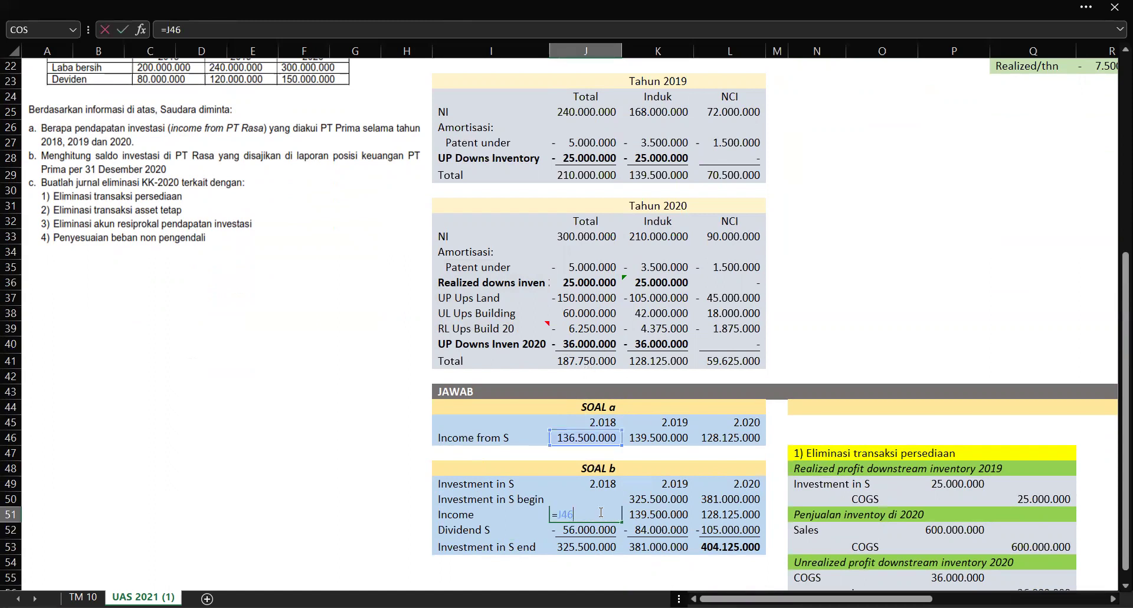
{"action": "key", "text": "Down"}
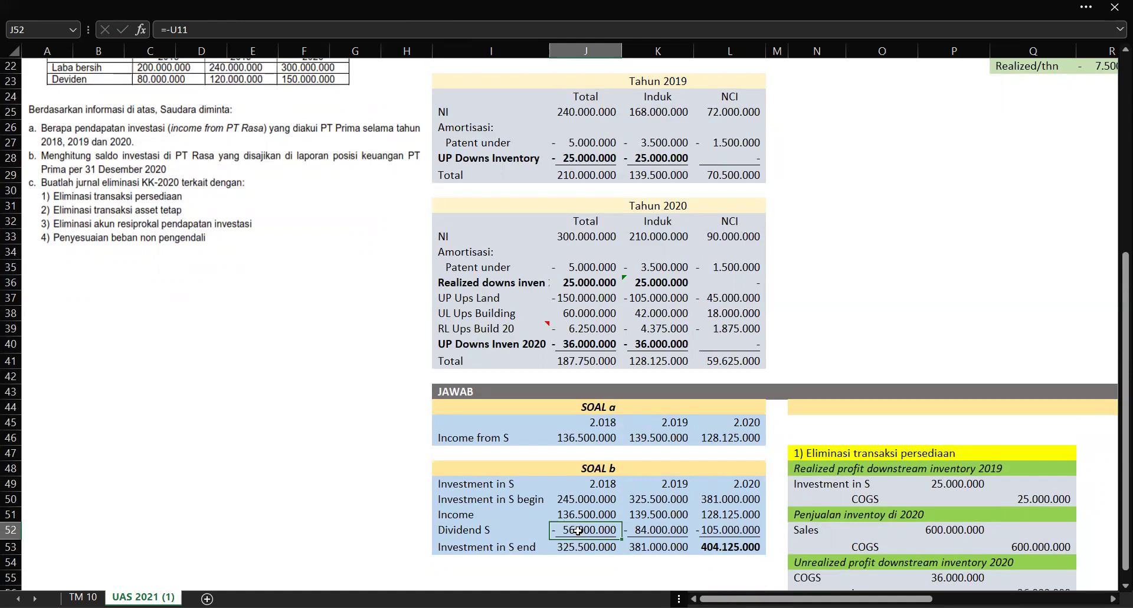
- Trace the 2018 Dividend S formula in J52 to the Dvd Induk amount in U11 and check how that is calculated
{"action": "scroll", "coordinate": [578, 530], "scroll_direction": "right", "scroll_amount": 5}
{"action": "scroll", "coordinate": [577, 531], "scroll_direction": "up", "scroll_amount": 7}
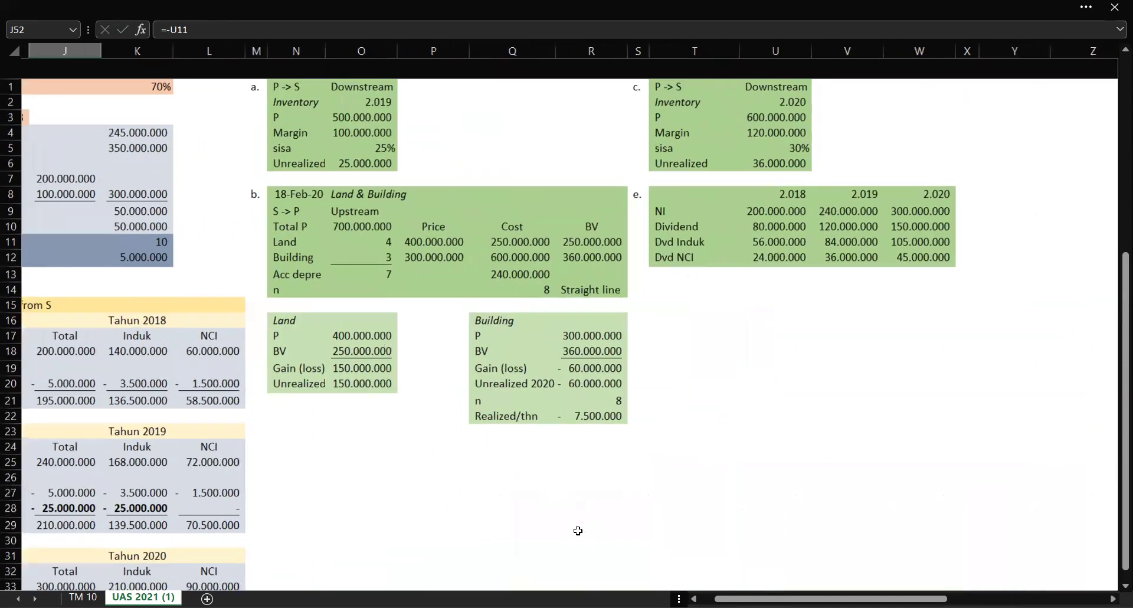
{"action": "key", "text": "ctrl+bracketleft"}
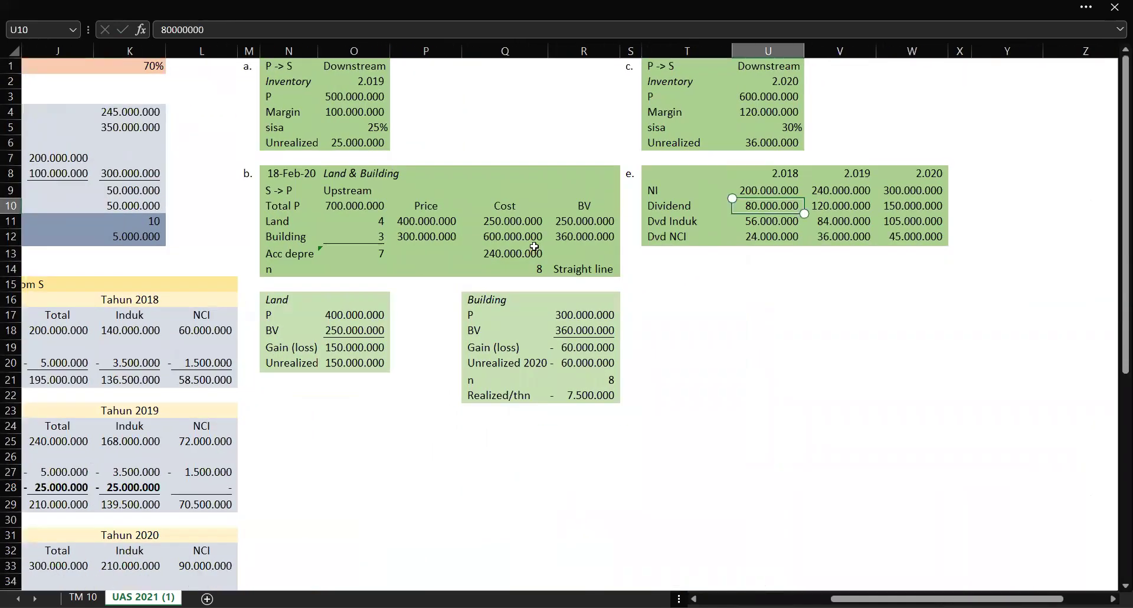
{"action": "left_click", "coordinate": [784, 225]}
{"action": "left_click", "coordinate": [199, 30]}
{"action": "key", "text": "ctrl+Return"}
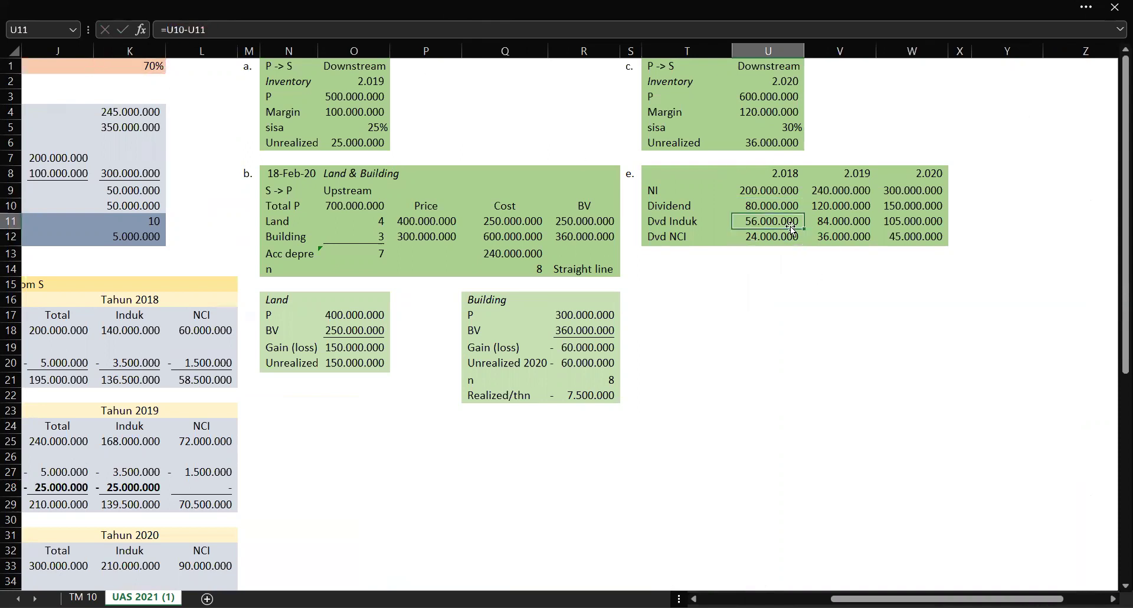
{"action": "scroll", "coordinate": [791, 227], "scroll_direction": "down", "scroll_amount": 10}
{"action": "scroll", "coordinate": [791, 228], "scroll_direction": "left", "scroll_amount": 5}
{"action": "scroll", "coordinate": [791, 225], "scroll_direction": "down", "scroll_amount": 1}
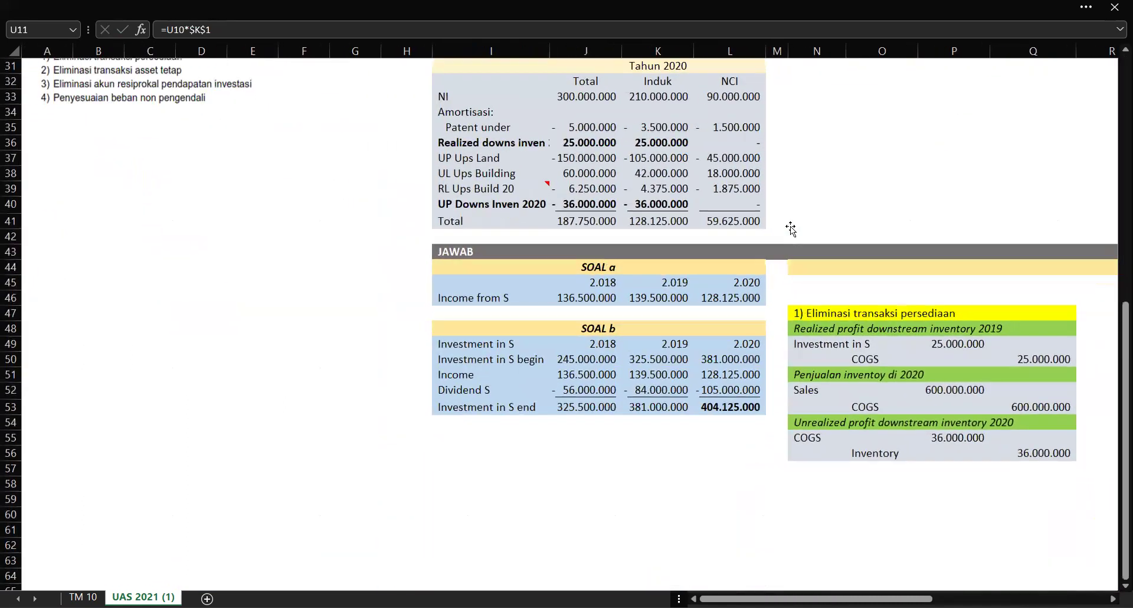
{"action": "left_click", "coordinate": [584, 385]}
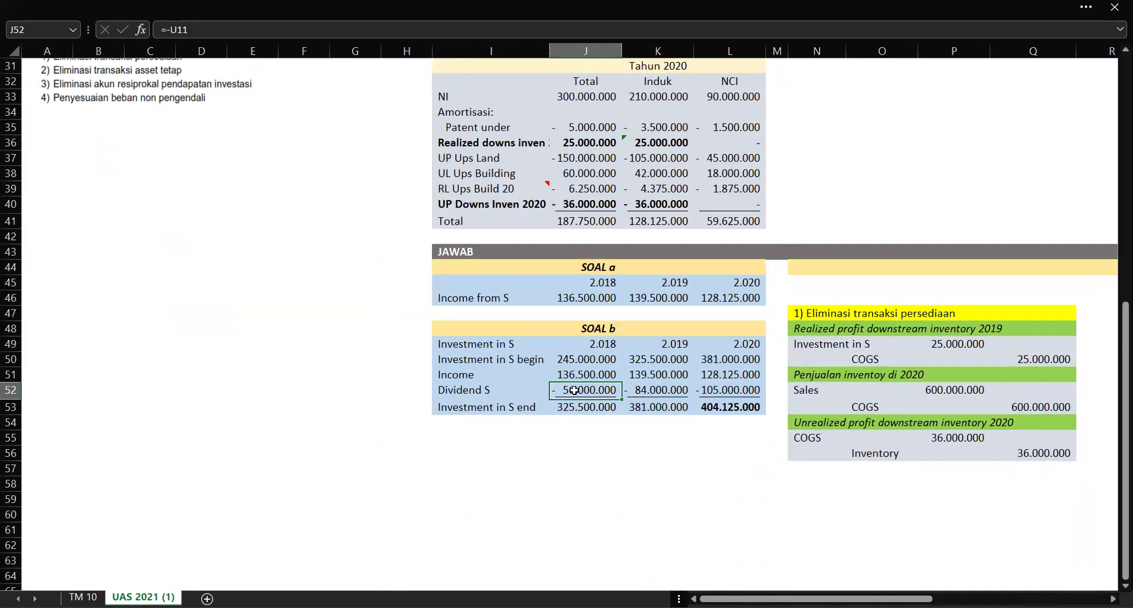
- Inspect the 2018 Investment in S end sum formula in J53, leaving it as it is
{"action": "left_click", "coordinate": [576, 407]}
{"action": "key", "text": "alt+equal"}
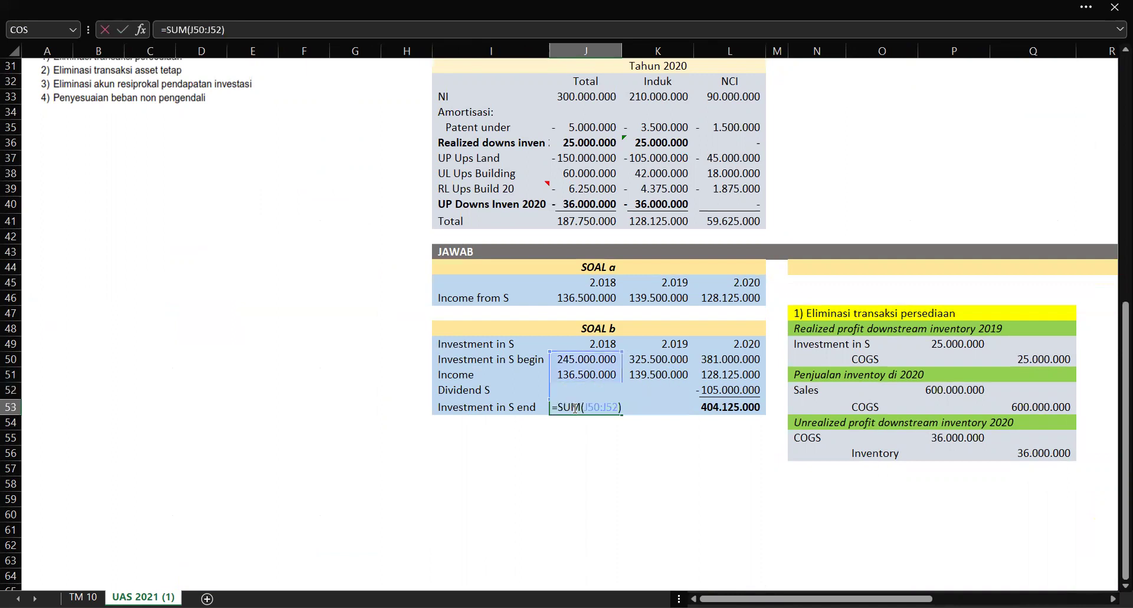
{"action": "left_click", "coordinate": [575, 408]}
{"action": "key", "text": "ctrl+Return"}
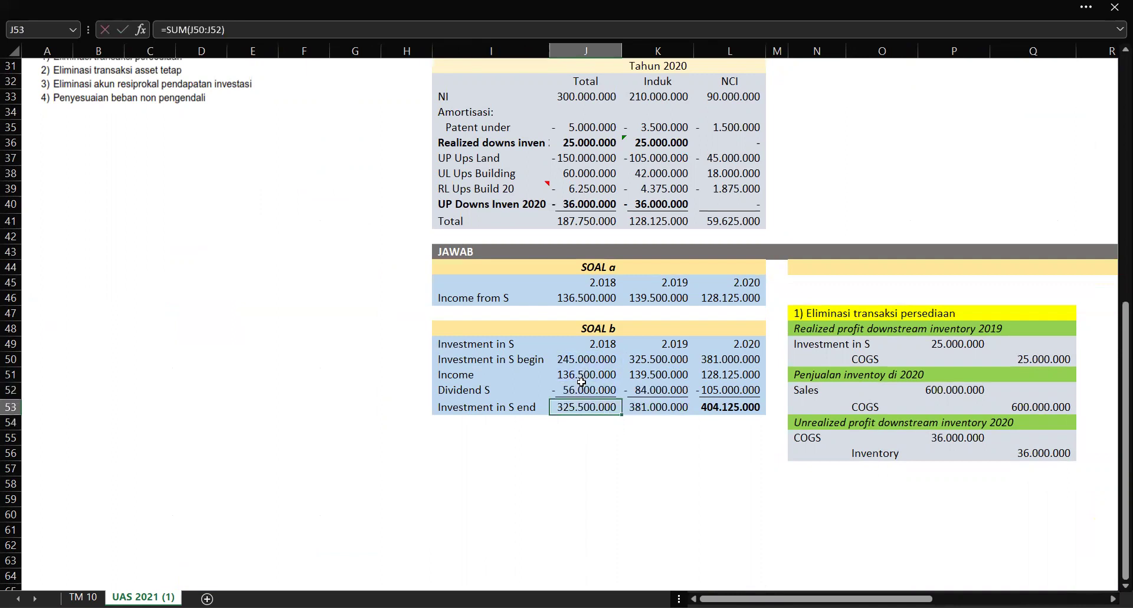
- Review the 2019 and 2020 columns of the Investment in S table, from the beginning balances to the 2020 ending balance
{"action": "left_click_drag", "start_coordinate": [643, 360], "coordinate": [731, 409]}
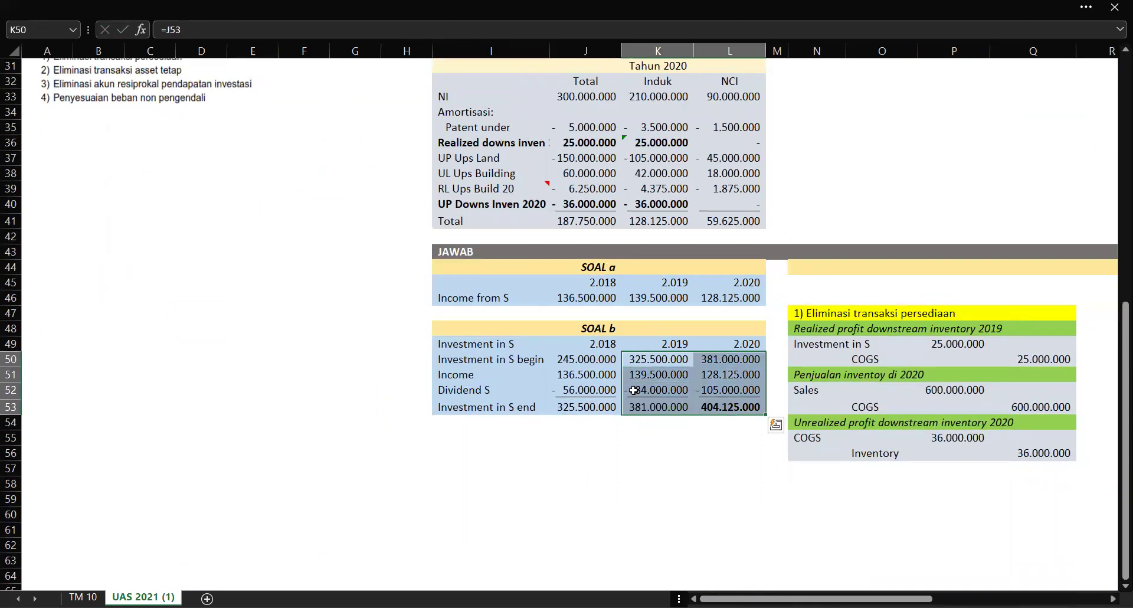
{"action": "left_click", "coordinate": [571, 417]}
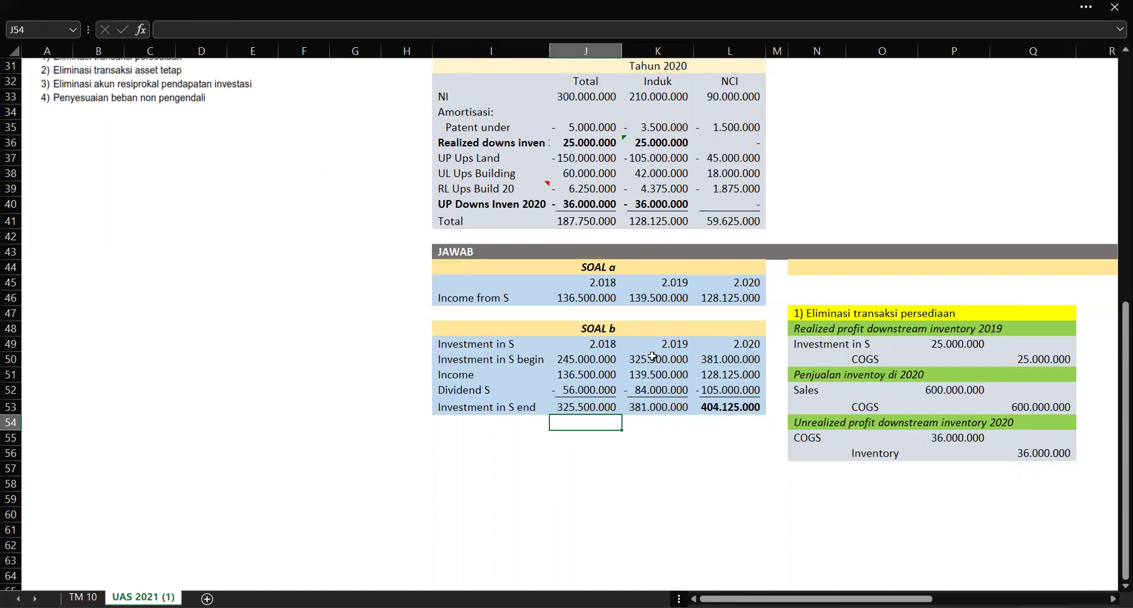
{"action": "left_click", "coordinate": [676, 359]}
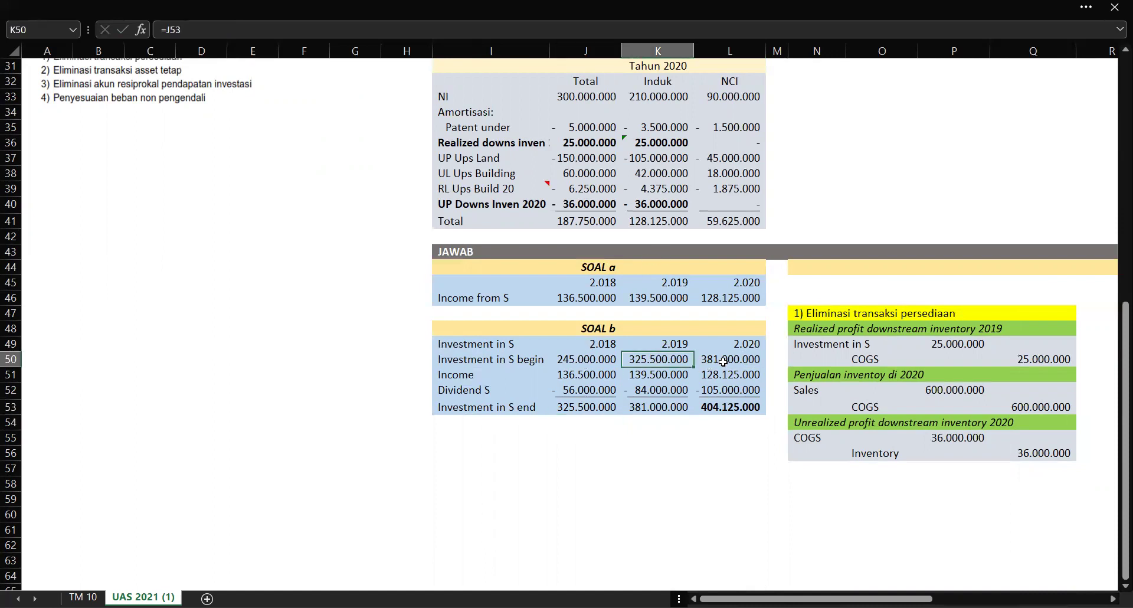
{"action": "left_click_drag", "start_coordinate": [723, 361], "coordinate": [730, 406]}
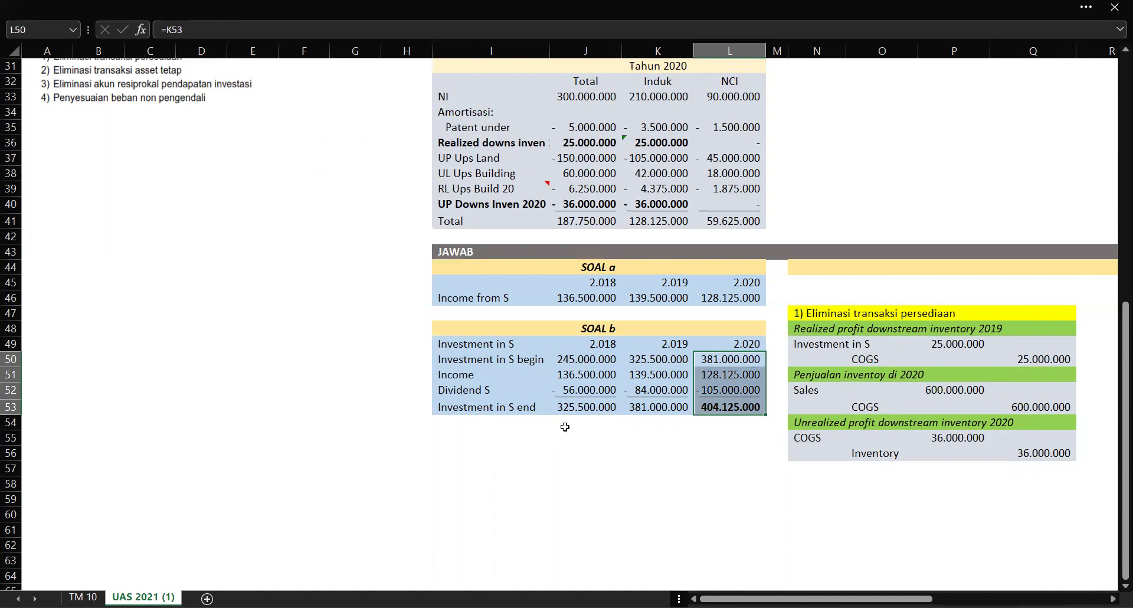
{"action": "left_click", "coordinate": [717, 409]}
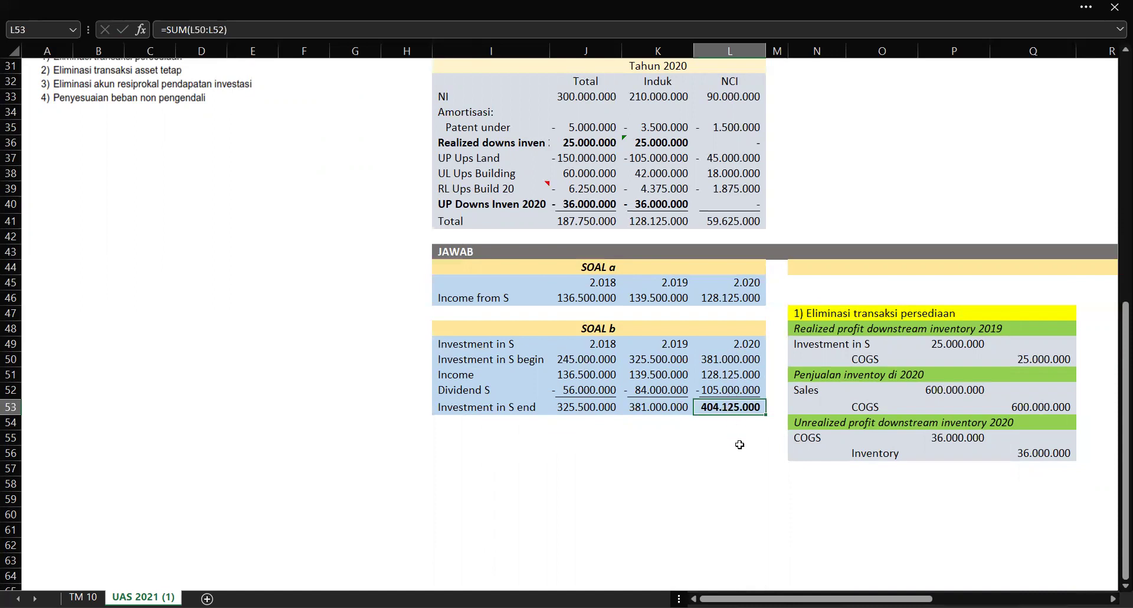
- Reread the requirements of question c and look over the matching elimination journal headings under SOAL c
{"action": "scroll", "coordinate": [740, 444], "scroll_direction": "right", "scroll_amount": 5}
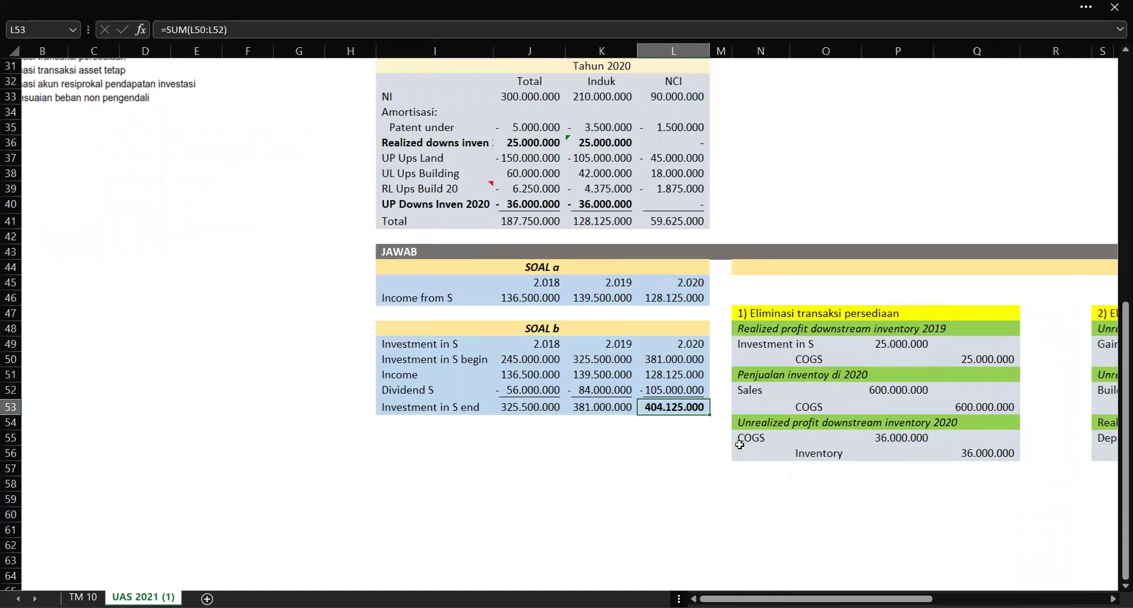
{"action": "scroll", "coordinate": [740, 444], "scroll_direction": "left", "scroll_amount": 5}
{"action": "scroll", "coordinate": [740, 444], "scroll_direction": "up", "scroll_amount": 4}
{"action": "scroll", "coordinate": [740, 445], "scroll_direction": "up", "scroll_amount": 3}
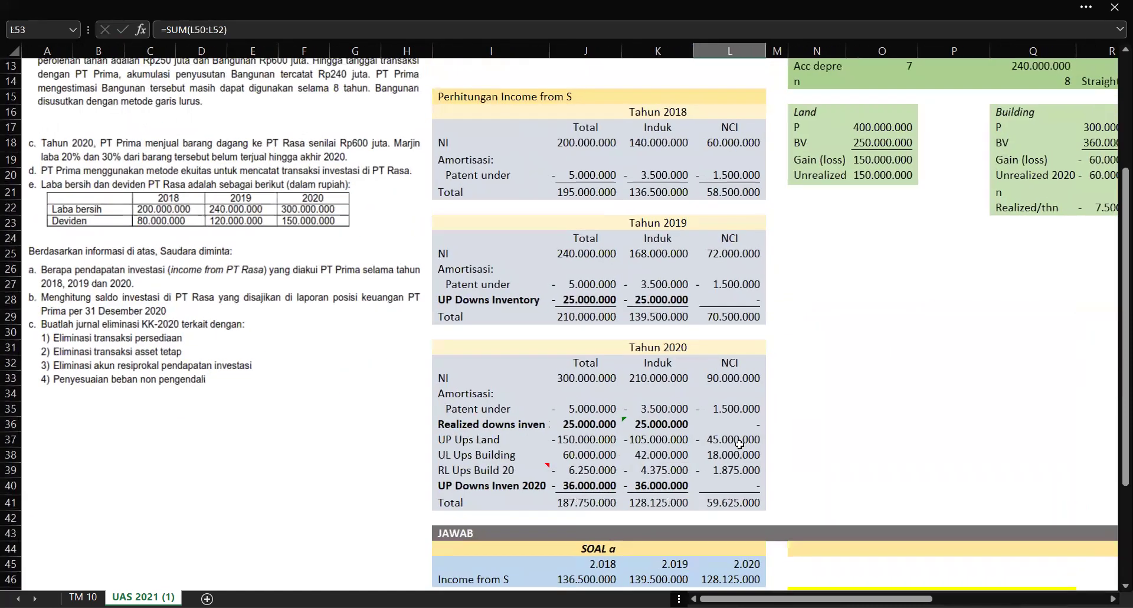
{"action": "scroll", "coordinate": [740, 445], "scroll_direction": "down", "scroll_amount": 2}
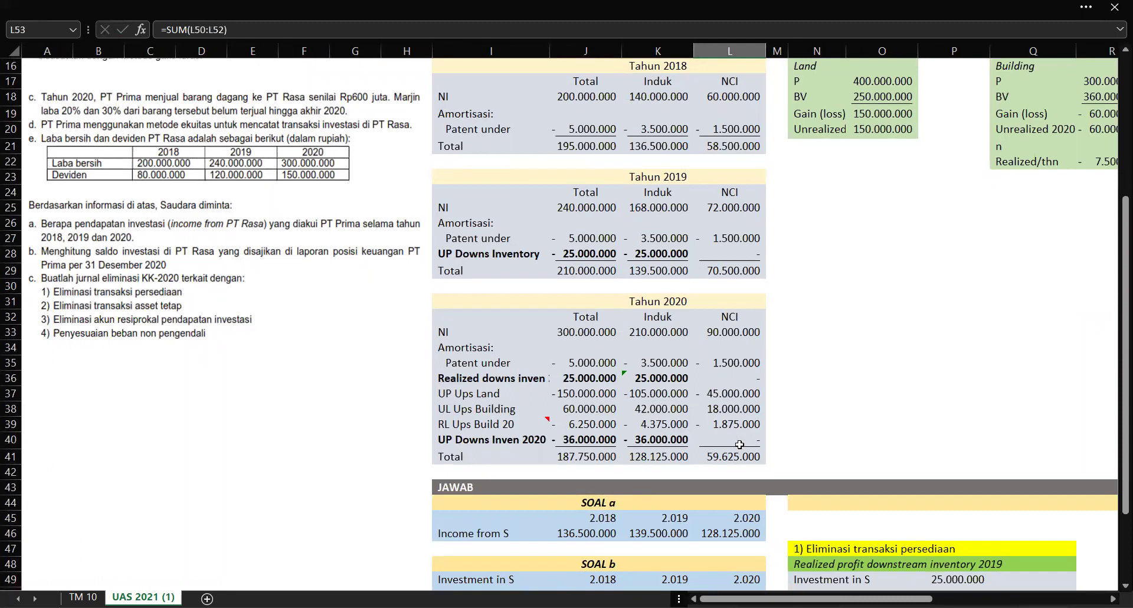
{"action": "scroll", "coordinate": [739, 445], "scroll_direction": "right", "scroll_amount": 5}
{"action": "scroll", "coordinate": [740, 444], "scroll_direction": "down", "scroll_amount": 5}
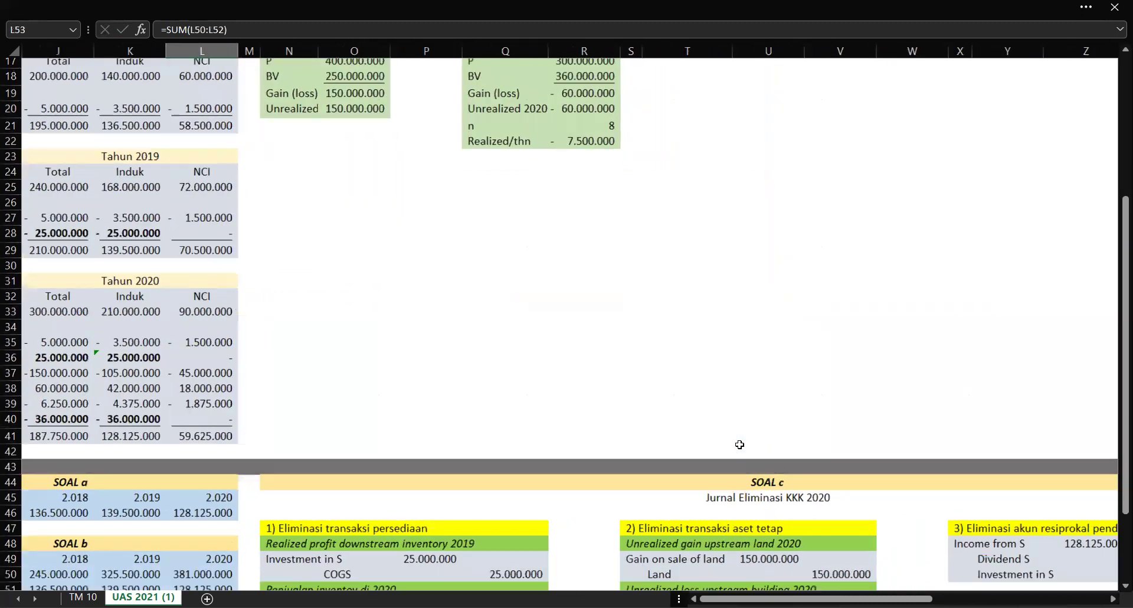
{"action": "scroll", "coordinate": [740, 445], "scroll_direction": "right", "scroll_amount": 2}
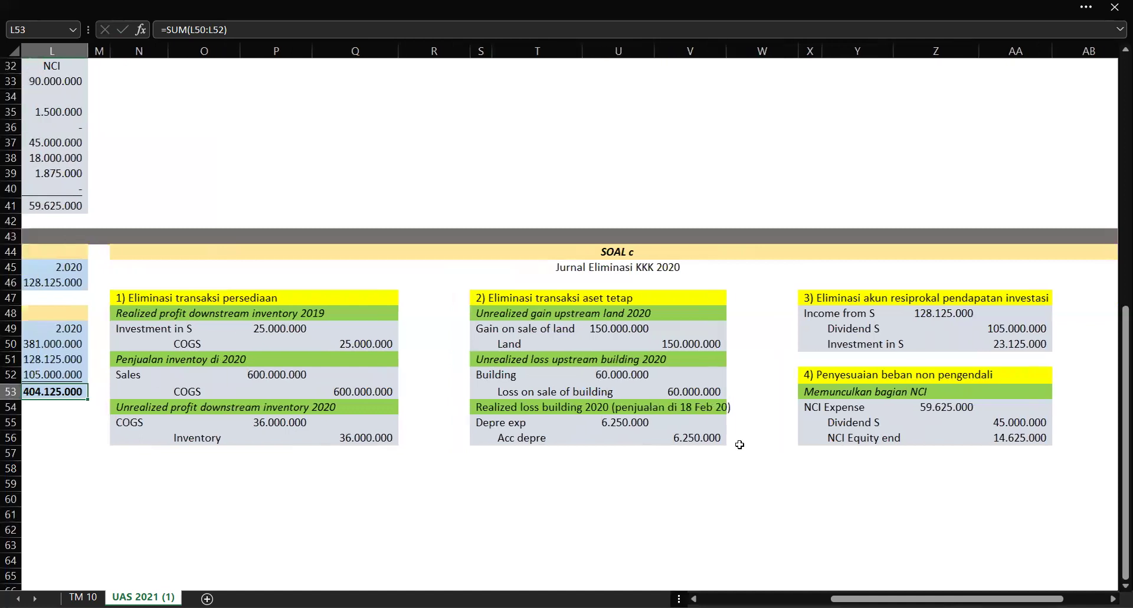
{"action": "left_click", "coordinate": [138, 296]}
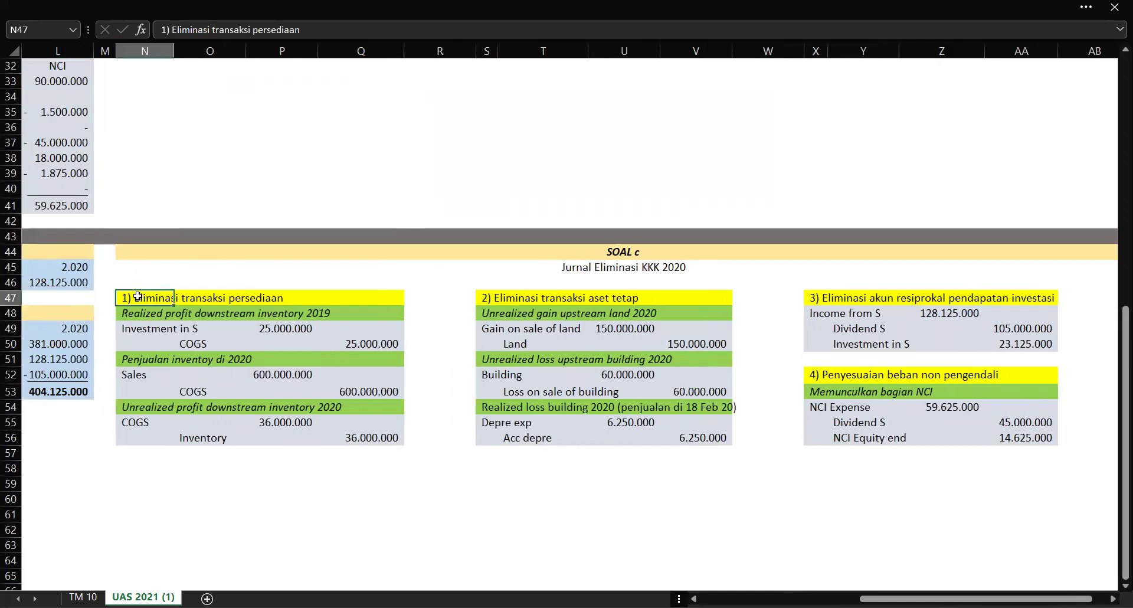
{"action": "left_click", "coordinate": [497, 296]}
{"action": "left_click", "coordinate": [817, 299]}
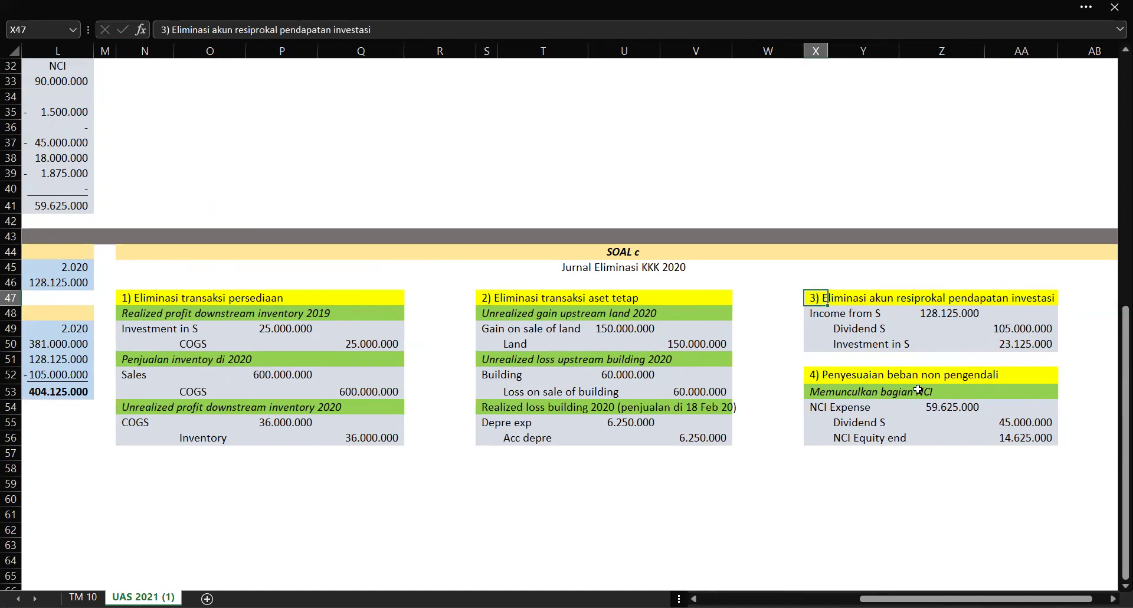
{"action": "left_click", "coordinate": [126, 298]}
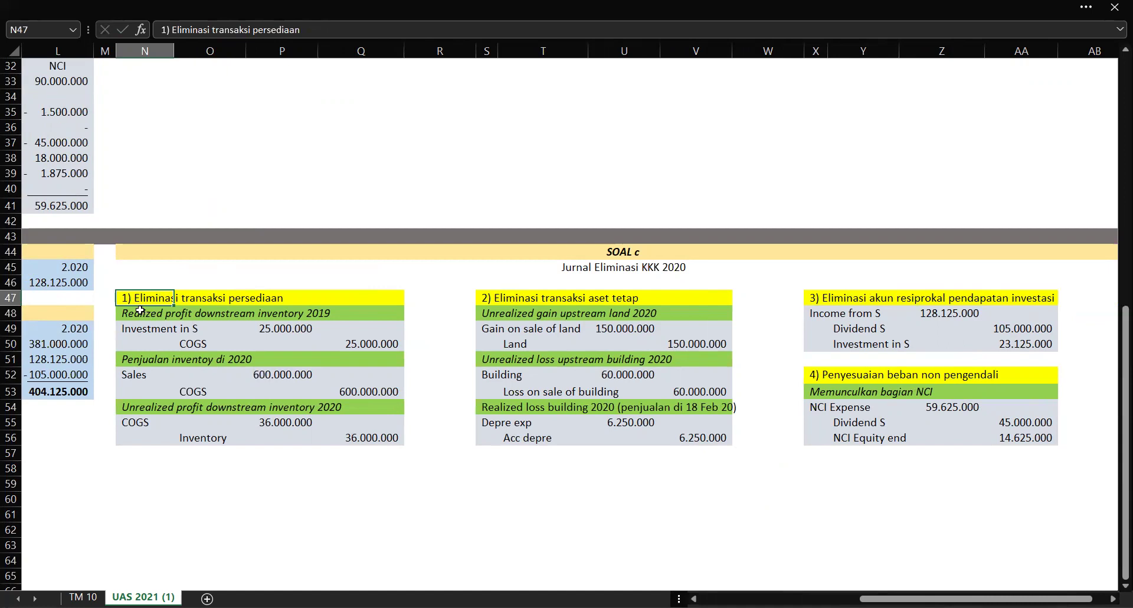
- Fill the merged Jurnal Eliminasi KKK 2020 title row with light gold and return to the full-screen sheet view
{"action": "left_click", "coordinate": [661, 266]}
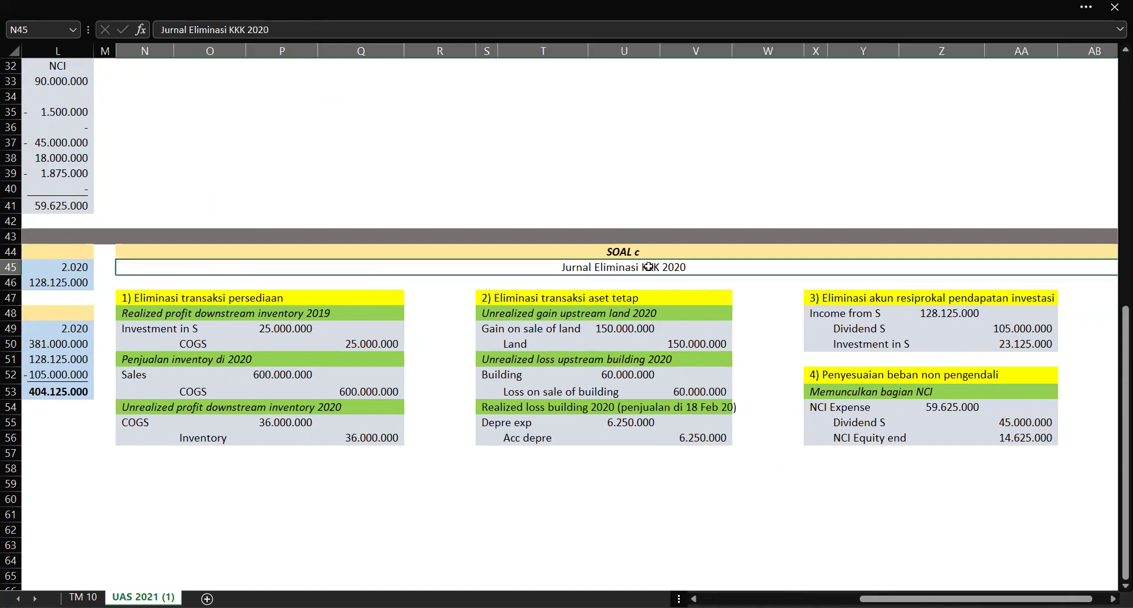
{"action": "left_click", "coordinate": [1086, 9]}
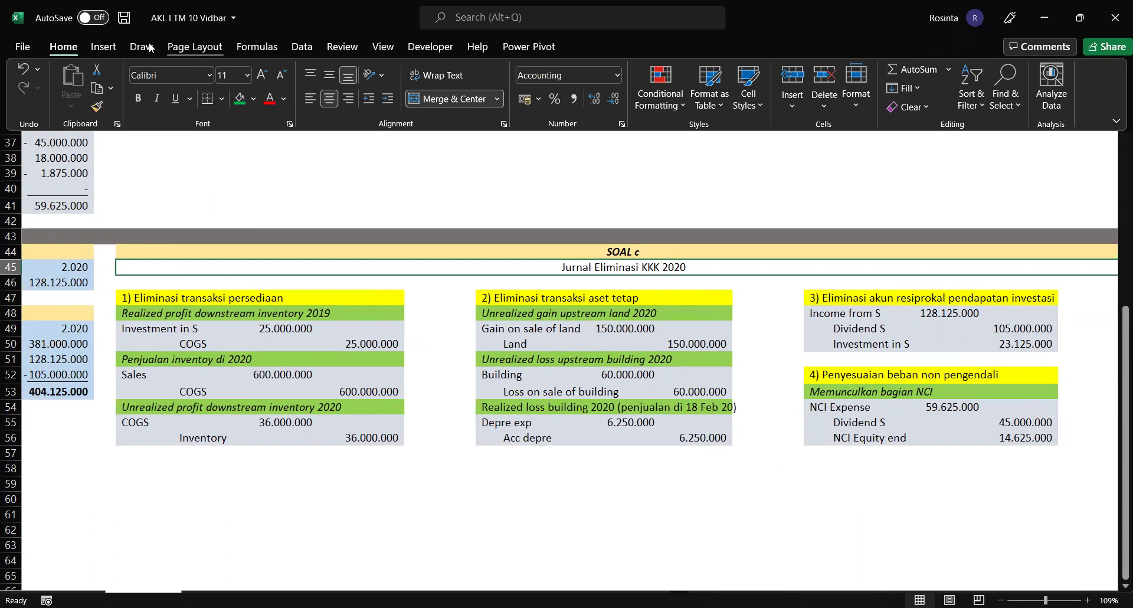
{"action": "left_click", "coordinate": [253, 102]}
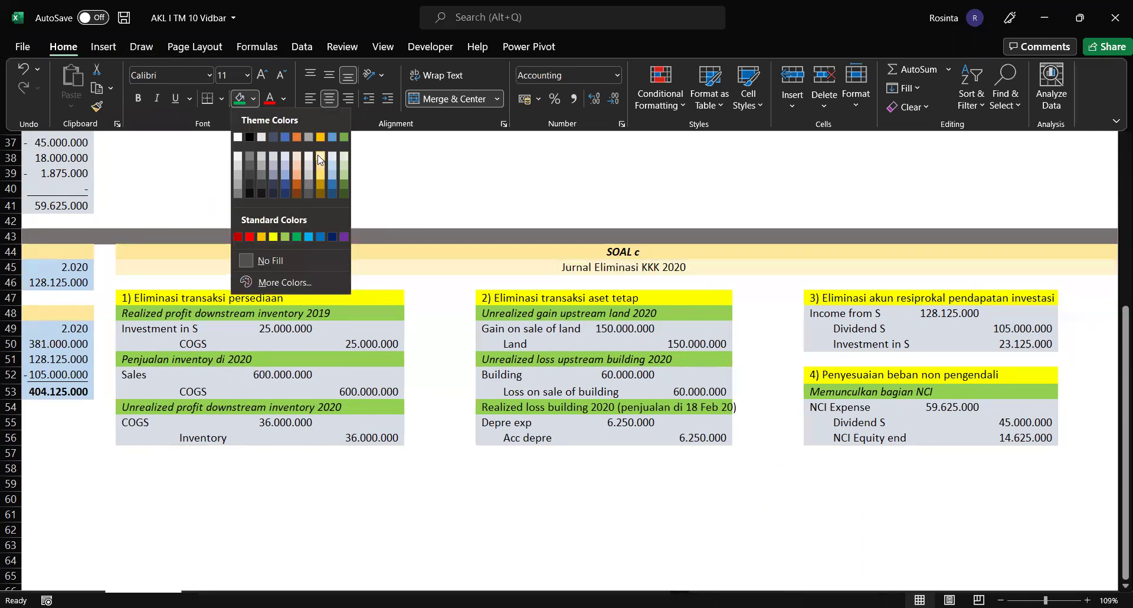
{"action": "left_click", "coordinate": [423, 317]}
{"action": "key", "text": "ctrl+shift+F1"}
- Review the Realized profit downstream inventory 2019 journal entry, with its Investment in S and COGS lines
{"action": "scroll", "coordinate": [272, 291], "scroll_direction": "left", "scroll_amount": 2}
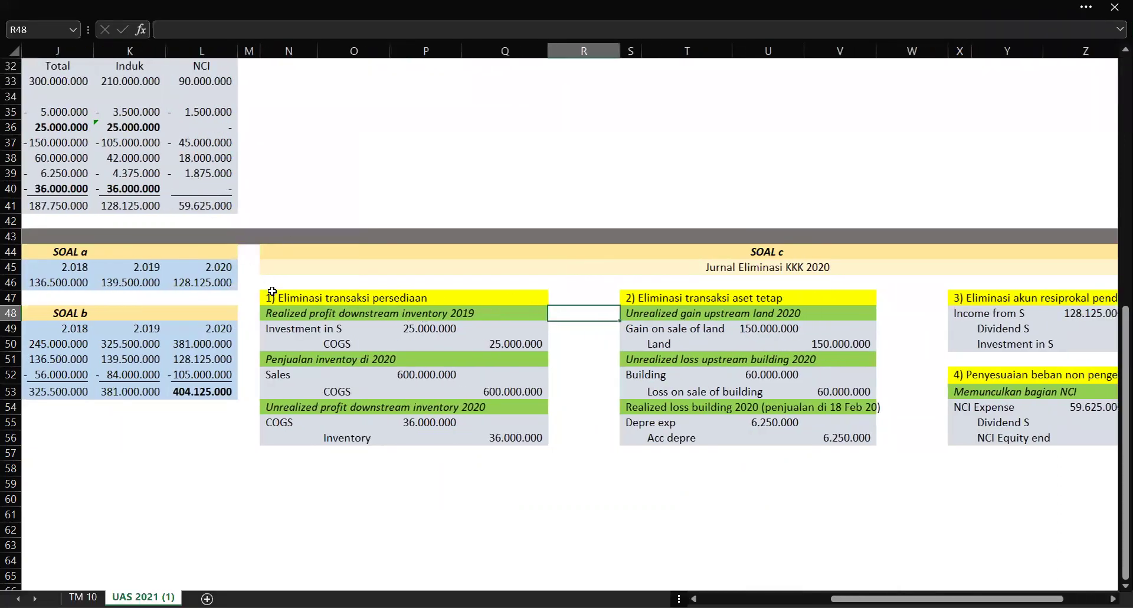
{"action": "left_click_drag", "start_coordinate": [278, 313], "coordinate": [506, 345]}
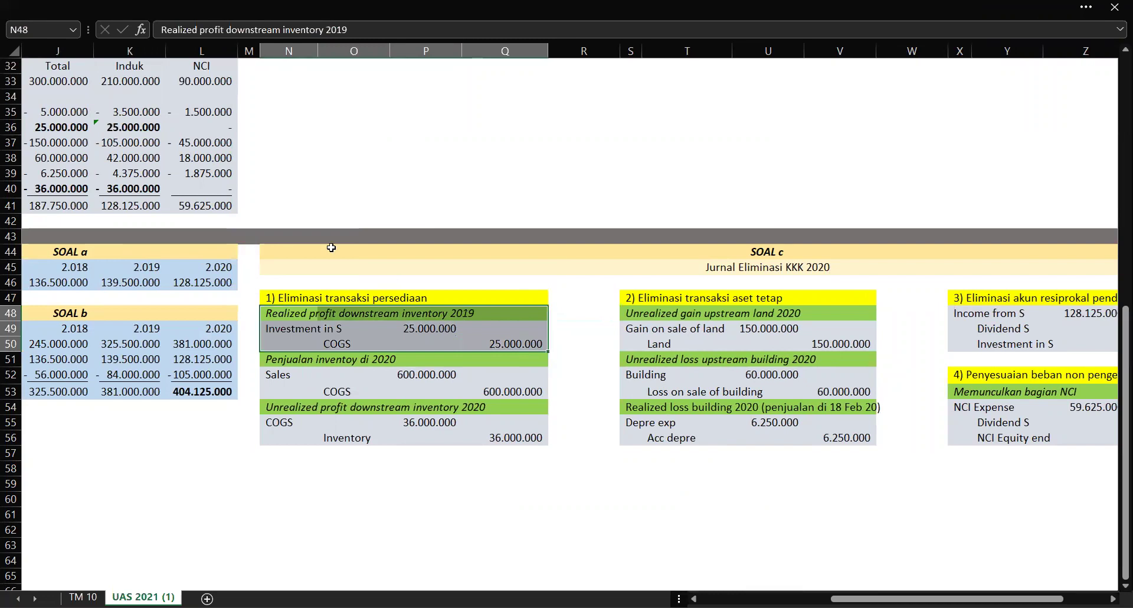
{"action": "left_click_drag", "start_coordinate": [261, 333], "coordinate": [298, 321]}
{"action": "left_click", "coordinate": [421, 317]}
{"action": "left_click", "coordinate": [304, 313]}
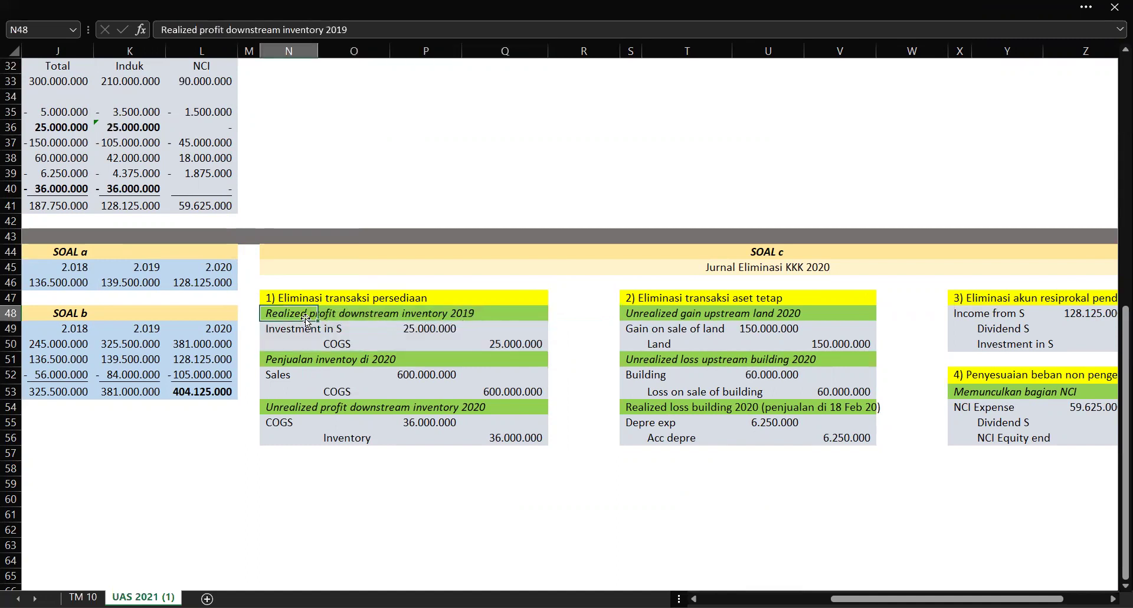
{"action": "left_click_drag", "start_coordinate": [274, 327], "coordinate": [509, 340]}
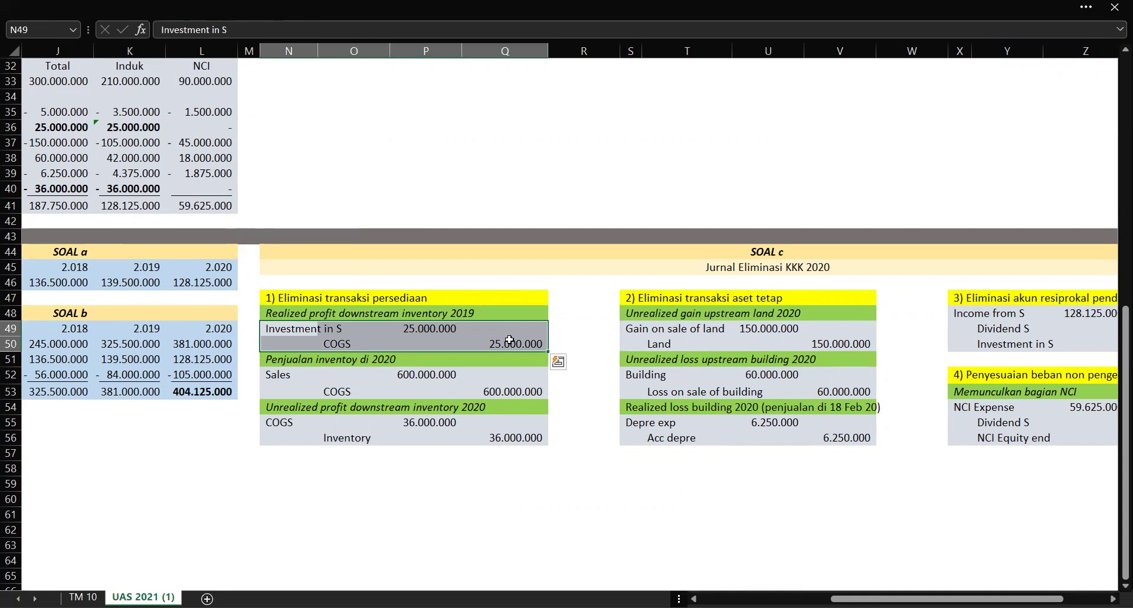
- Inspect the Investment in S debit formula in P49, keeping its reference to O6
{"action": "left_click", "coordinate": [422, 330]}
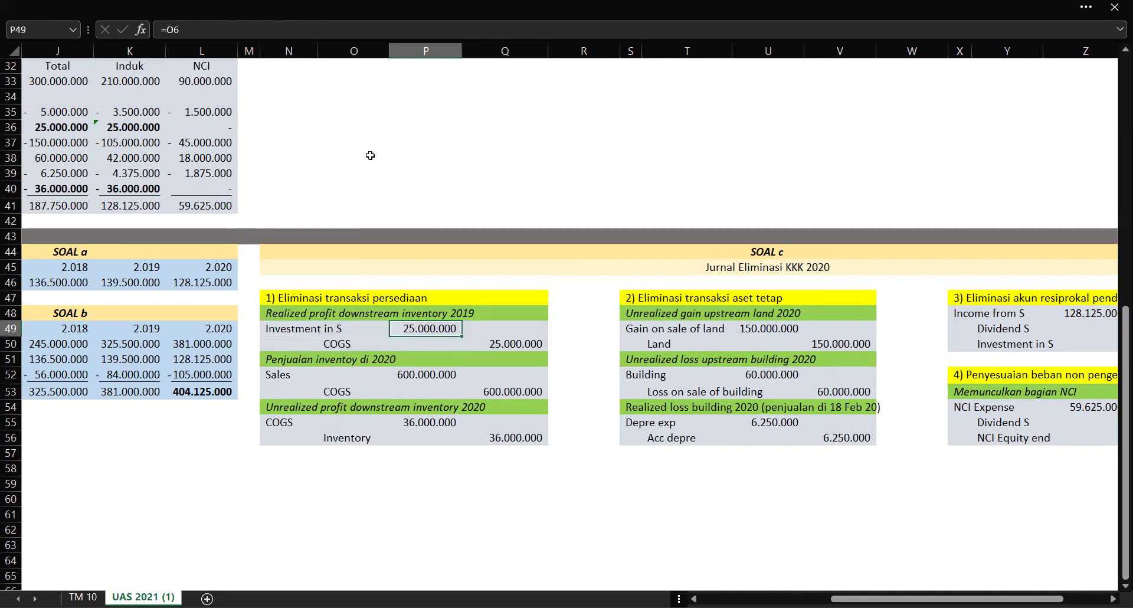
{"action": "type", "text": "=O6"}
{"action": "scroll", "coordinate": [291, 38], "scroll_direction": "up", "scroll_amount": 10}
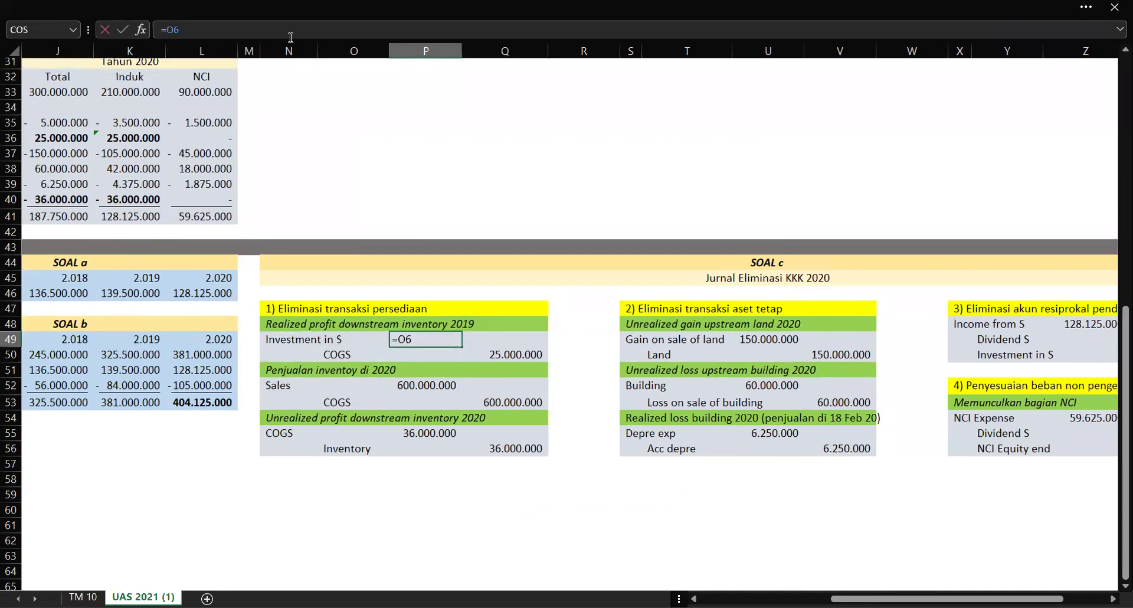
{"action": "key", "text": "Return"}
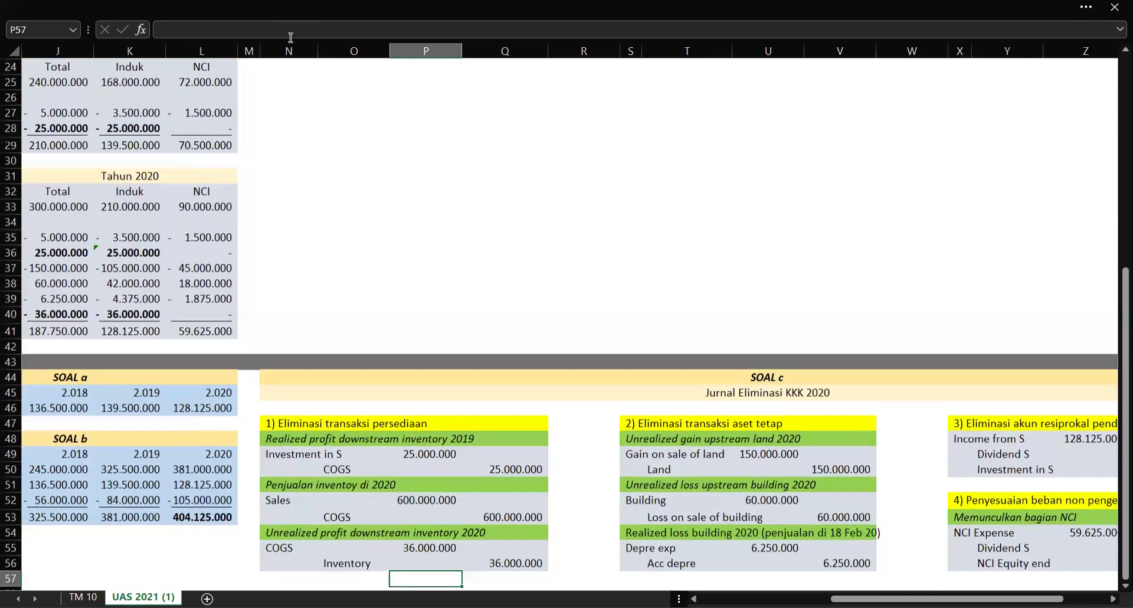
- Review the Penjualan inventoy di 2020 elimination entry, checking the Sales debit formula in P52 and the COGS credit formula in Q53
{"action": "left_click_drag", "start_coordinate": [281, 483], "coordinate": [509, 484]}
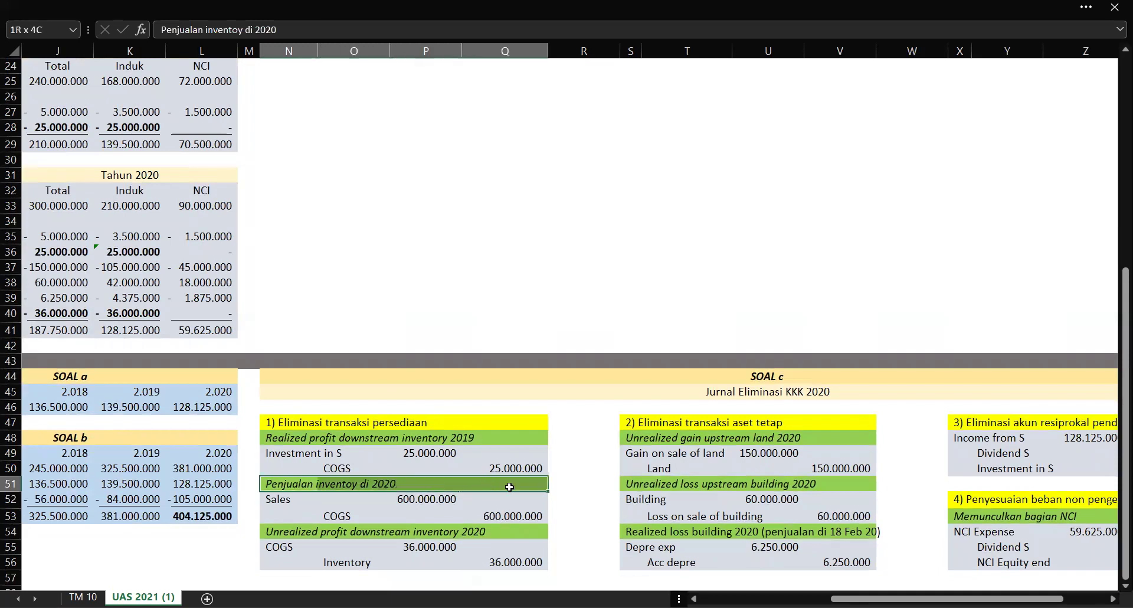
{"action": "left_click", "coordinate": [510, 485]}
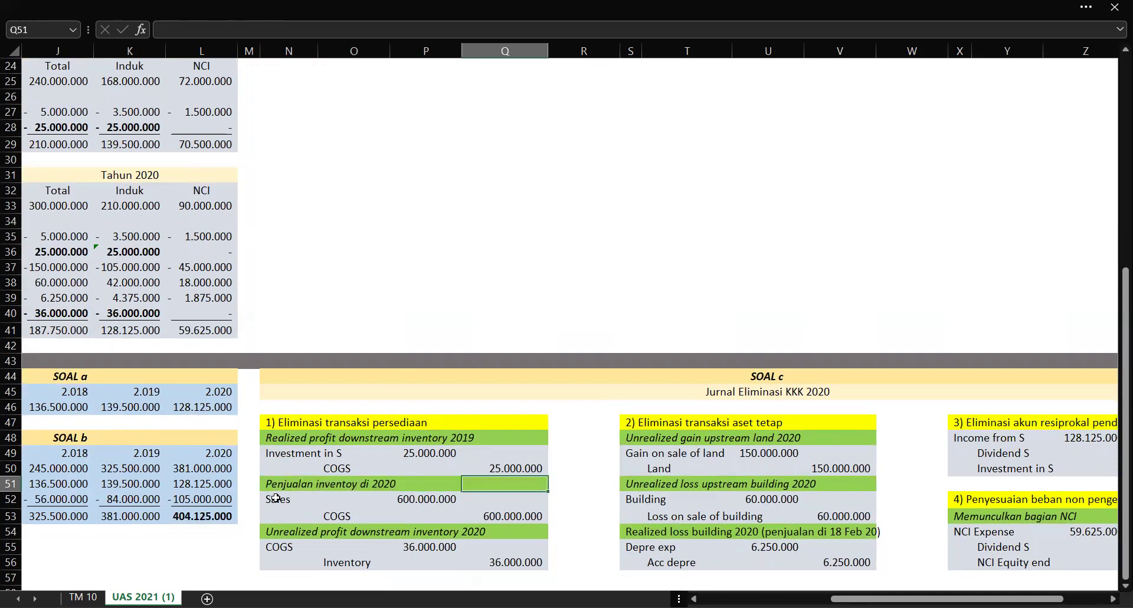
{"action": "left_click_drag", "start_coordinate": [275, 498], "coordinate": [535, 521]}
{"action": "left_click", "coordinate": [440, 503]}
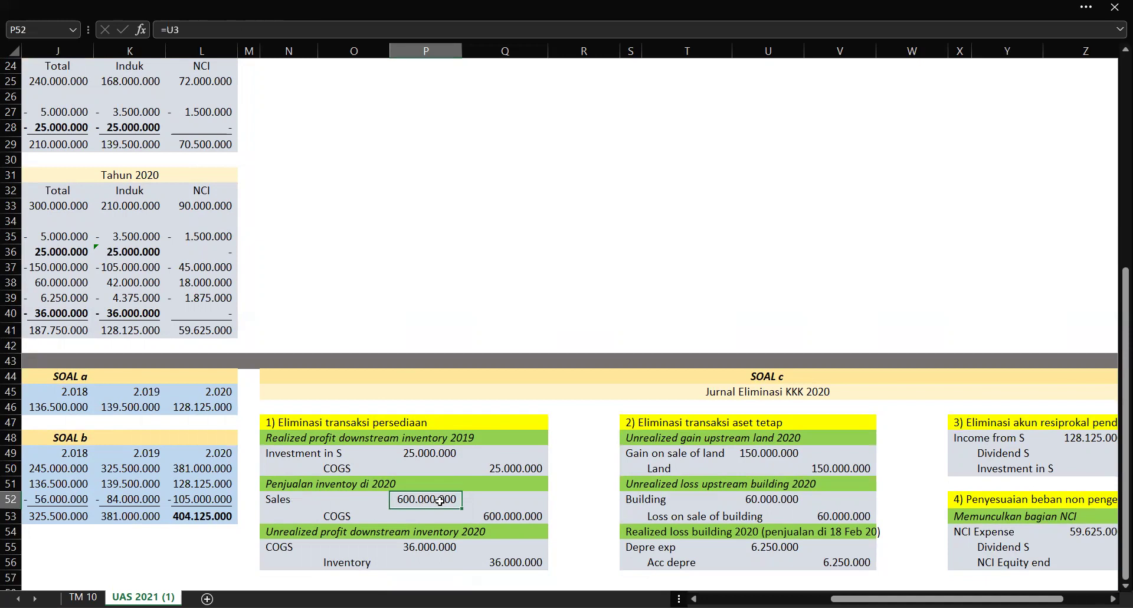
{"action": "left_click", "coordinate": [514, 519]}
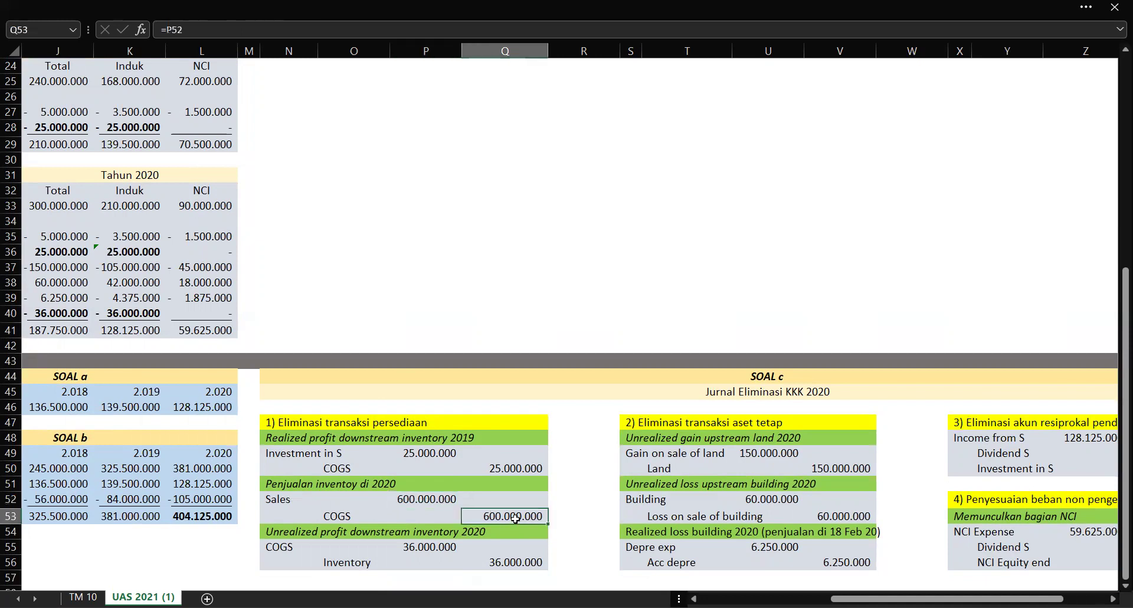
{"action": "left_click", "coordinate": [289, 532]}
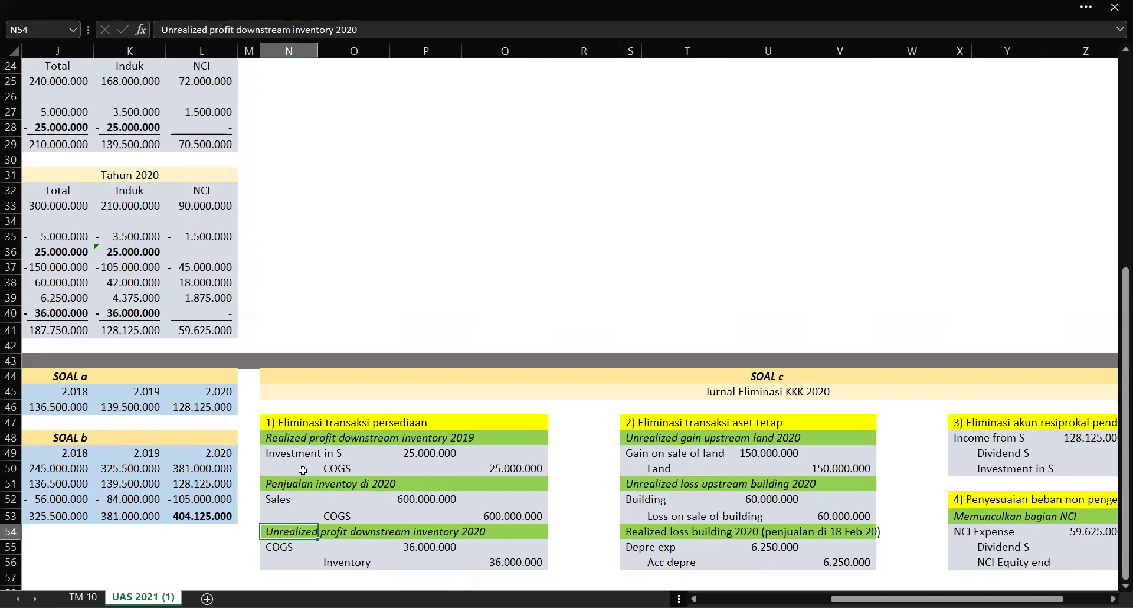
{"action": "left_click_drag", "start_coordinate": [280, 481], "coordinate": [519, 514]}
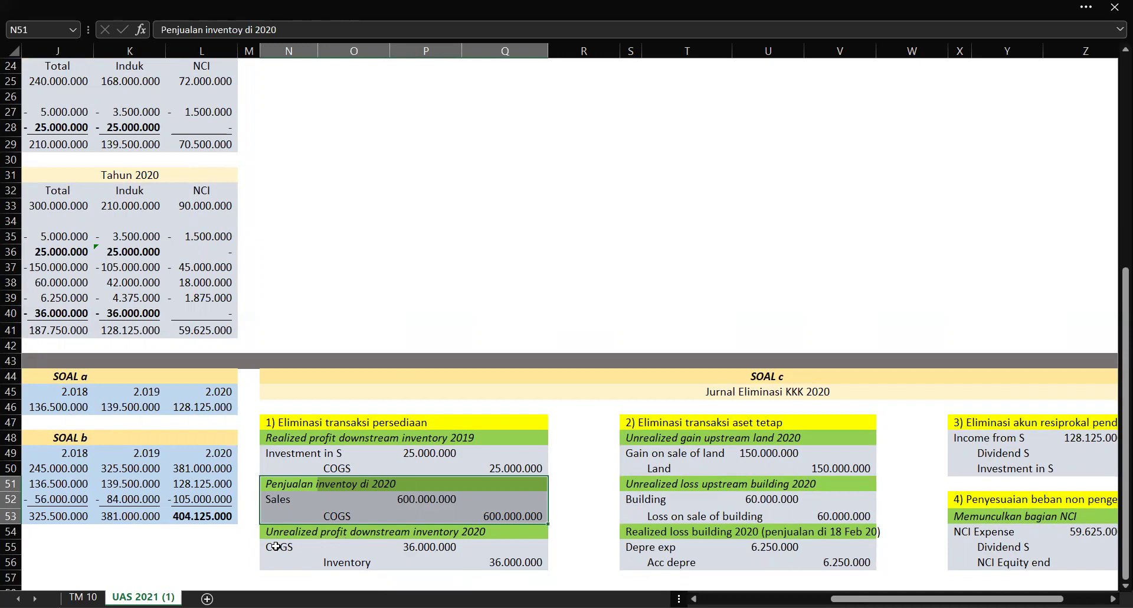
- Review the Unrealized profit downstream inventory 2020 entry and inspect the source of its COGS debit in P55
{"action": "left_click", "coordinate": [358, 563]}
{"action": "left_click", "coordinate": [441, 545]}
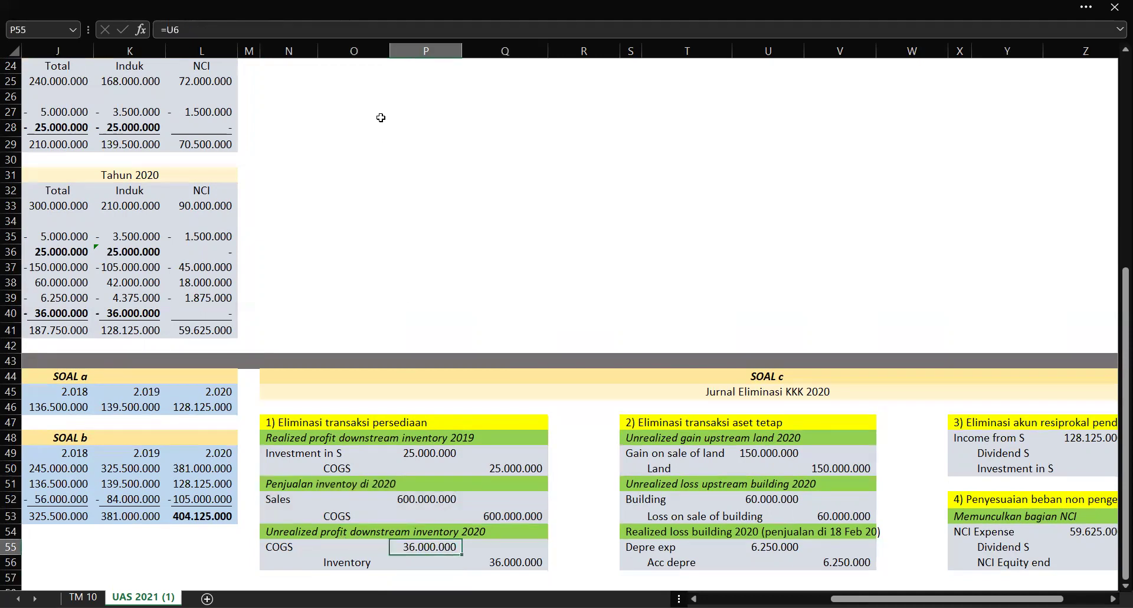
{"action": "left_click", "coordinate": [366, 28]}
{"action": "key", "text": "Return"}
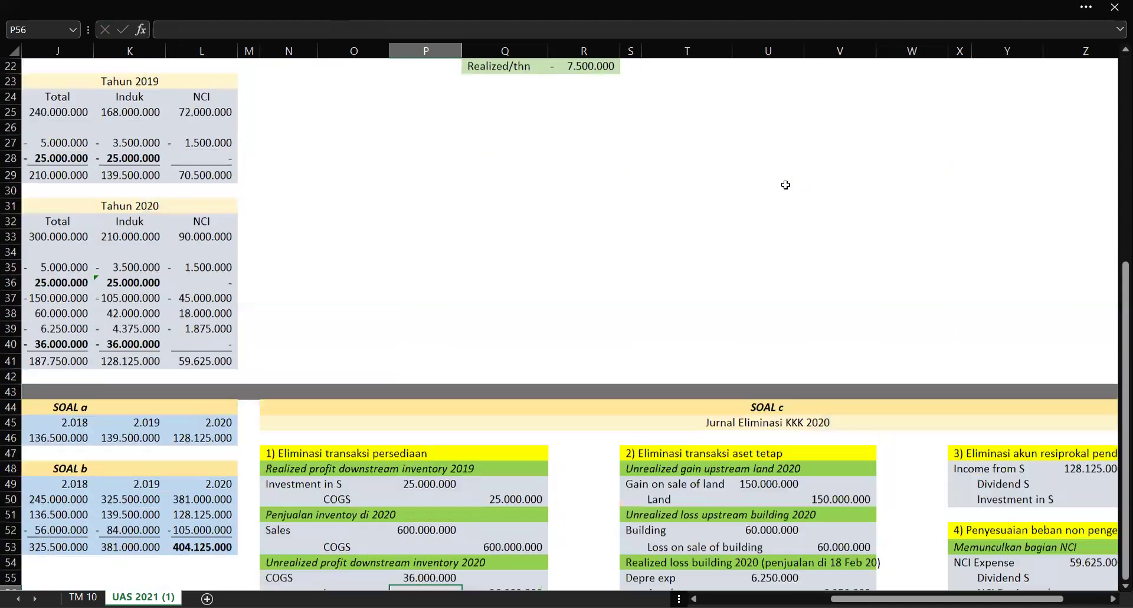
- Review the Unrealized gain upstream land 2020 entry under Eliminasi transaksi aset tetap and inspect the gain formula in U49
{"action": "key", "text": "Right"}
{"action": "key", "text": "Right"}
{"action": "key", "text": "Right"}
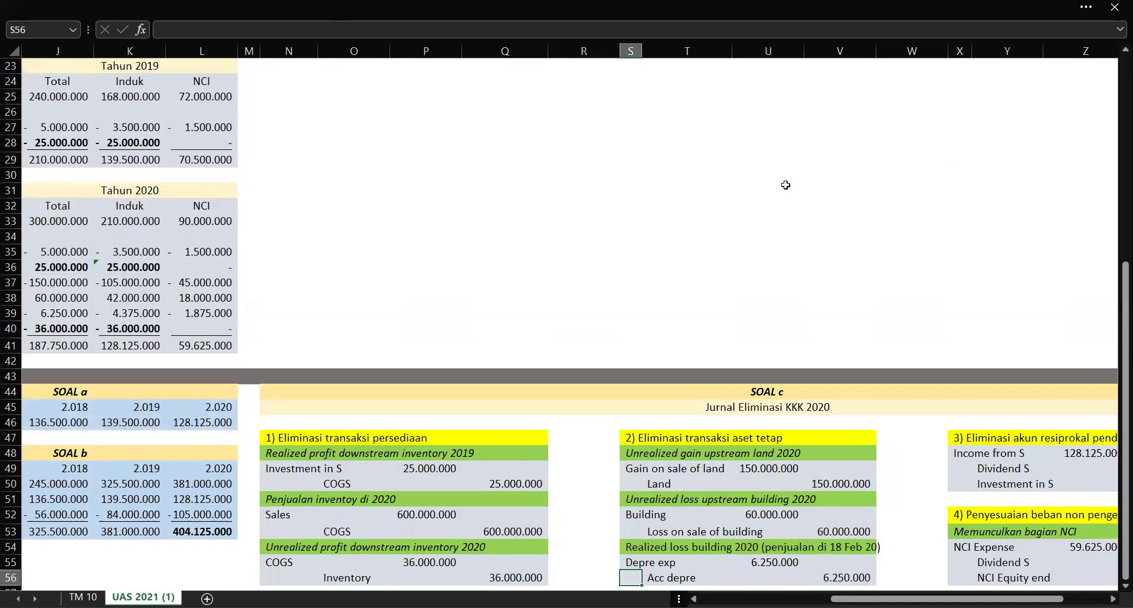
{"action": "scroll", "coordinate": [786, 185], "scroll_direction": "right", "scroll_amount": 5}
{"action": "scroll", "coordinate": [786, 185], "scroll_direction": "down", "scroll_amount": 2}
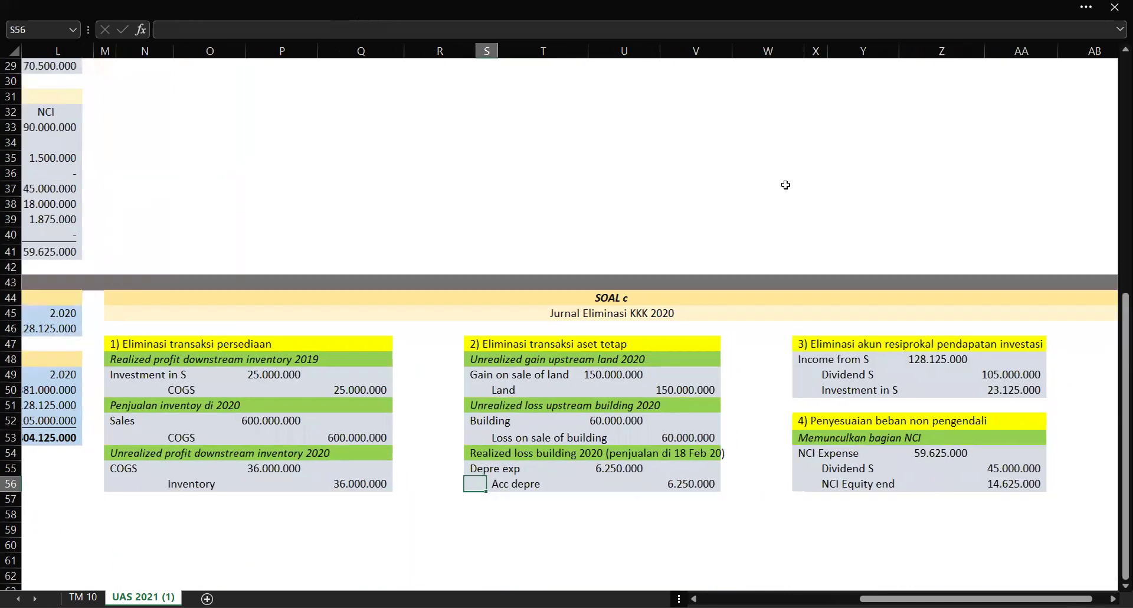
{"action": "scroll", "coordinate": [786, 185], "scroll_direction": "left", "scroll_amount": 1}
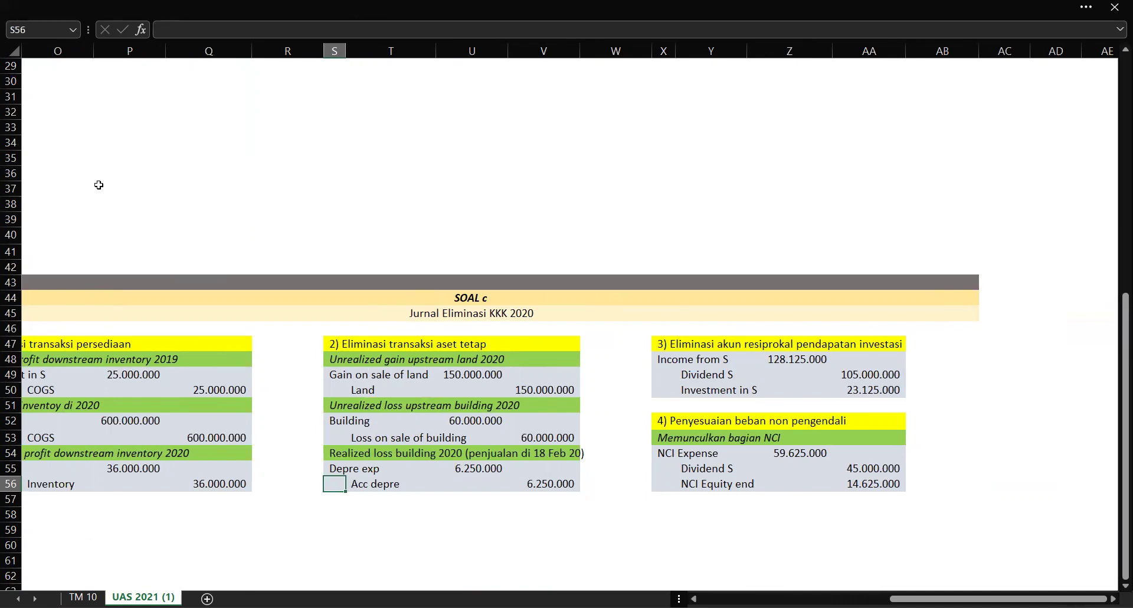
{"action": "left_click", "coordinate": [342, 359]}
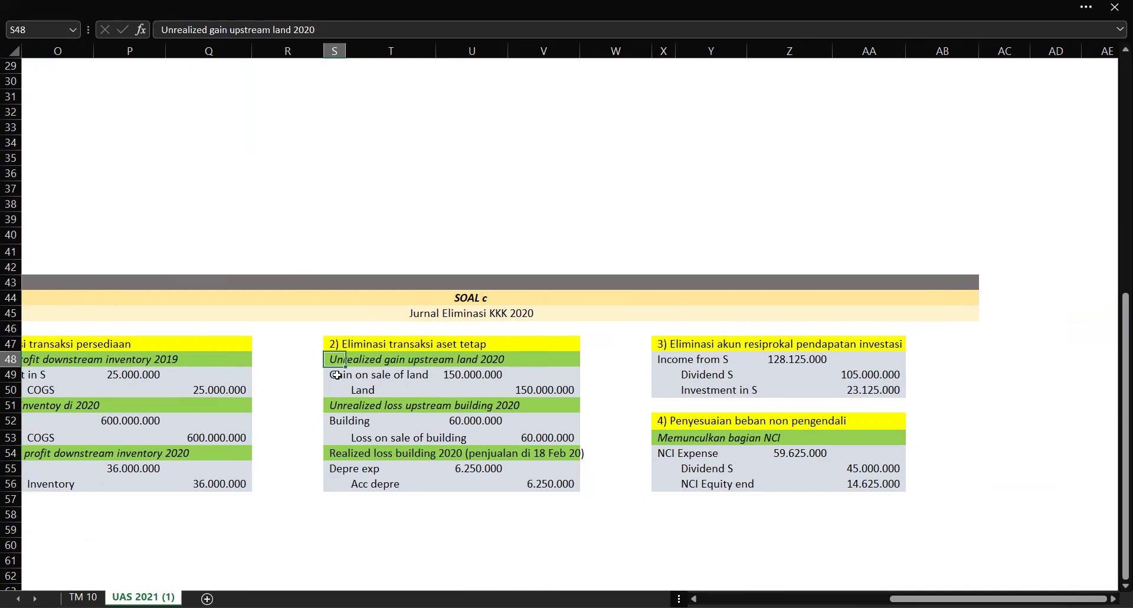
{"action": "left_click_drag", "start_coordinate": [336, 376], "coordinate": [560, 391]}
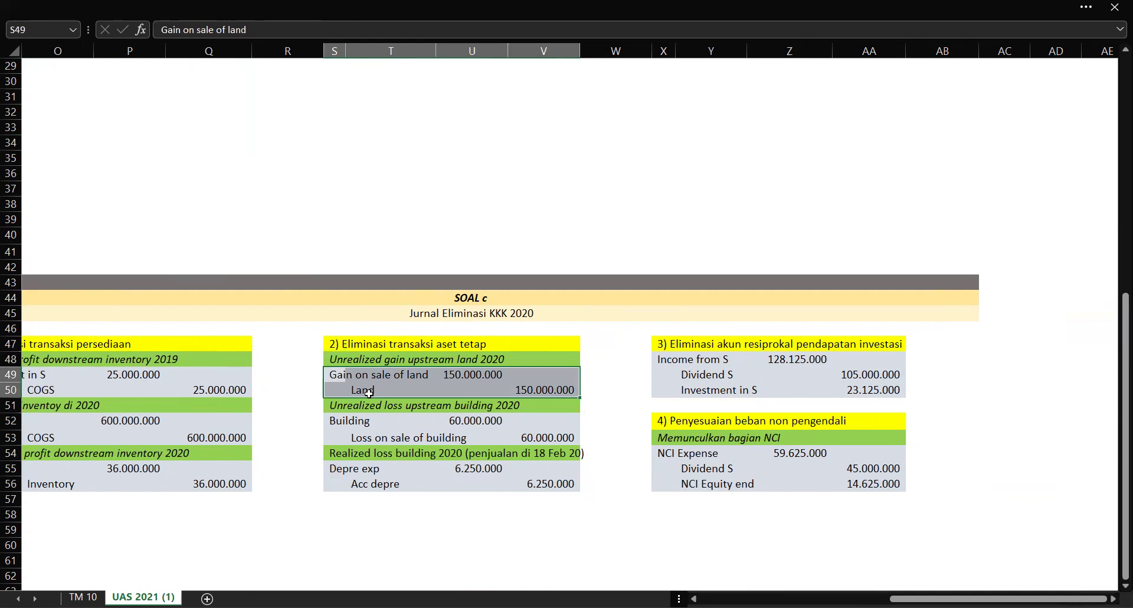
{"action": "left_click", "coordinate": [477, 373]}
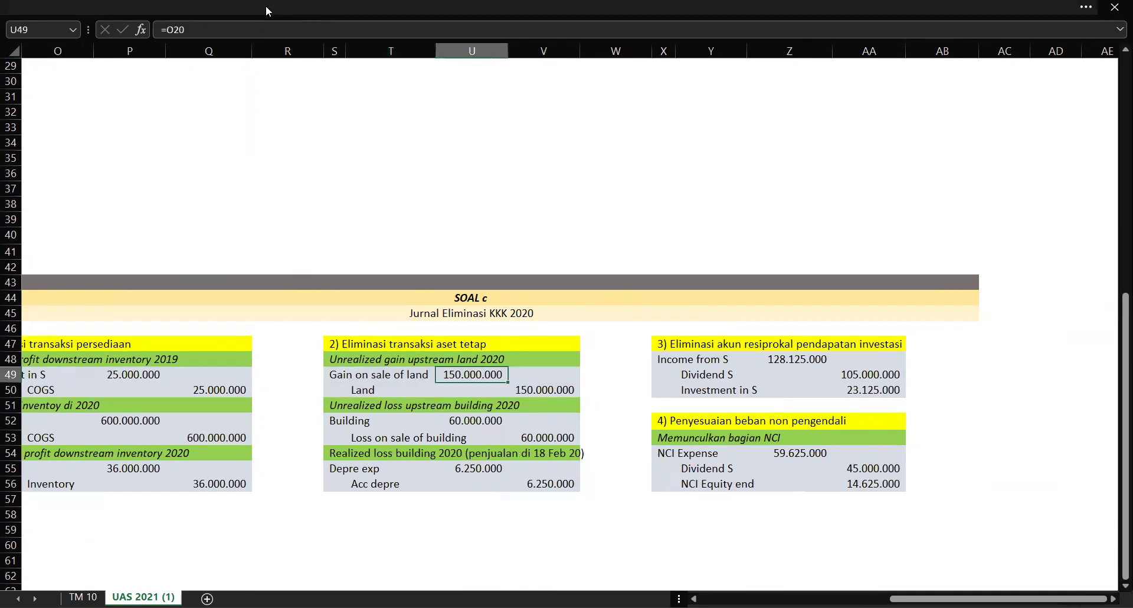
{"action": "left_click", "coordinate": [258, 30]}
{"action": "key", "text": "Return"}
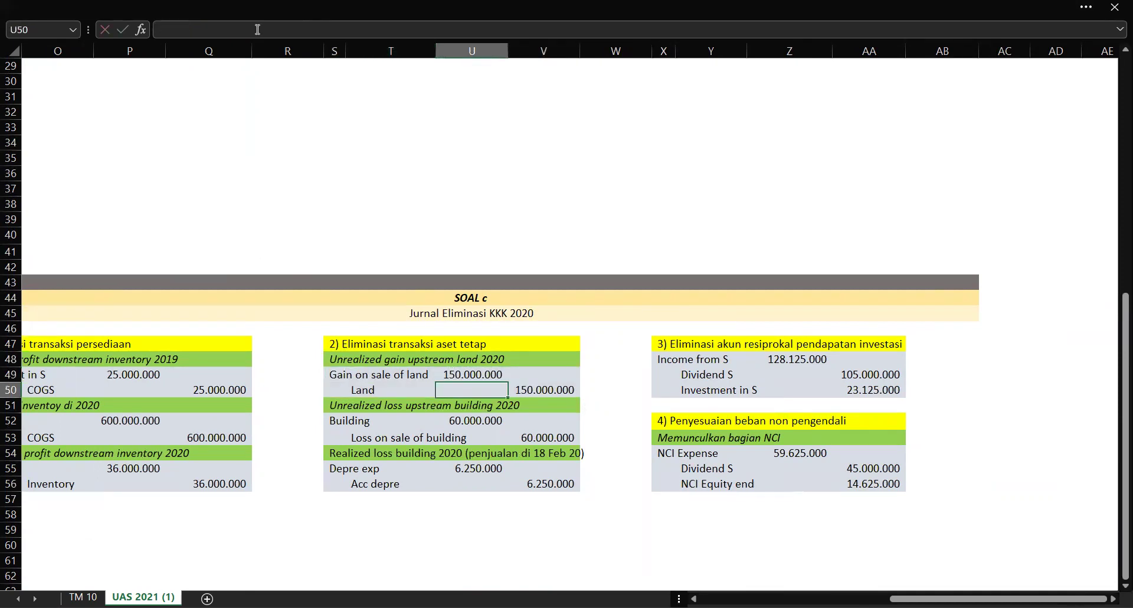
- Compare the Building and Loss on sale of building lines of the Unrealized loss upstream building 2020 entry with the land entry above
{"action": "key", "text": "Down"}
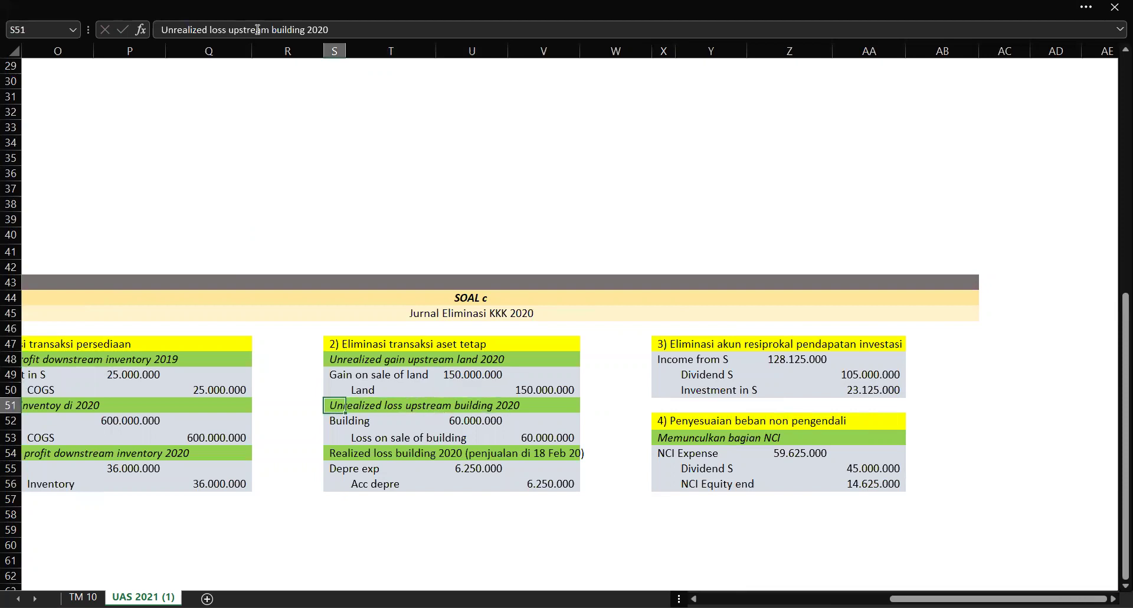
{"action": "left_click", "coordinate": [406, 435]}
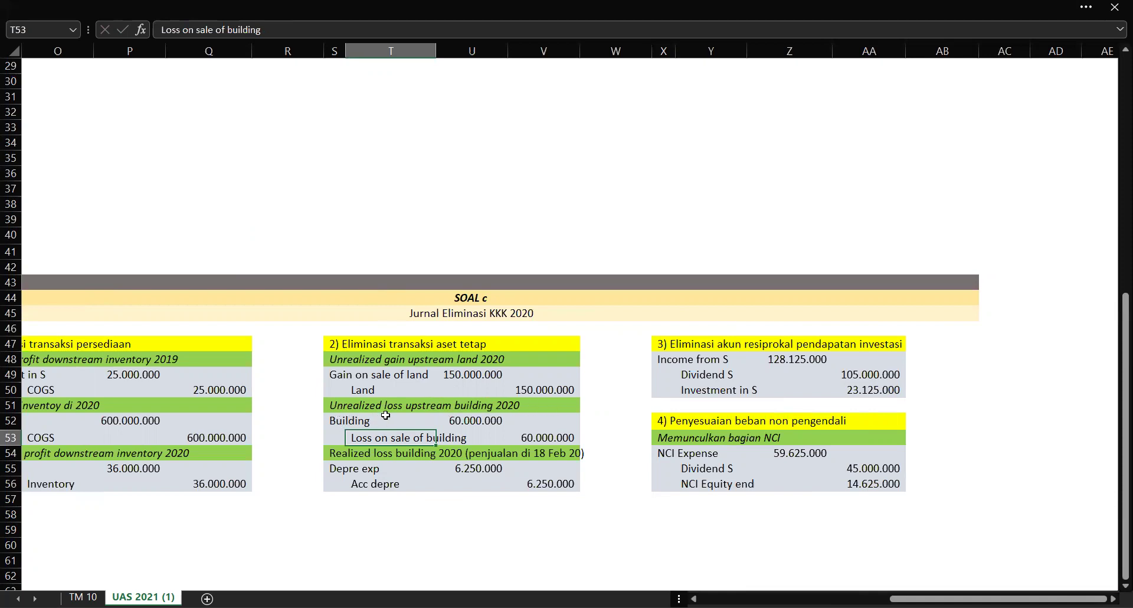
{"action": "left_click", "coordinate": [337, 373]}
{"action": "left_click_drag", "start_coordinate": [337, 373], "coordinate": [544, 393]}
{"action": "left_click", "coordinate": [372, 388]}
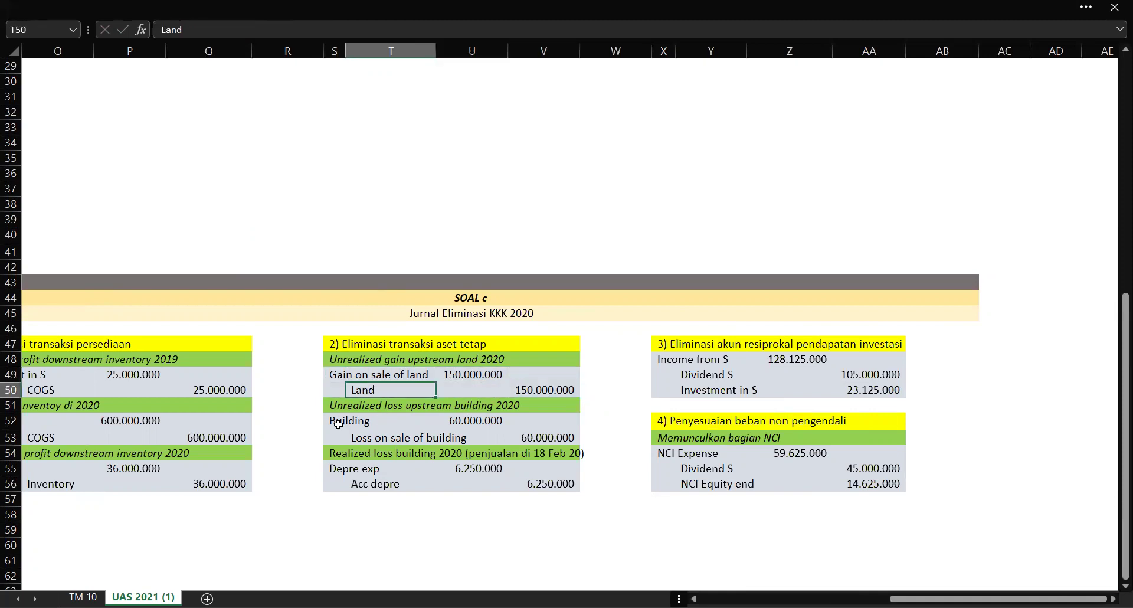
{"action": "left_click_drag", "start_coordinate": [335, 422], "coordinate": [553, 440]}
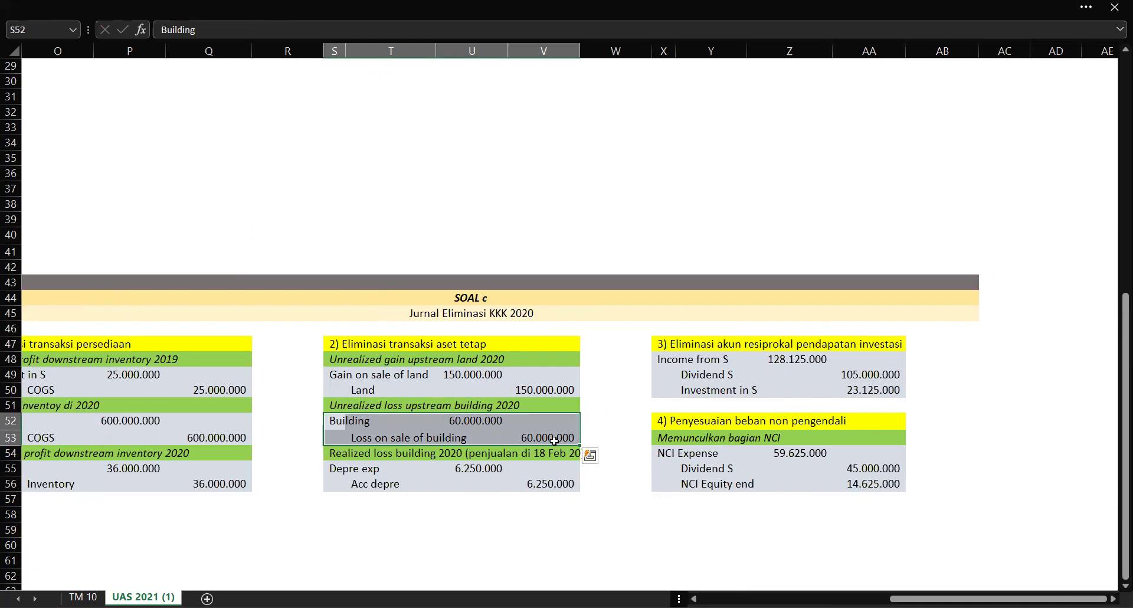
{"action": "left_click", "coordinate": [336, 420]}
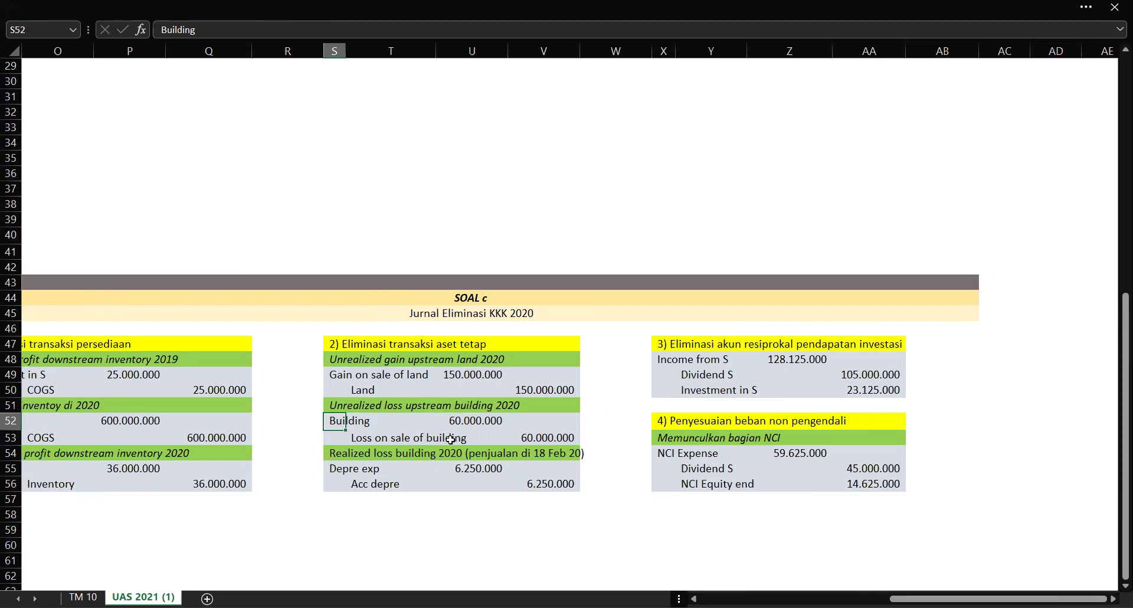
- Trace the Building debit formula in U52 to its source cell, leaving the formula as it is
{"action": "left_click", "coordinate": [470, 421]}
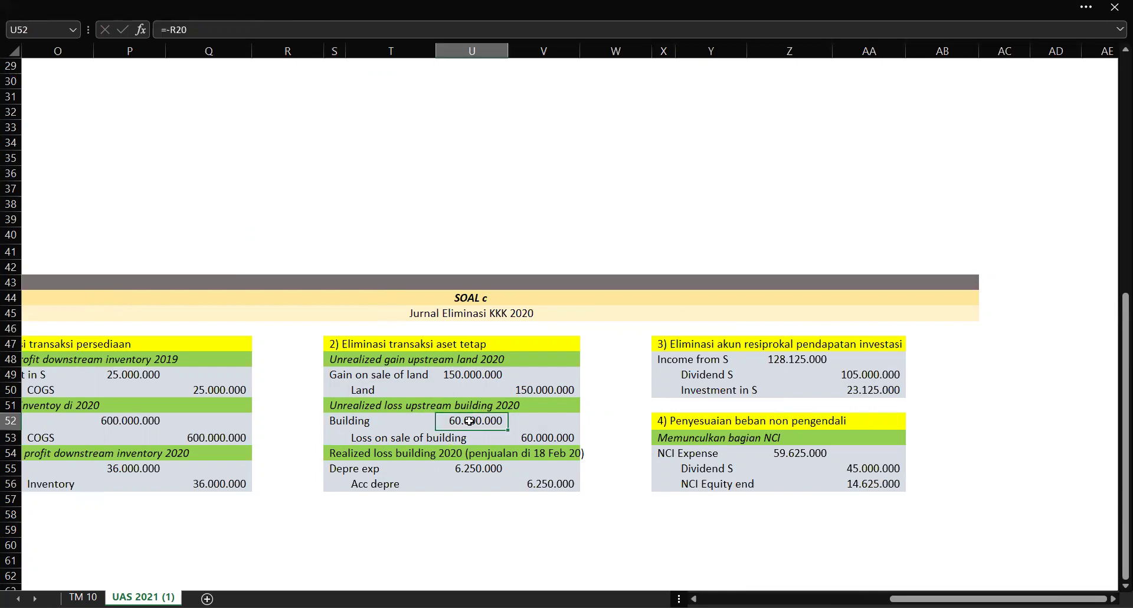
{"action": "left_click", "coordinate": [265, 26]}
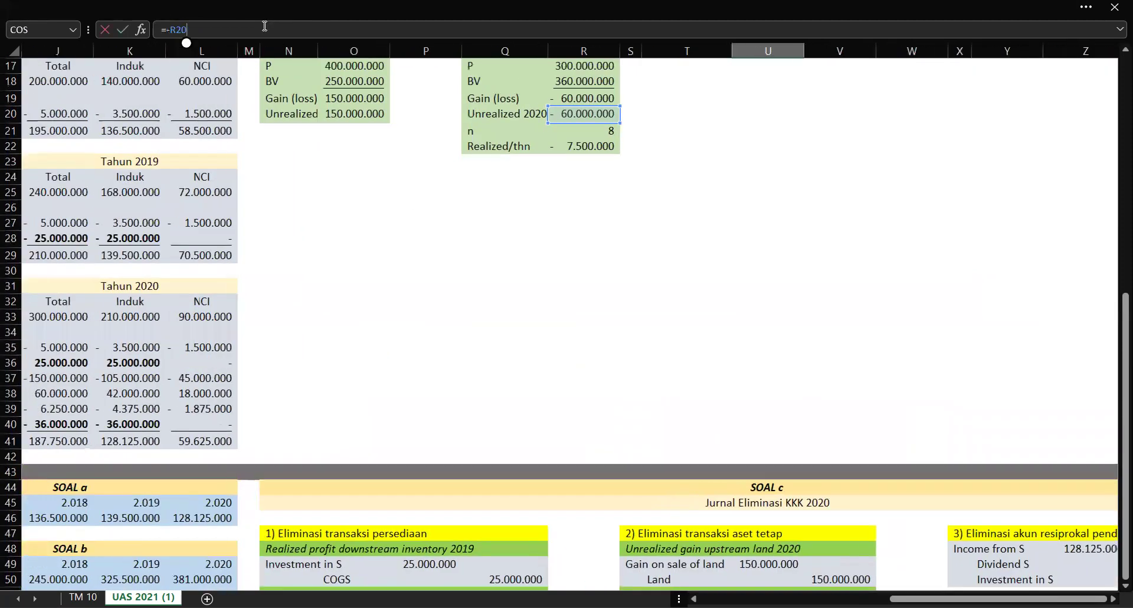
{"action": "key", "text": "Return"}
{"action": "key", "text": "Down"}
{"action": "key", "text": "Down"}
{"action": "key", "text": "Down"}
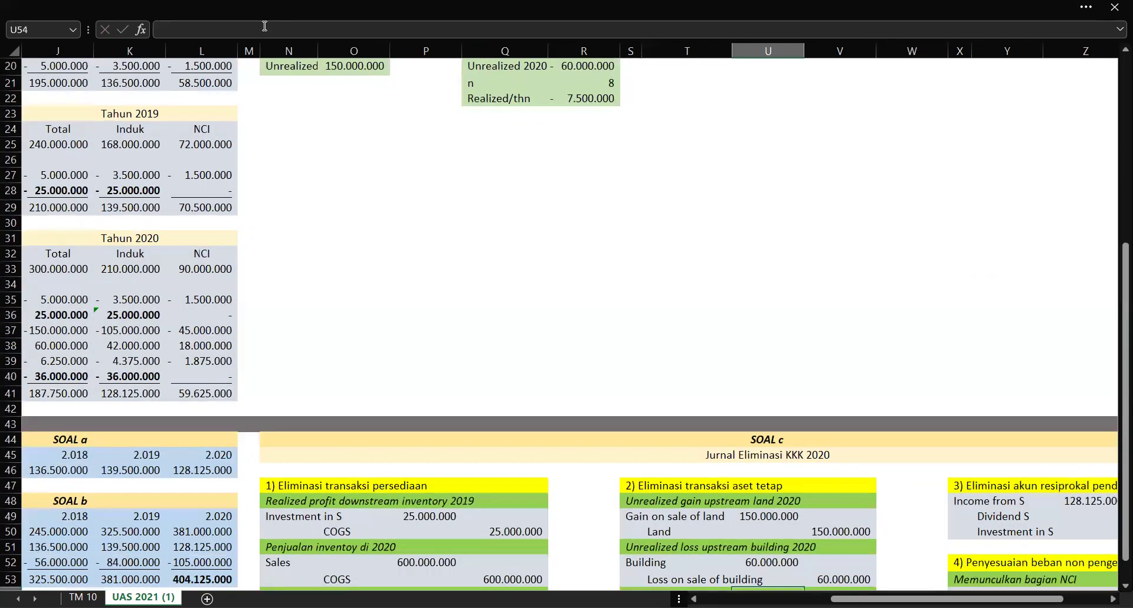
{"action": "key", "text": "Down"}
{"action": "key", "text": "Down"}
{"action": "key", "text": "Down"}
{"action": "key", "text": "Right"}
{"action": "key", "text": "Right"}
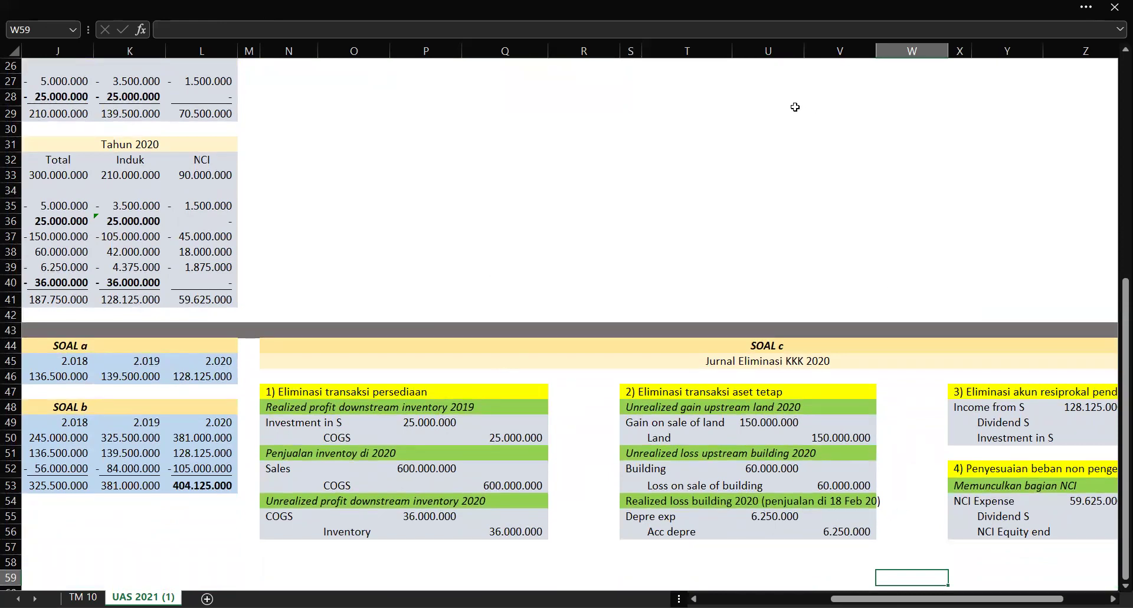
- Compare the Realized loss building 2020 entry's Depre exp formula in U55 with the Tahun 2020 realized amount formula in J39
{"action": "left_click", "coordinate": [646, 516]}
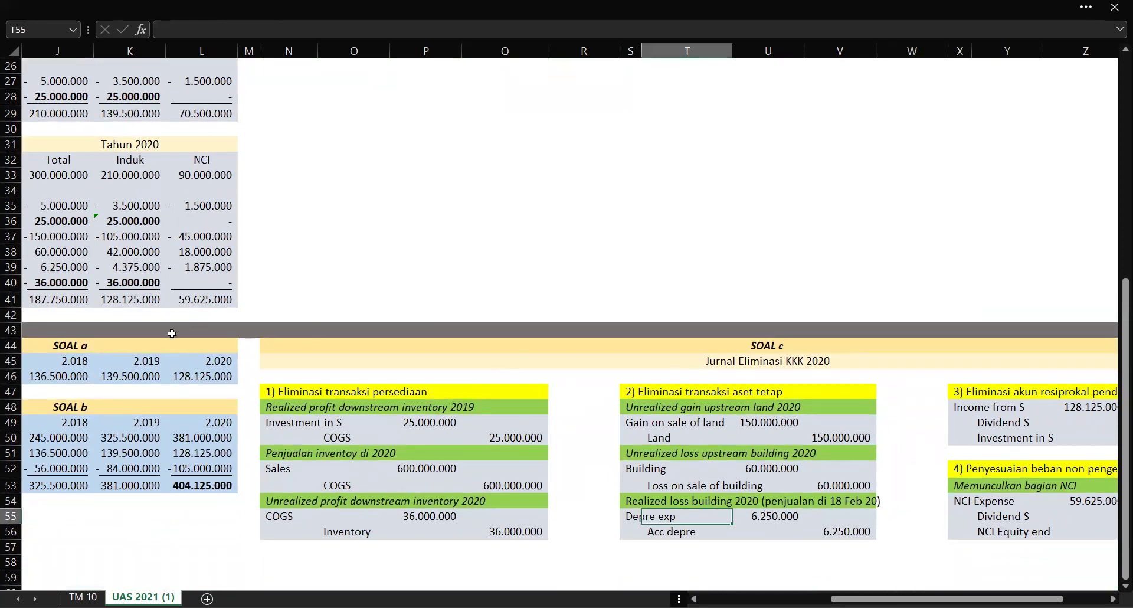
{"action": "left_click", "coordinate": [55, 269]}
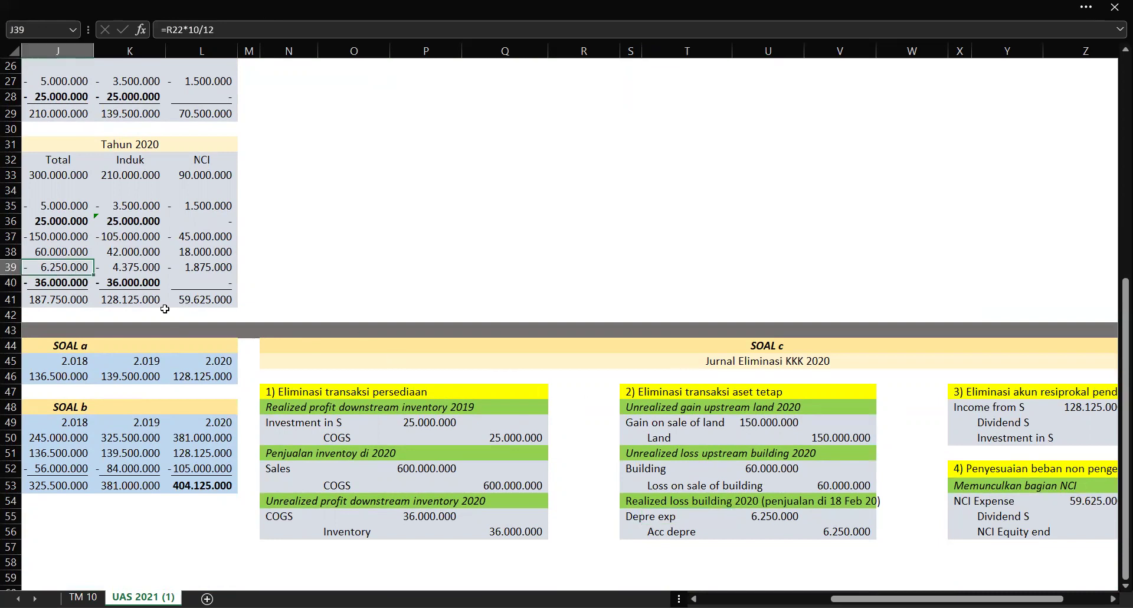
{"action": "left_click", "coordinate": [232, 30]}
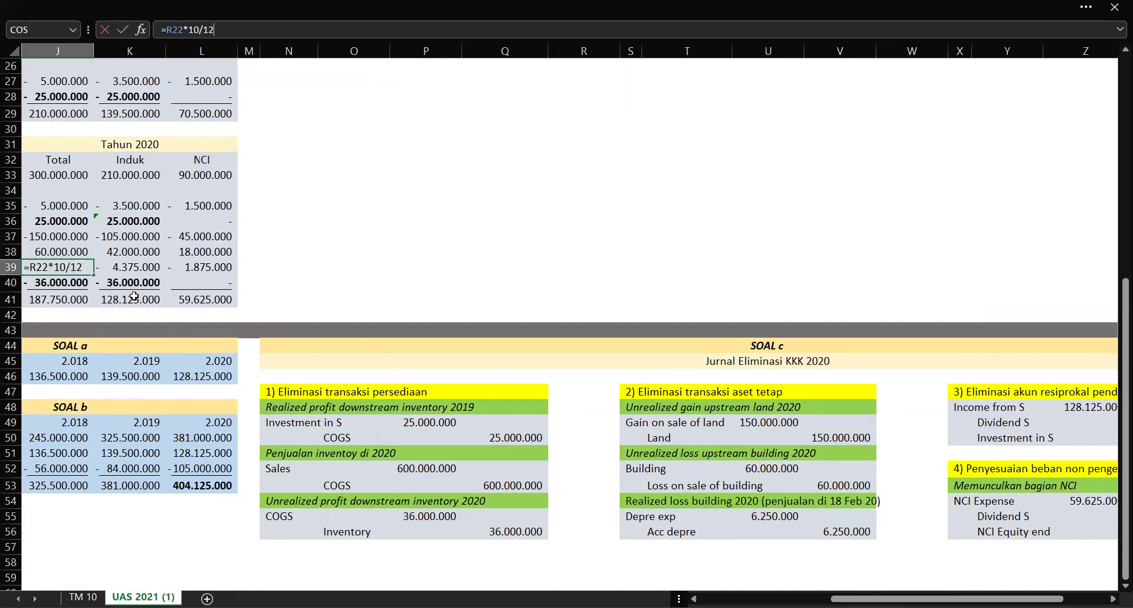
{"action": "left_click", "coordinate": [32, 288]}
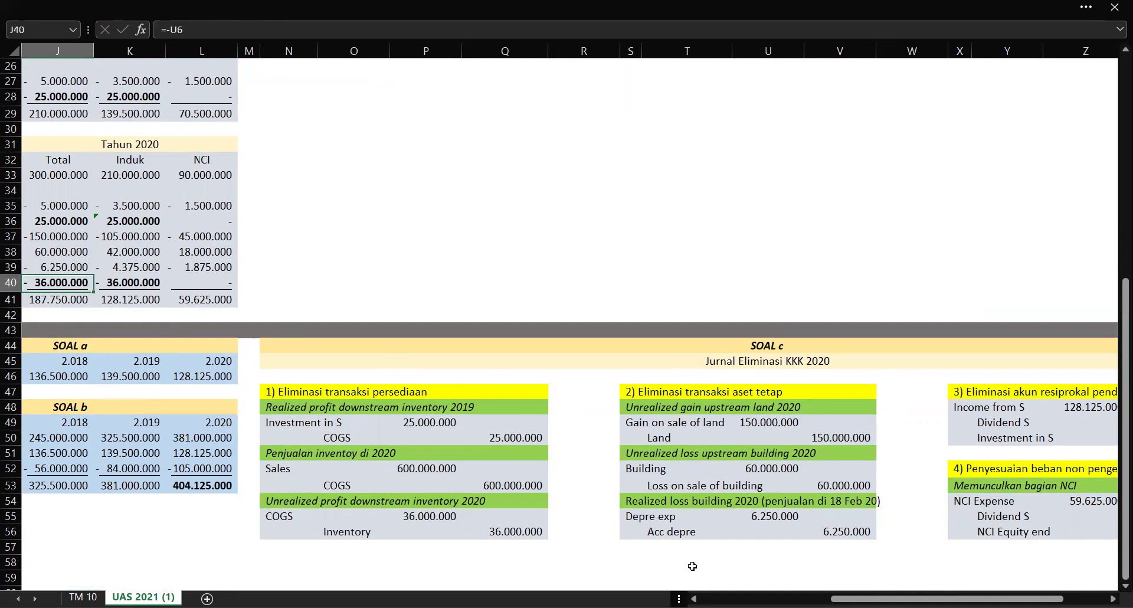
{"action": "left_click_drag", "start_coordinate": [637, 516], "coordinate": [858, 530]}
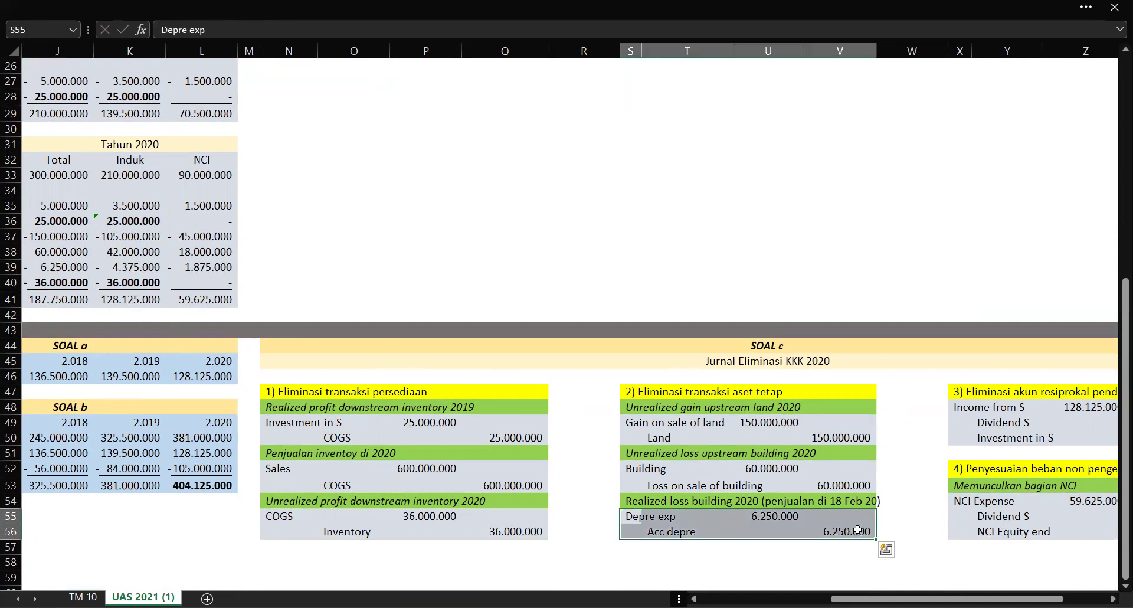
{"action": "left_click", "coordinate": [773, 518]}
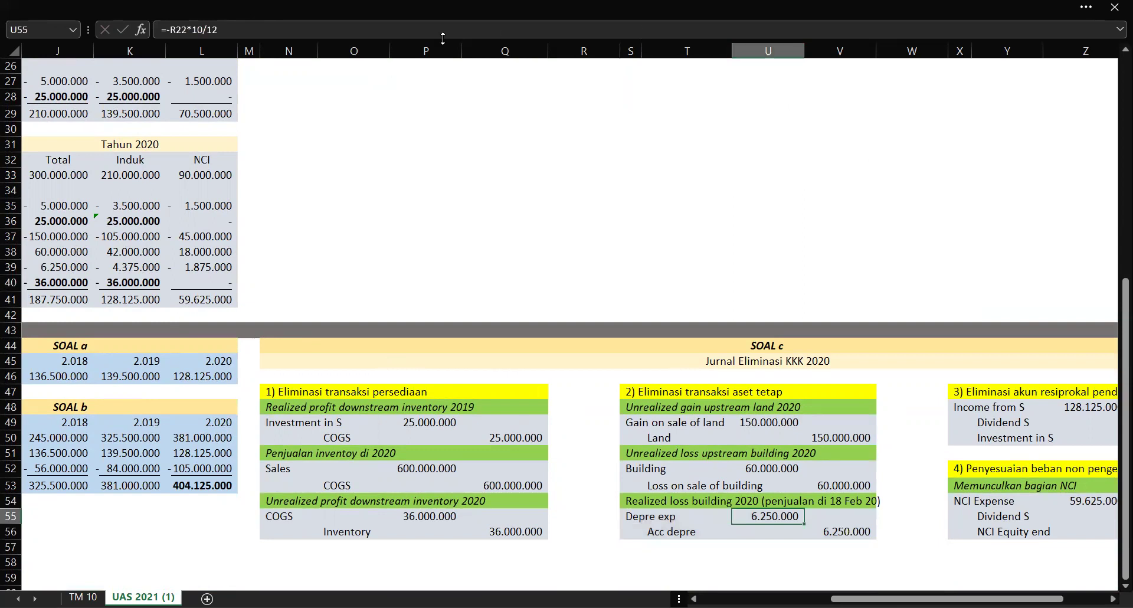
- Widen column V slightly so the Realized loss building 2020 heading fits within its green row
{"action": "scroll", "coordinate": [687, 330], "scroll_direction": "right", "scroll_amount": 6}
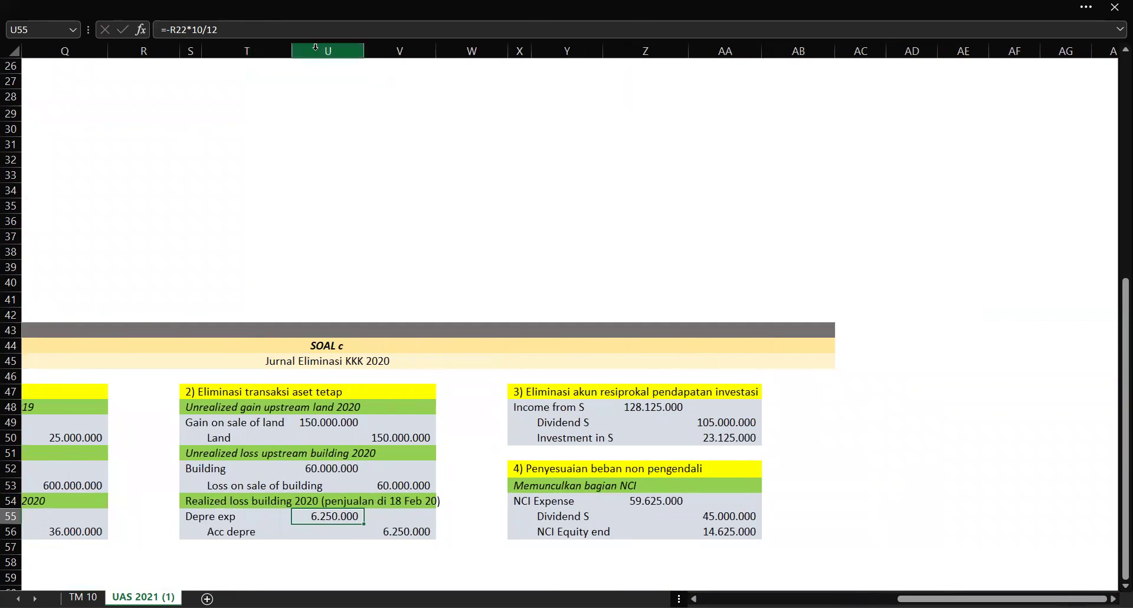
{"action": "double_click", "coordinate": [441, 55]}
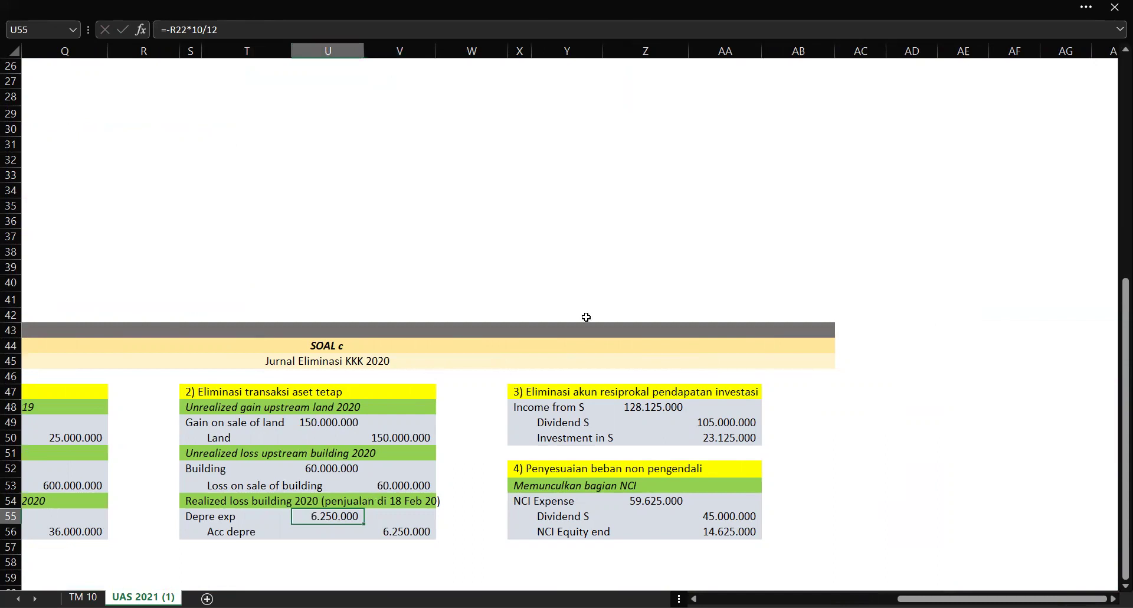
- Review the Eliminasi akun resiprokal pendapatan investasi entry and check the Income from S debit formula in Z48
{"action": "left_click", "coordinate": [523, 406]}
{"action": "key", "text": "Up"}
{"action": "key", "text": "Right"}
{"action": "key", "text": "Right"}
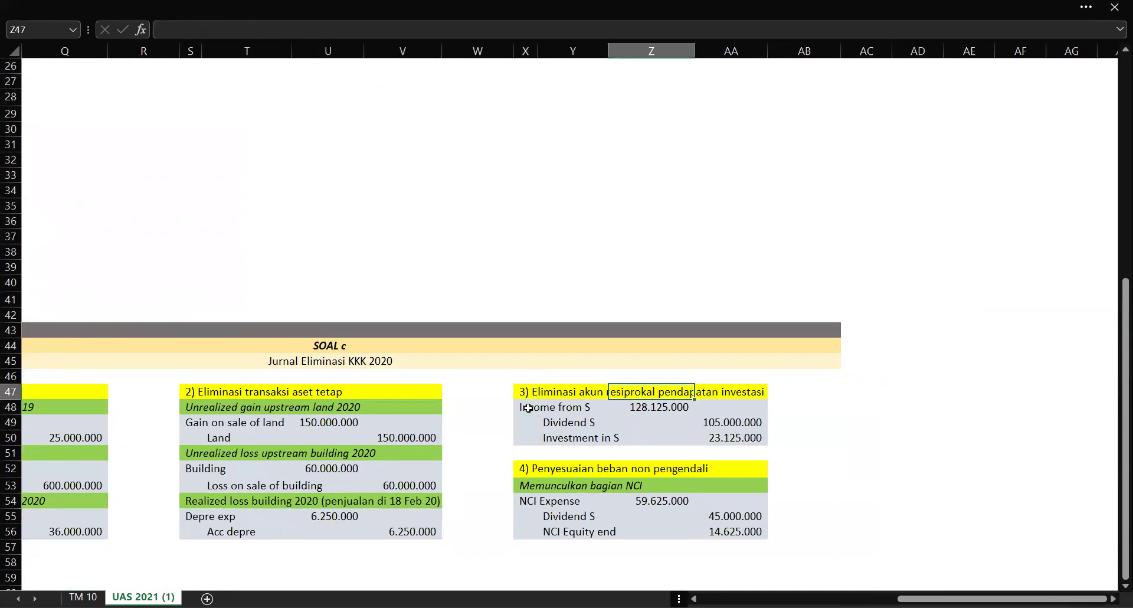
{"action": "key", "text": "Left"}
{"action": "key", "text": "Down"}
{"action": "left_click", "coordinate": [528, 408]}
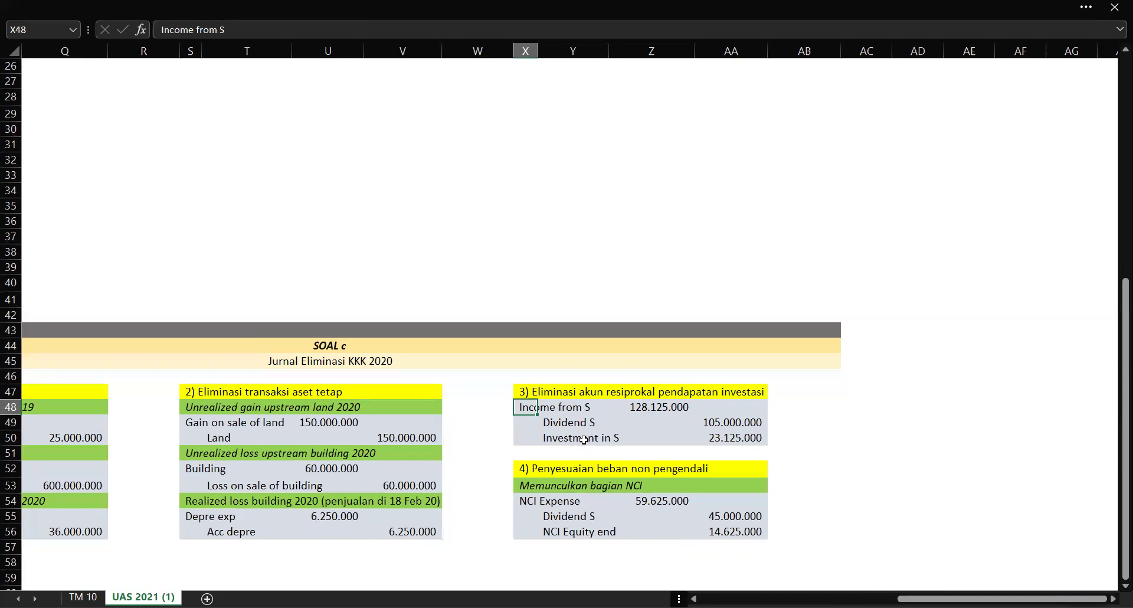
{"action": "left_click", "coordinate": [661, 409]}
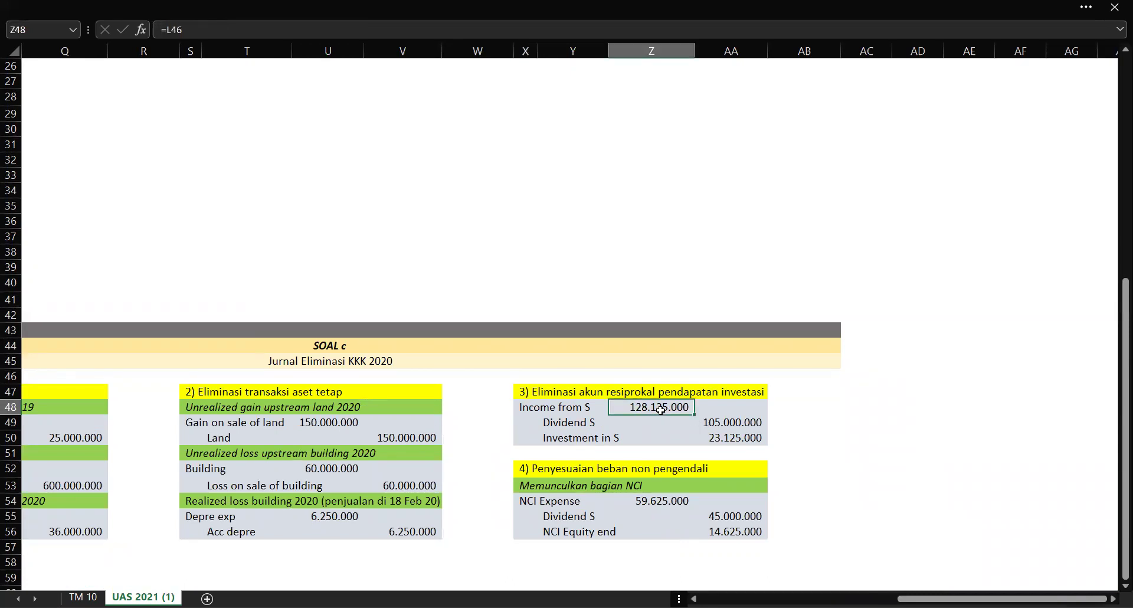
- Trace the Income from S debit formula in Z48 and the Dividend S credit formula in AA49 to their source cells, leaving both as they are
{"action": "left_click", "coordinate": [324, 31]}
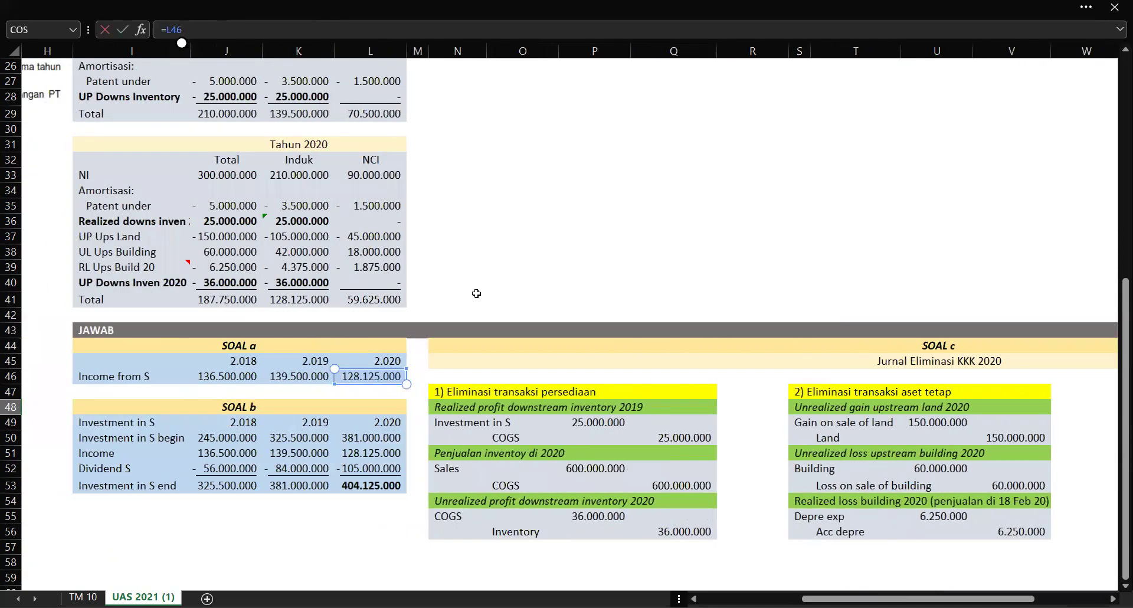
{"action": "key", "text": "Escape"}
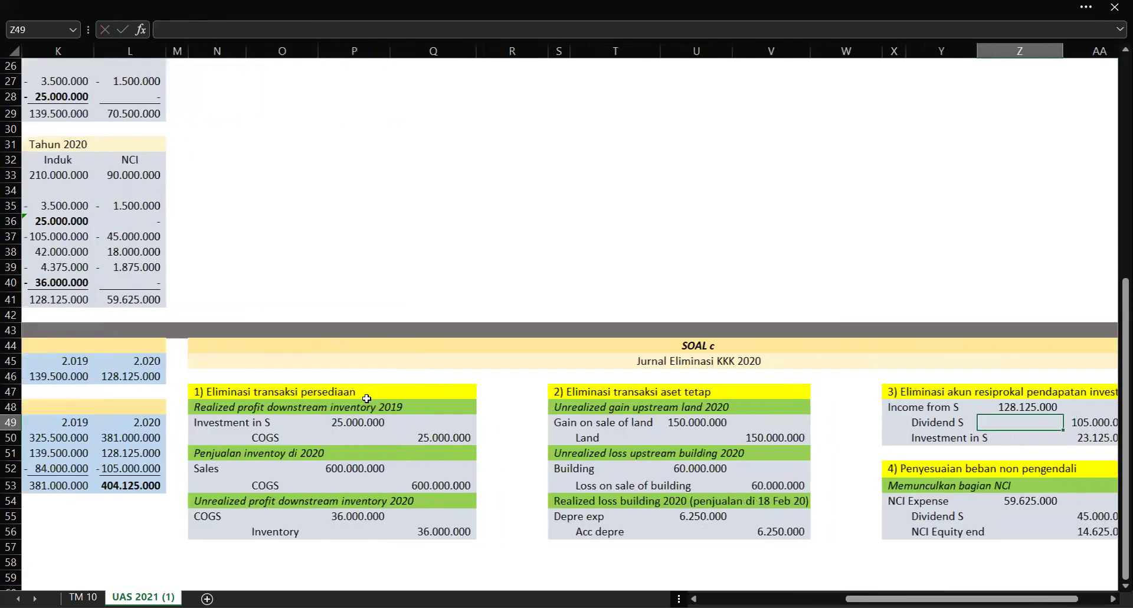
{"action": "left_click", "coordinate": [507, 30]}
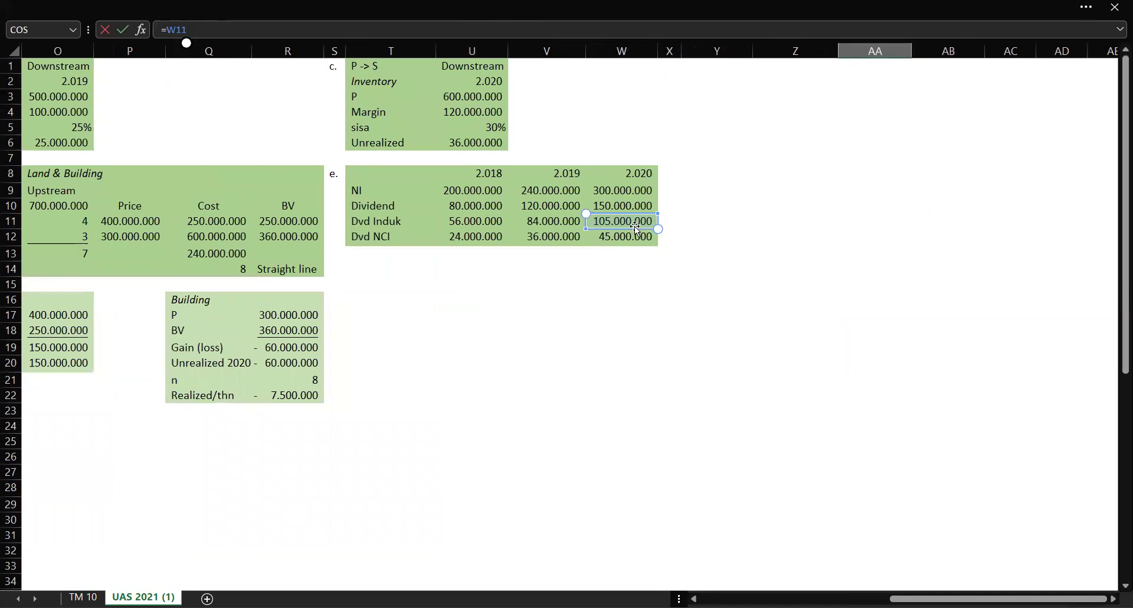
{"action": "key", "text": "Return"}
{"action": "key", "text": "Down"}
{"action": "key", "text": "Down"}
{"action": "key", "text": "Down"}
{"action": "key", "text": "Down"}
{"action": "key", "text": "Down"}
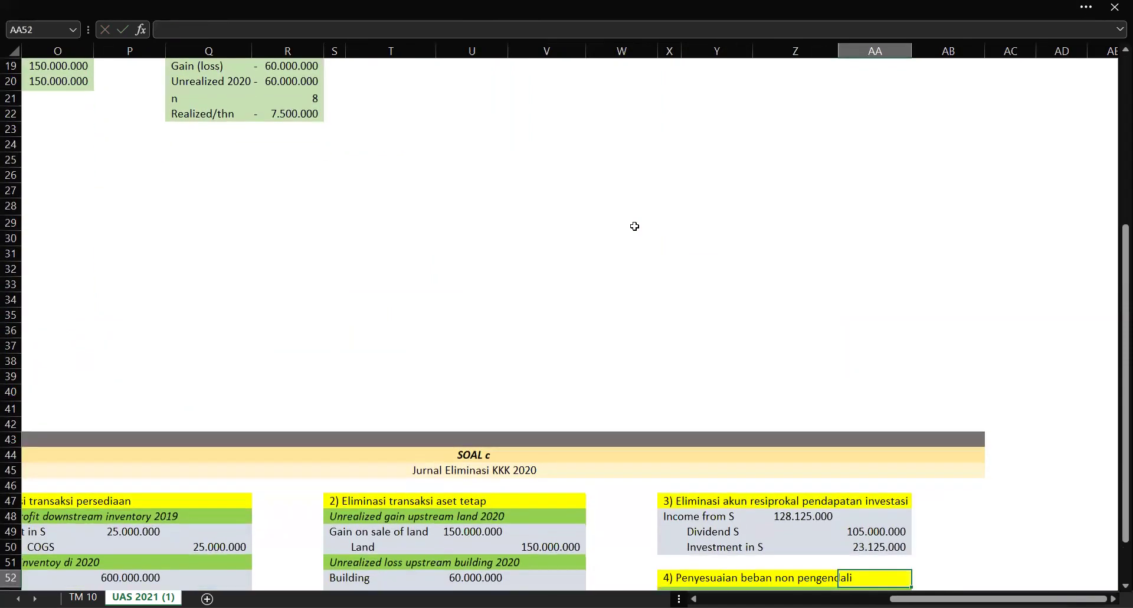
- Check the formula behind the Investment in S credit in AA50 of the Eliminasi akun resiprokal pendapatan investasi entry
{"action": "left_click", "coordinate": [866, 484]}
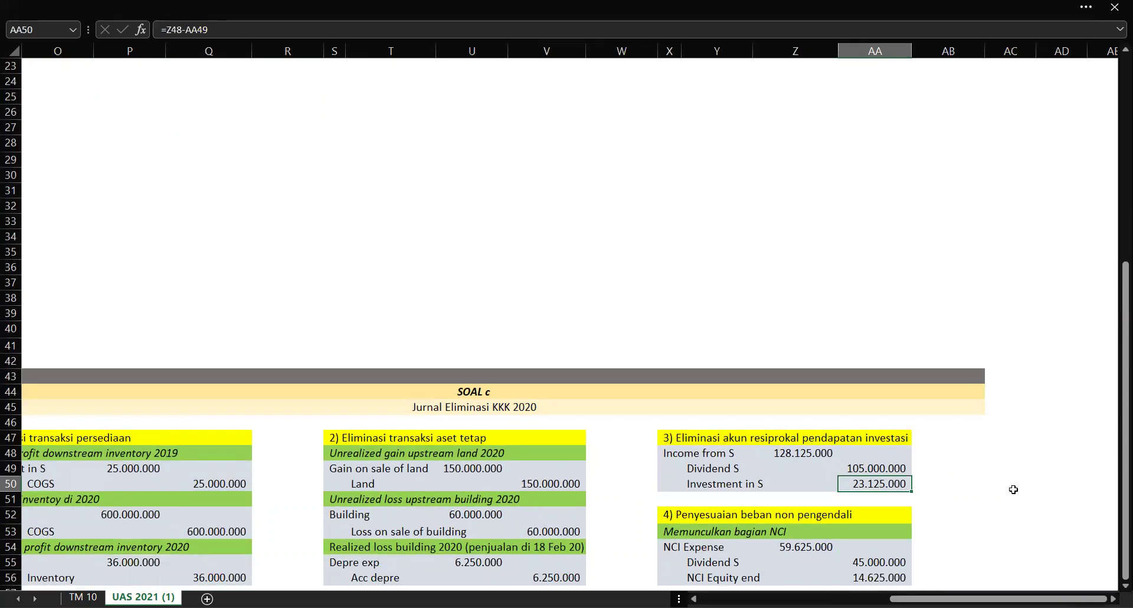
{"action": "key", "text": "Down"}
{"action": "scroll", "coordinate": [1013, 490], "scroll_direction": "down", "scroll_amount": 3}
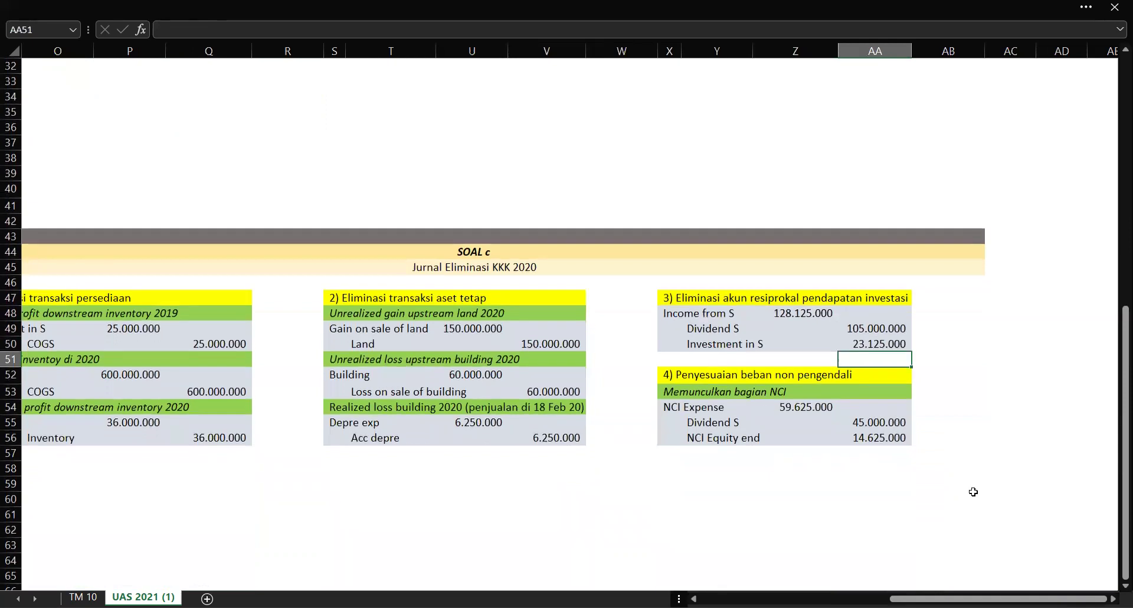
- Review the Penyesuaian beban non pengendali entry and compare its lines with the Eliminasi akun resiprokal pendapatan investasi entry above it
{"action": "left_click", "coordinate": [661, 374]}
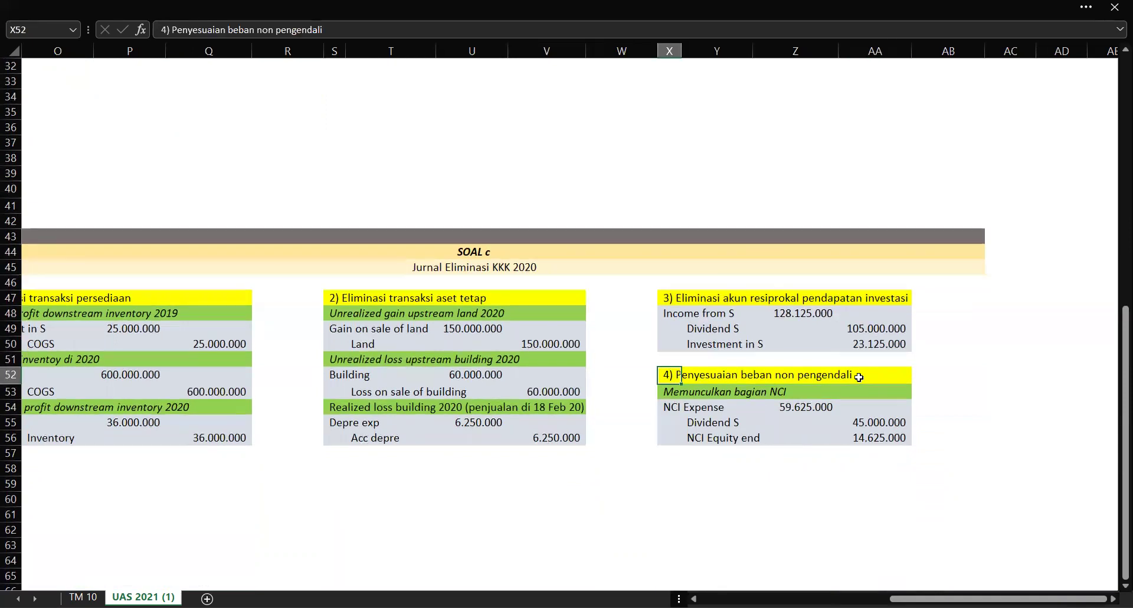
{"action": "left_click", "coordinate": [776, 394]}
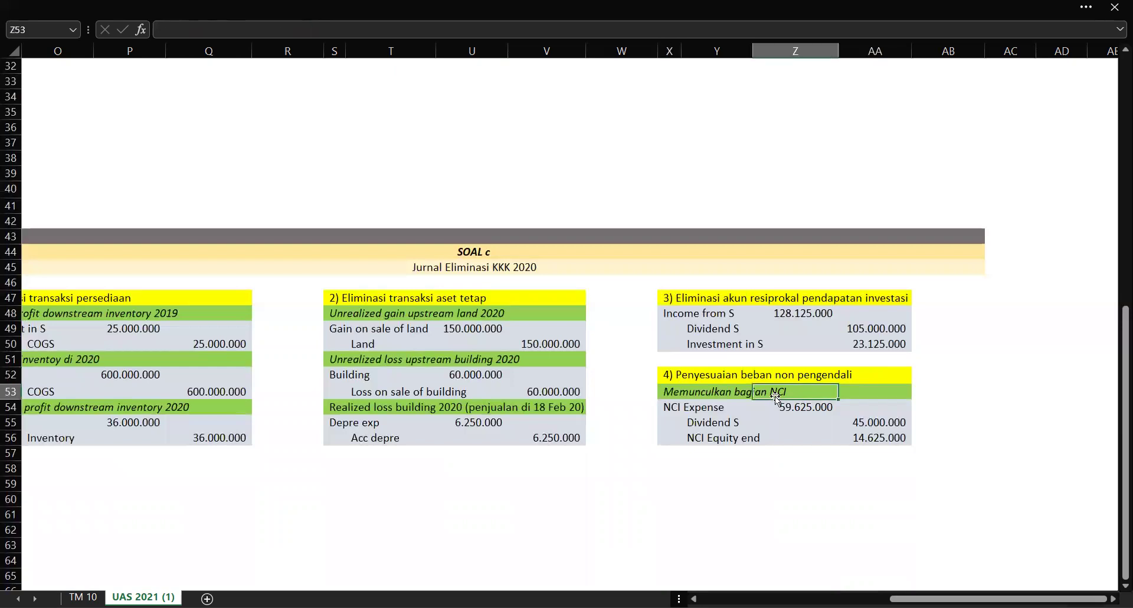
{"action": "left_click_drag", "start_coordinate": [670, 407], "coordinate": [884, 438]}
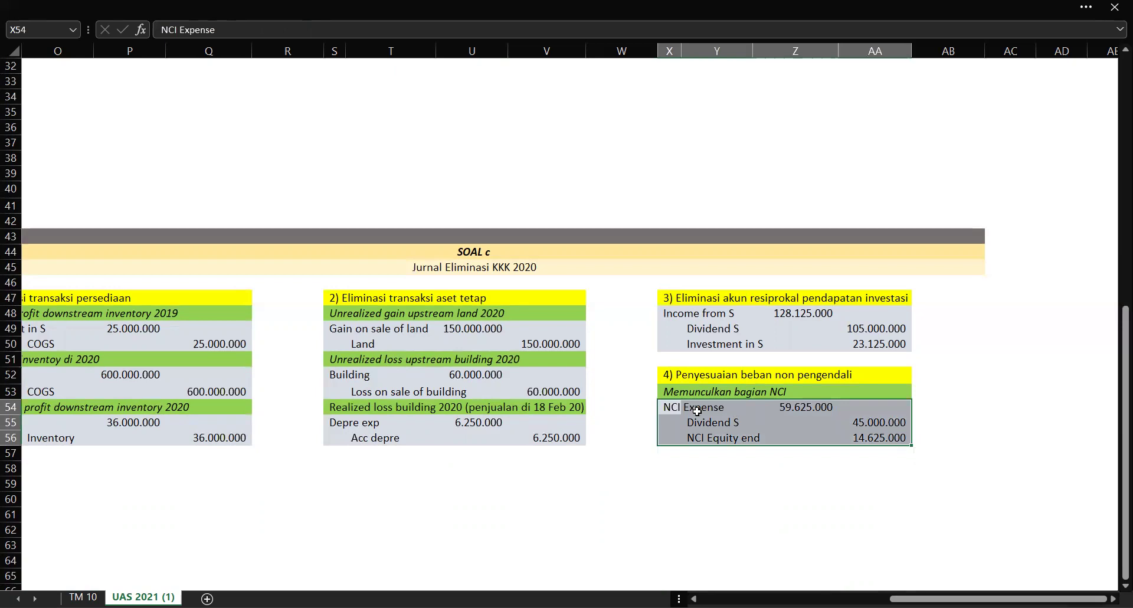
{"action": "left_click_drag", "start_coordinate": [672, 300], "coordinate": [880, 443]}
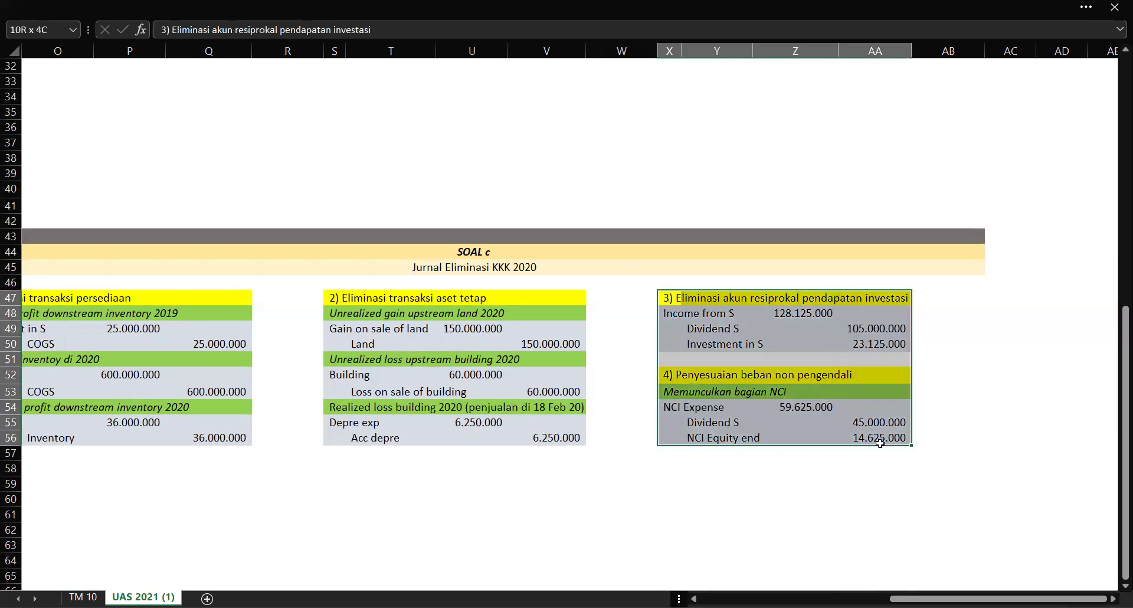
{"action": "left_click", "coordinate": [679, 313]}
{"action": "left_click", "coordinate": [675, 405]}
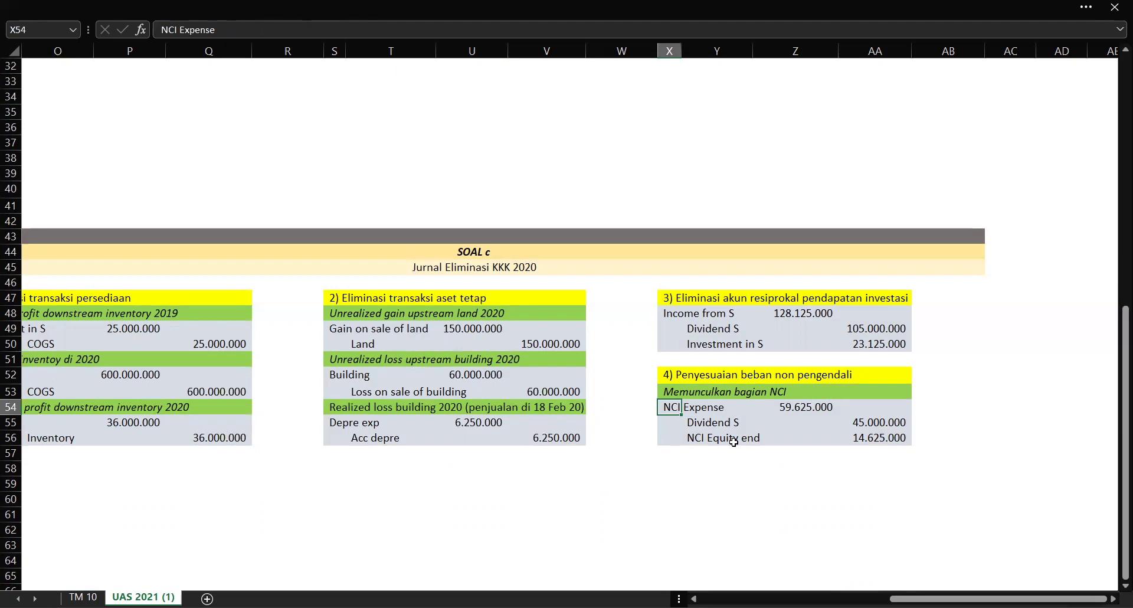
- Trace the NCI Expense debit formula in Z54 to its source cell in the Tahun 2020 table, leaving the formula as it is
{"action": "left_click", "coordinate": [803, 403]}
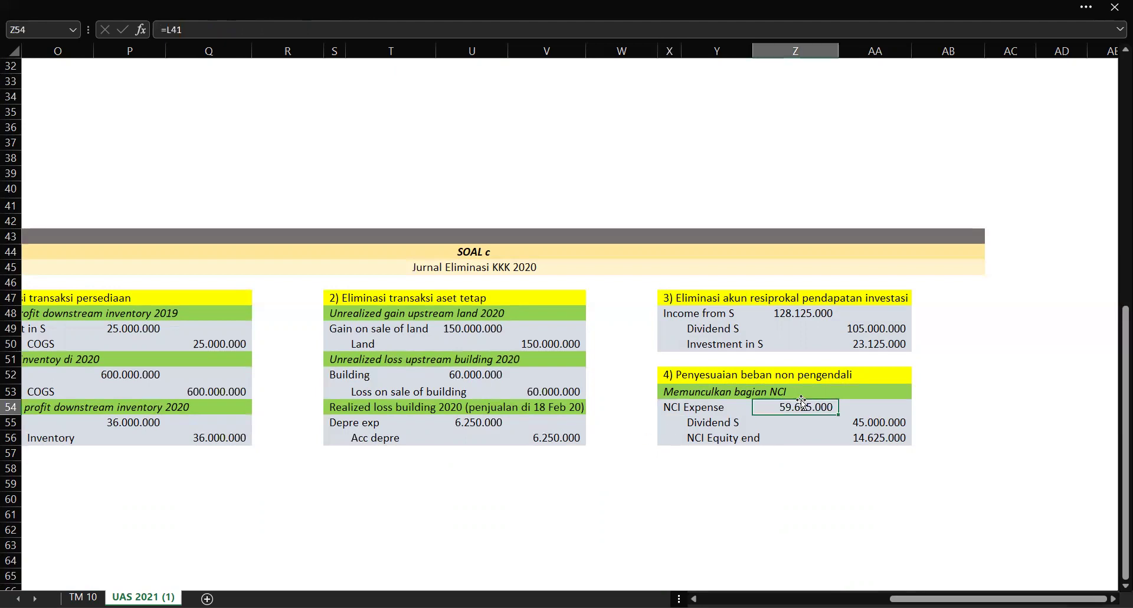
{"action": "left_click", "coordinate": [282, 28]}
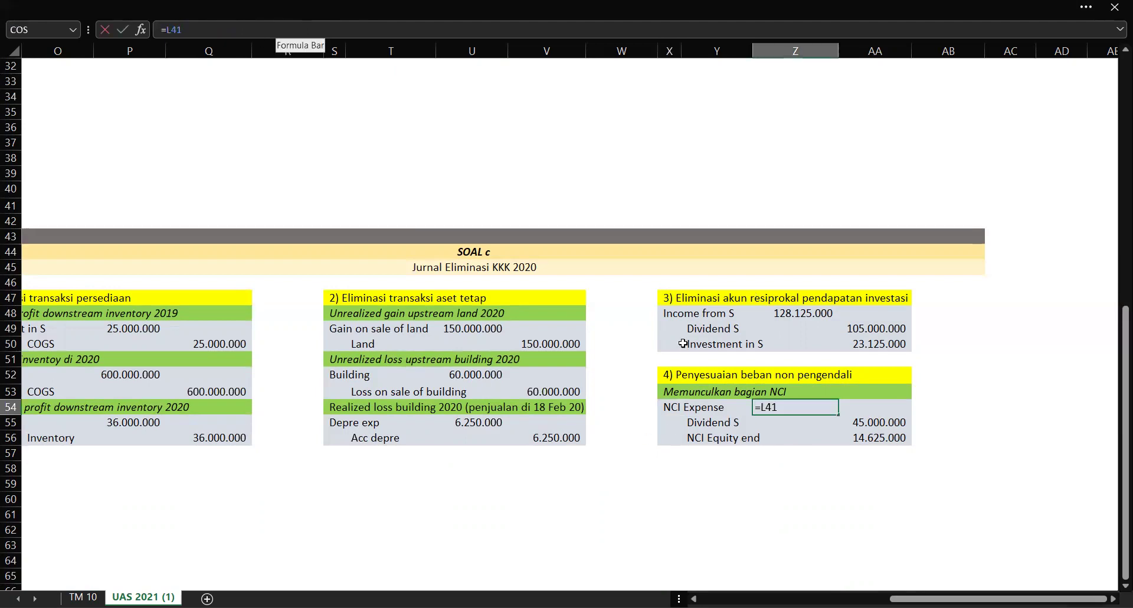
{"action": "scroll", "coordinate": [637, 284], "scroll_direction": "left", "scroll_amount": 3}
{"action": "scroll", "coordinate": [637, 284], "scroll_direction": "left", "scroll_amount": 3}
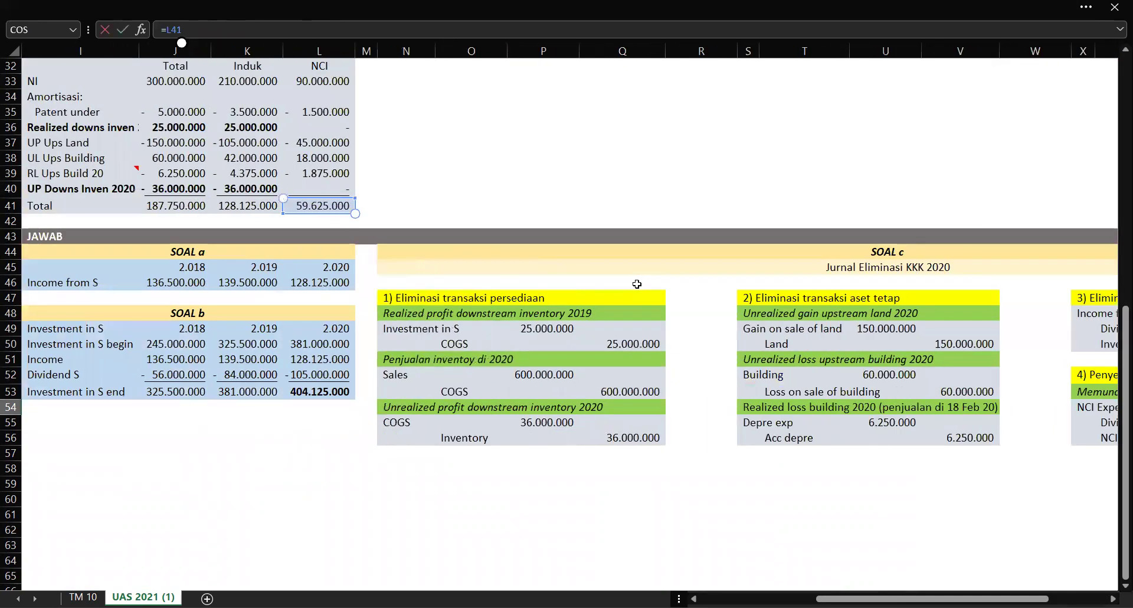
{"action": "scroll", "coordinate": [633, 284], "scroll_direction": "up", "scroll_amount": 3}
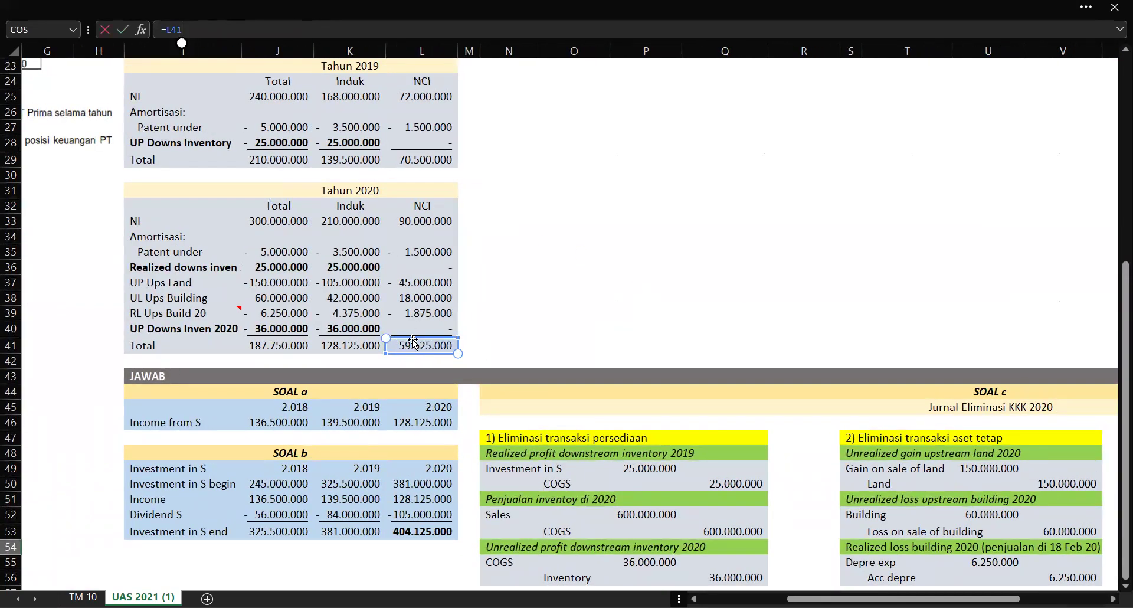
{"action": "key", "text": "Return"}
- Trace the non-controlling Dividend S credit formula in AA55 to its source in the dividend table, leaving the formula as it is
{"action": "key", "text": "Right"}
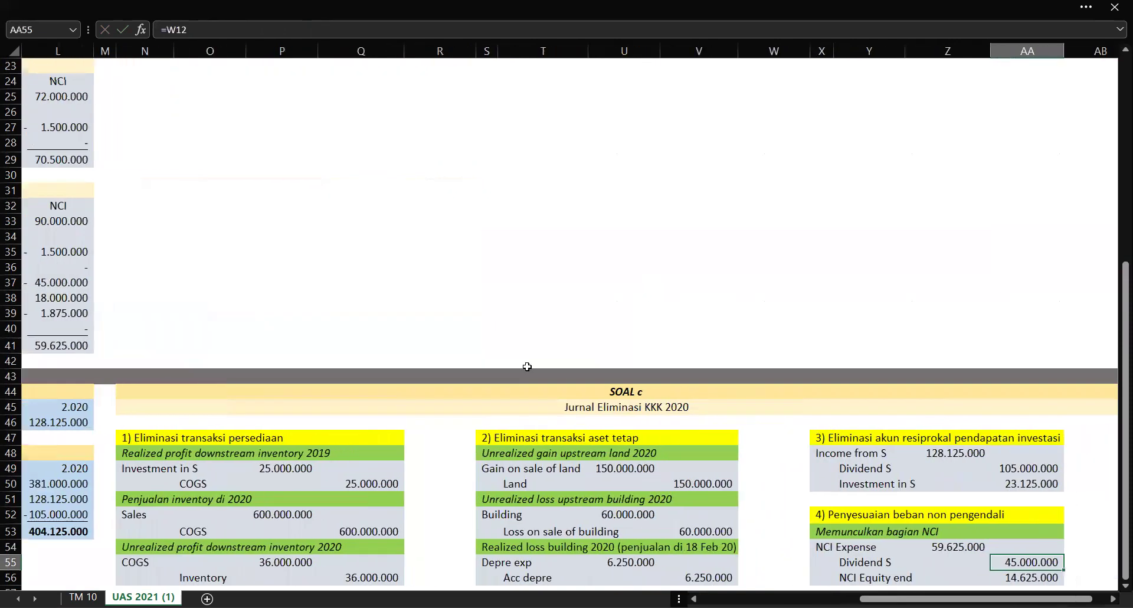
{"action": "left_click", "coordinate": [538, 36]}
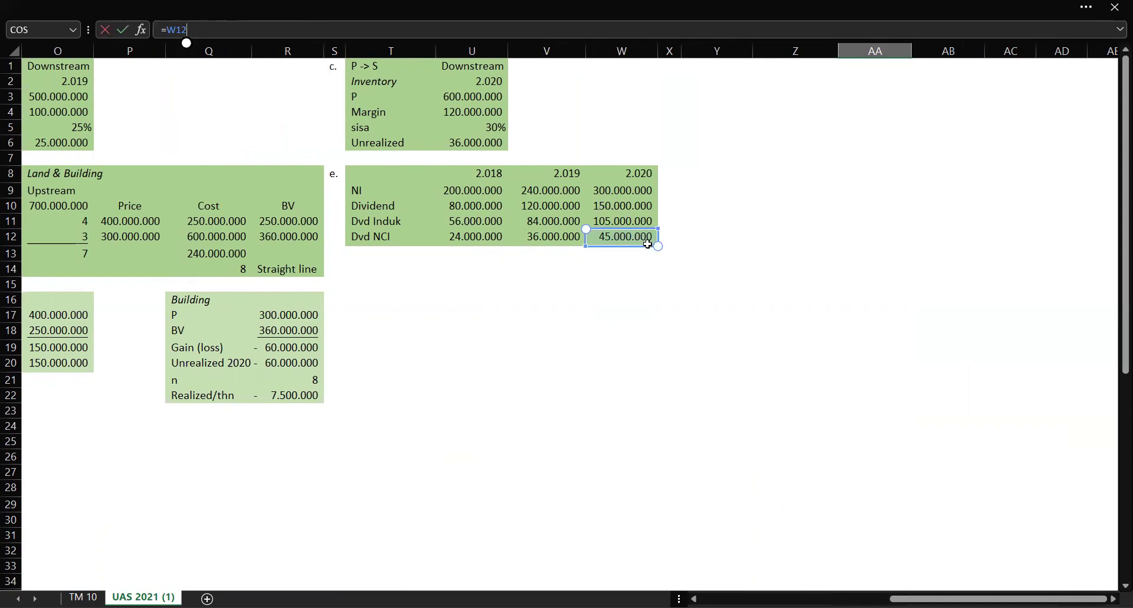
{"action": "key", "text": "Return"}
{"action": "scroll", "coordinate": [647, 243], "scroll_direction": "down", "scroll_amount": 1}
{"action": "key", "text": "Up"}
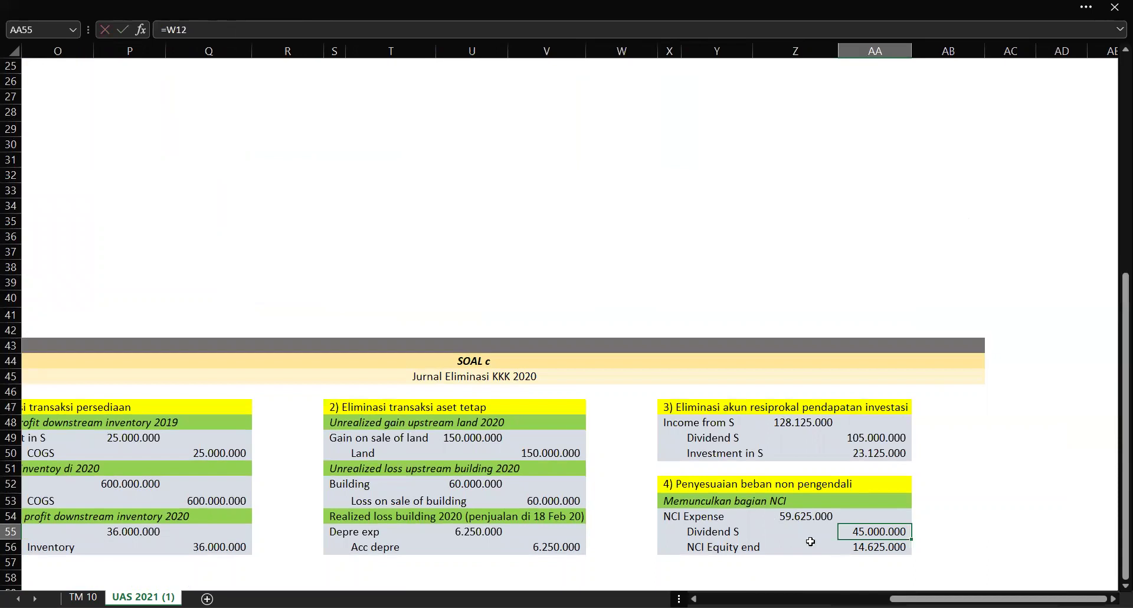
- Check the NCI Equity end credit formula in AA56, then return to the problem statement at the start of the sheet
{"action": "left_click", "coordinate": [861, 547]}
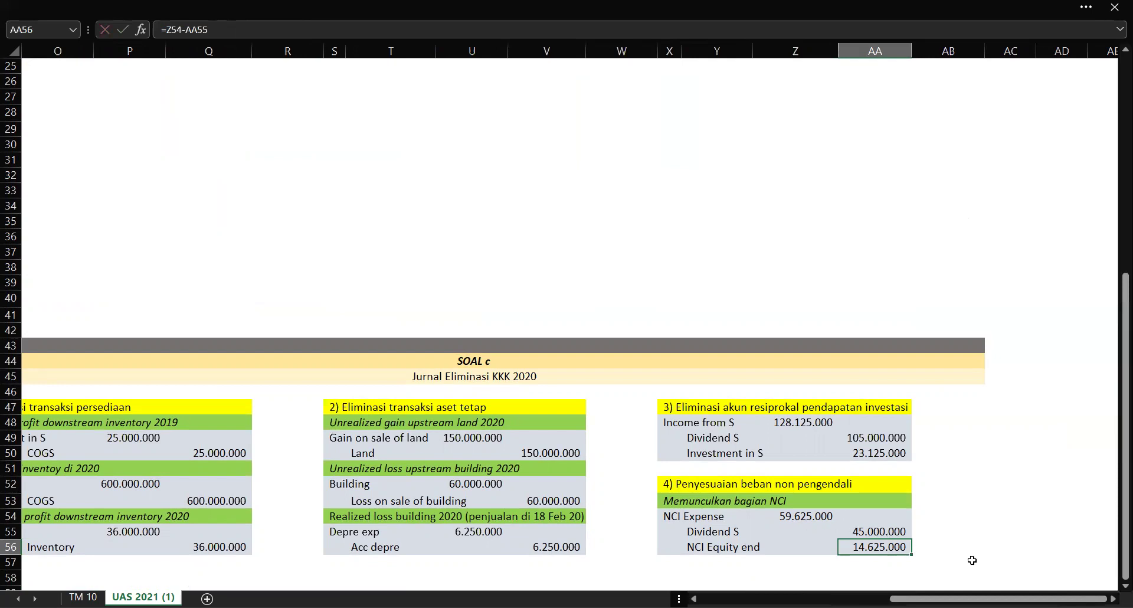
{"action": "scroll", "coordinate": [1004, 557], "scroll_direction": "left", "scroll_amount": 5}
{"action": "scroll", "coordinate": [1003, 556], "scroll_direction": "left", "scroll_amount": 2}
{"action": "scroll", "coordinate": [1003, 556], "scroll_direction": "up", "scroll_amount": 8}
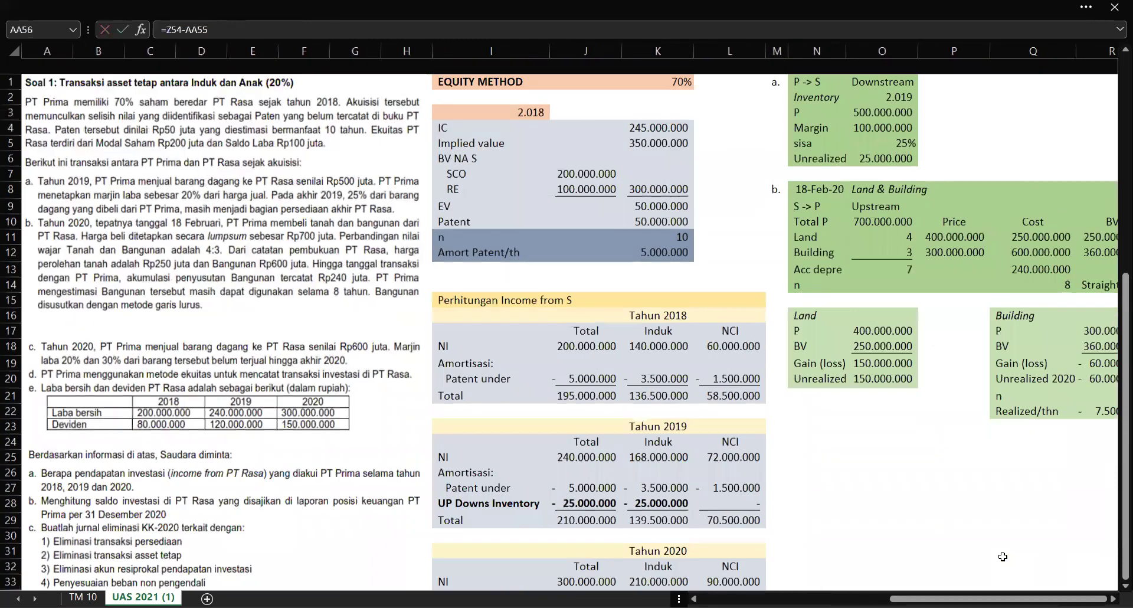